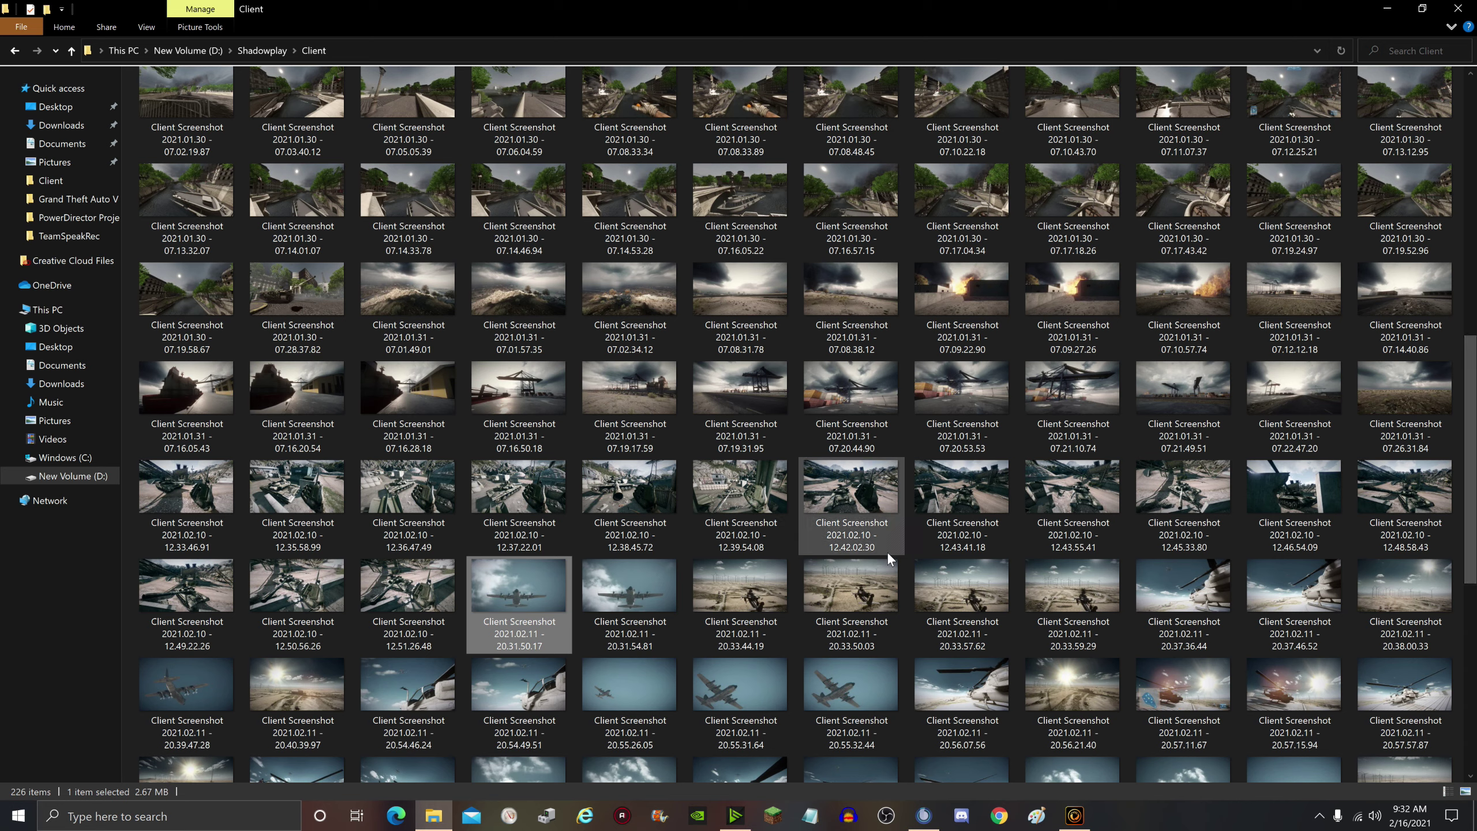
# Step: Open Client Screenshot 2021.02.11 - 20.31.50.17 from the Client folder in the photo viewer
pyautogui.scroll(-3, 1473, 396)
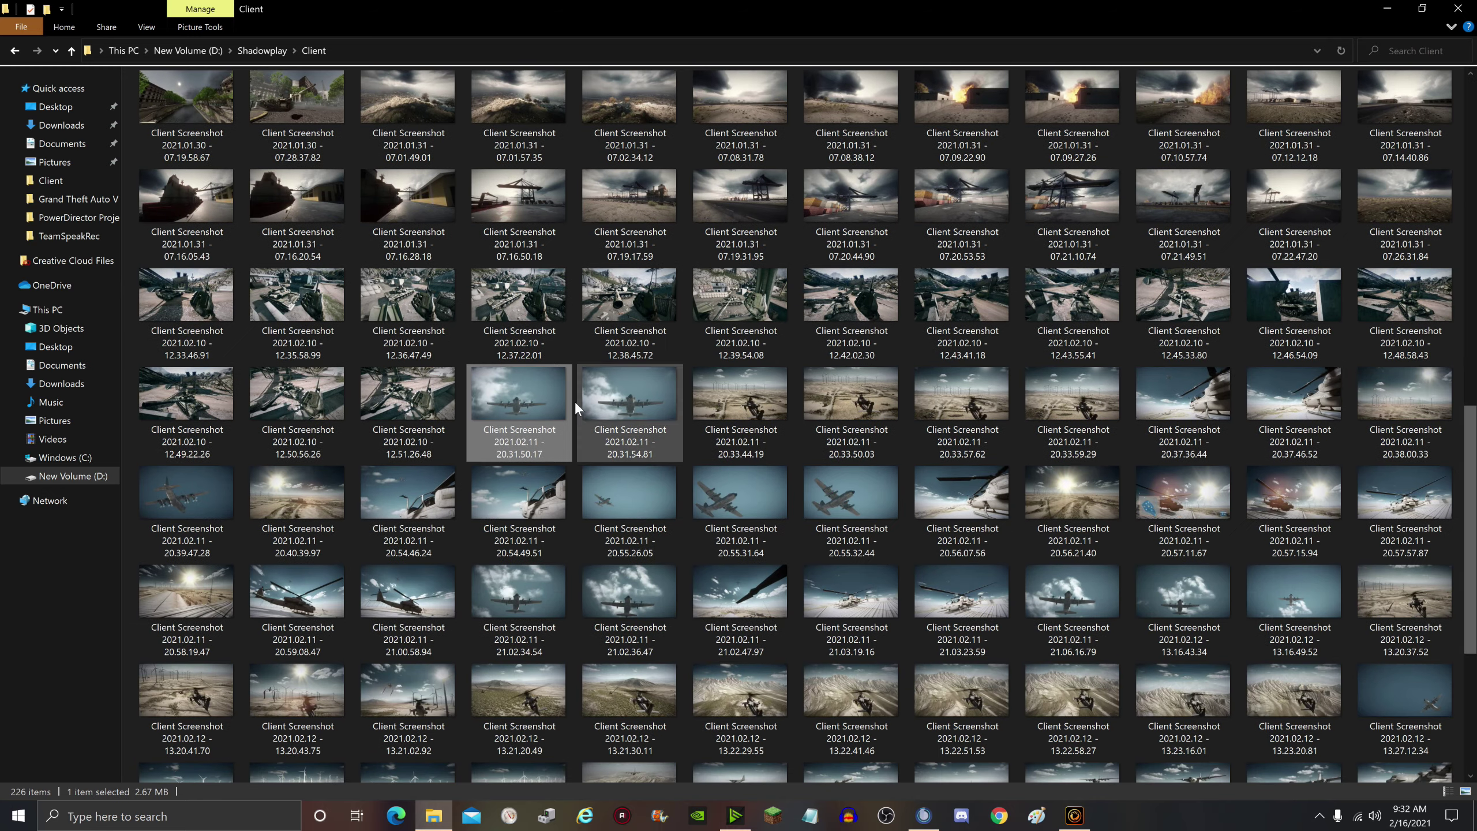
pyautogui.rightClick(509, 400)
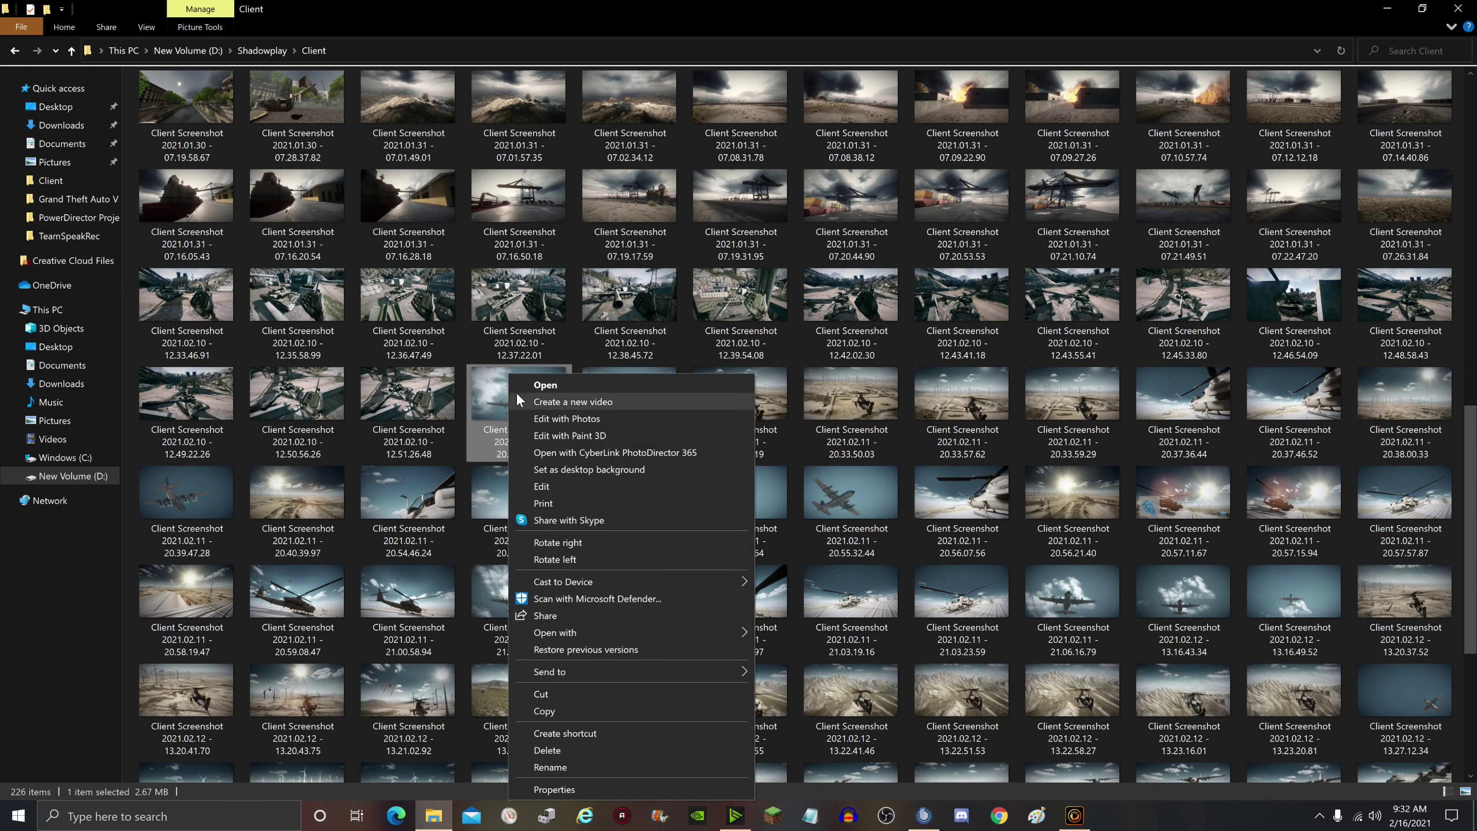
pyautogui.click(556, 384)
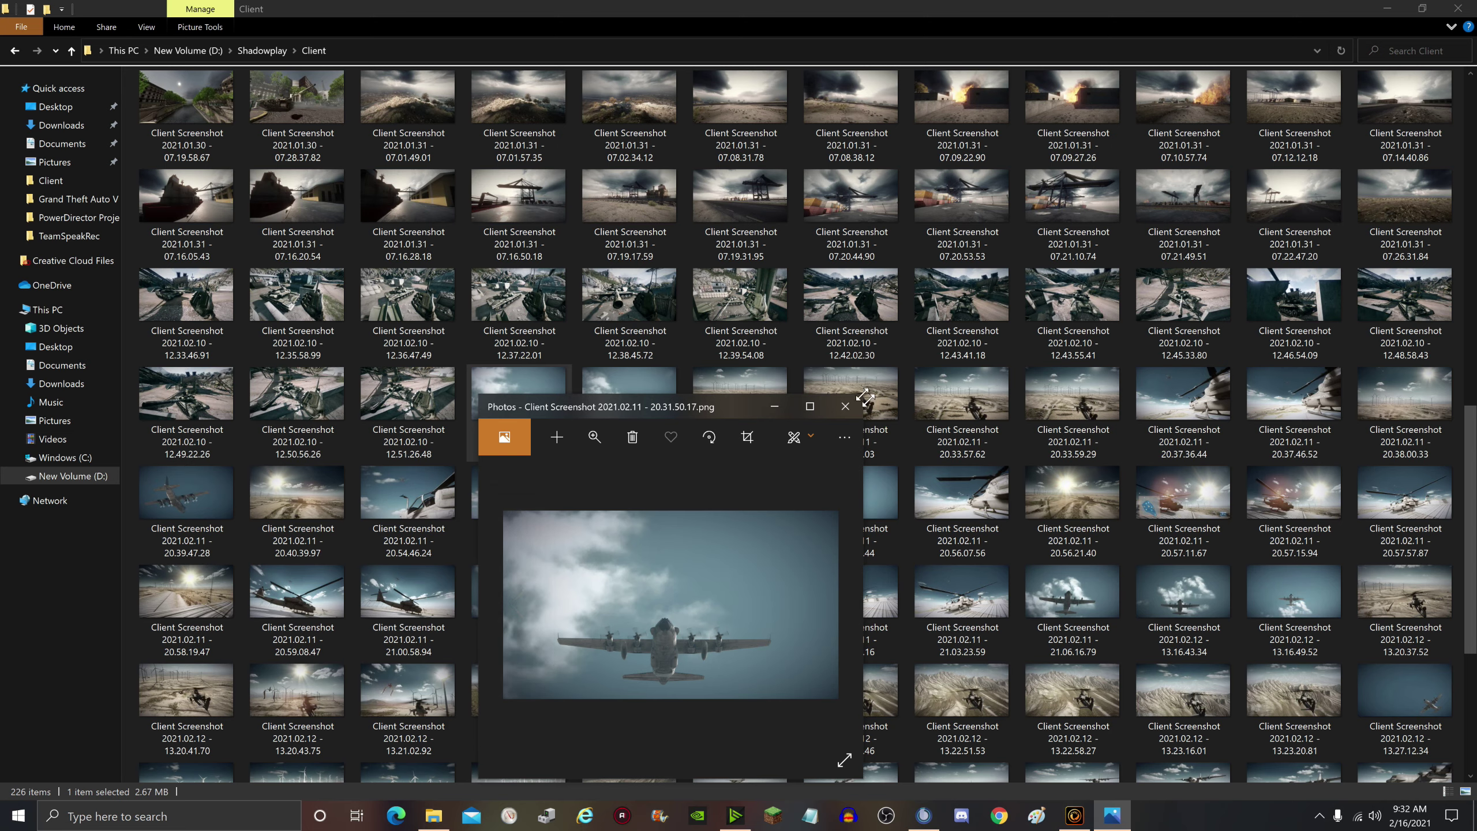
pyautogui.moveTo(863, 395)
pyautogui.mouseDown()
pyautogui.moveTo(1026, 313)
pyautogui.moveTo(864, 398)
pyautogui.mouseUp()
# Step: Browse the aircraft and desert screenshots that follow, stopping at Client Screenshot 2021.02.12 - 13.36.36.10.png
pyautogui.click(823, 608)
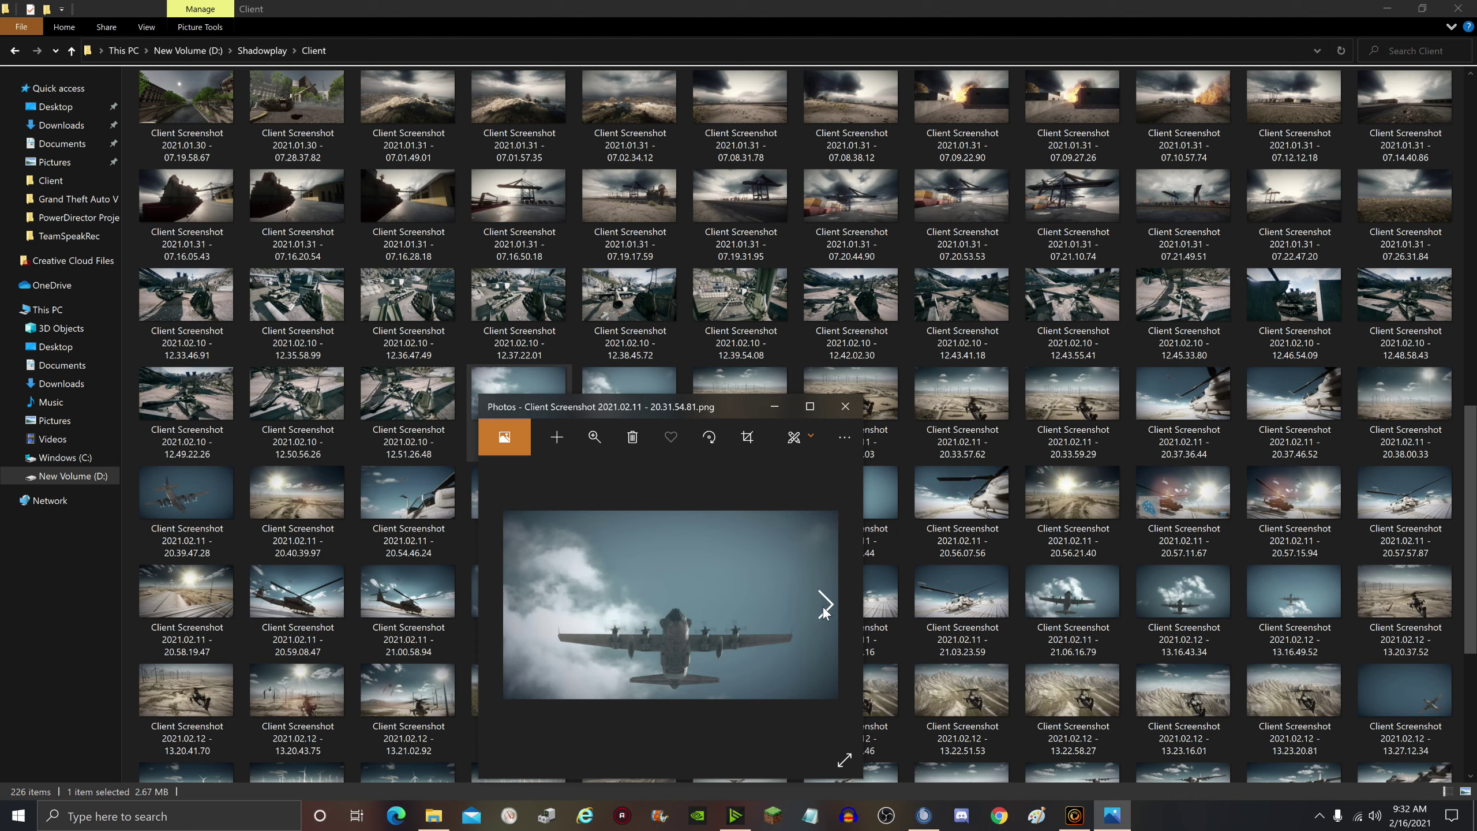
pyautogui.click(823, 607)
pyautogui.click(823, 608)
pyautogui.click(823, 608)
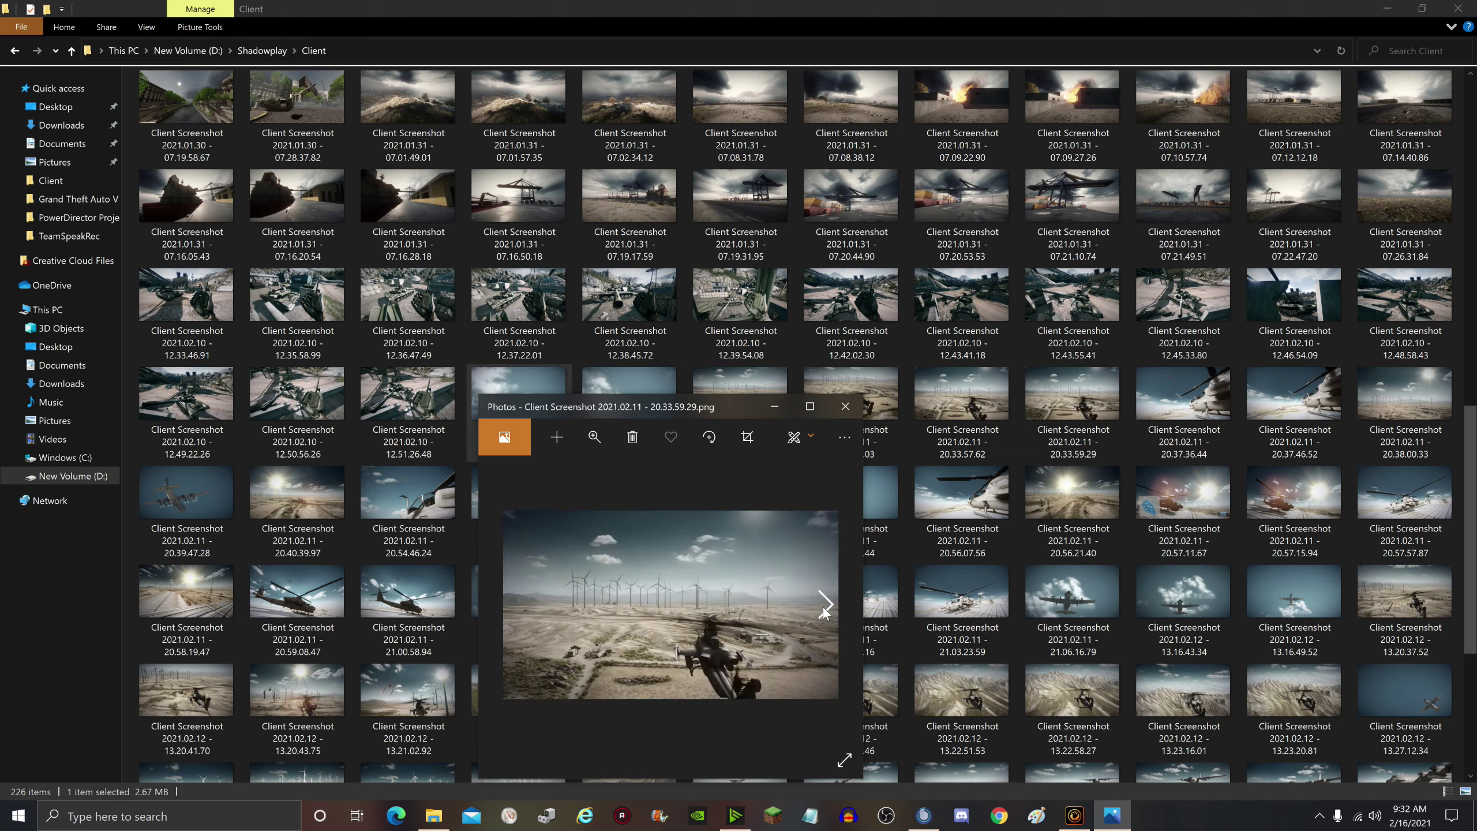
pyautogui.click(824, 610)
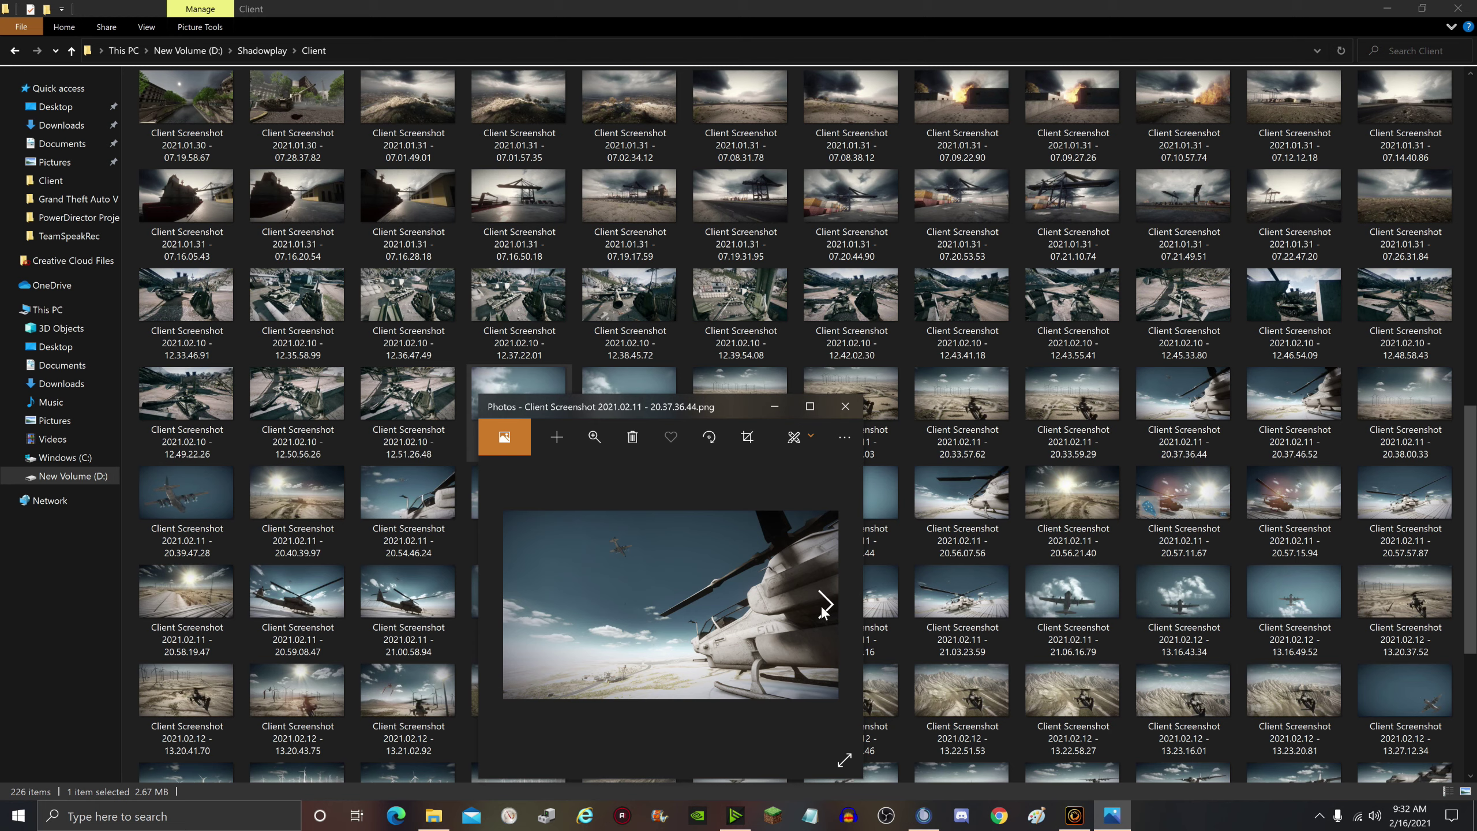
pyautogui.click(823, 609)
pyautogui.click(822, 608)
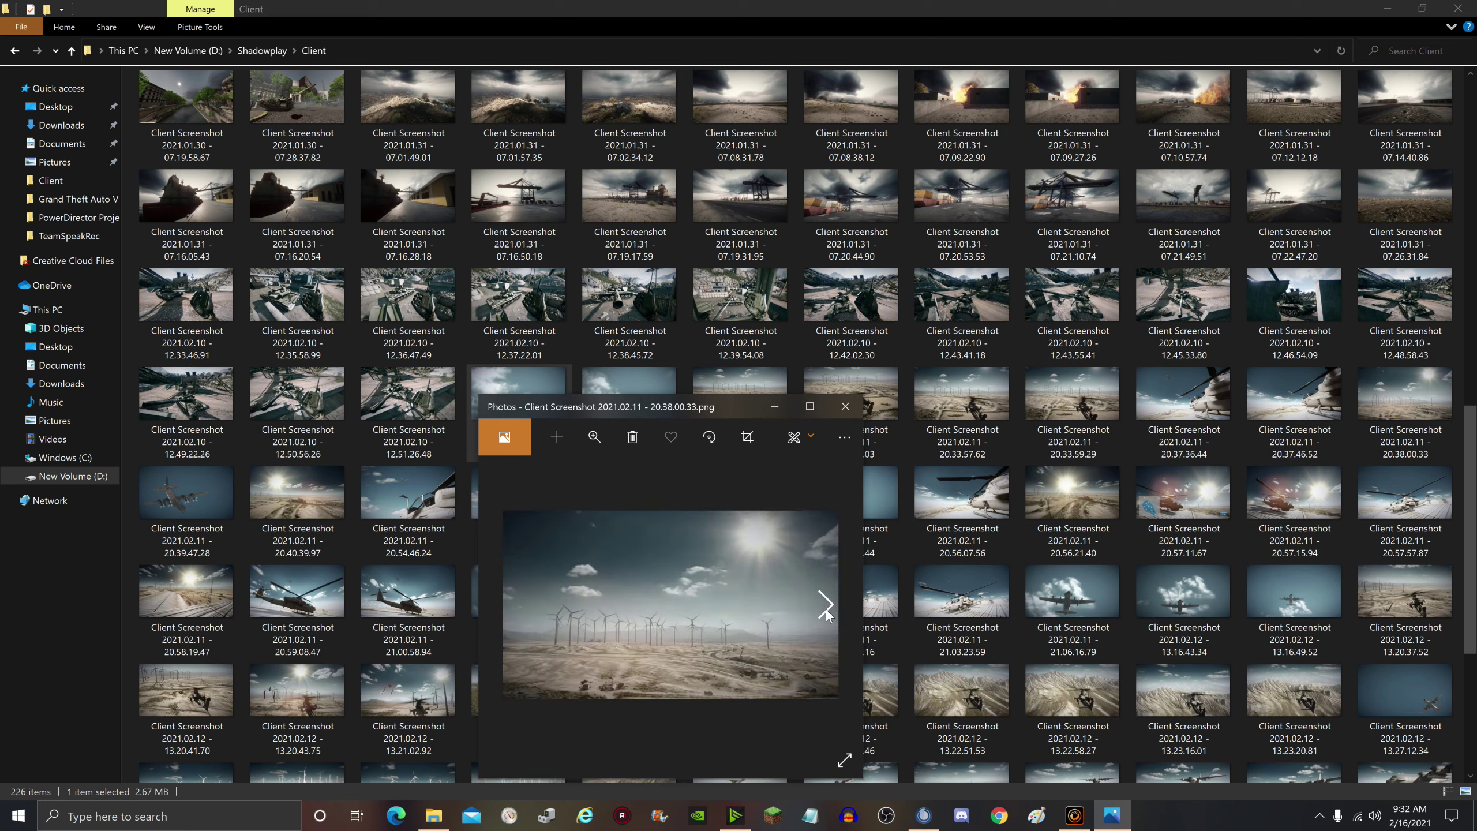
pyautogui.click(826, 610)
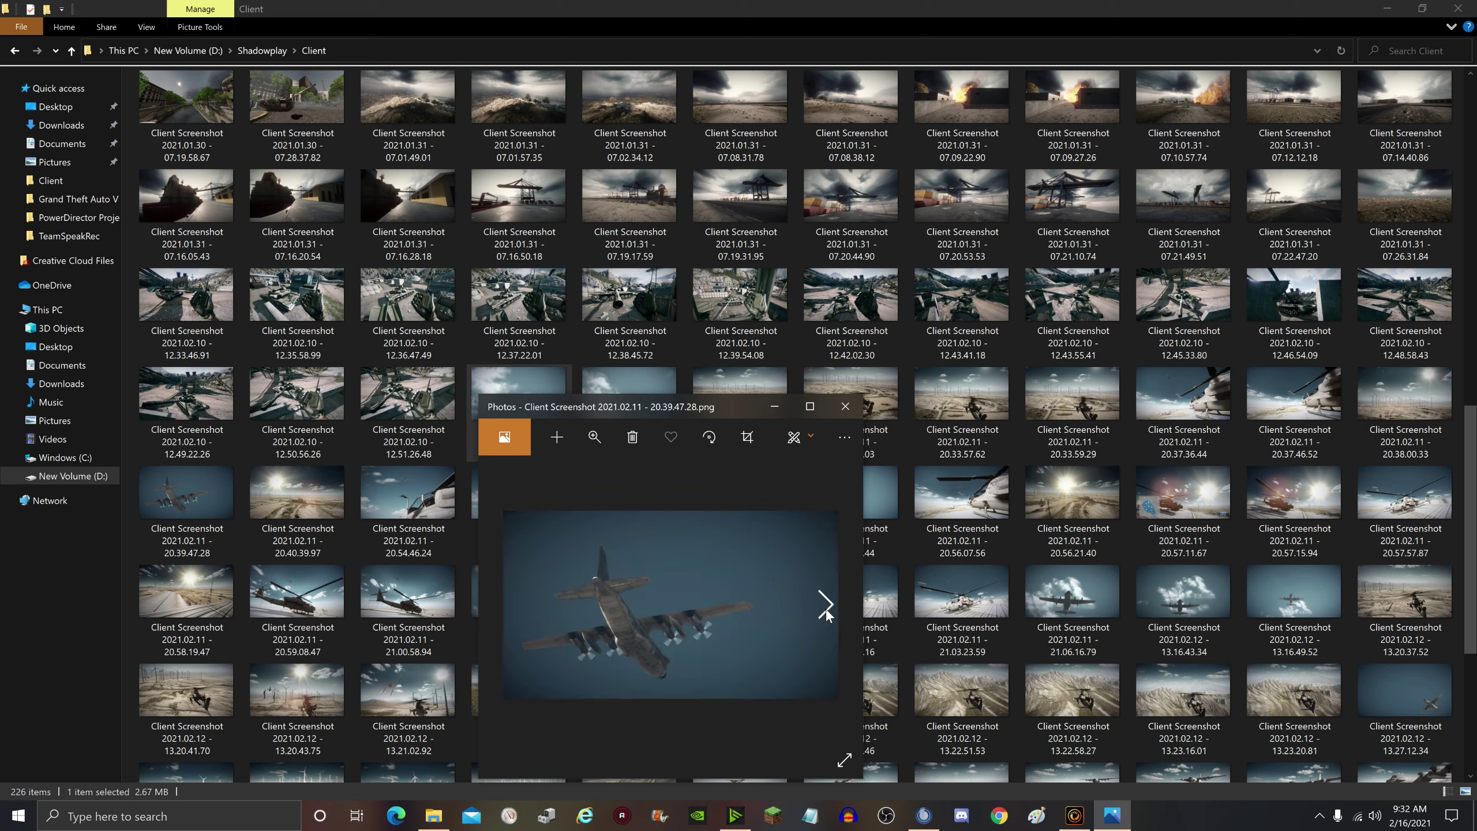
pyautogui.click(827, 610)
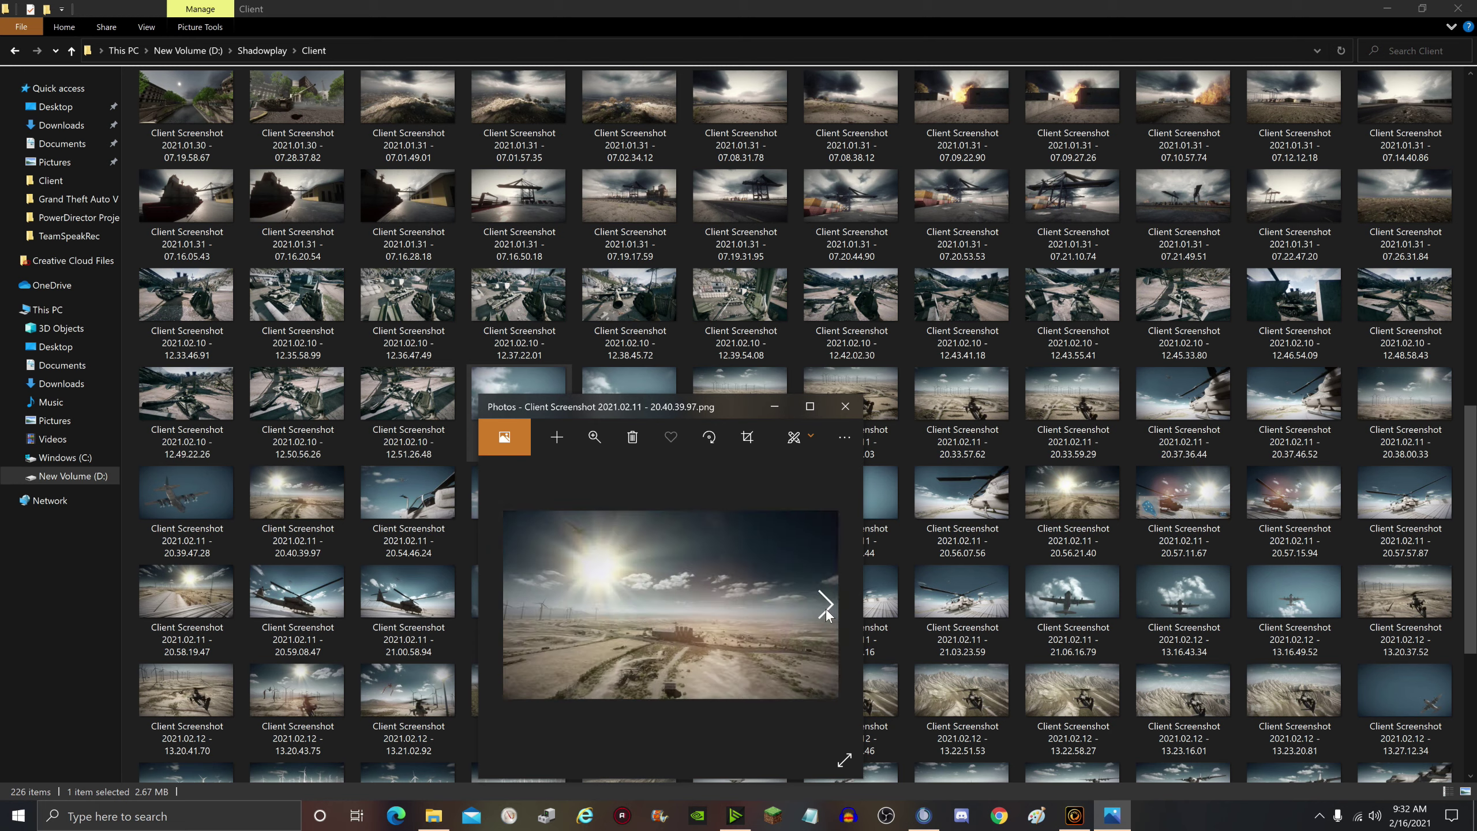
pyautogui.click(827, 610)
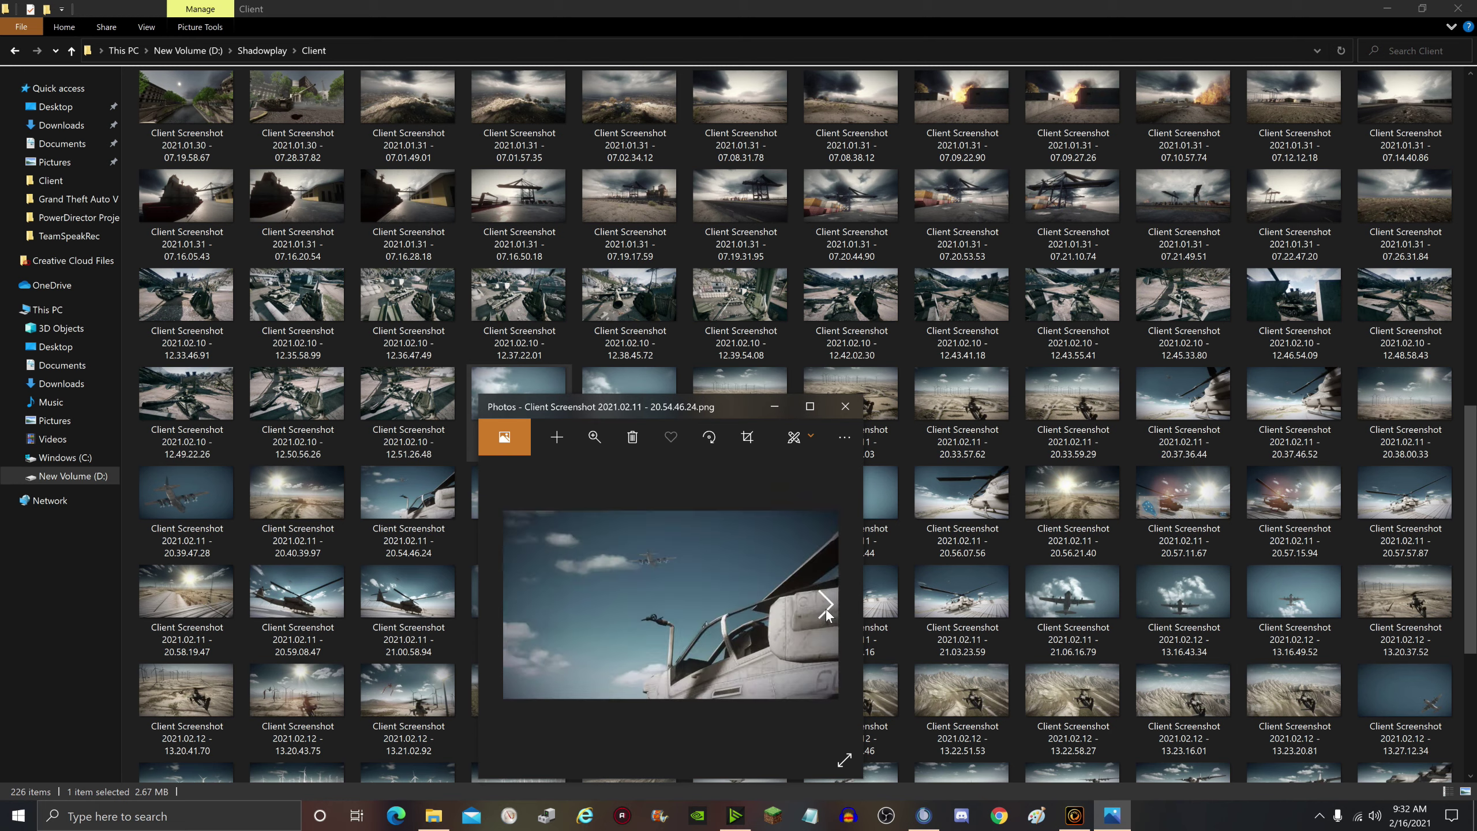
pyautogui.click(826, 610)
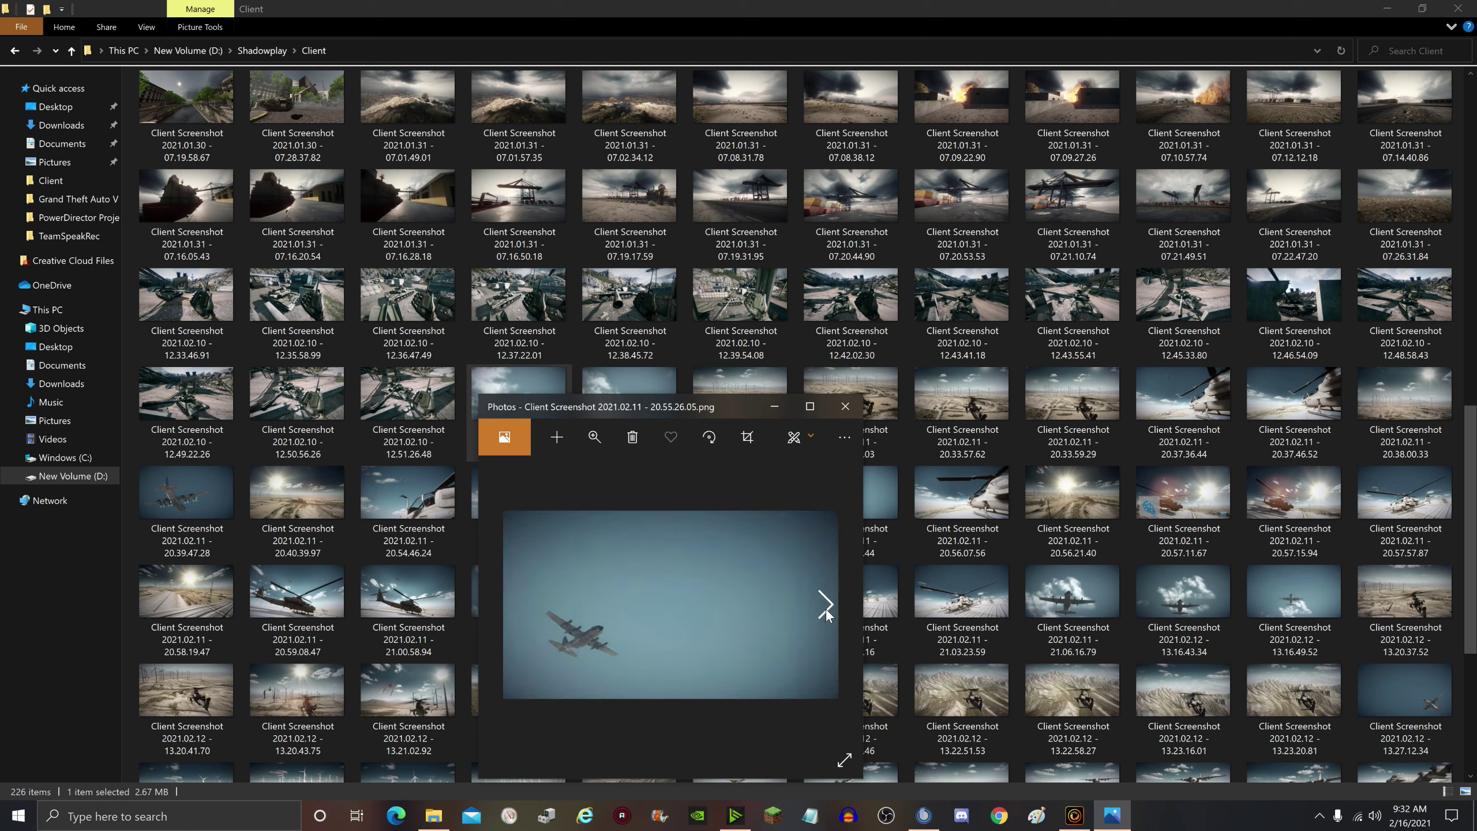
pyautogui.click(827, 610)
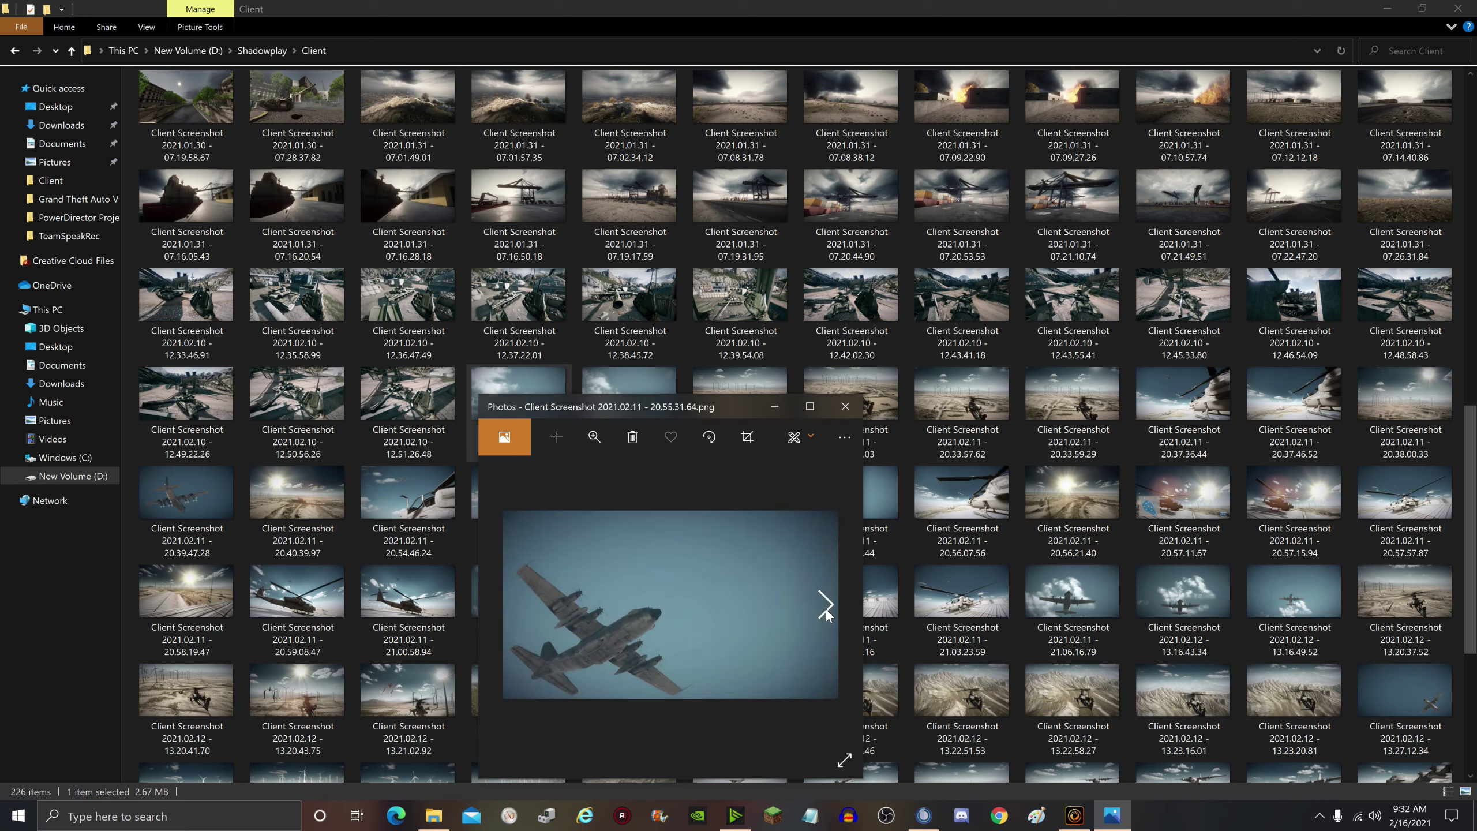
pyautogui.click(826, 610)
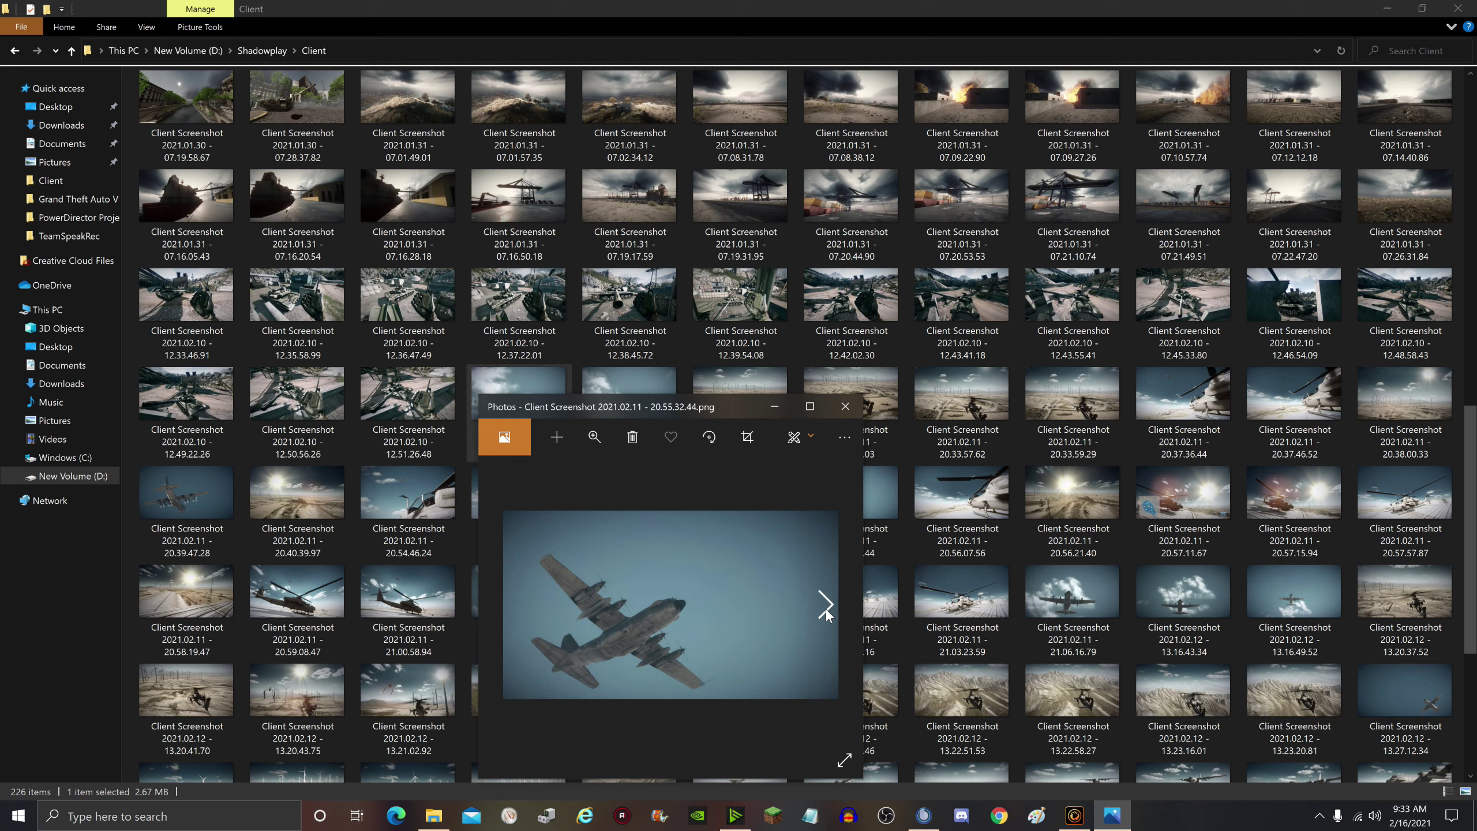
pyautogui.click(511, 606)
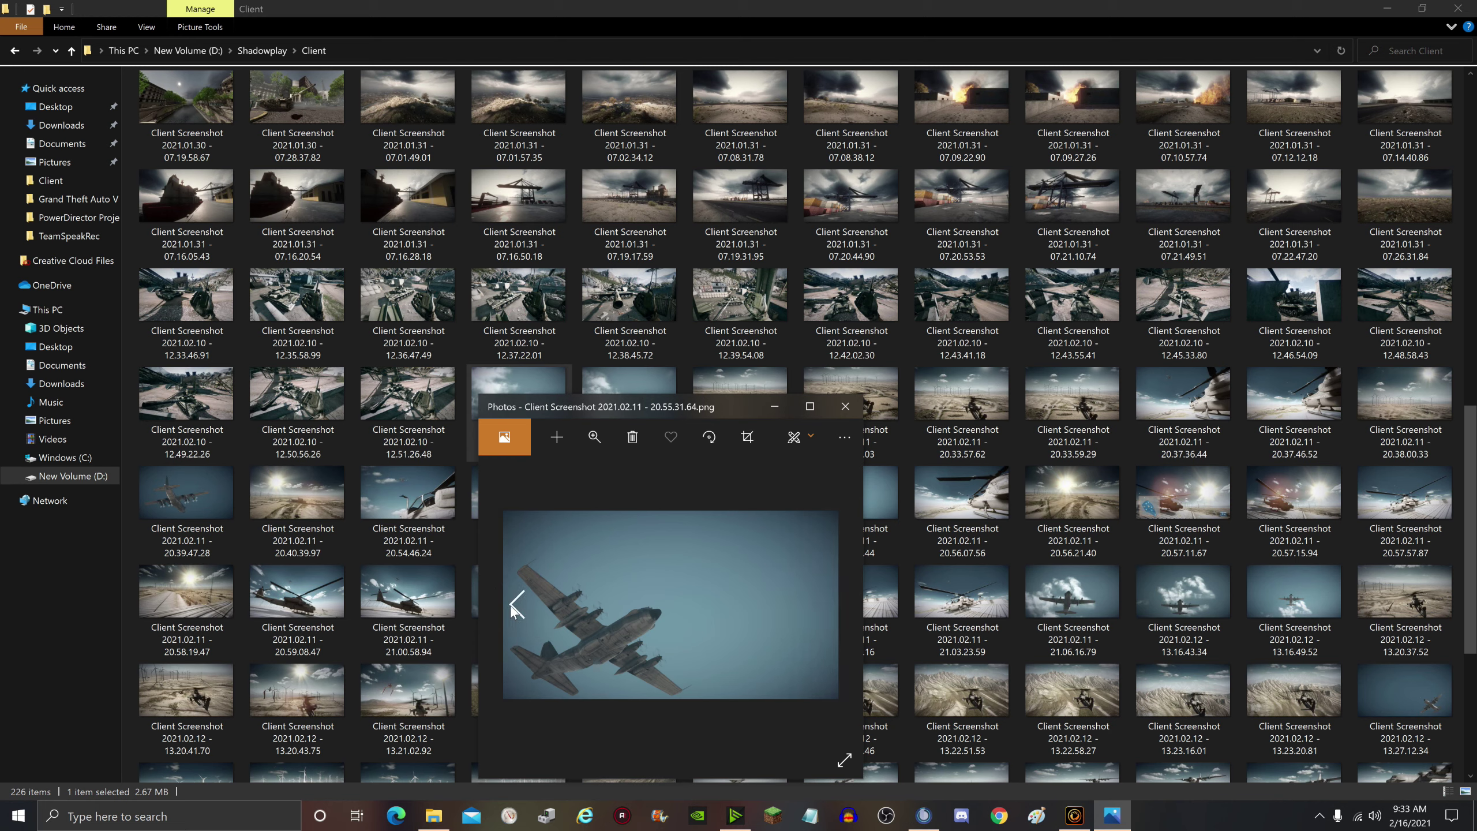
pyautogui.click(829, 603)
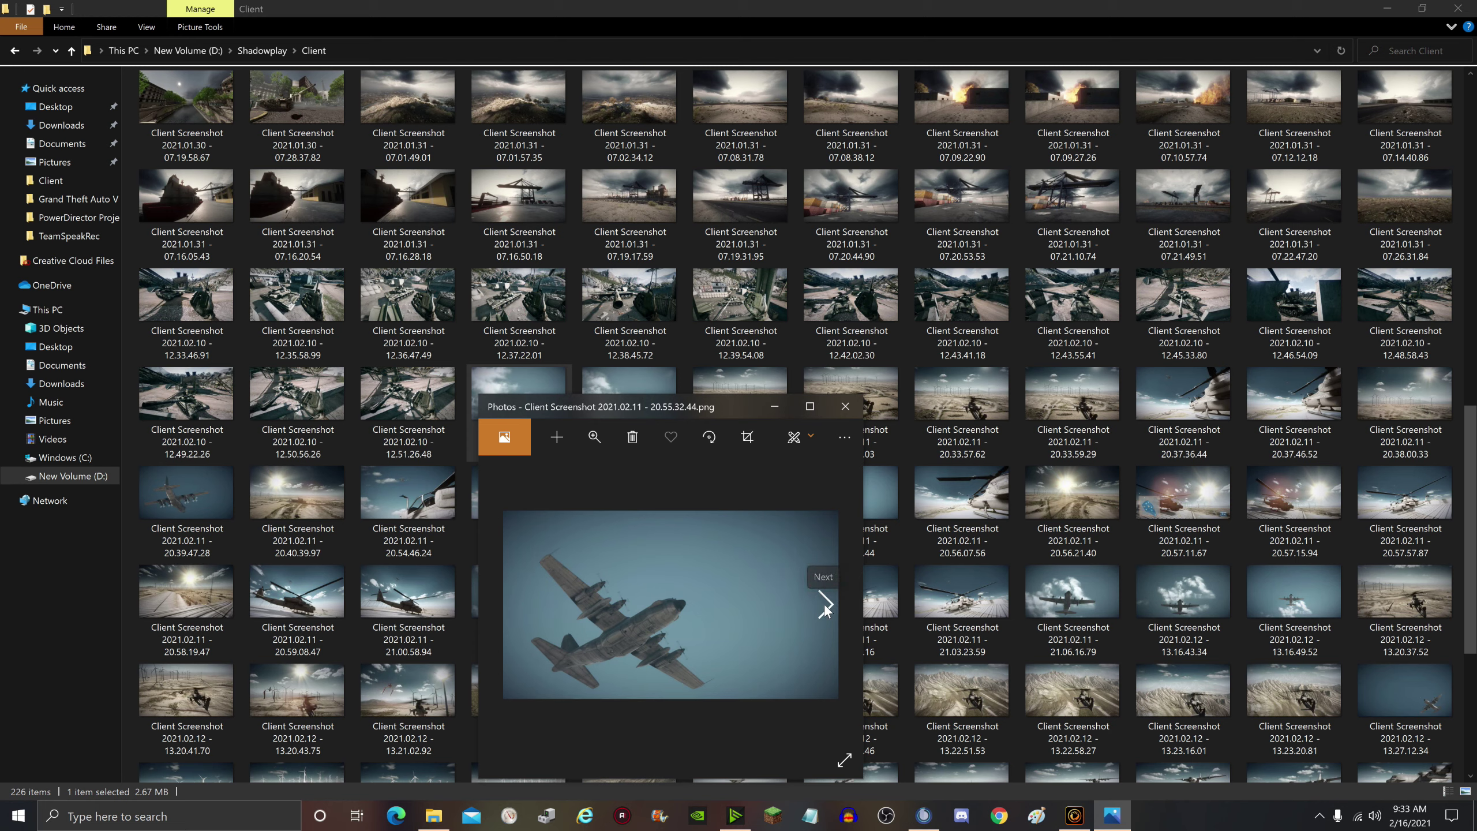
pyautogui.click(825, 608)
pyautogui.click(825, 609)
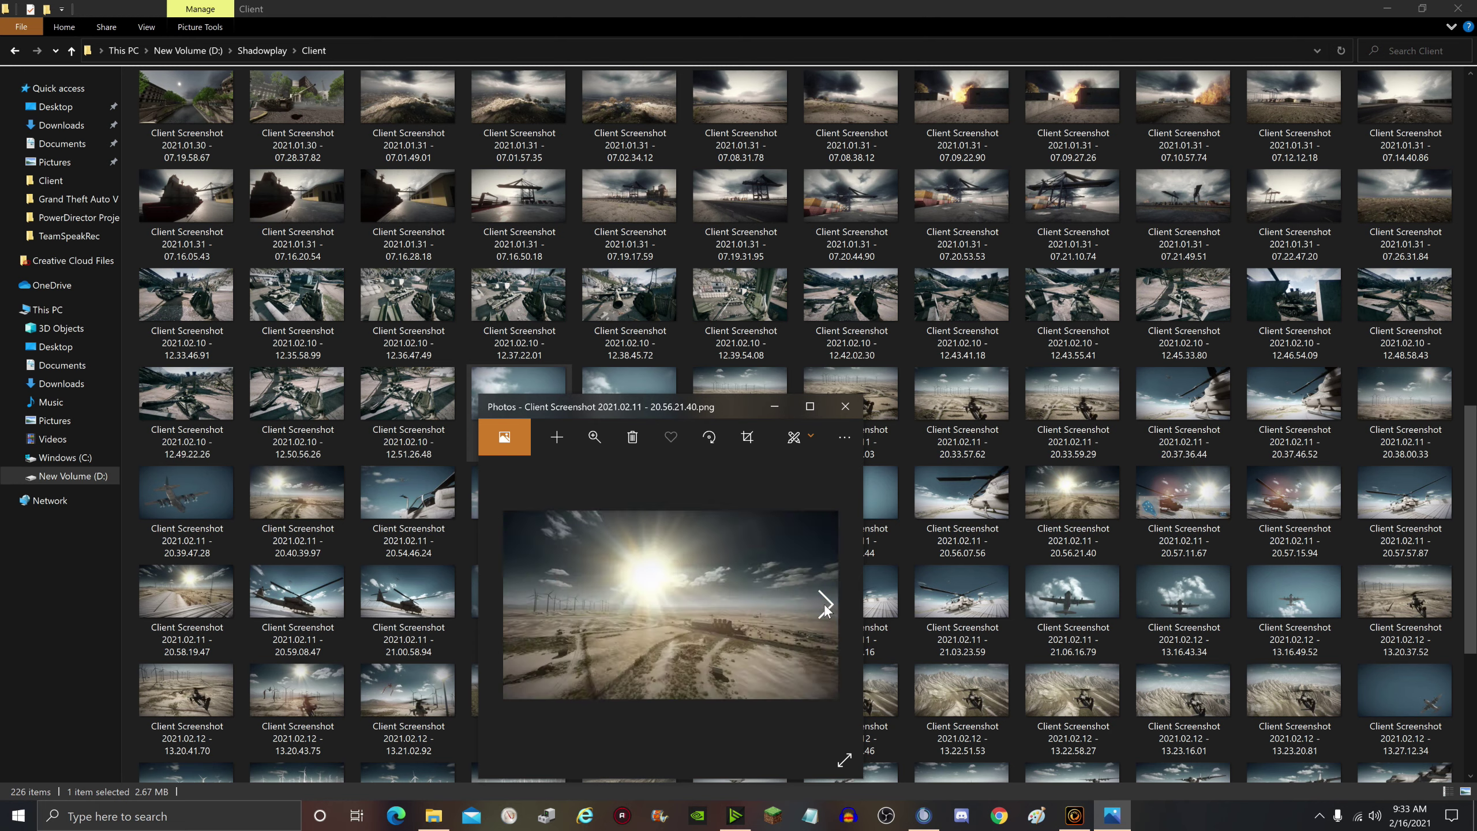
pyautogui.click(519, 609)
pyautogui.click(521, 610)
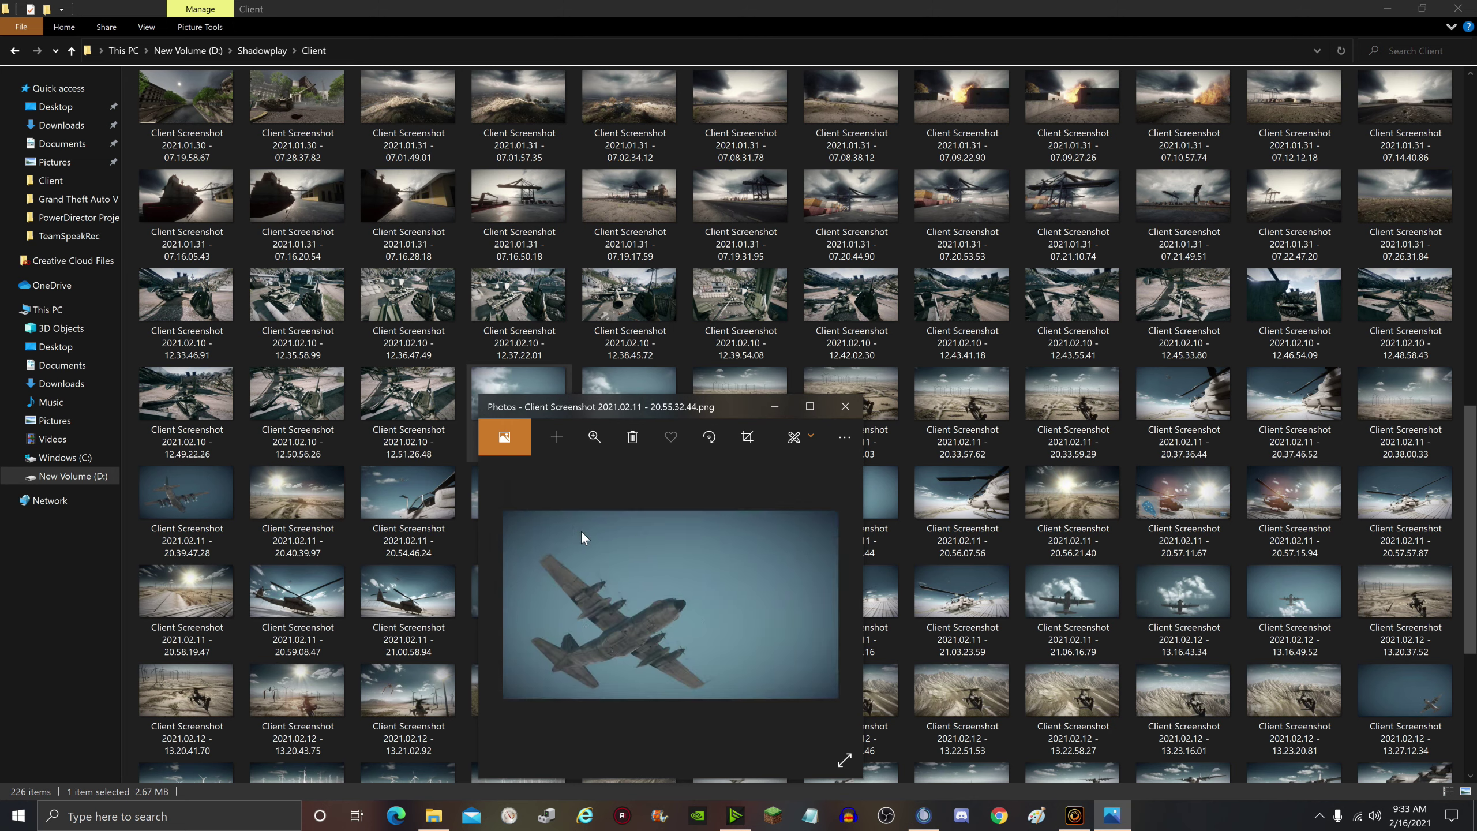
pyautogui.click(826, 609)
pyautogui.click(826, 609)
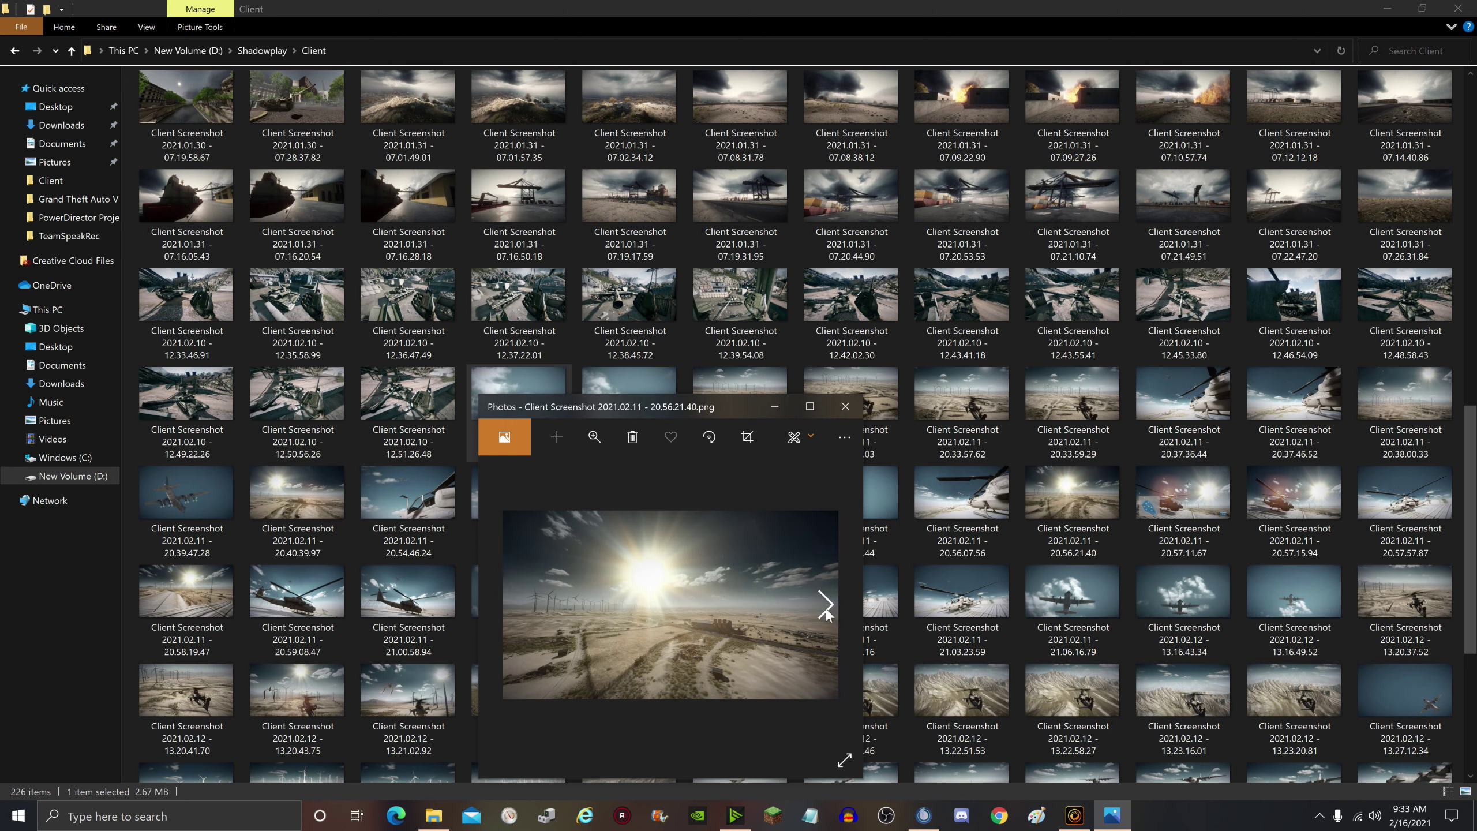
pyautogui.click(827, 609)
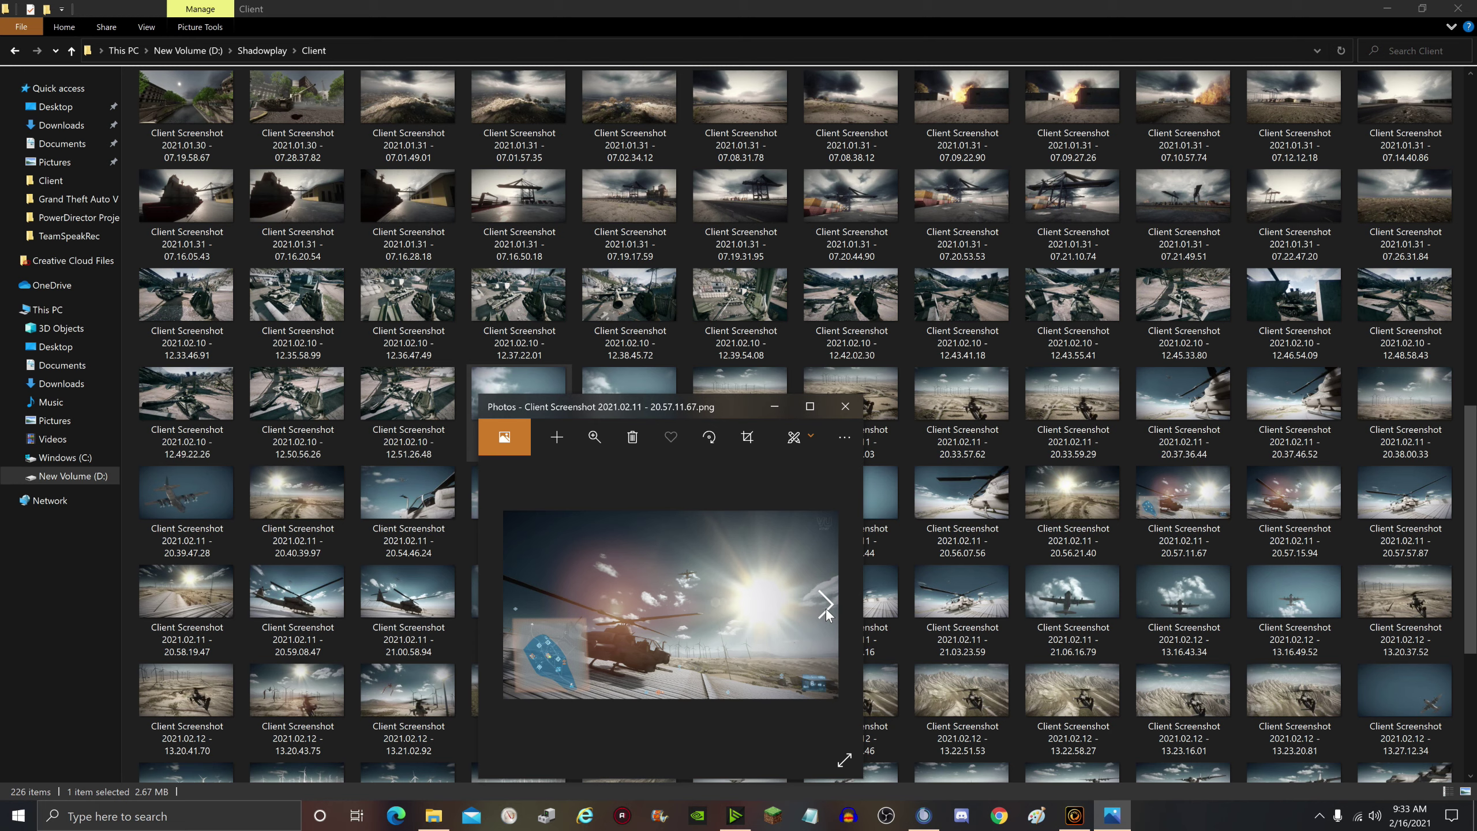
pyautogui.click(827, 609)
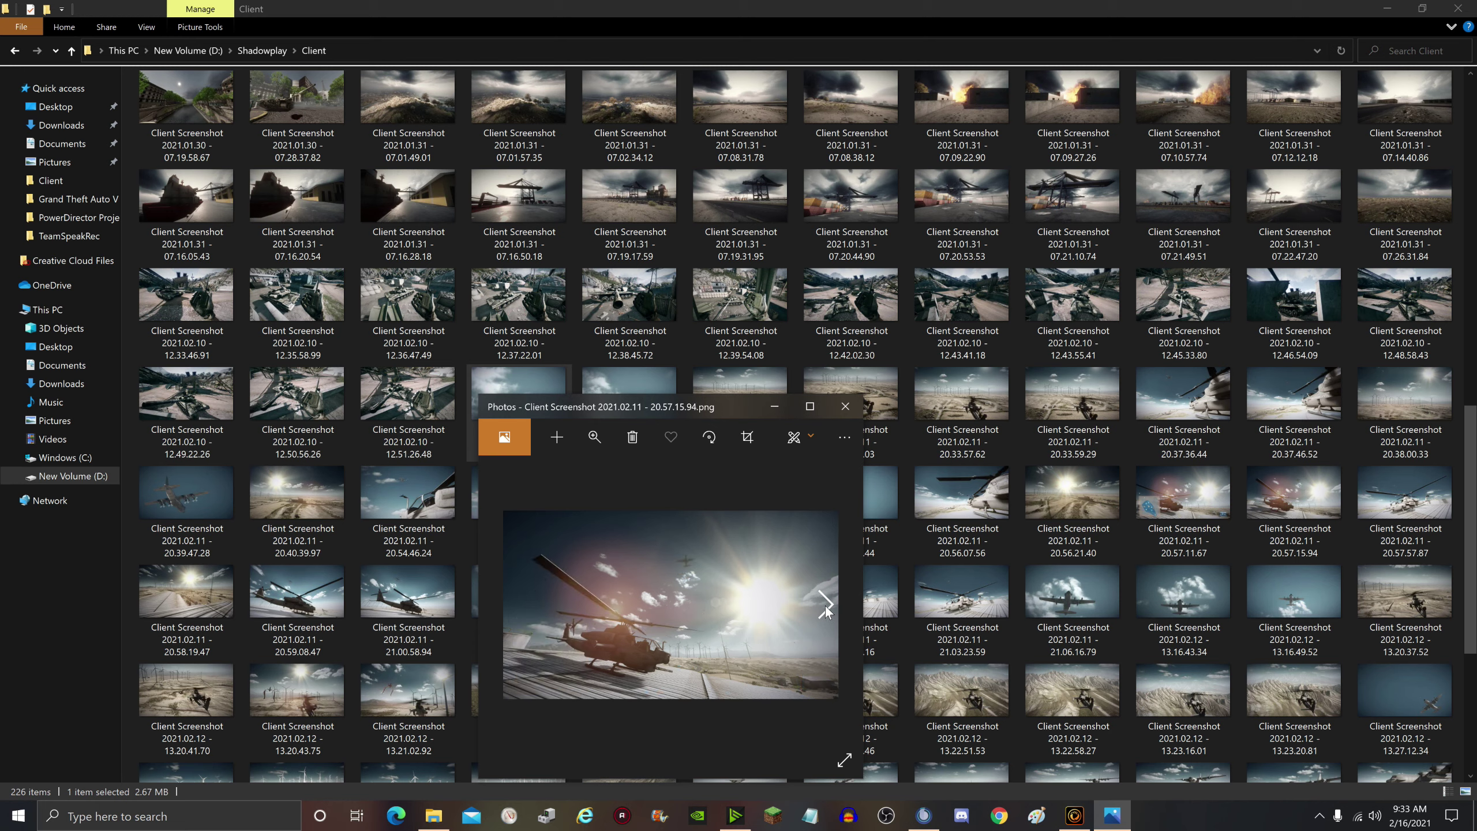
pyautogui.click(825, 607)
pyautogui.click(826, 607)
pyautogui.click(825, 606)
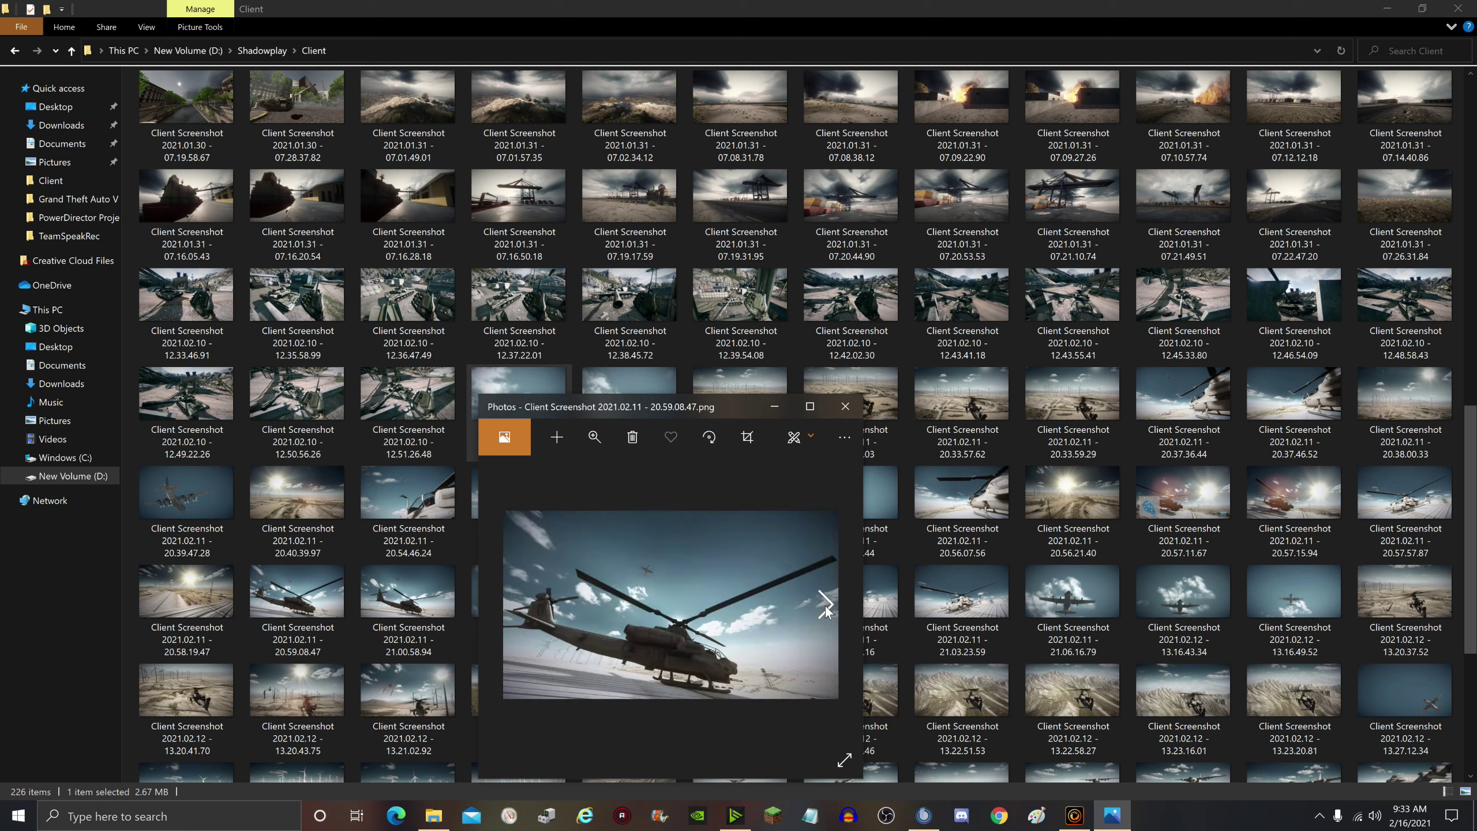
pyautogui.click(825, 607)
pyautogui.click(826, 606)
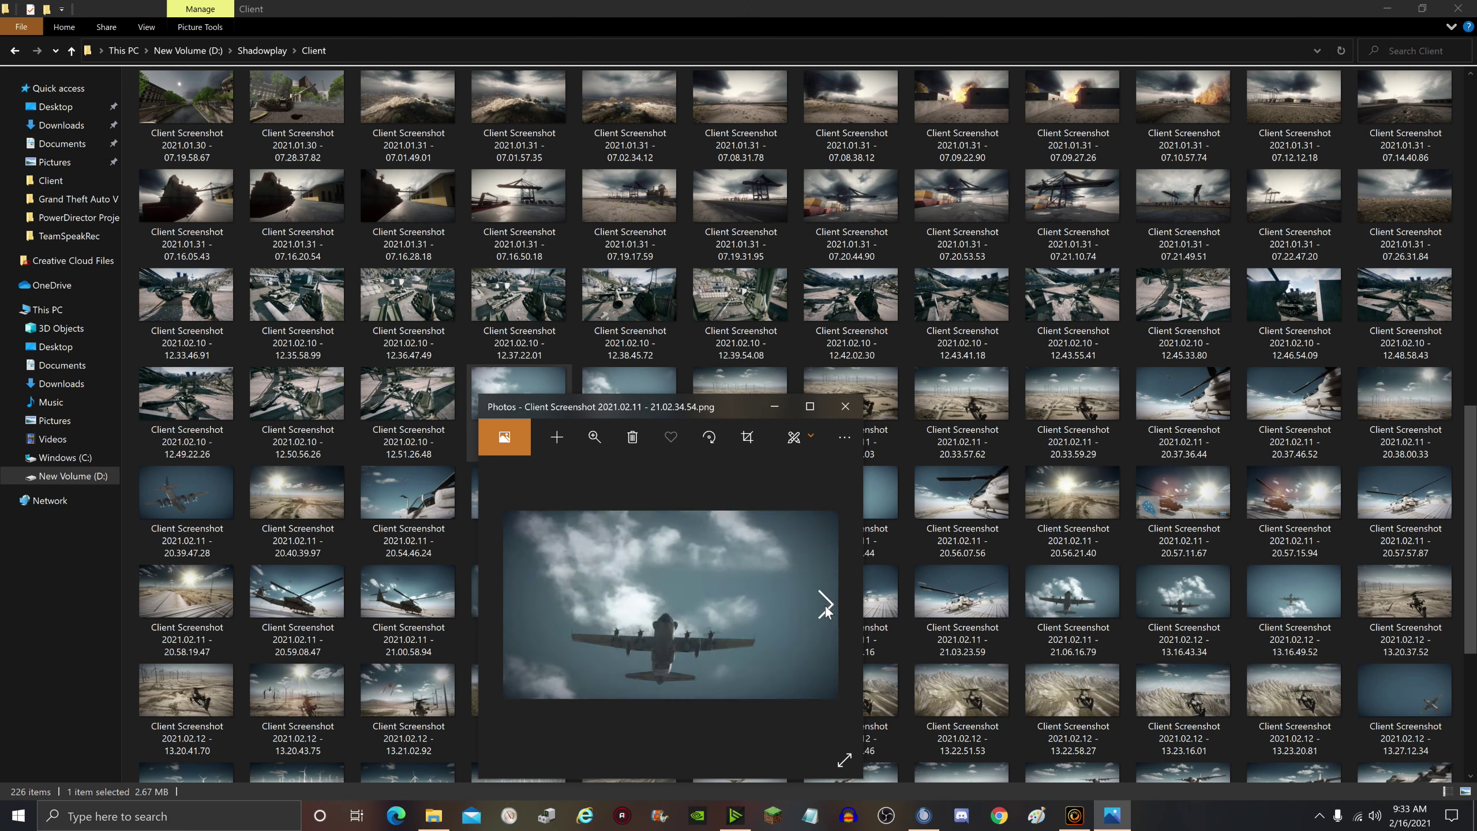
pyautogui.click(826, 606)
pyautogui.click(826, 606)
pyautogui.click(825, 607)
pyautogui.click(825, 607)
pyautogui.click(825, 607)
pyautogui.click(826, 606)
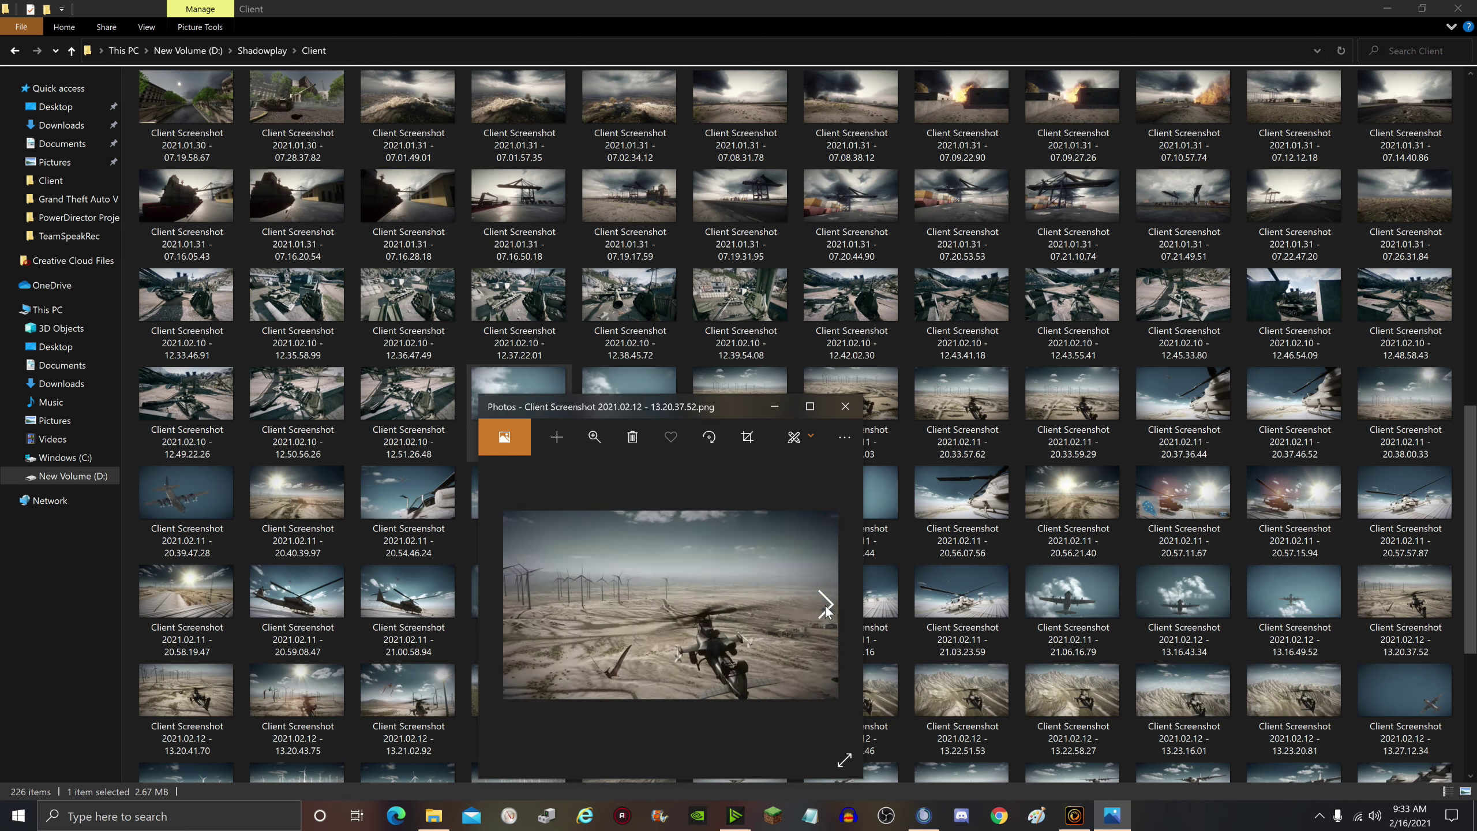
pyautogui.click(825, 606)
pyautogui.click(825, 607)
pyautogui.click(825, 607)
pyautogui.click(826, 606)
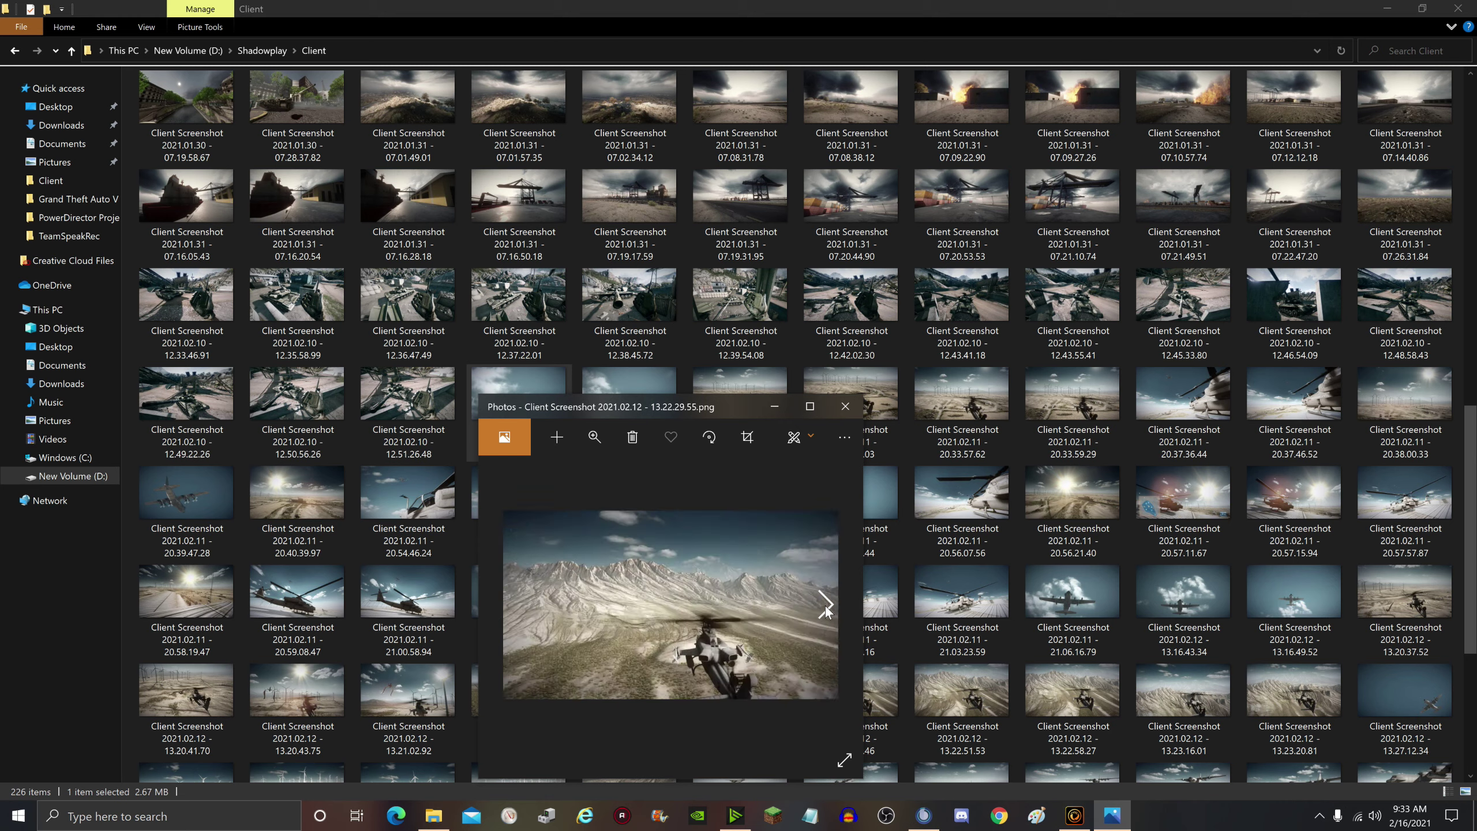
pyautogui.click(825, 607)
pyautogui.click(825, 606)
pyautogui.click(825, 607)
pyautogui.click(824, 606)
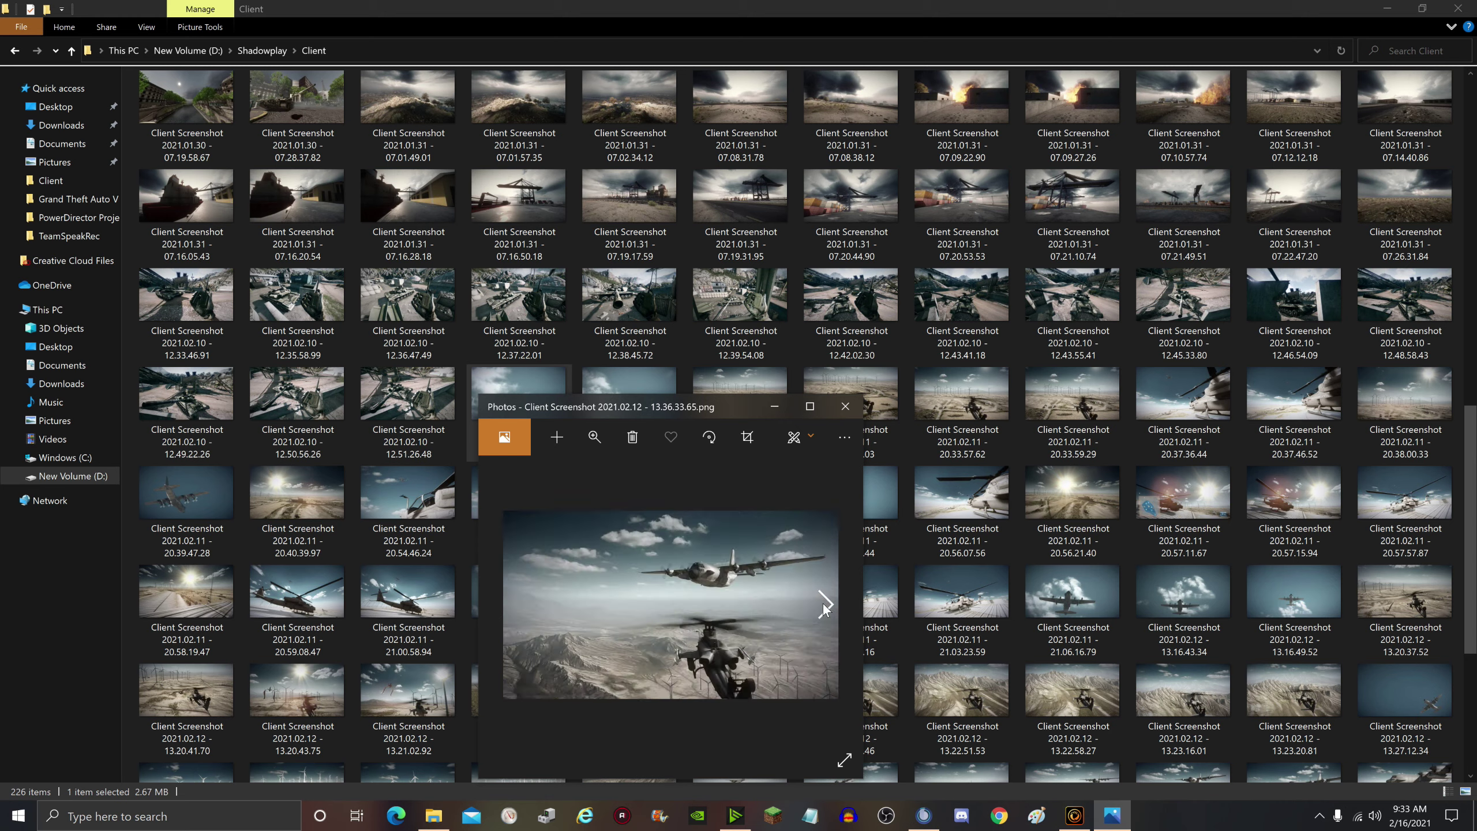
pyautogui.click(824, 606)
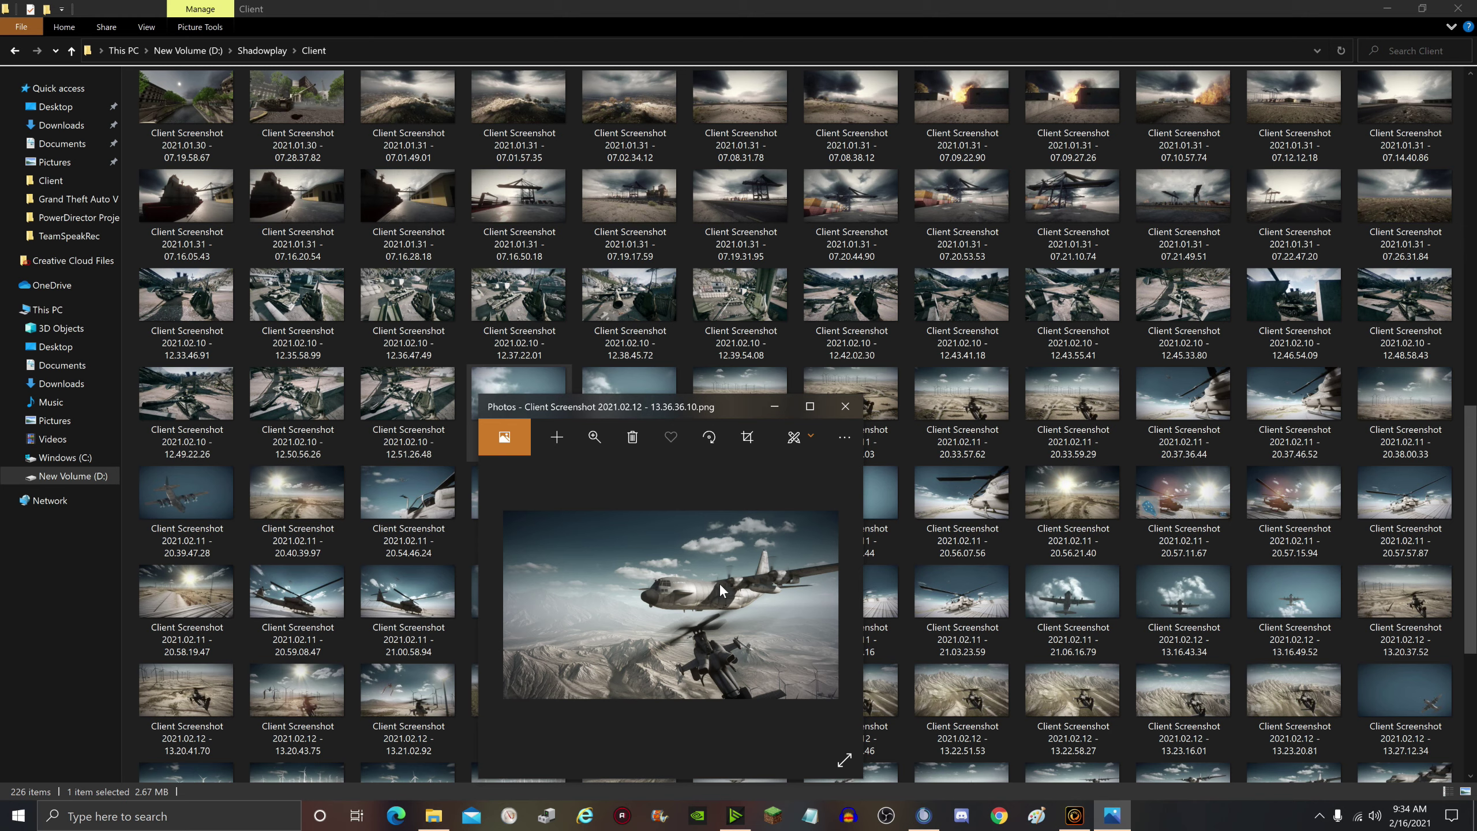
# Step: Open the displayed plane and helicopter screenshot with CyberLink PhotoDirector 365, close the photo viewer and switch to PhotoDirector
pyautogui.click(844, 437)
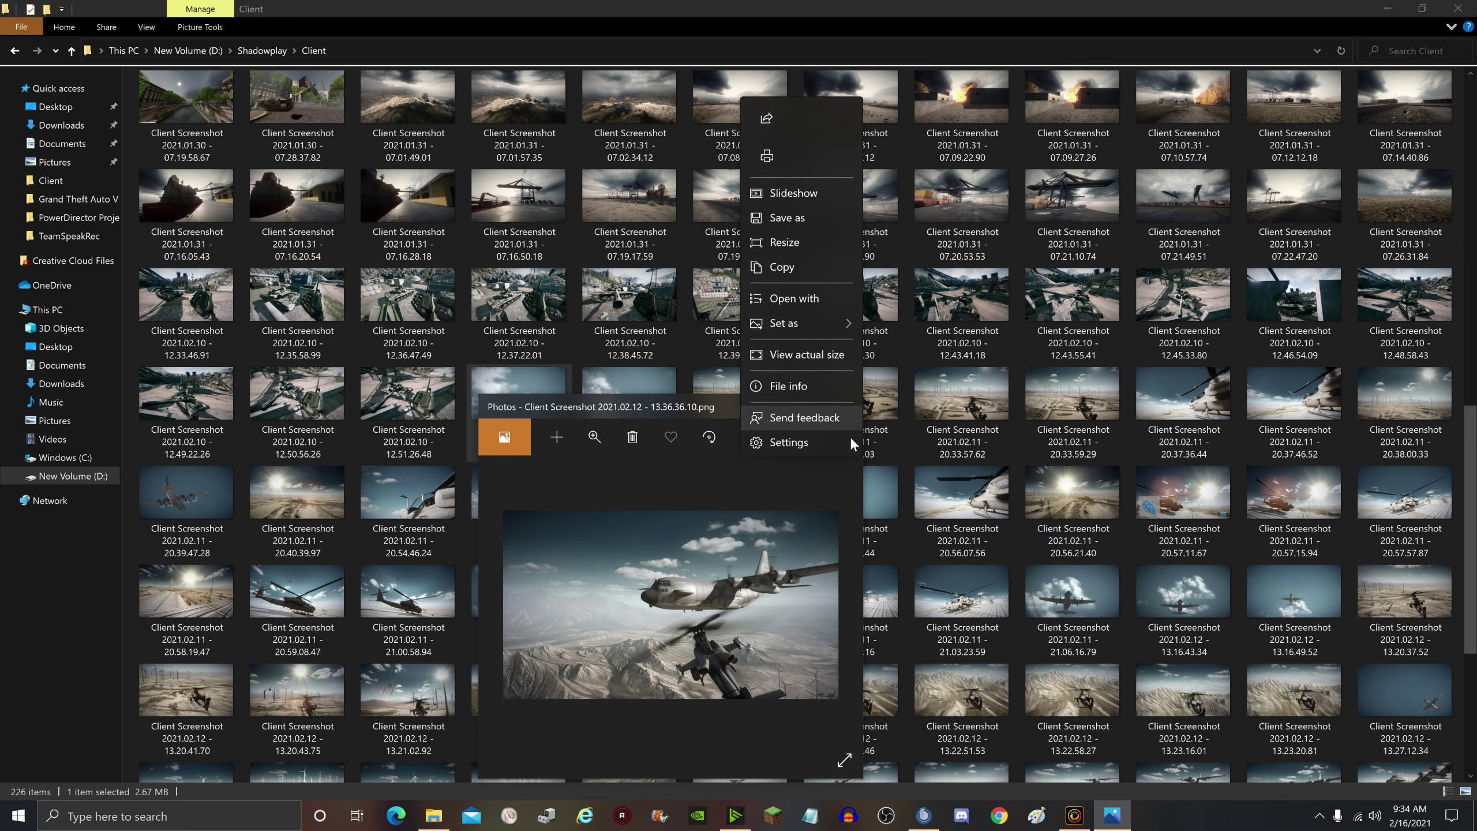
pyautogui.click(823, 288)
pyautogui.click(690, 496)
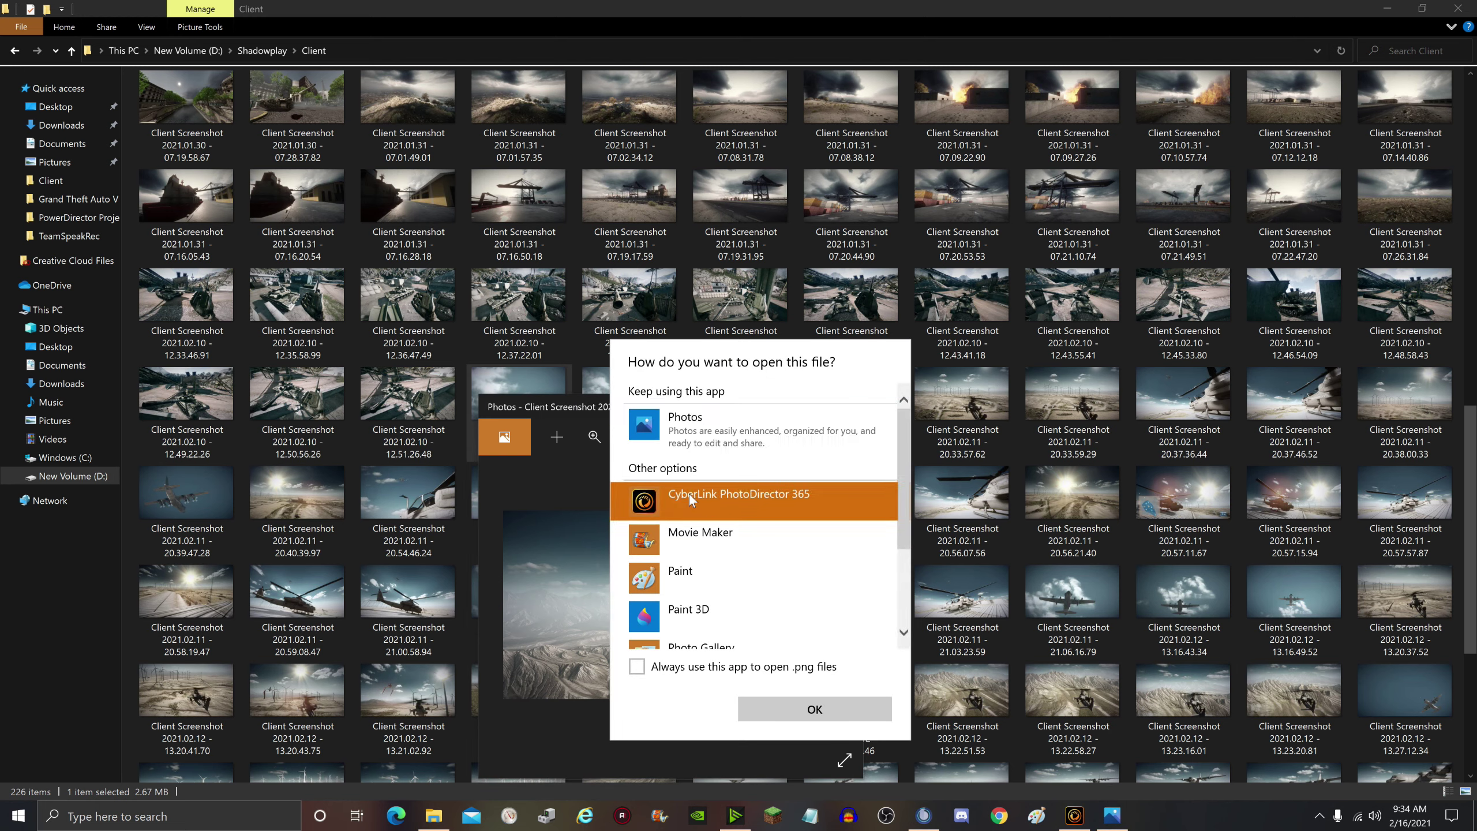
pyautogui.click(793, 710)
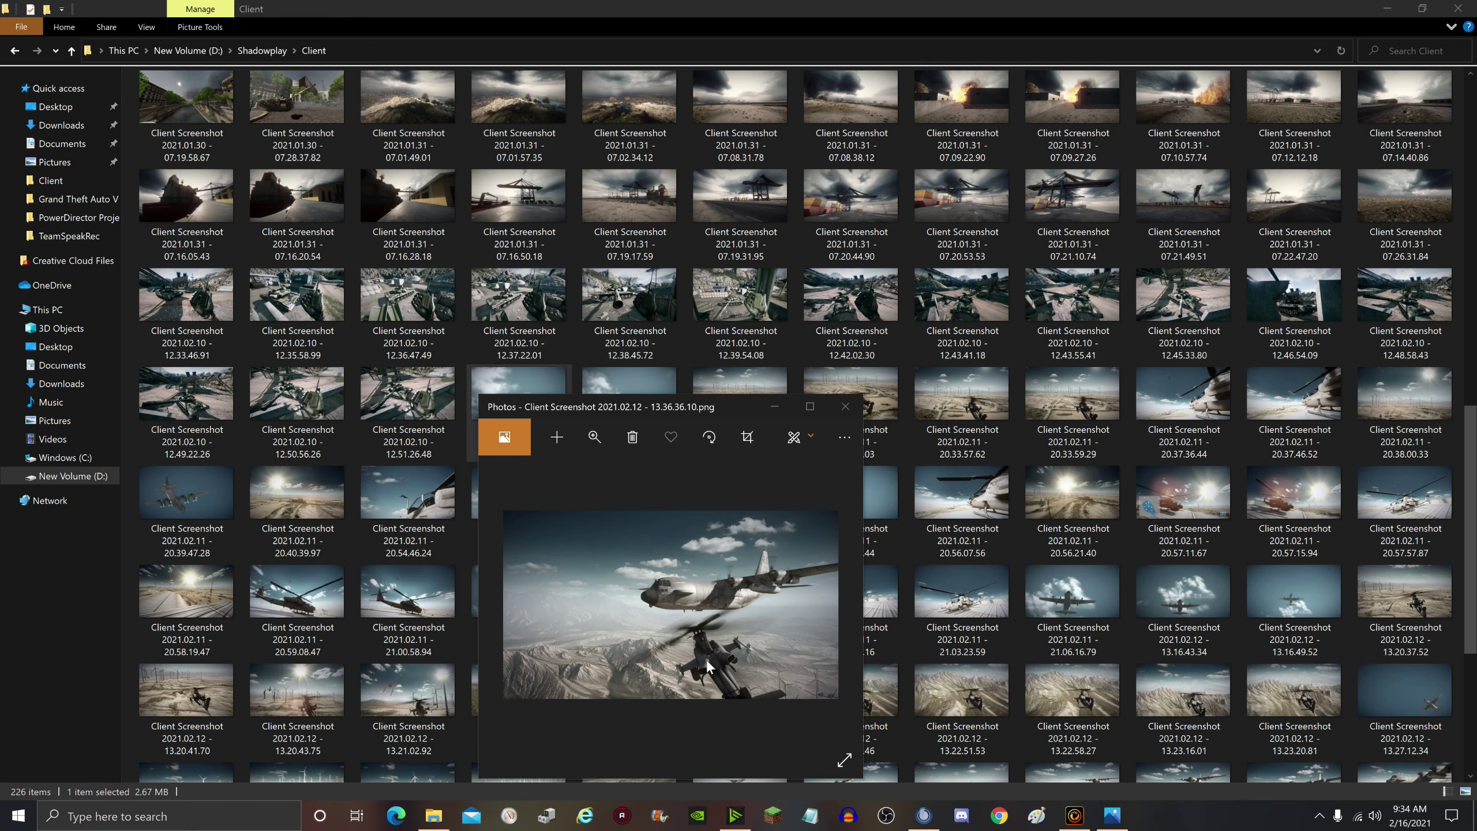
pyautogui.click(845, 407)
pyautogui.click(1074, 816)
pyautogui.click(863, 469)
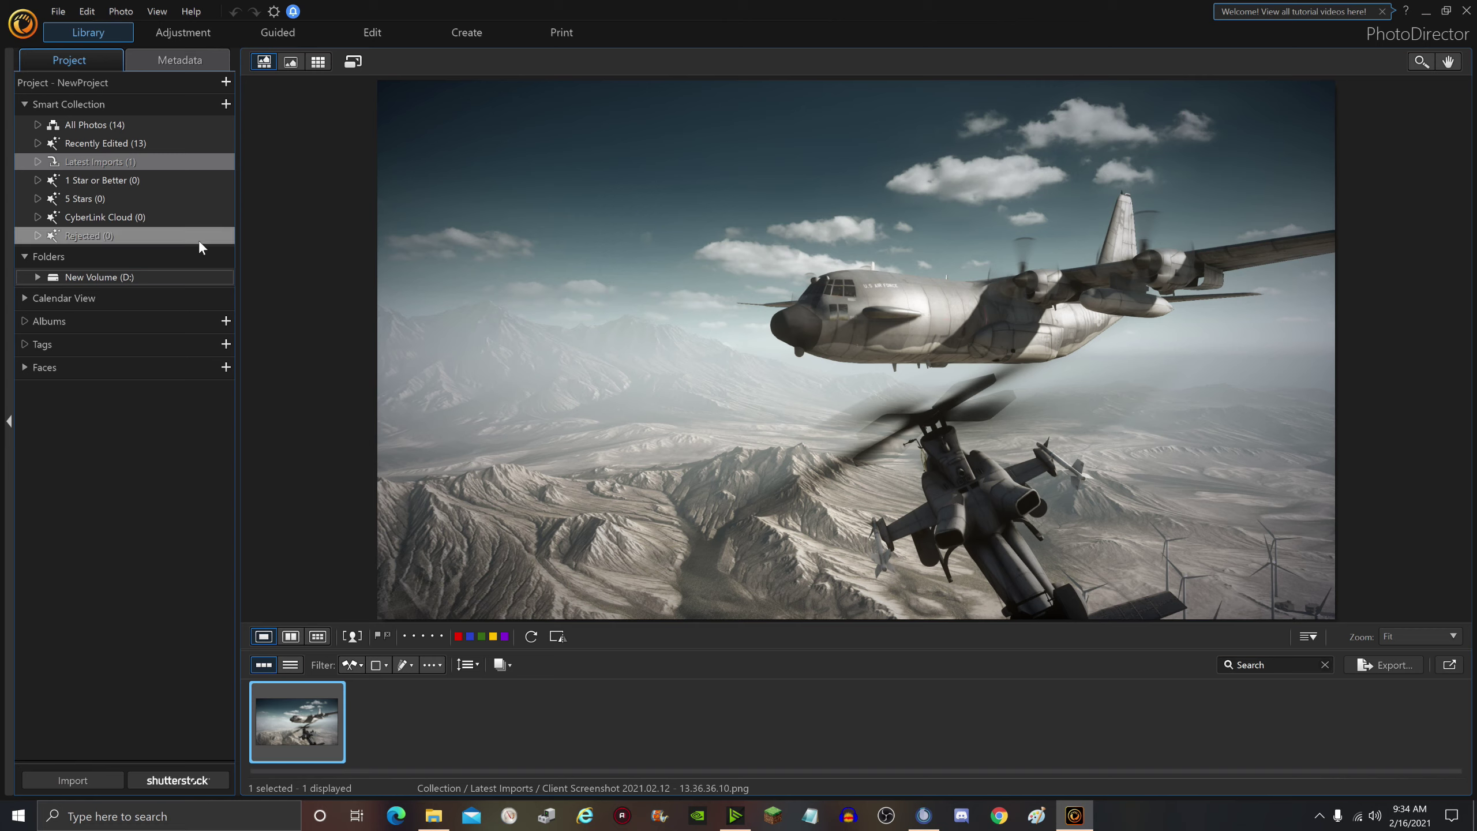
# Step: Look through the thumbnails in the Recently Edited smart collection
pyautogui.click(110, 143)
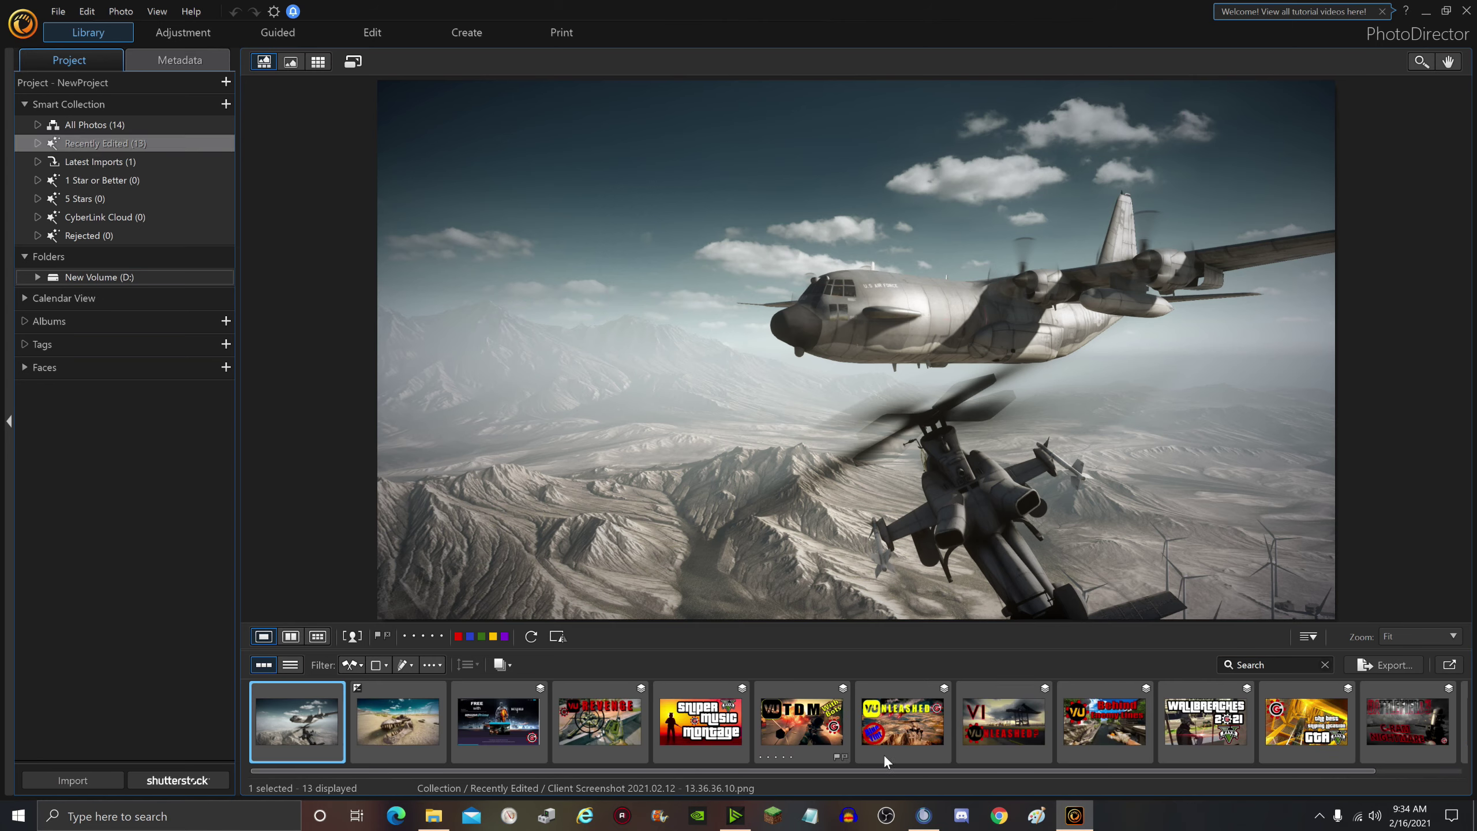
pyautogui.scroll(-1, 918, 771)
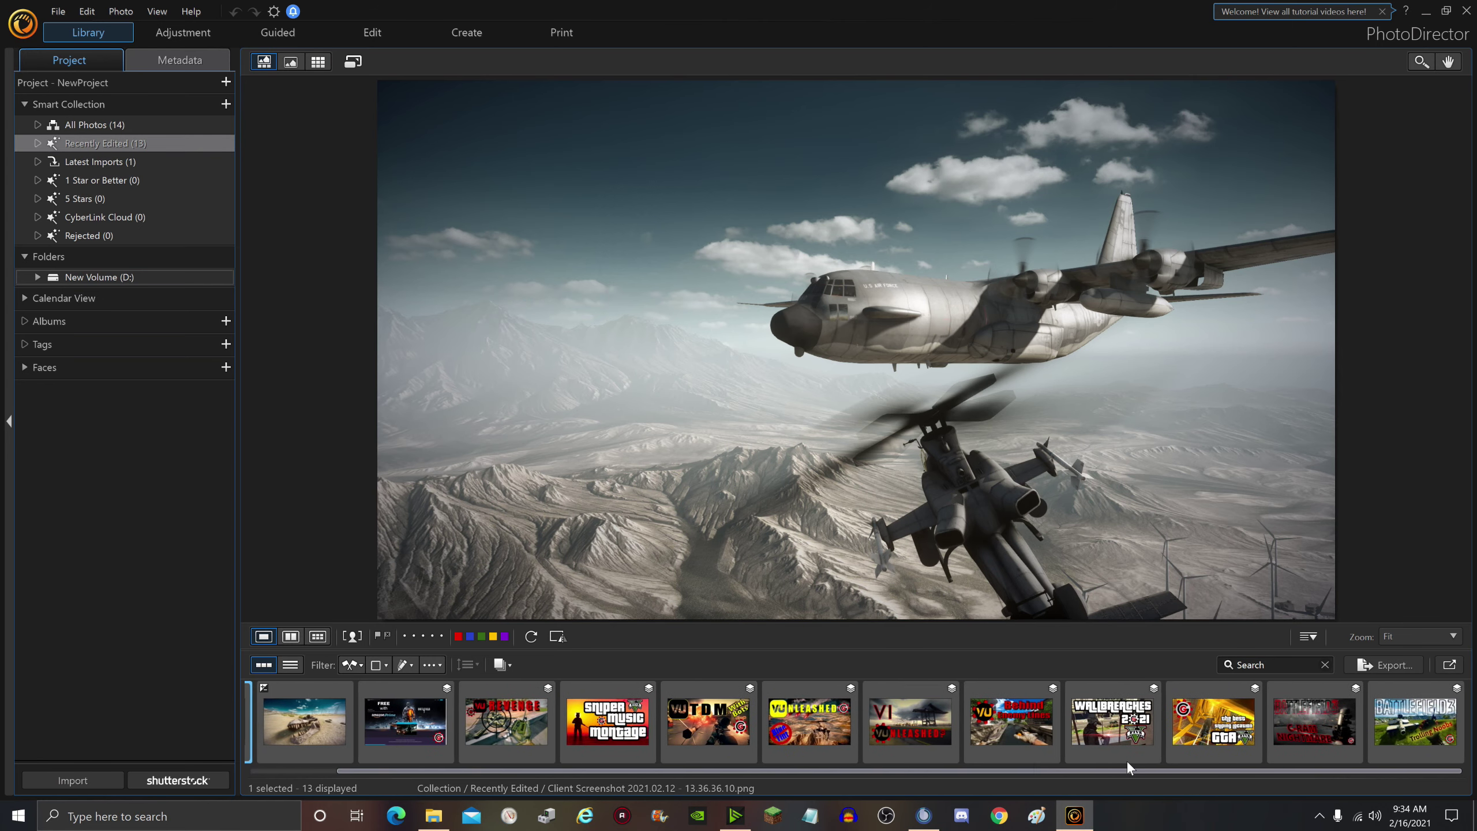
pyautogui.scroll(1, 1085, 772)
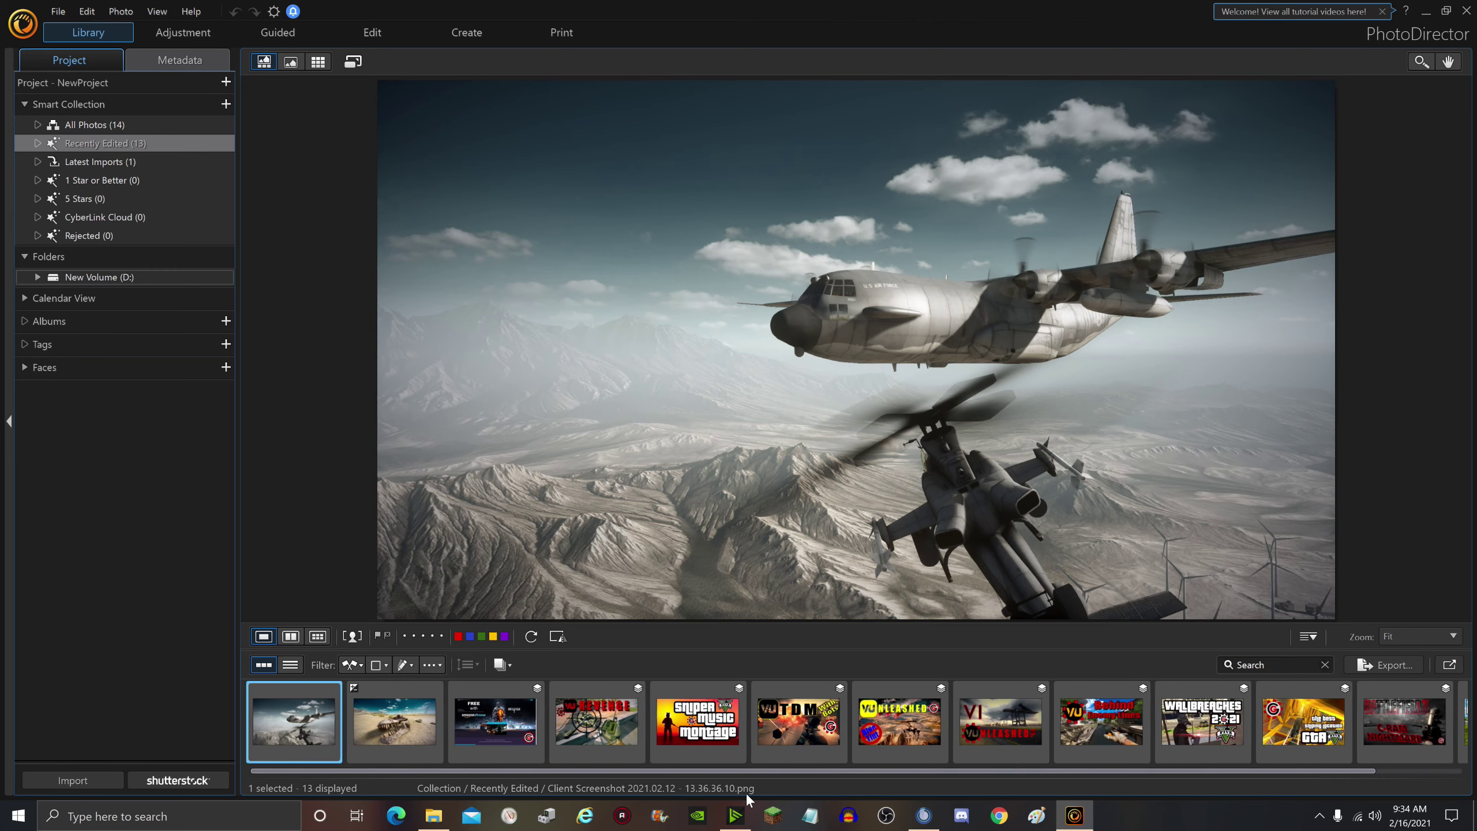
# Step: Select the Venice Thumbnails.phi project among all photos and open it for editing
pyautogui.click(99, 129)
pyautogui.click(1396, 733)
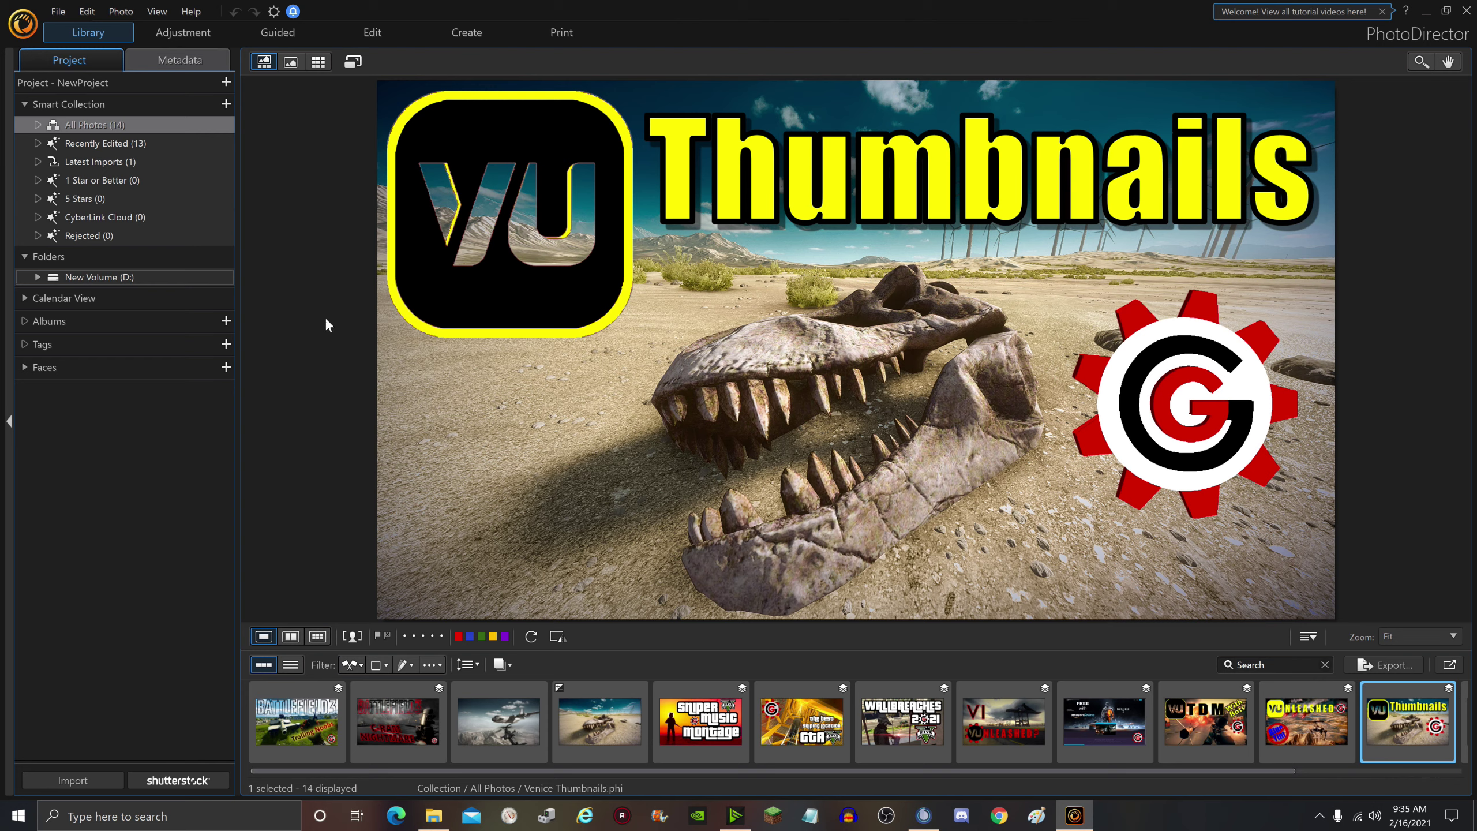
pyautogui.click(393, 30)
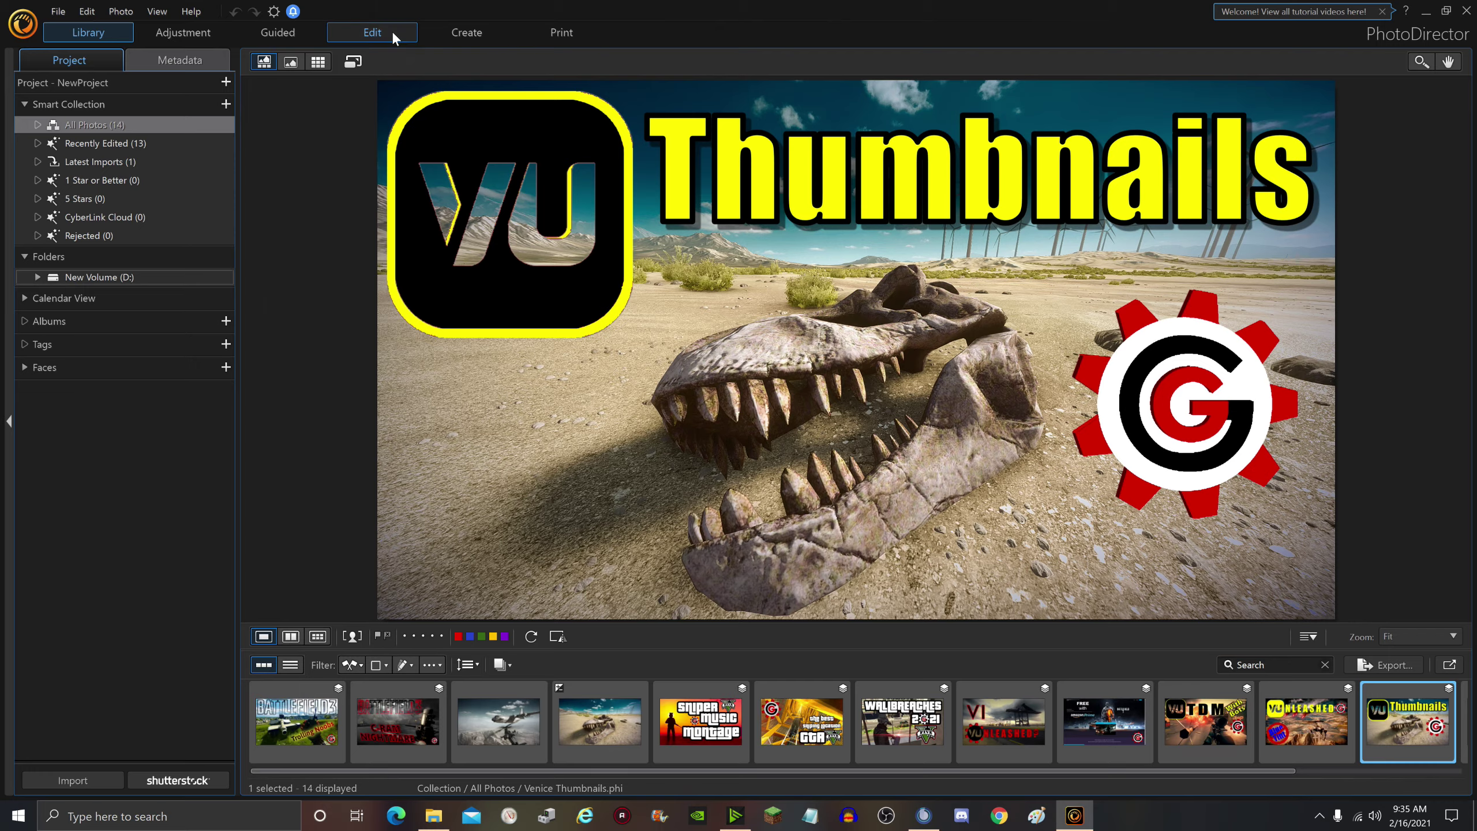
# Step: Preview the Venice Thumbnails.phi design at 16% and 25% zoom, and return it to the Fit view
pyautogui.click(894, 502)
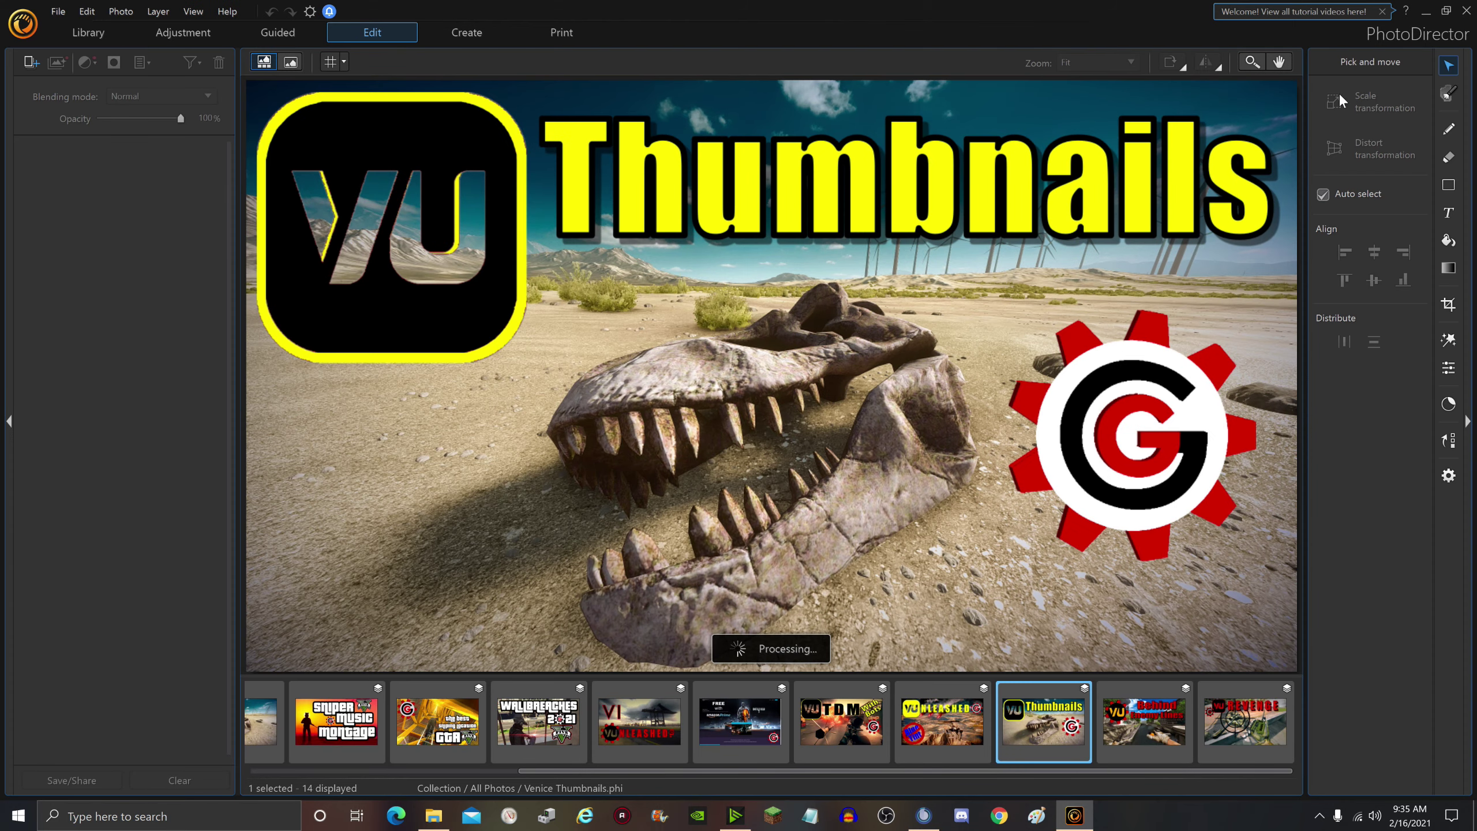
pyautogui.click(1133, 61)
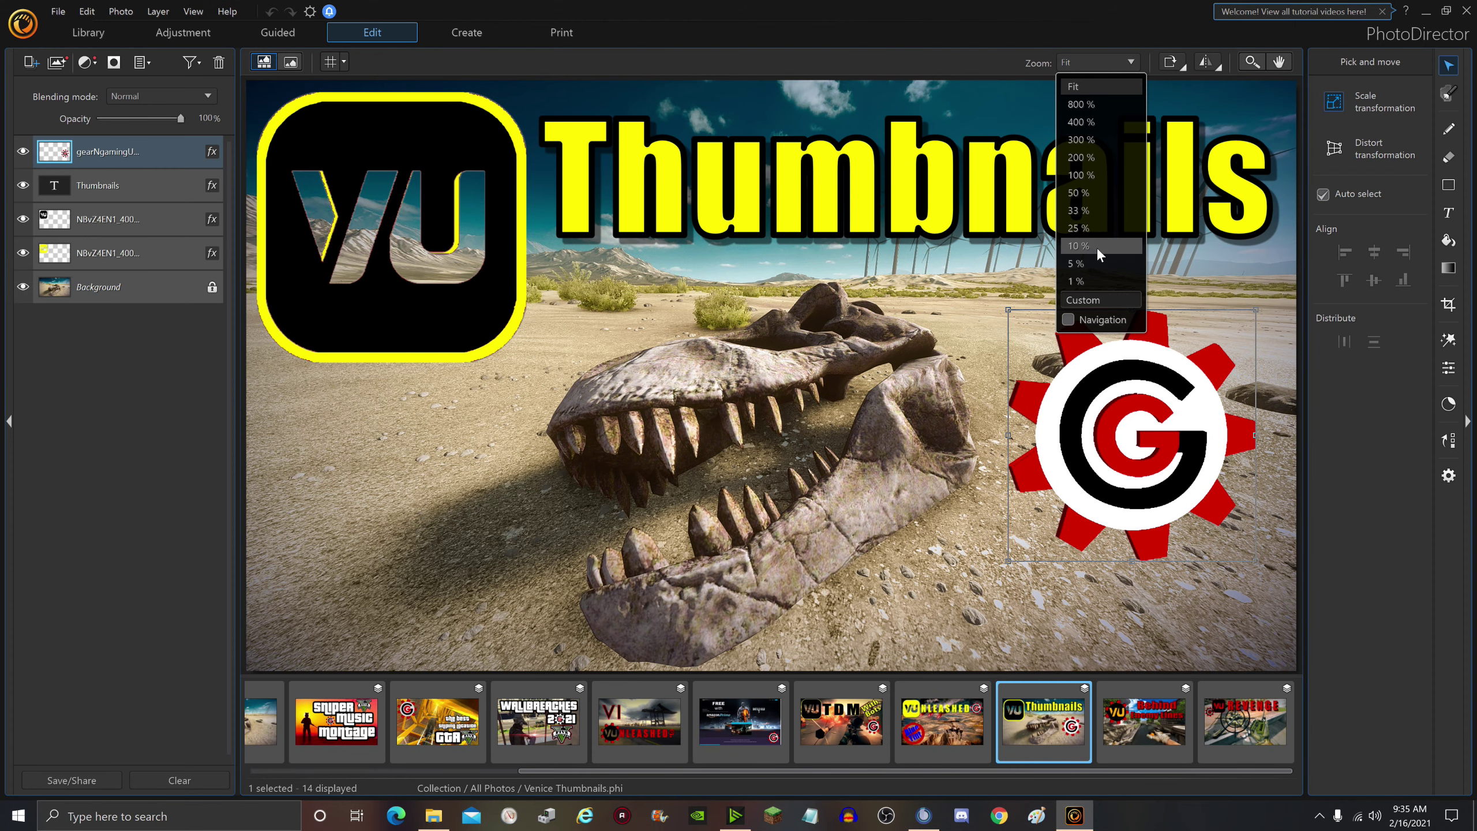
pyautogui.click(1087, 299)
pyautogui.write('16')
pyautogui.press('Return')
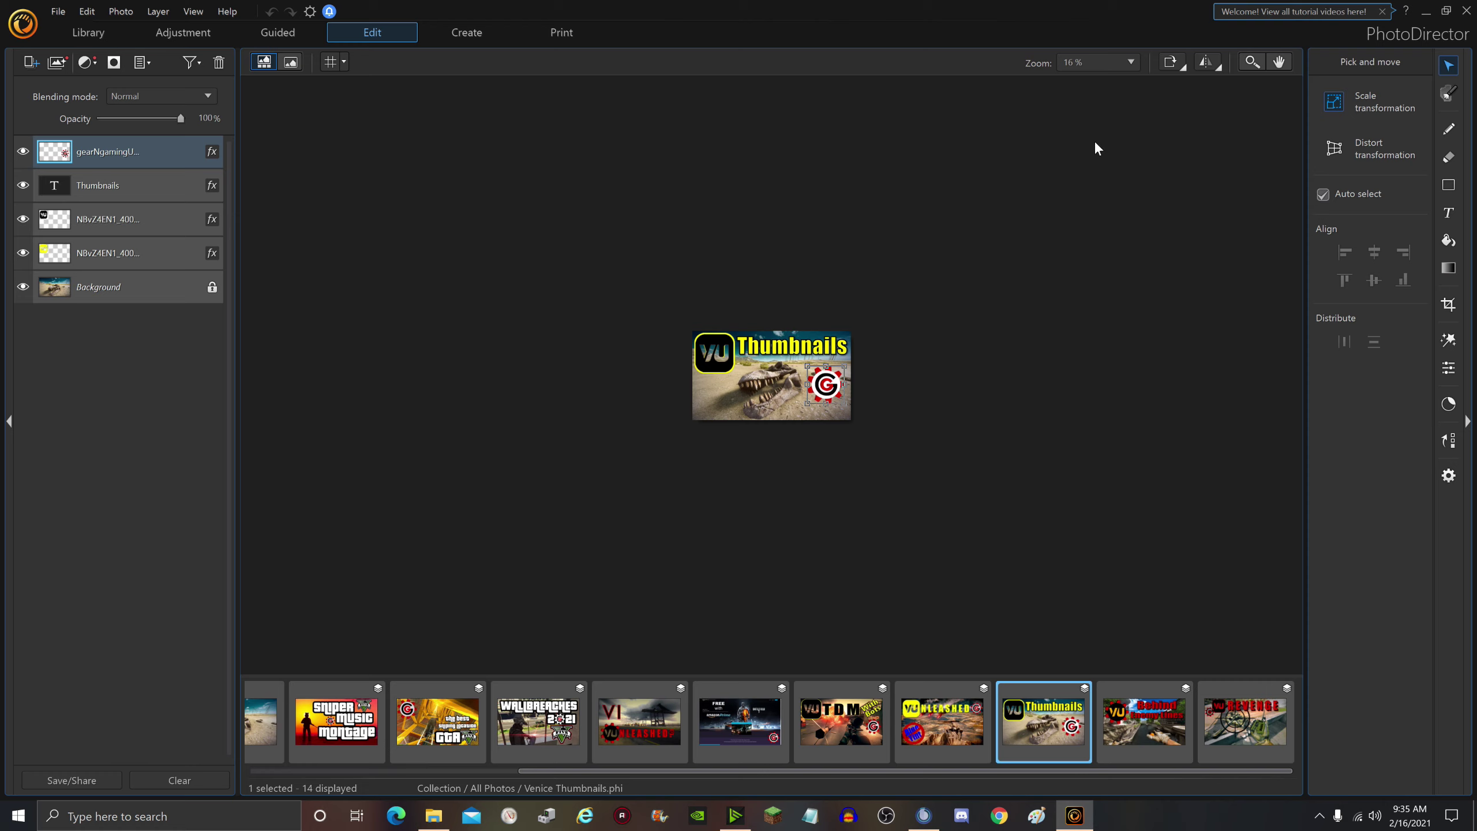
pyautogui.click(1131, 62)
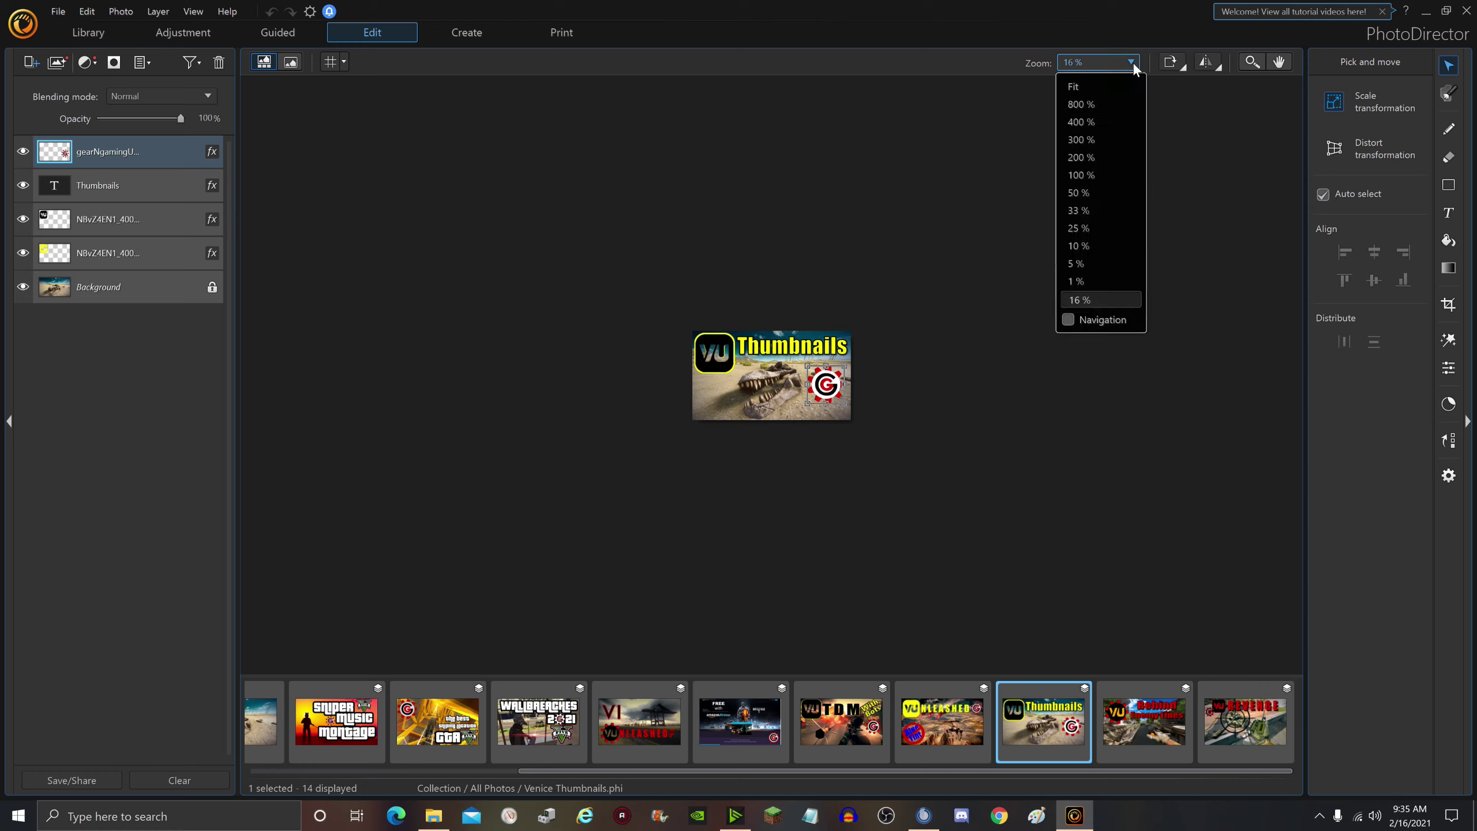
pyautogui.click(1097, 231)
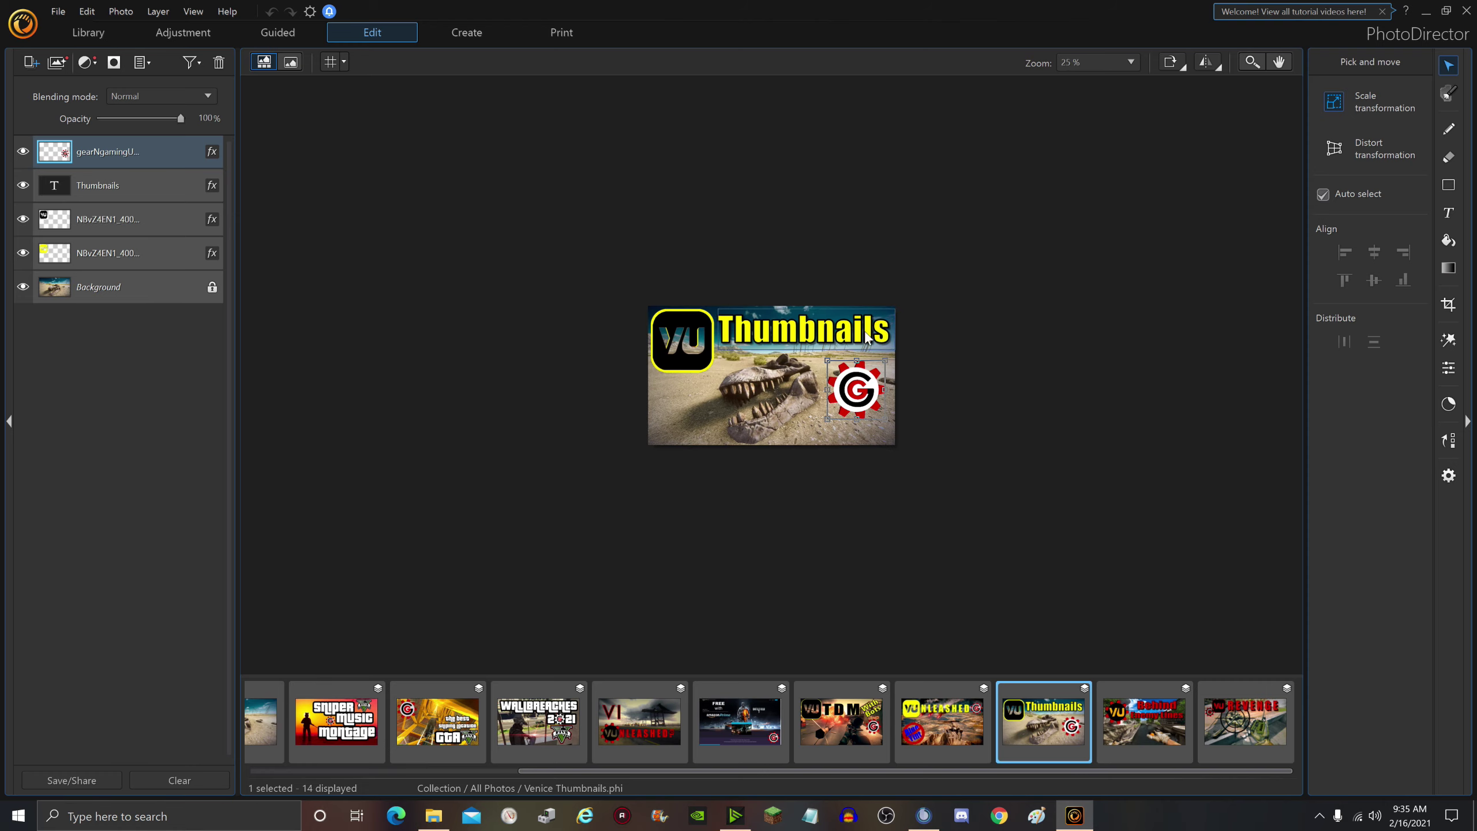
pyautogui.click(1131, 62)
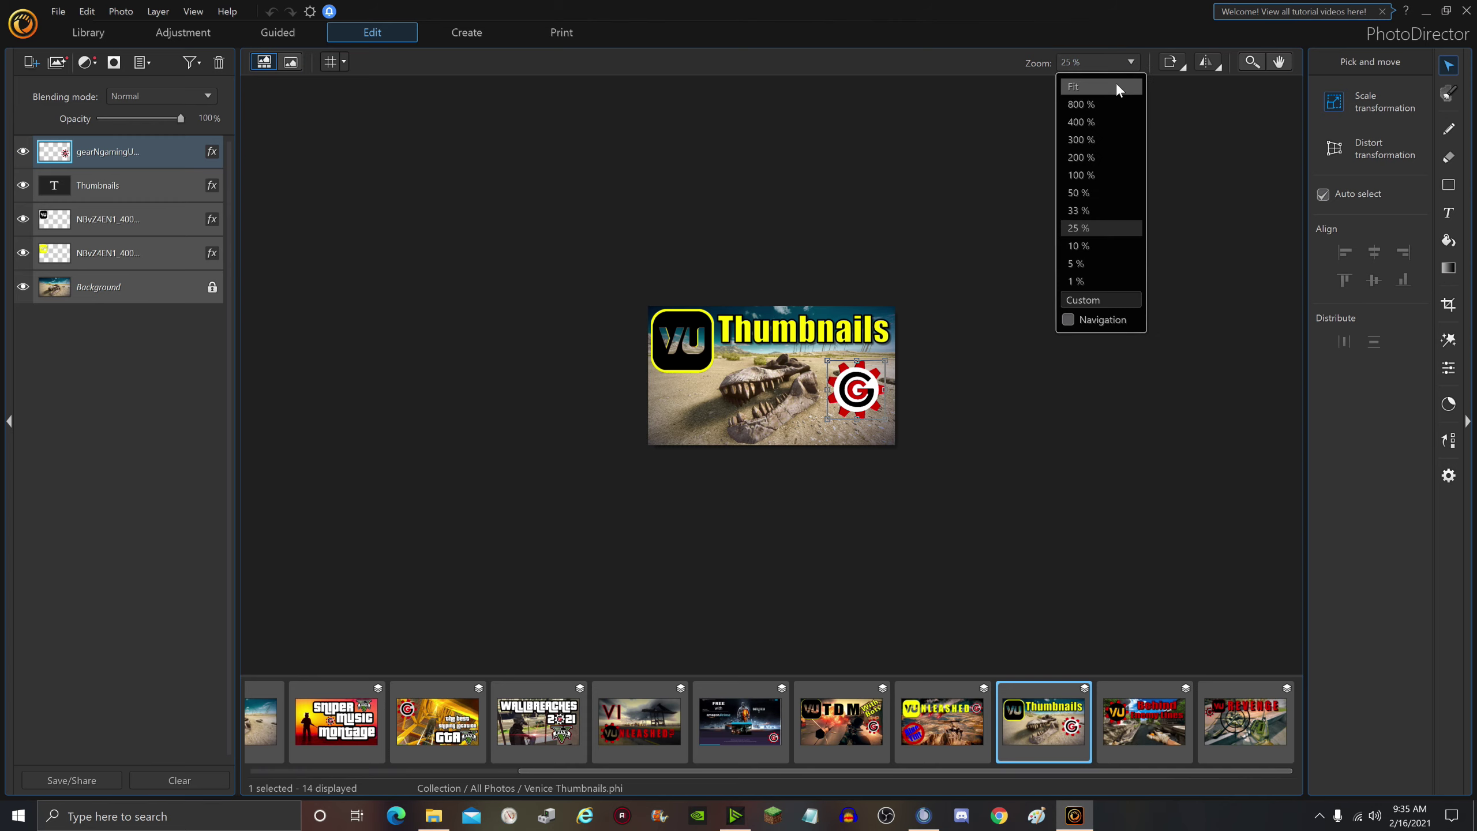
pyautogui.click(1064, 87)
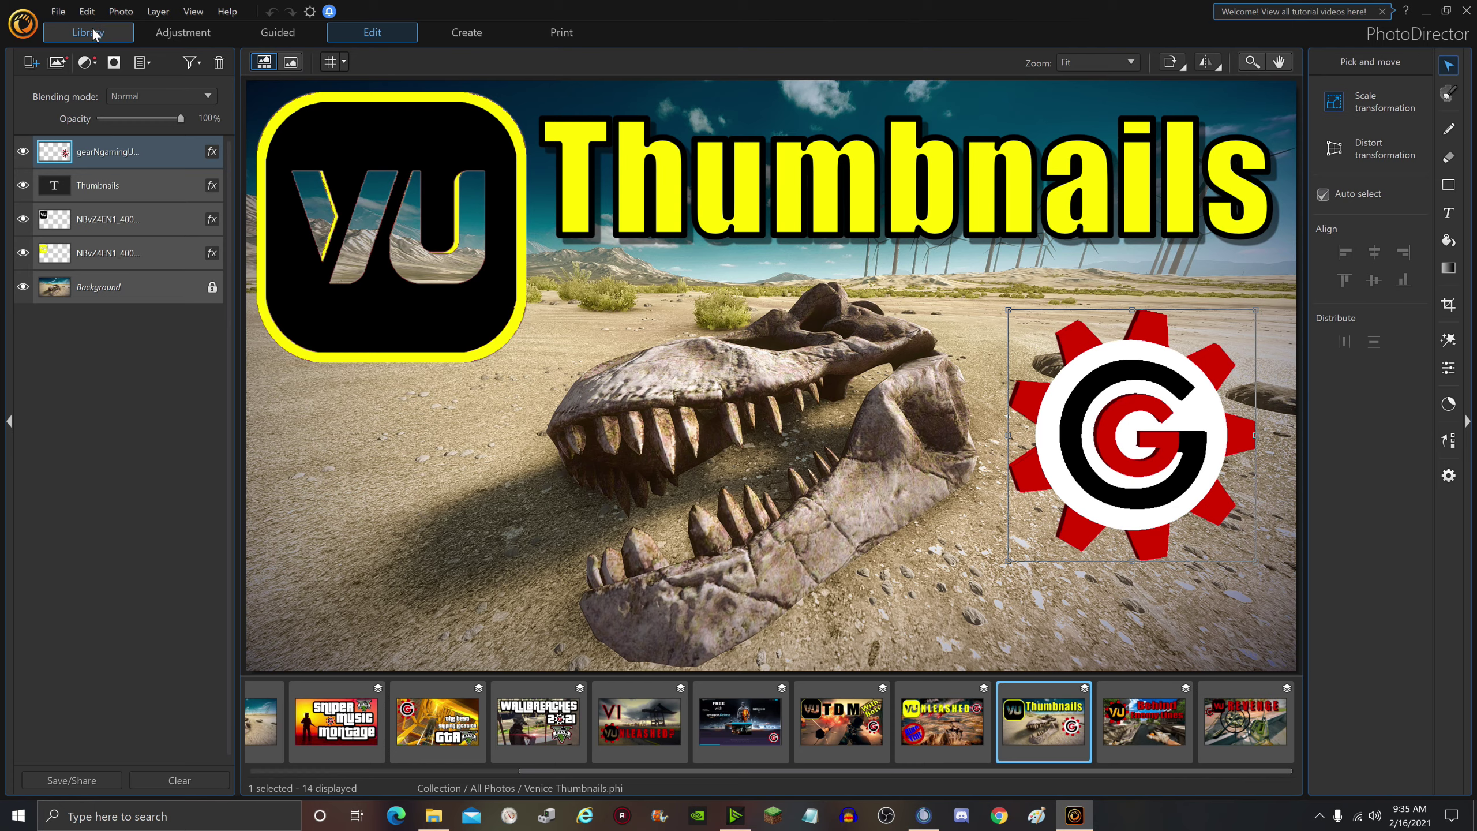
# Step: Select Client Screenshot 2021.02.12 - 13.36.36.10.png in the library and open it for adjustment
pyautogui.click(128, 33)
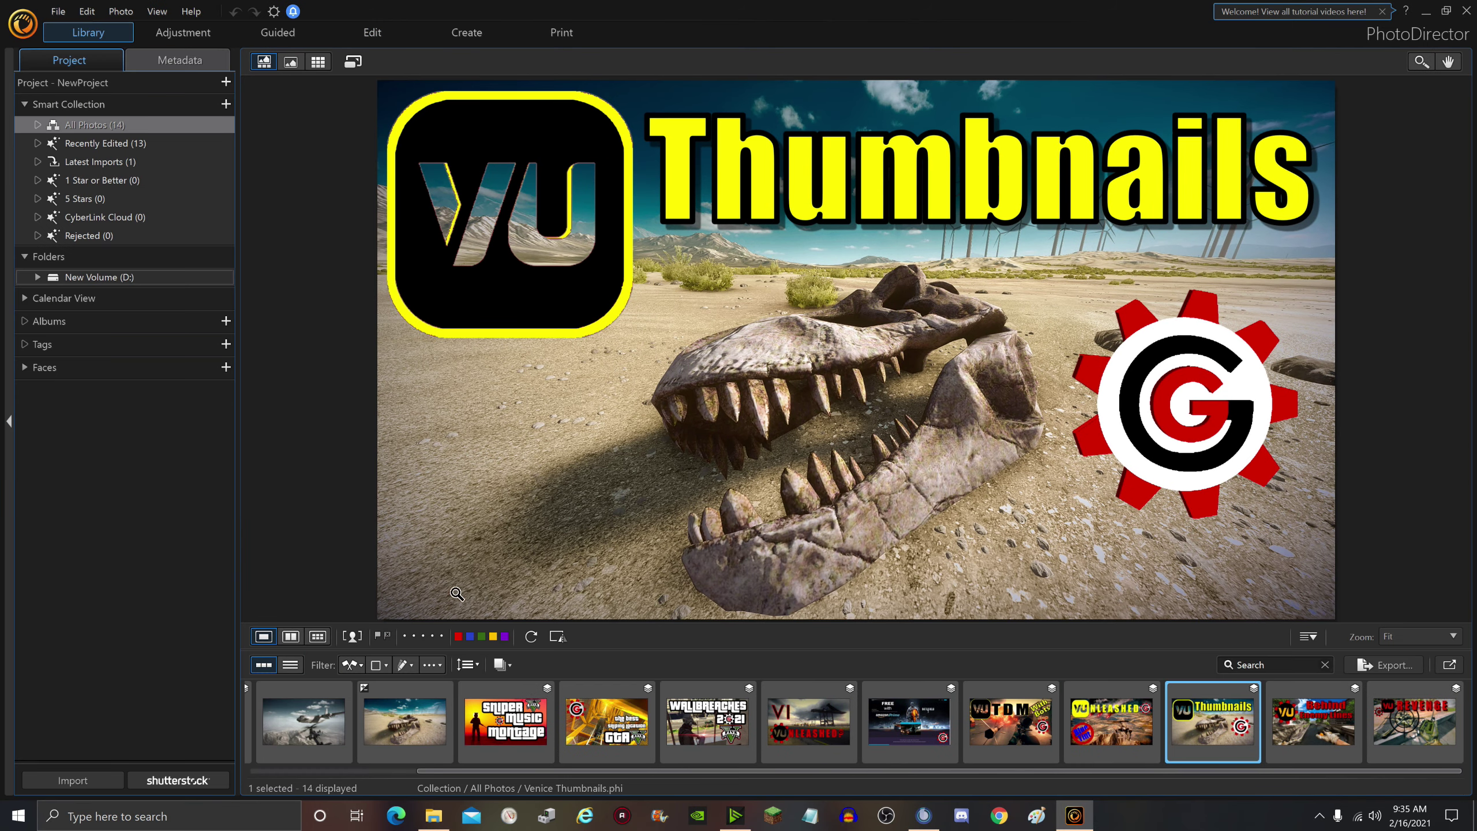
pyautogui.click(311, 722)
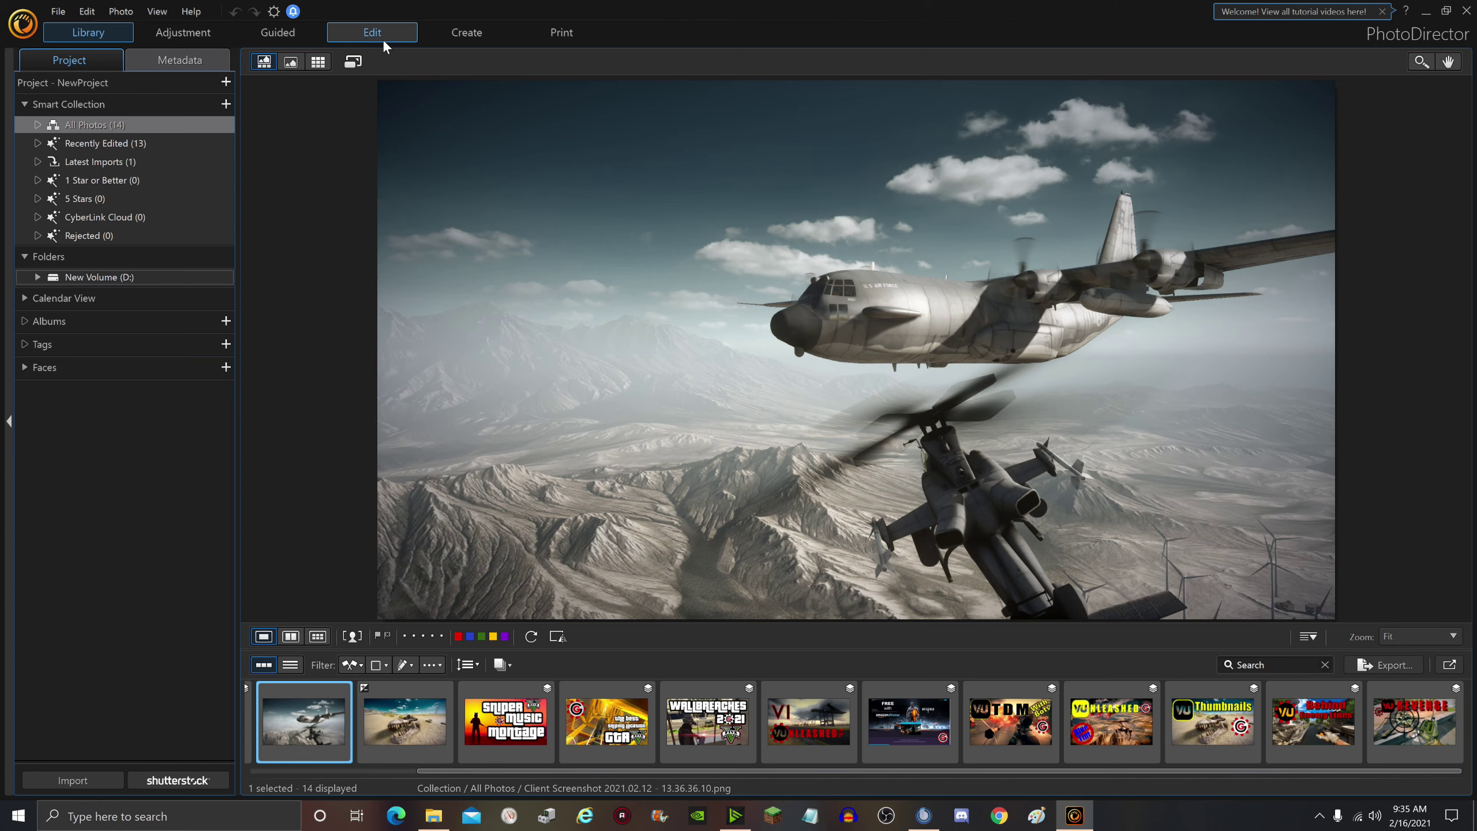
pyautogui.click(192, 35)
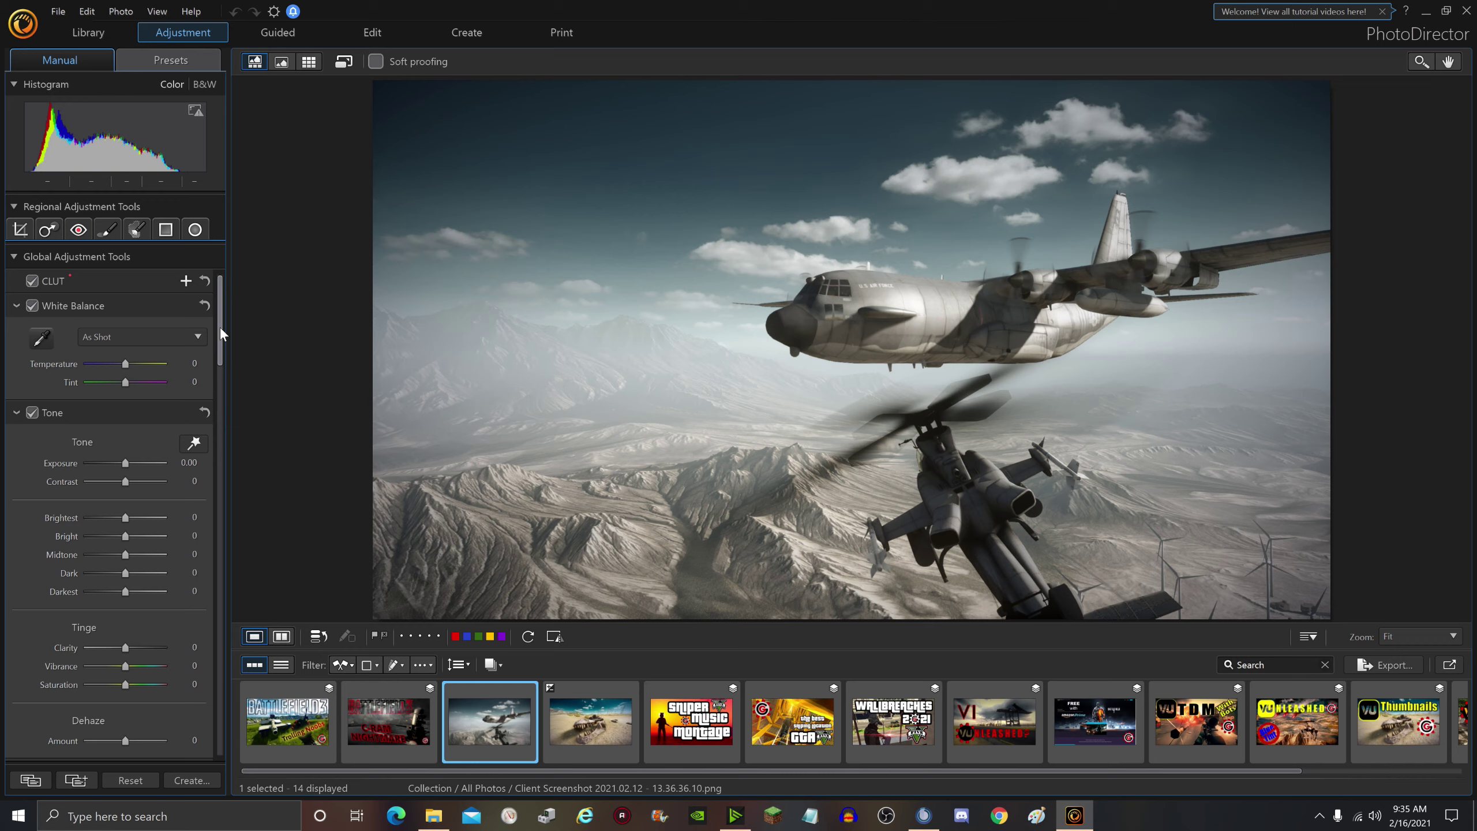
# Step: Sharpen the plane and helicopter photo by raising the Sharpness amount to around the middle of its range
pyautogui.moveTo(220, 328); pyautogui.dragTo(222, 348)
pyautogui.scroll(-9, 214, 375)
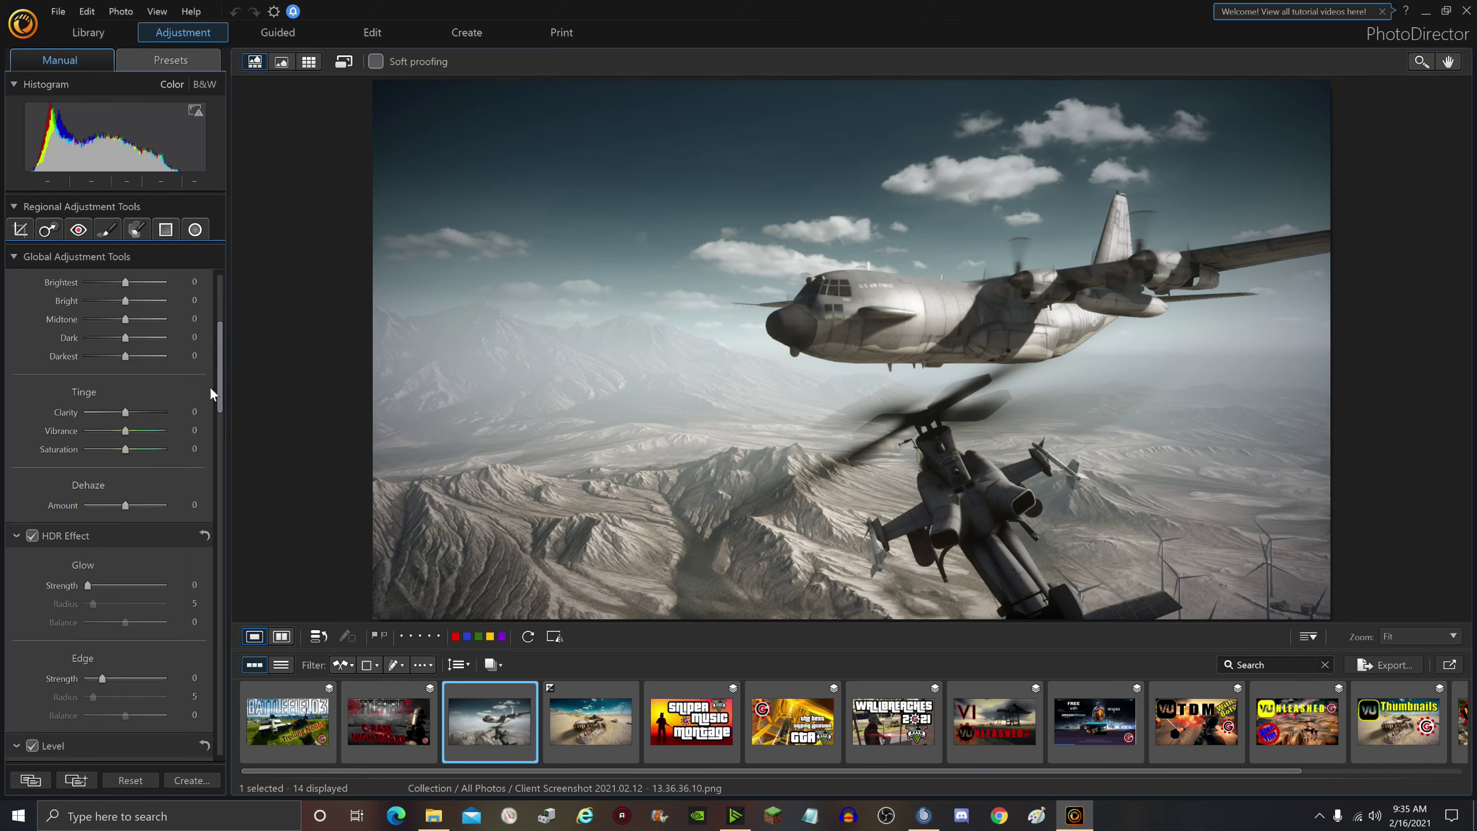
pyautogui.scroll(3, 200, 484)
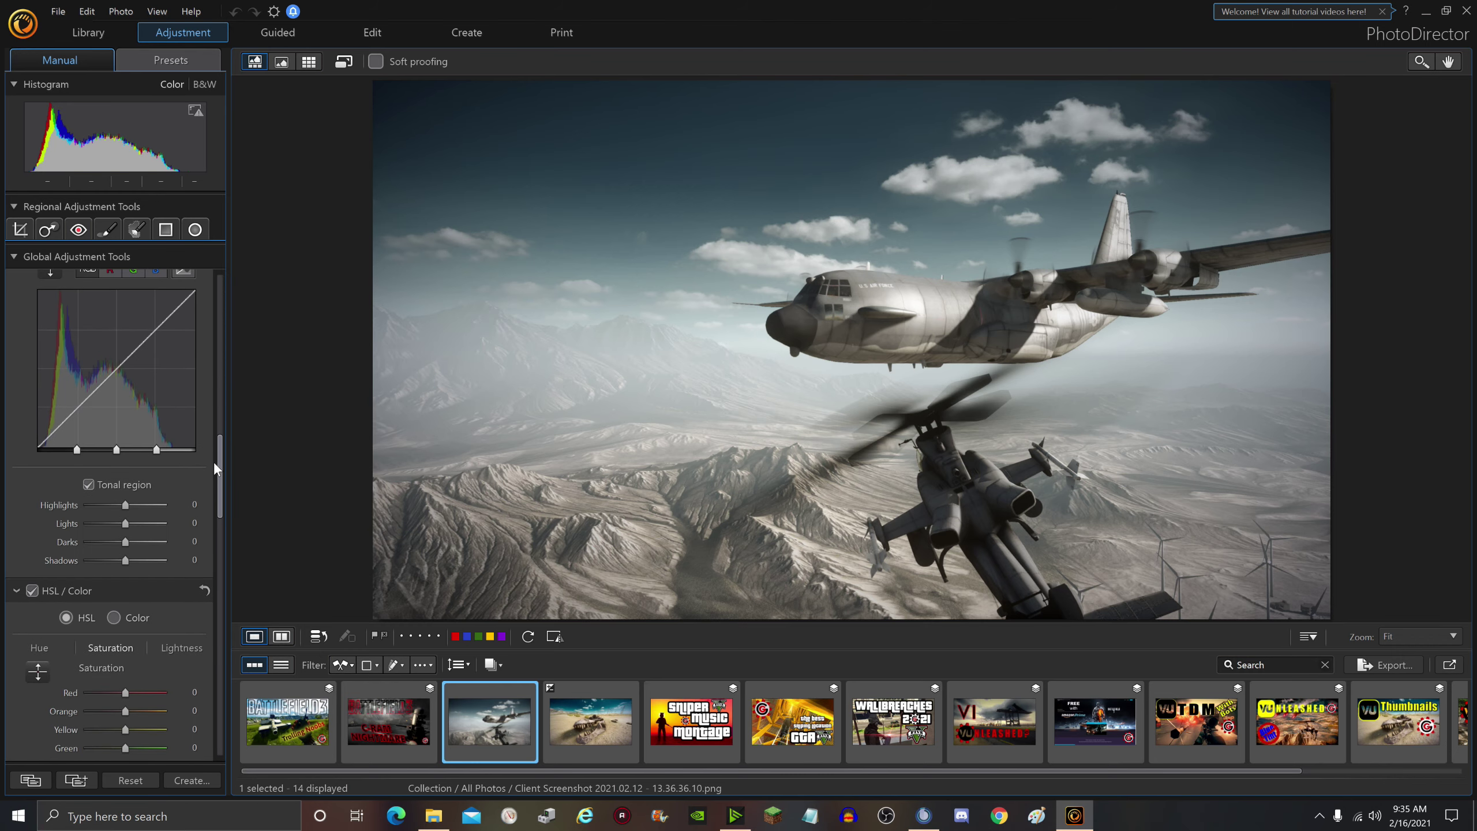
pyautogui.scroll(-6, 218, 466)
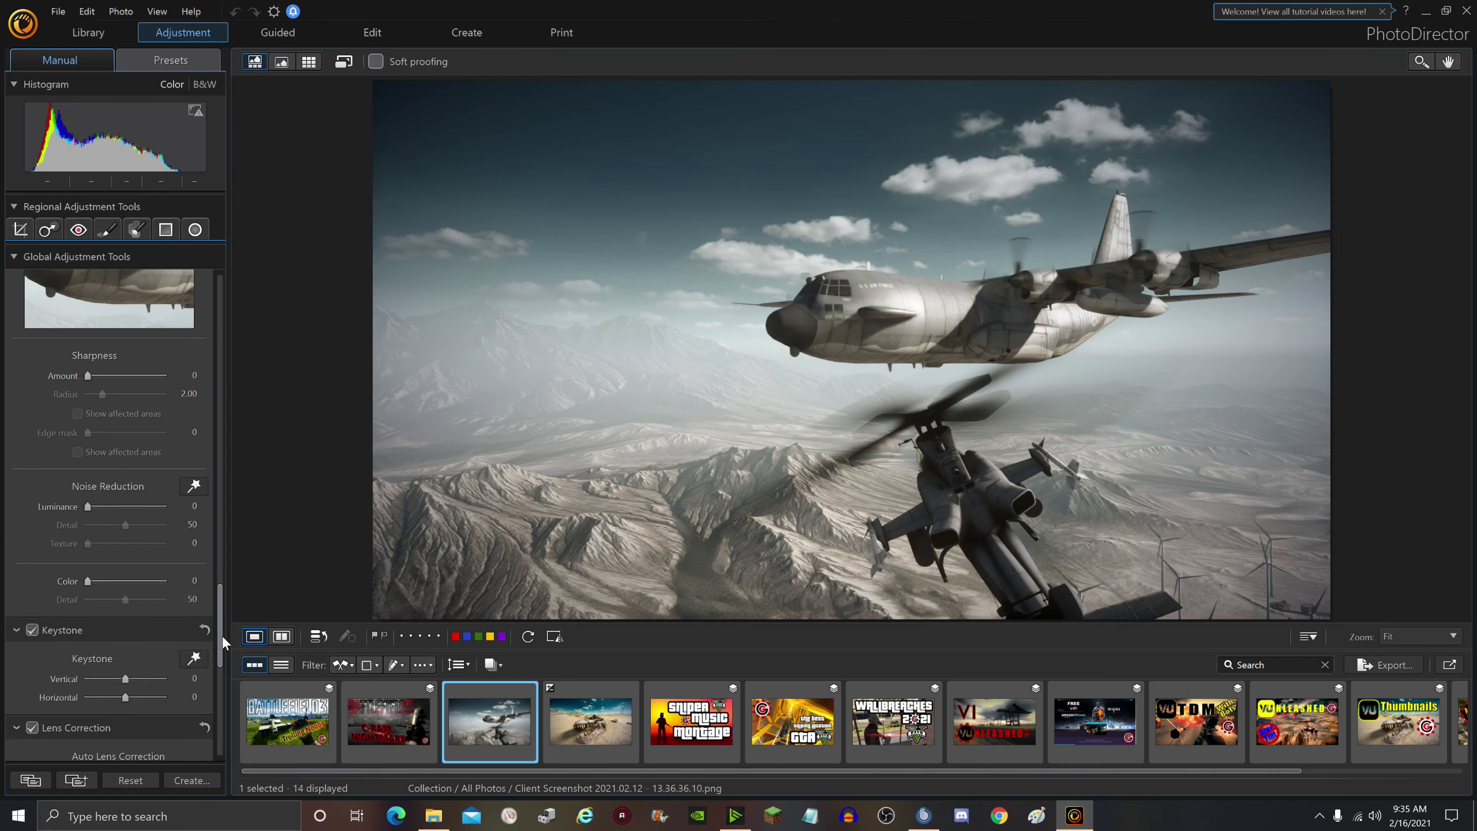
pyautogui.scroll(1, 222, 636)
pyautogui.moveTo(87, 411); pyautogui.dragTo(103, 411)
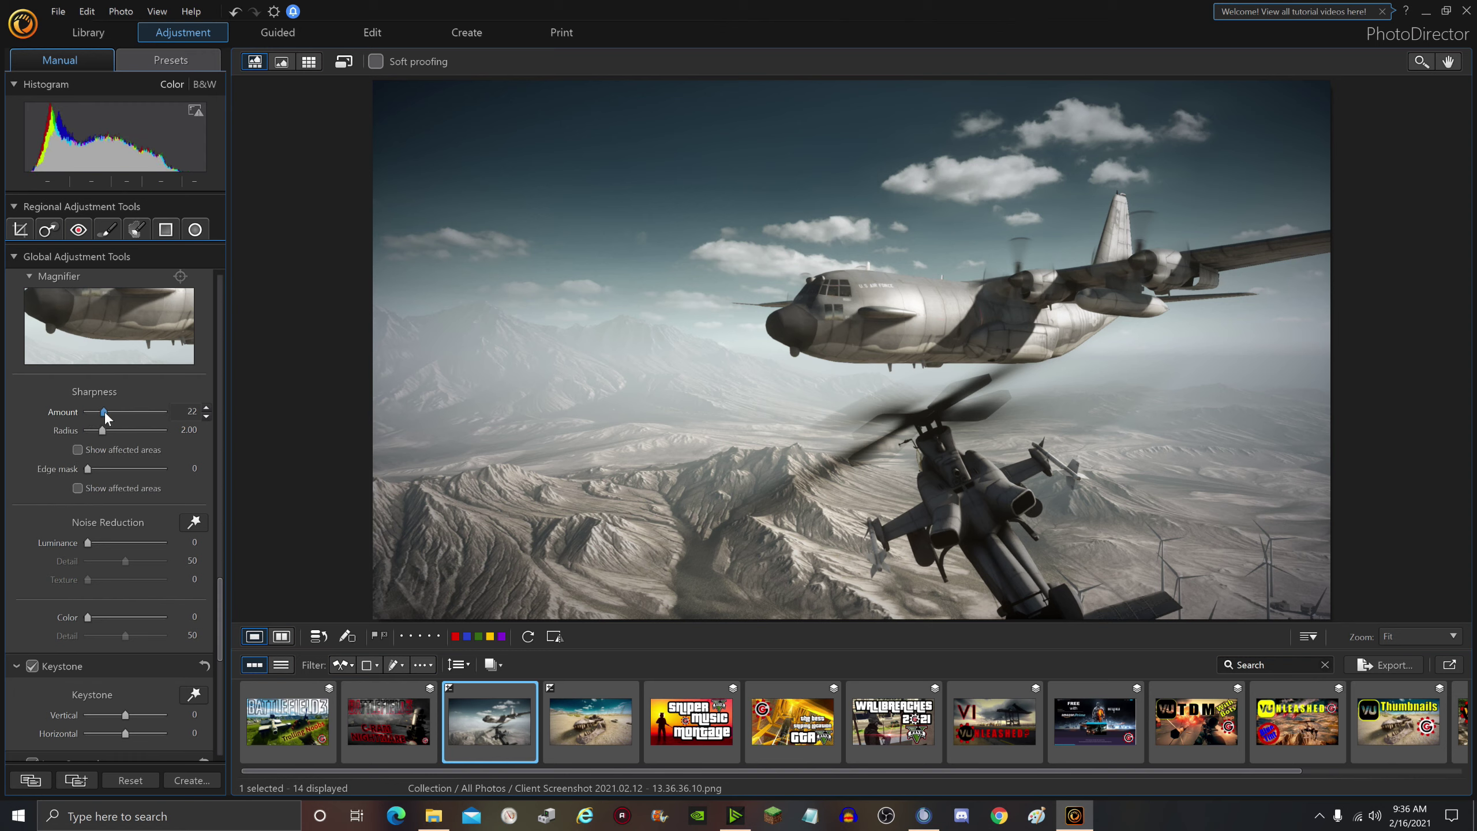
pyautogui.moveTo(104, 410); pyautogui.dragTo(118, 411)
pyautogui.moveTo(124, 413); pyautogui.dragTo(127, 413)
# Step: Set the photo's tone contrast to 65 and exposure to 0.10
pyautogui.moveTo(218, 597); pyautogui.dragTo(226, 291)
pyautogui.scroll(5, 225, 290)
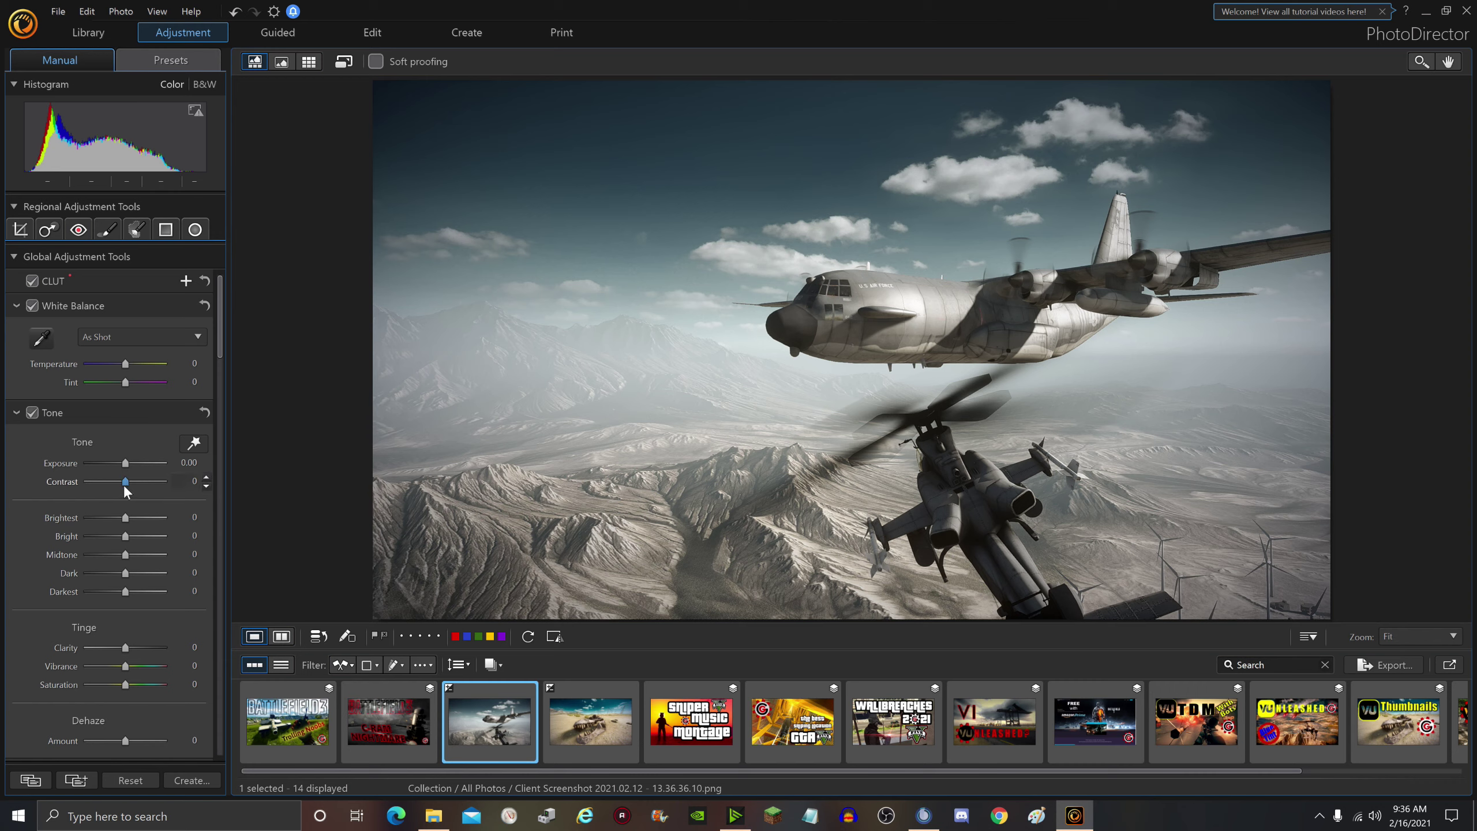
pyautogui.moveTo(127, 519)
pyautogui.mouseDown()
pyautogui.moveTo(97, 513)
pyautogui.moveTo(129, 515)
pyautogui.mouseUp()
pyautogui.moveTo(126, 593)
pyautogui.mouseDown()
pyautogui.moveTo(100, 593)
pyautogui.moveTo(125, 586)
pyautogui.mouseUp()
pyautogui.click(127, 482)
pyautogui.moveTo(139, 485); pyautogui.dragTo(151, 489)
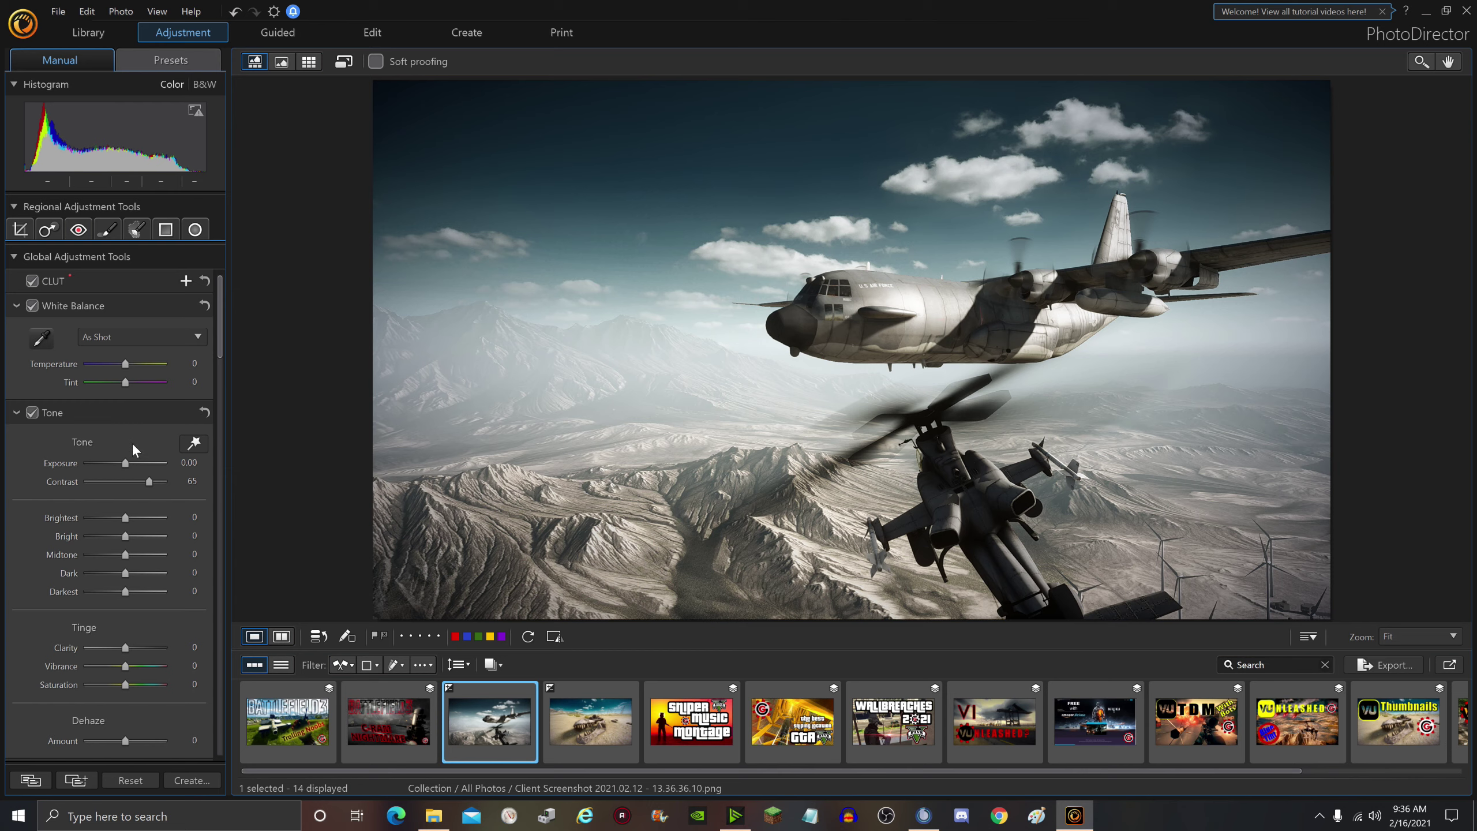
pyautogui.moveTo(125, 462); pyautogui.dragTo(127, 463)
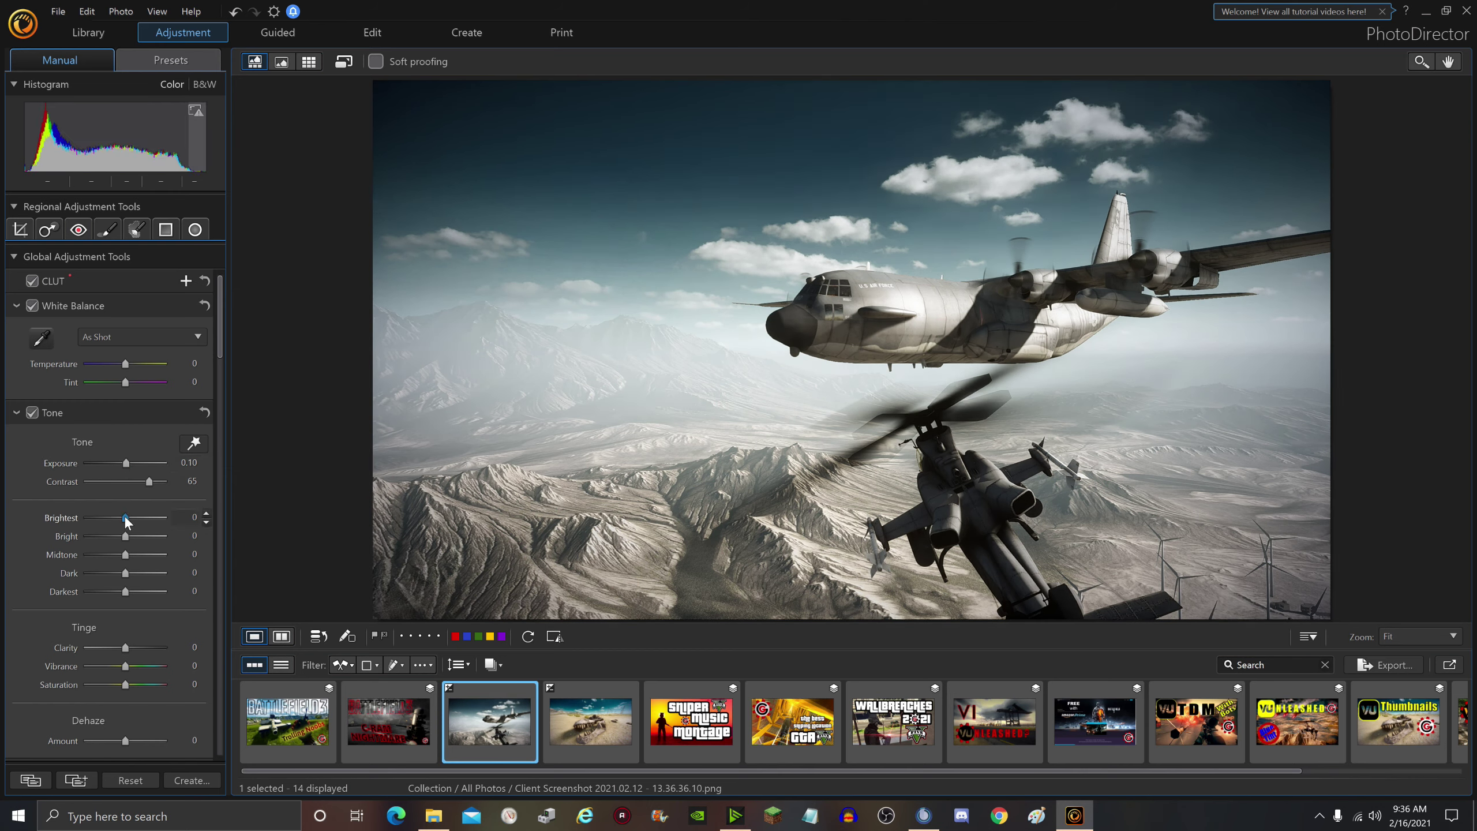
# Step: Set the Dark tone to 39, trying the Brightest and Darkest tones and resetting both to 0
pyautogui.moveTo(125, 517)
pyautogui.mouseDown()
pyautogui.moveTo(73, 510)
pyautogui.moveTo(128, 518)
pyautogui.mouseUp()
pyautogui.doubleClick(126, 517)
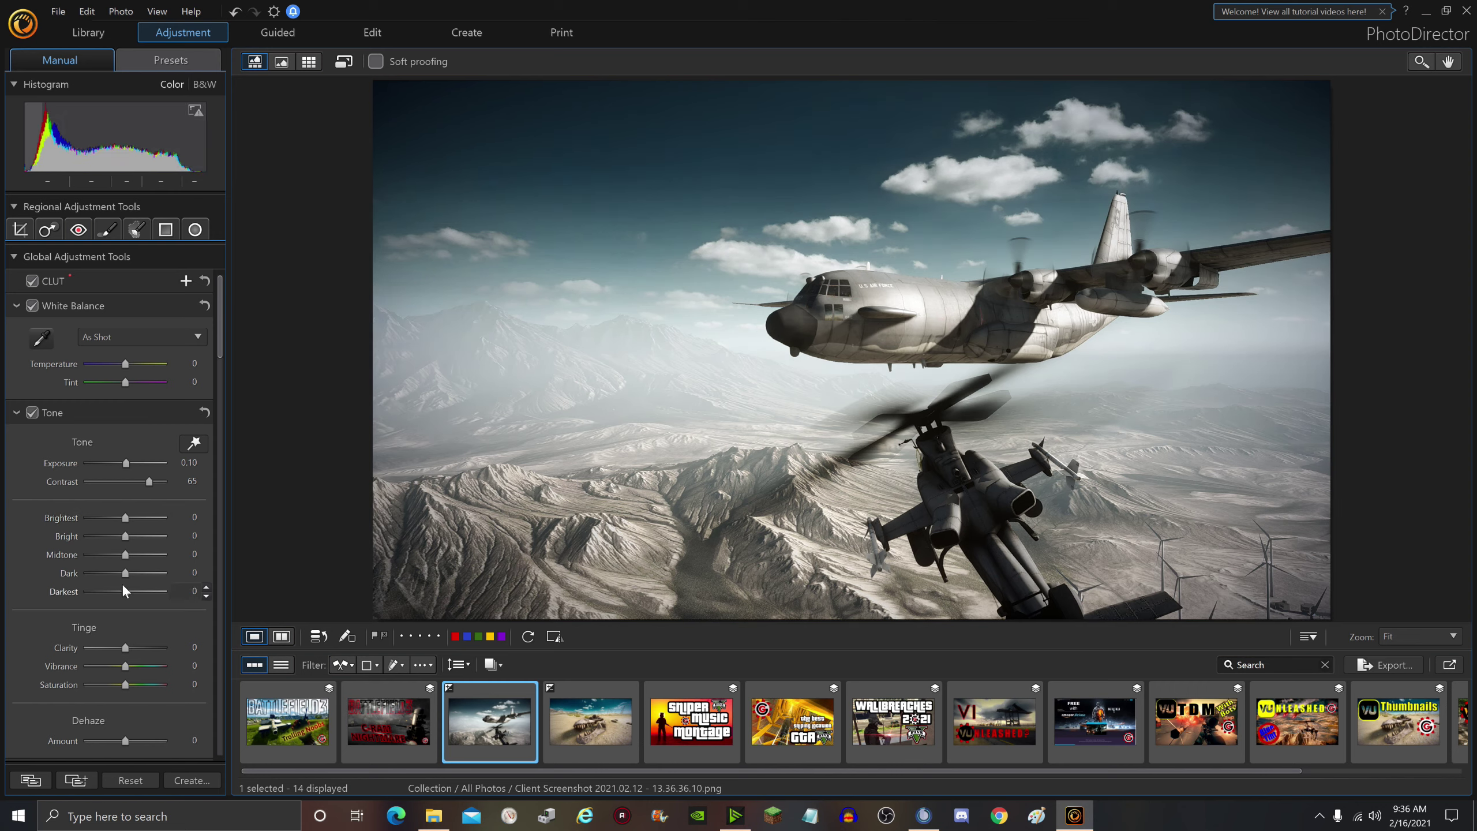
pyautogui.moveTo(126, 590)
pyautogui.mouseDown()
pyautogui.moveTo(142, 596)
pyautogui.moveTo(132, 574)
pyautogui.moveTo(142, 581)
pyautogui.mouseUp()
pyautogui.doubleClick(140, 592)
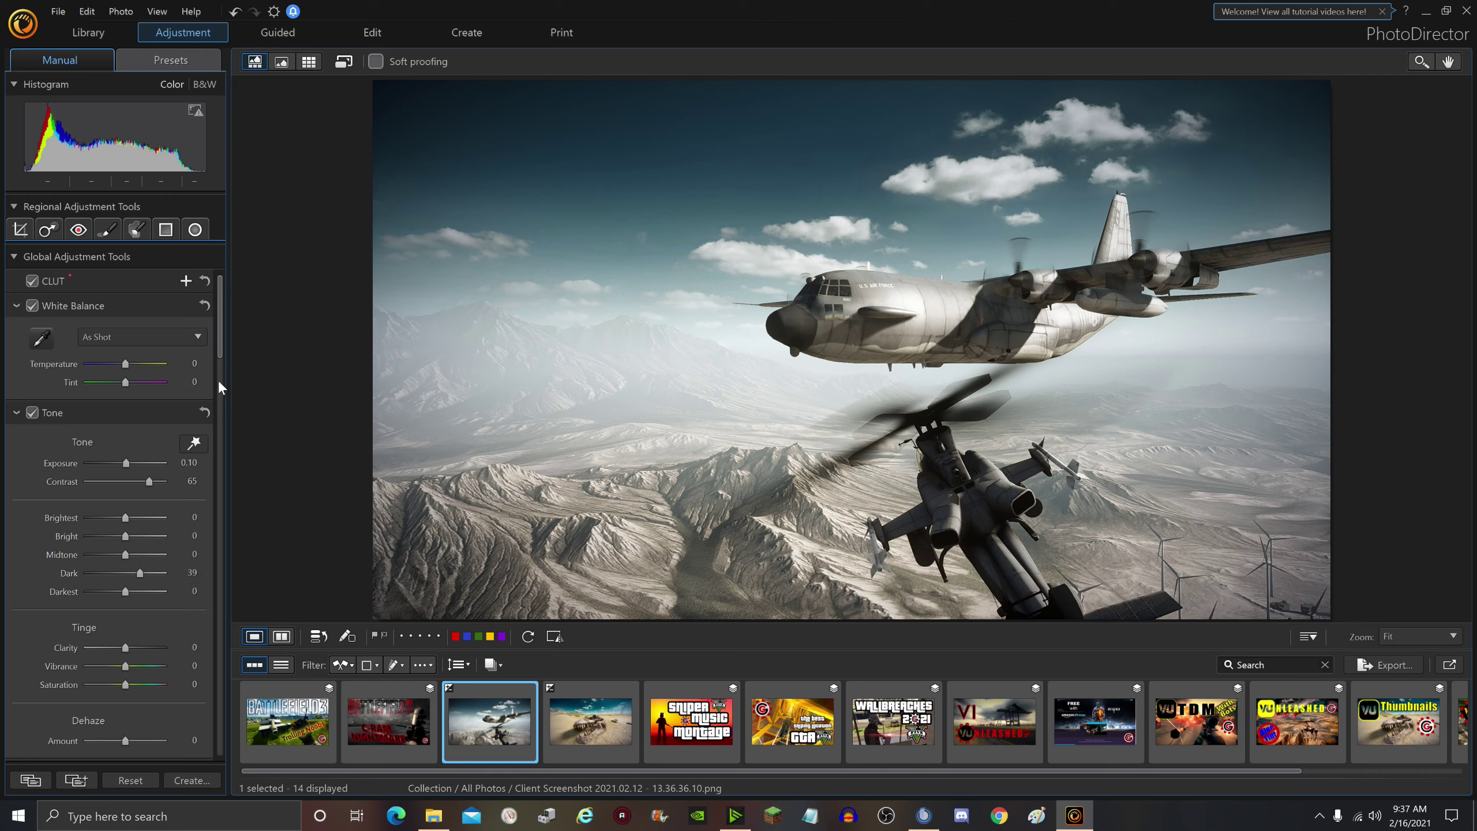
# Step: Lighten the photo's dark corners by setting the Vignette Removal amount to 78
pyautogui.moveTo(224, 332); pyautogui.dragTo(213, 531)
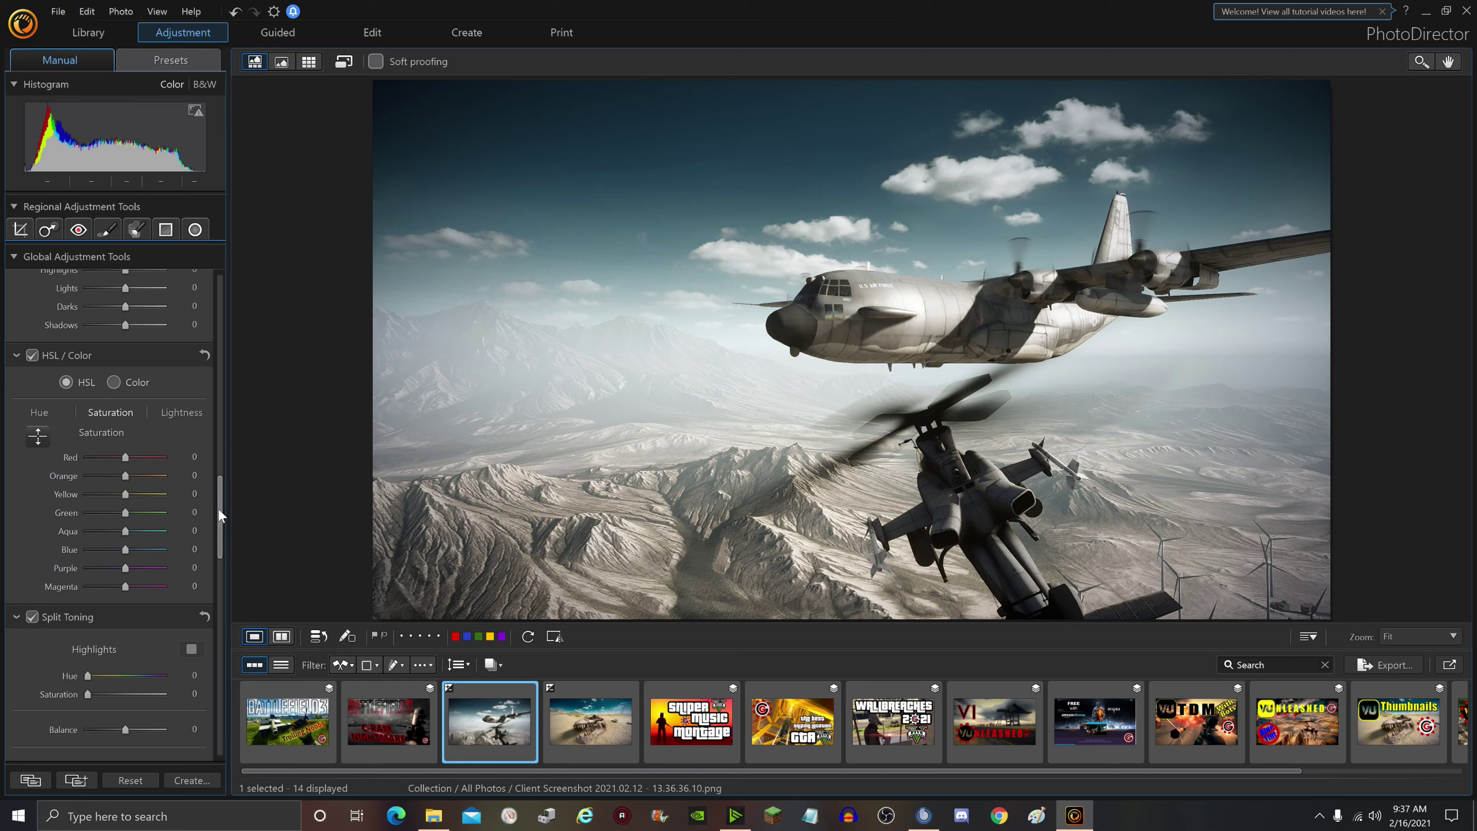
pyautogui.moveTo(217, 506); pyautogui.dragTo(215, 722)
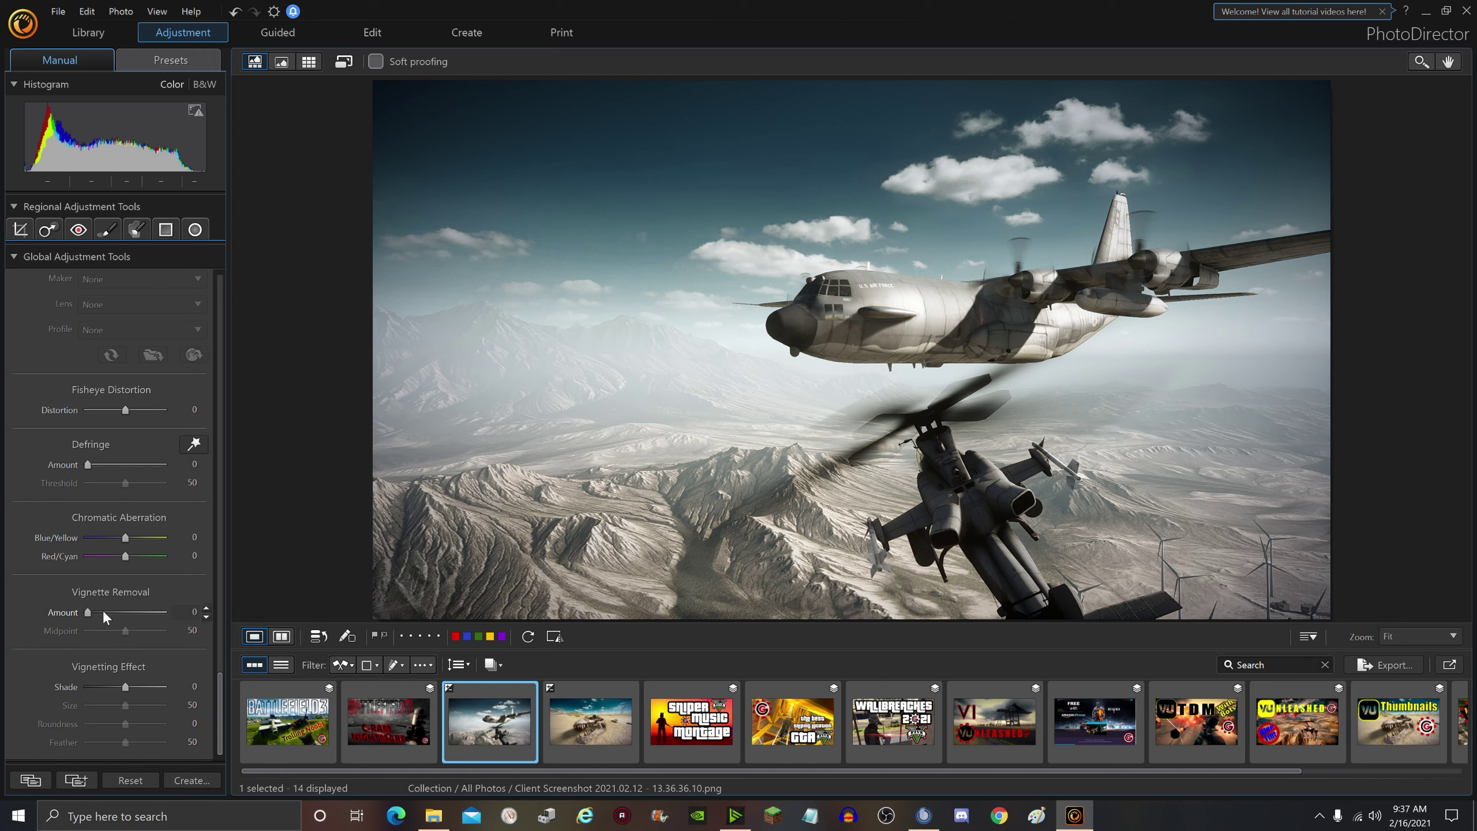
pyautogui.moveTo(88, 612); pyautogui.dragTo(147, 621)
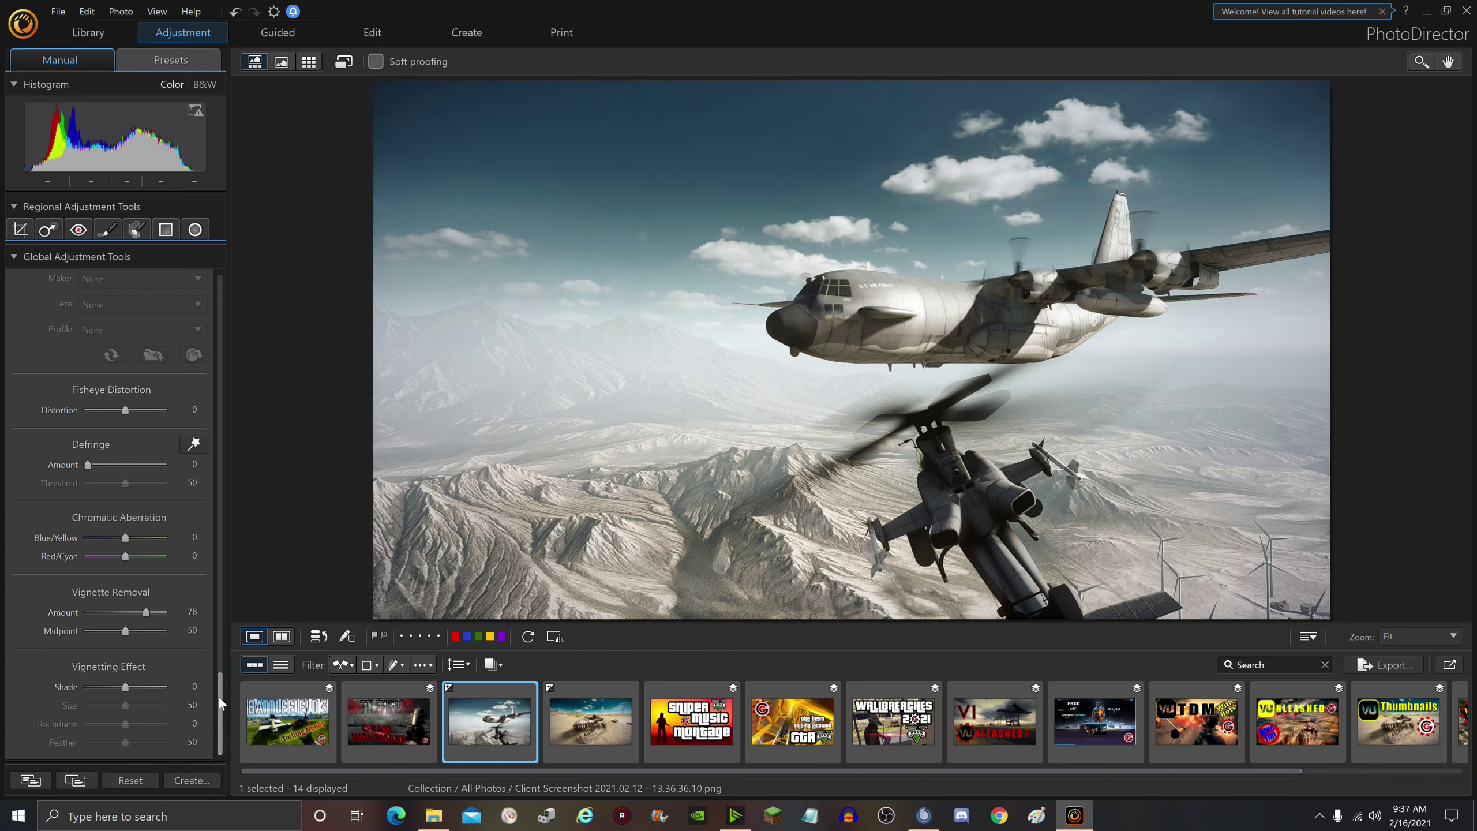
# Step: Set the photo's vibrance to 35 and saturation to 33 in the Tinge settings
pyautogui.moveTo(217, 693); pyautogui.dragTo(235, 637)
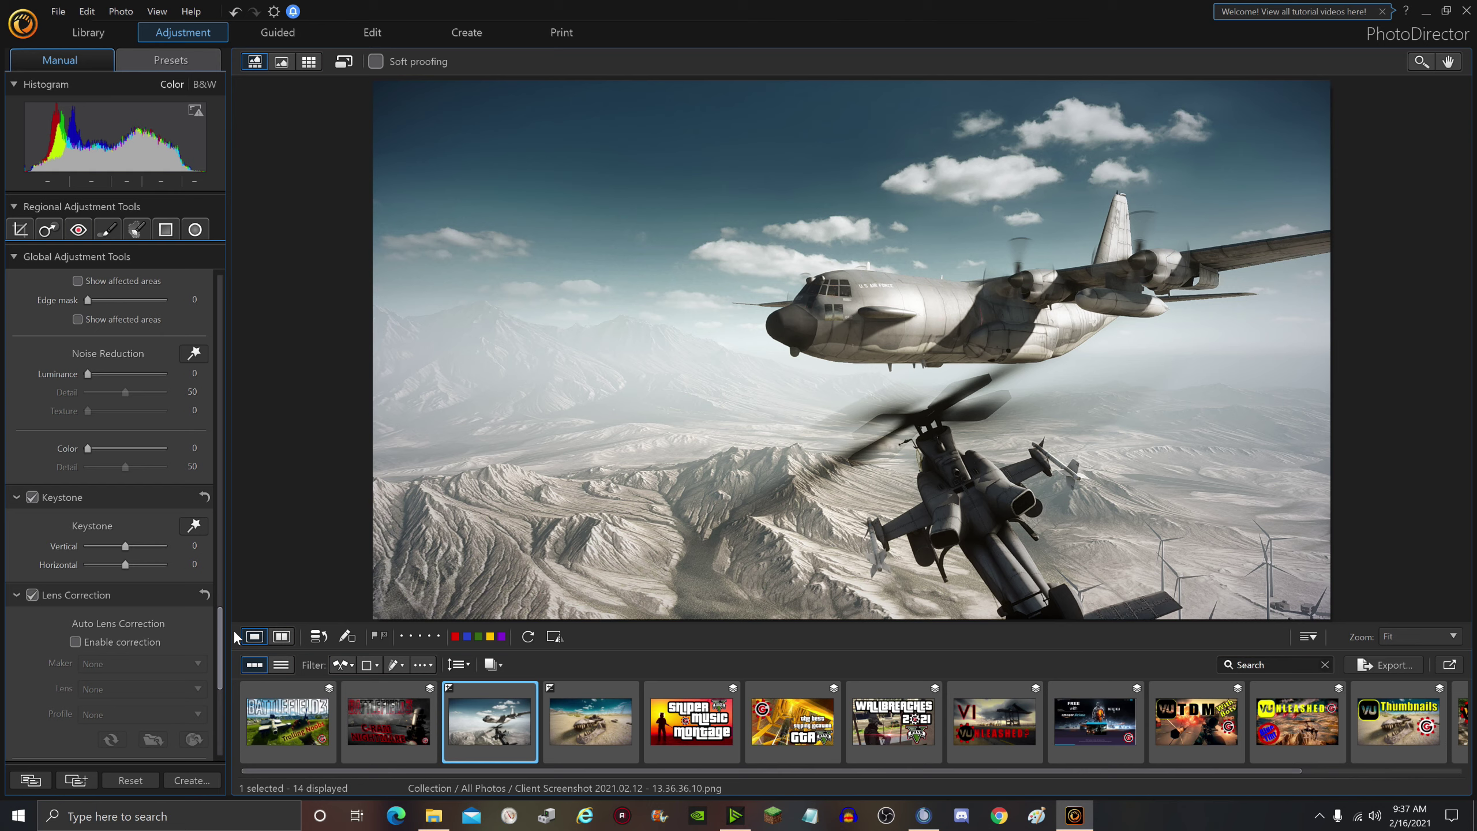
pyautogui.moveTo(236, 637); pyautogui.dragTo(230, 484)
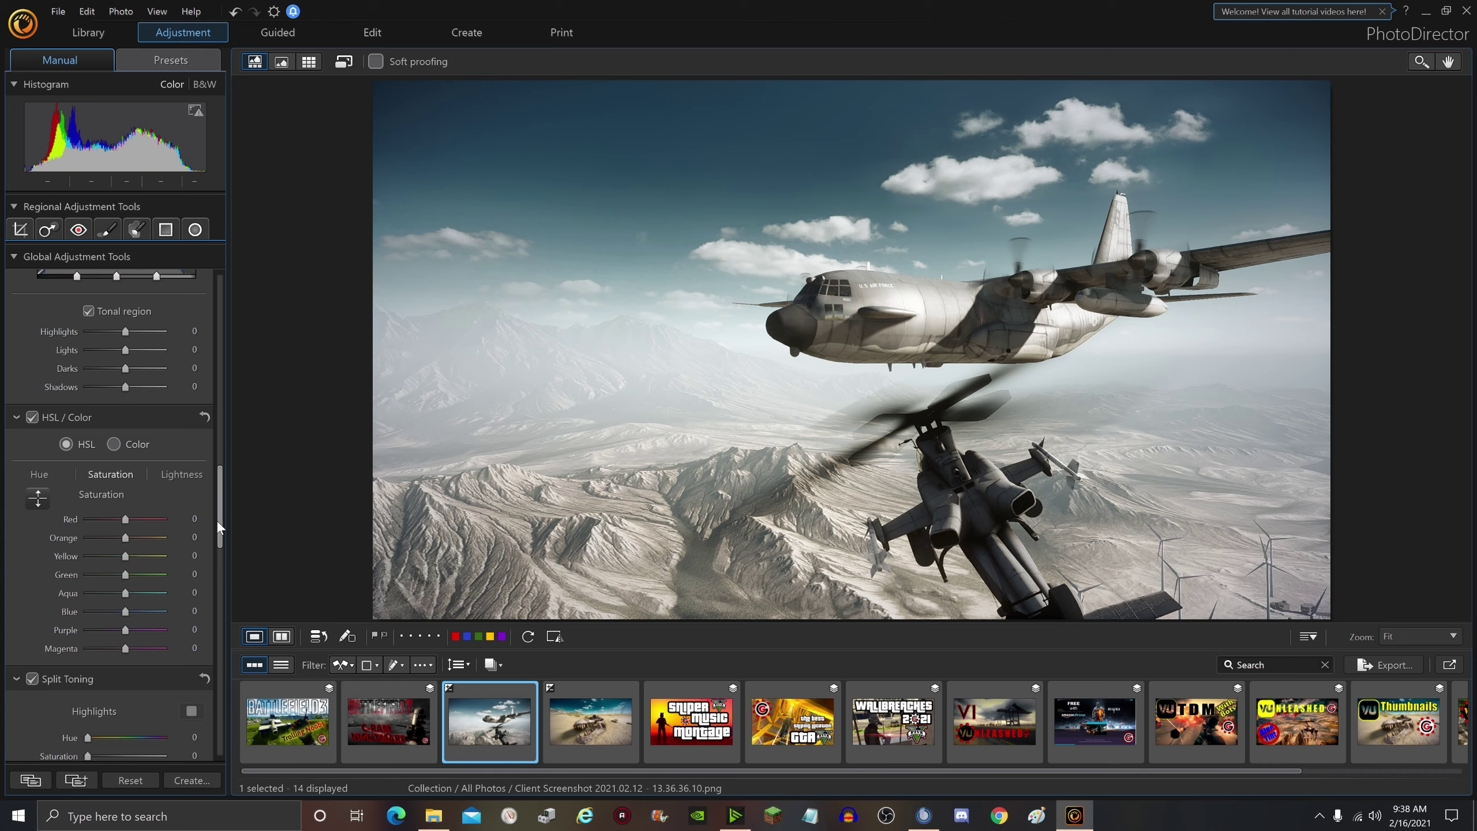
pyautogui.moveTo(222, 511); pyautogui.dragTo(228, 366)
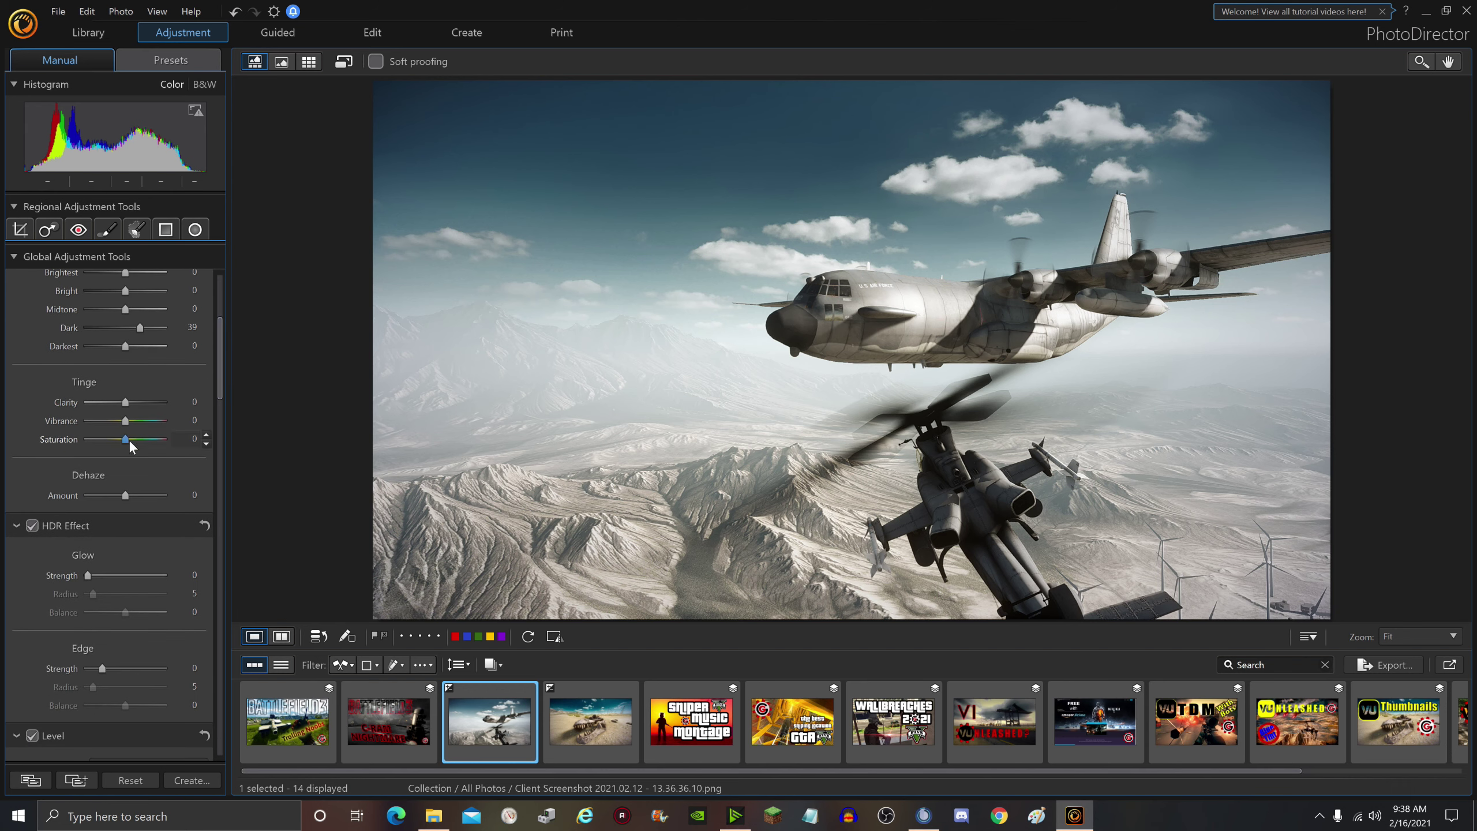
pyautogui.moveTo(127, 429); pyautogui.dragTo(141, 429)
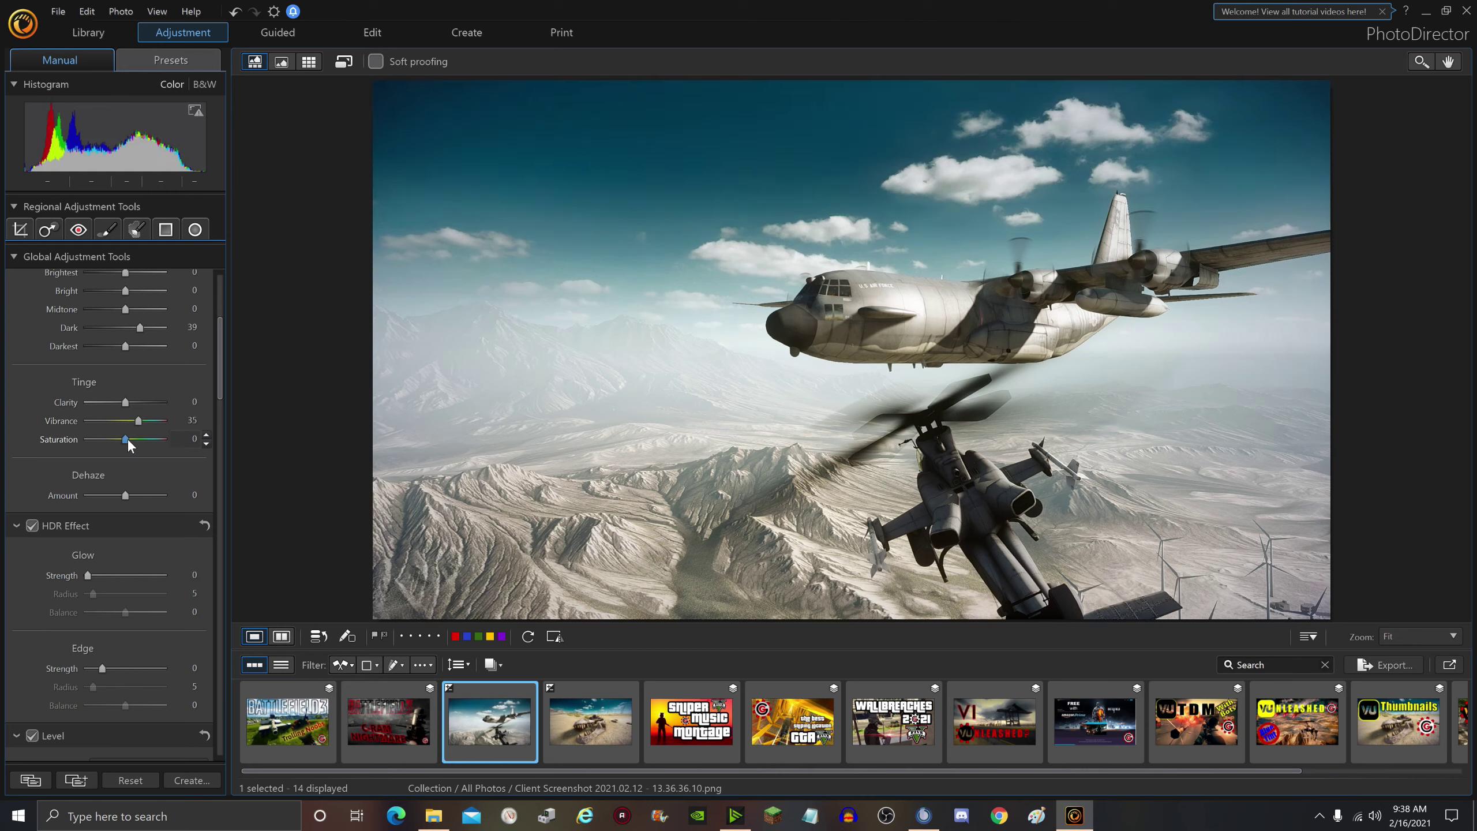
pyautogui.moveTo(130, 439); pyautogui.dragTo(140, 445)
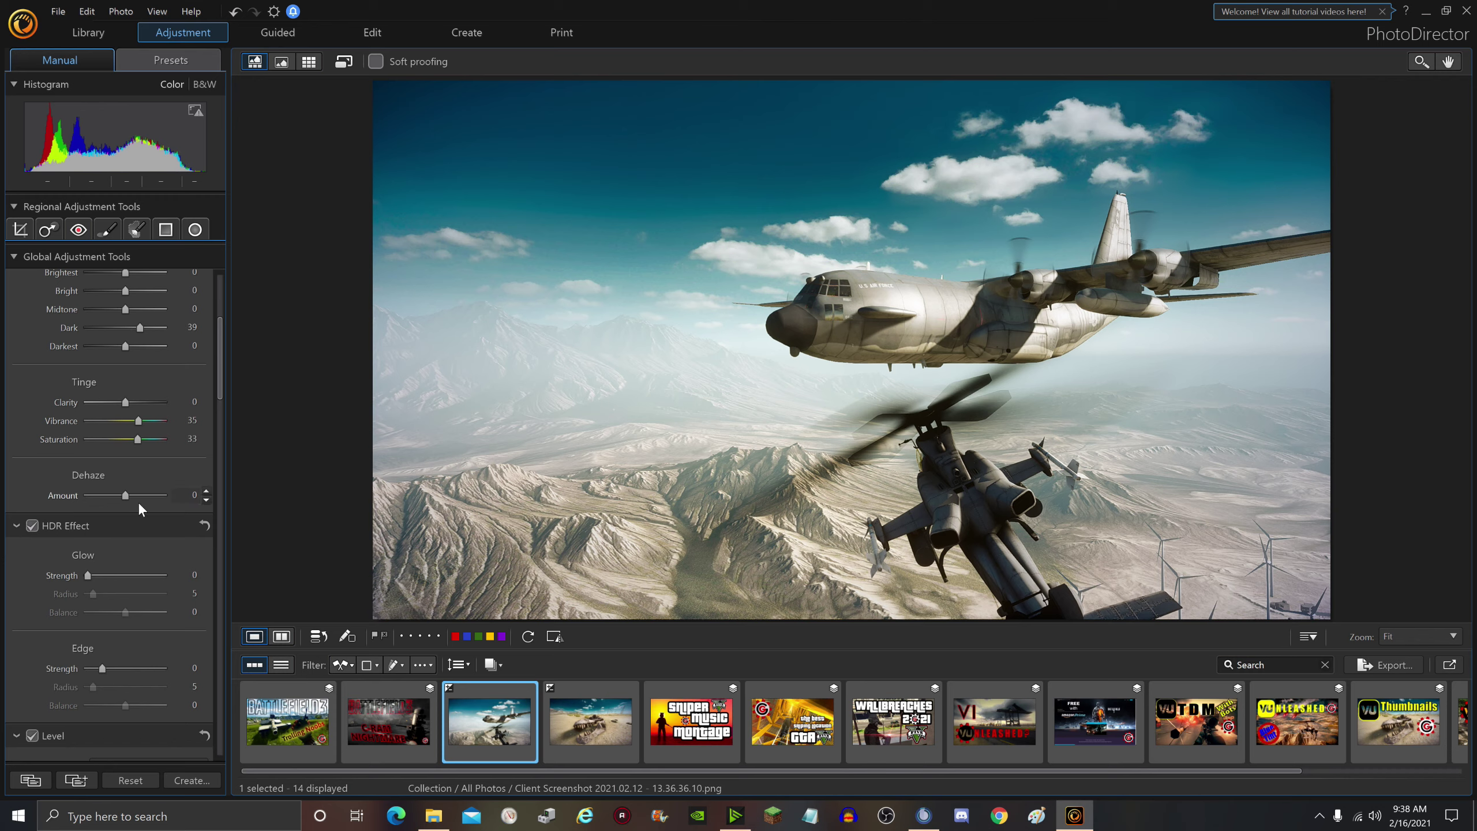
# Step: Experiment with the HSL saturation of individual colours in the photo, including yellow and aqua
pyautogui.moveTo(219, 347); pyautogui.dragTo(227, 504)
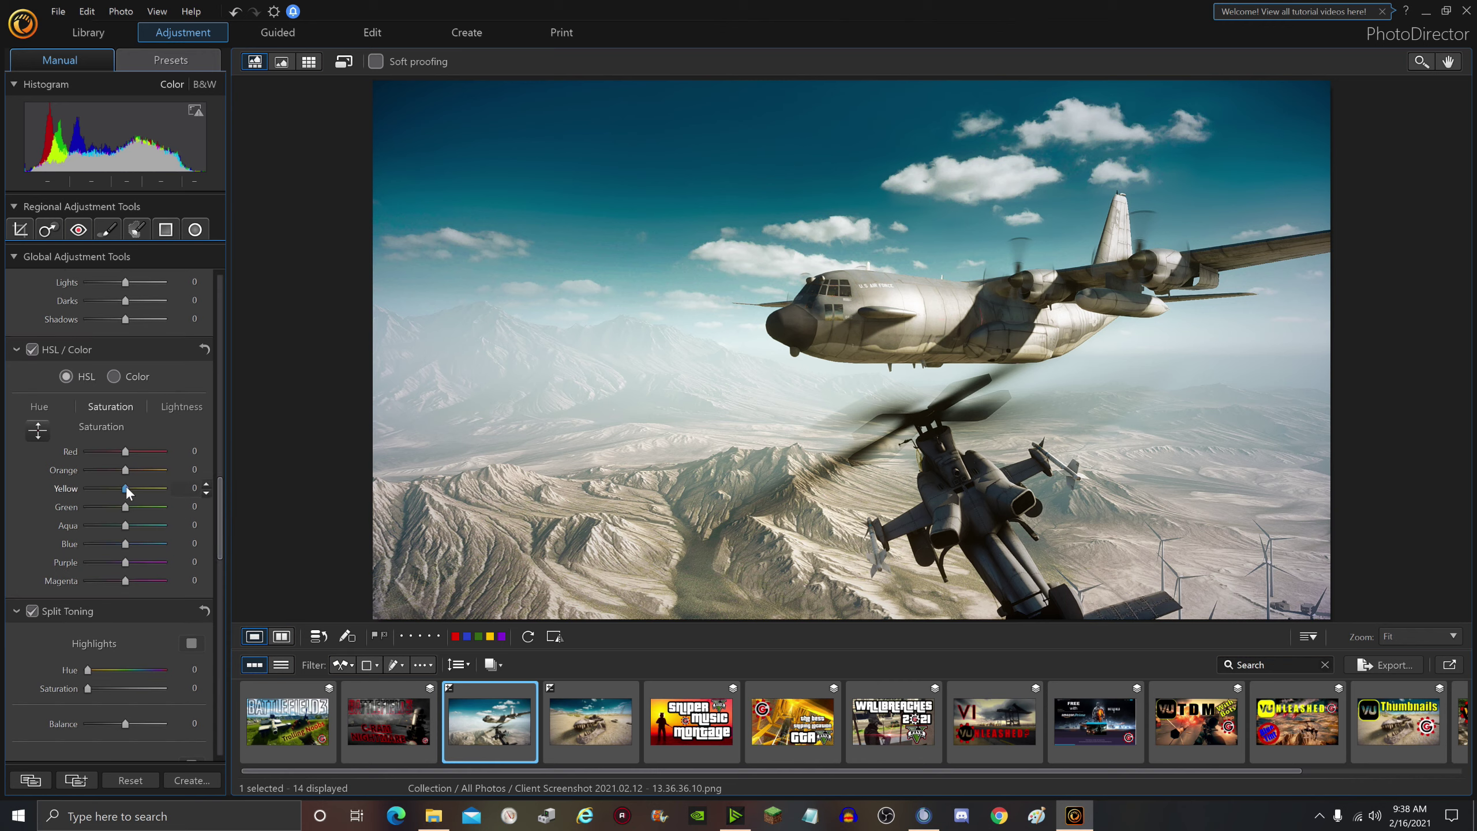
pyautogui.moveTo(140, 491); pyautogui.dragTo(147, 492)
pyautogui.moveTo(129, 491); pyautogui.dragTo(127, 485)
pyautogui.moveTo(126, 461); pyautogui.dragTo(125, 462)
pyautogui.moveTo(125, 525); pyautogui.dragTo(3, 540)
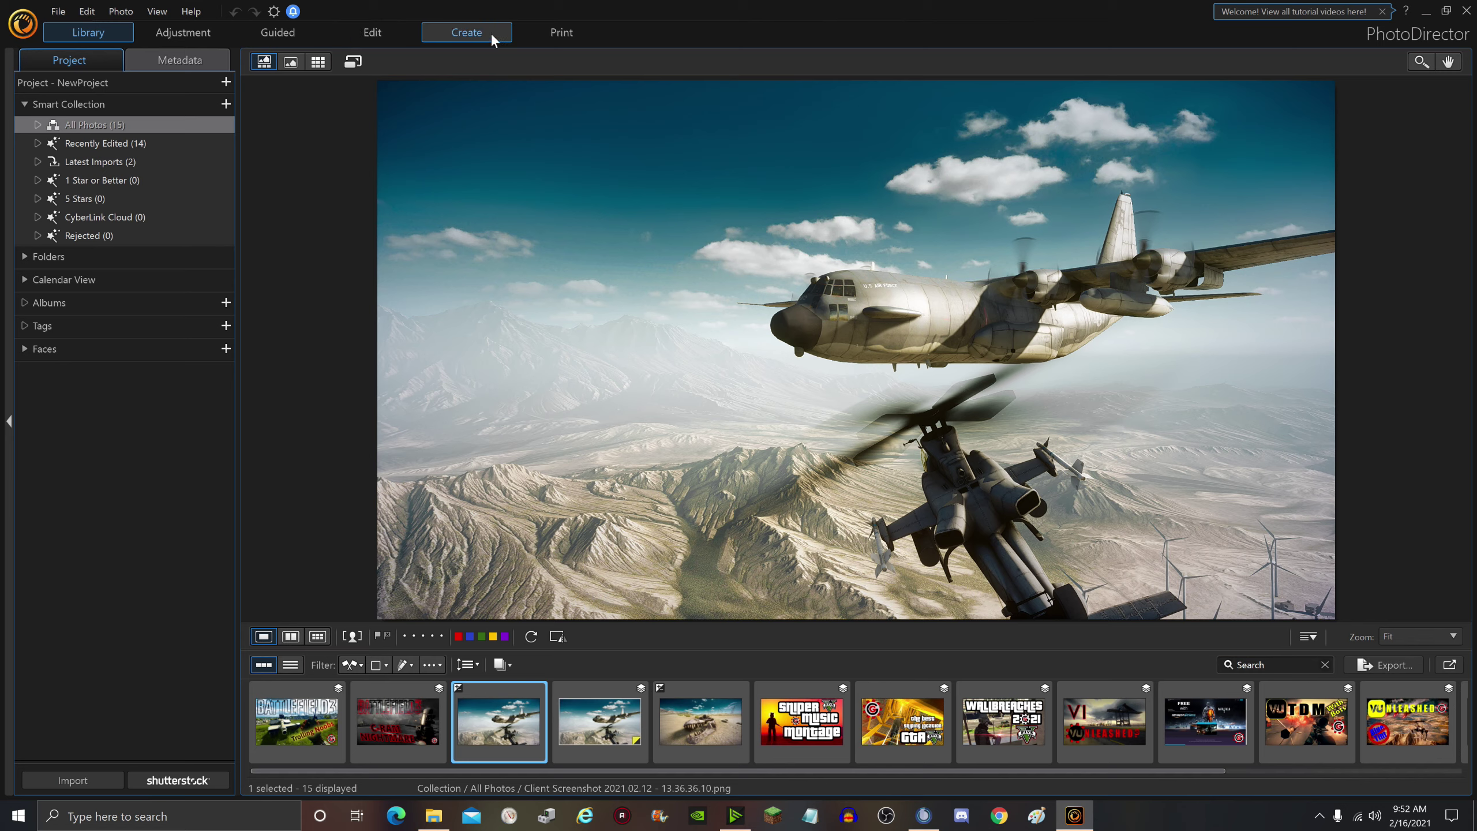
# Step: Open the adjusted plane screenshot for editing and bring up the Venice Thumbnails.phi project for reference
pyautogui.click(386, 33)
pyautogui.click(915, 495)
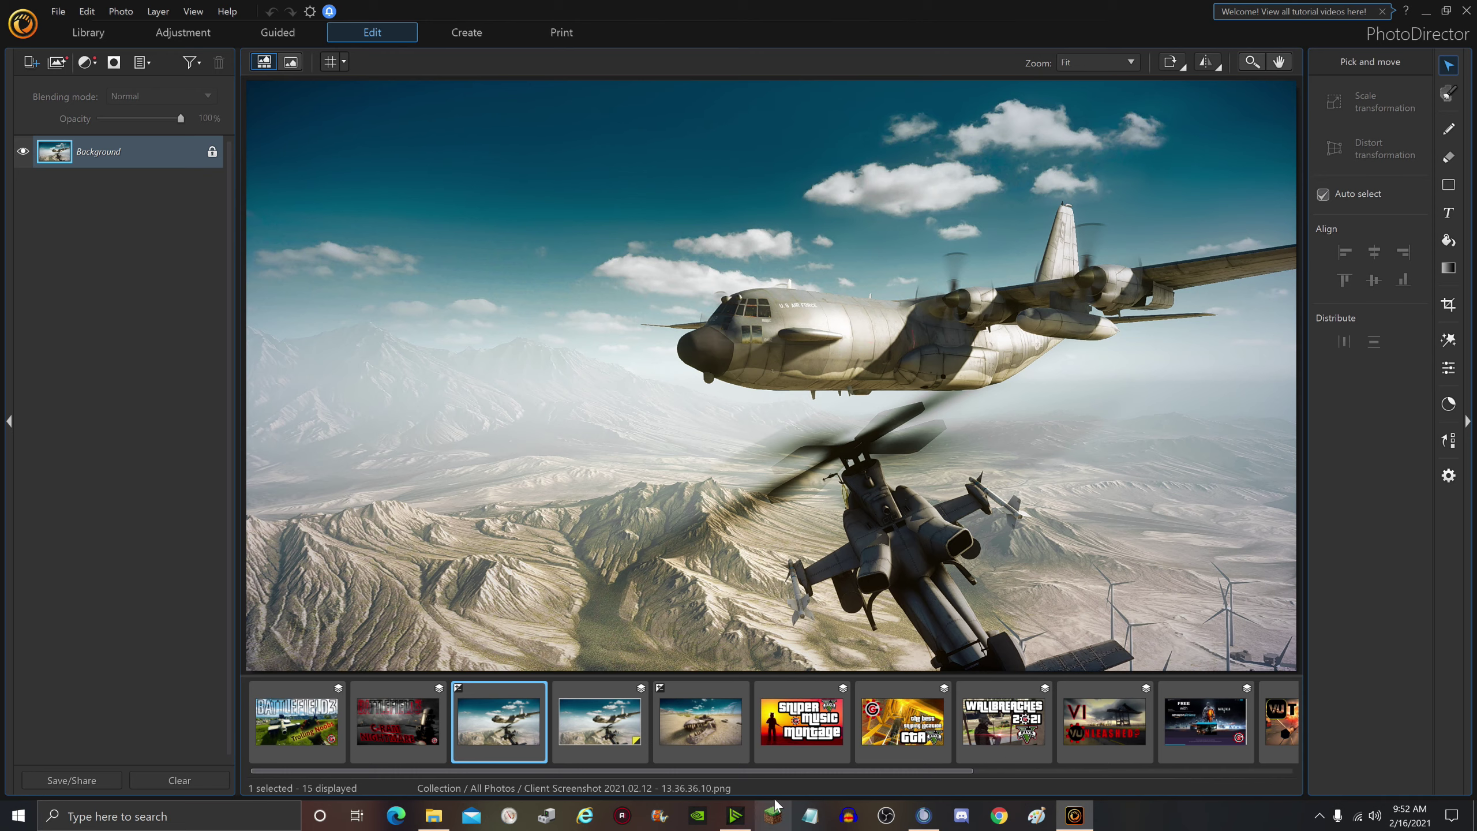
pyautogui.moveTo(797, 765); pyautogui.dragTo(1116, 772)
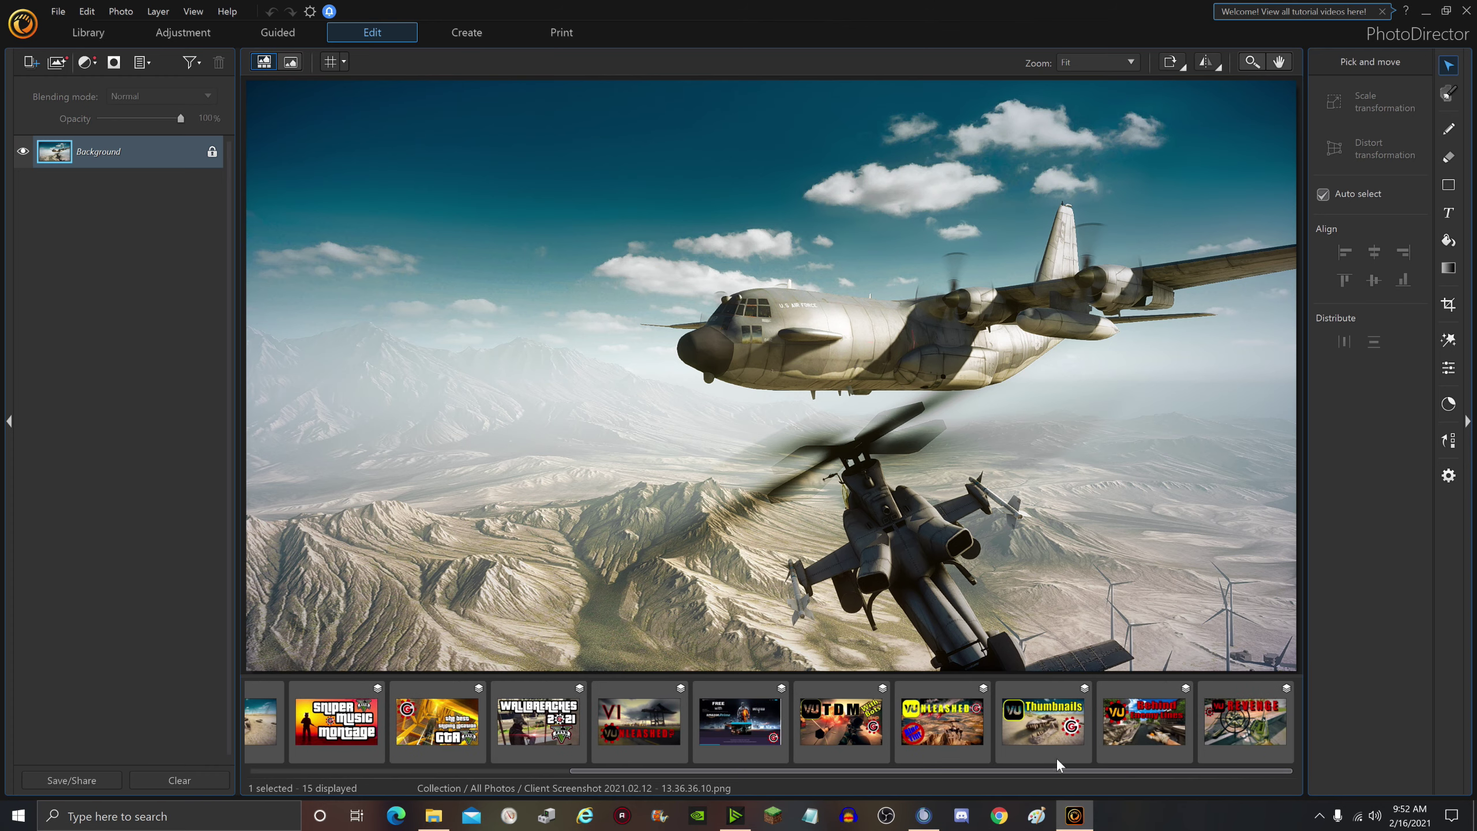
pyautogui.click(1038, 730)
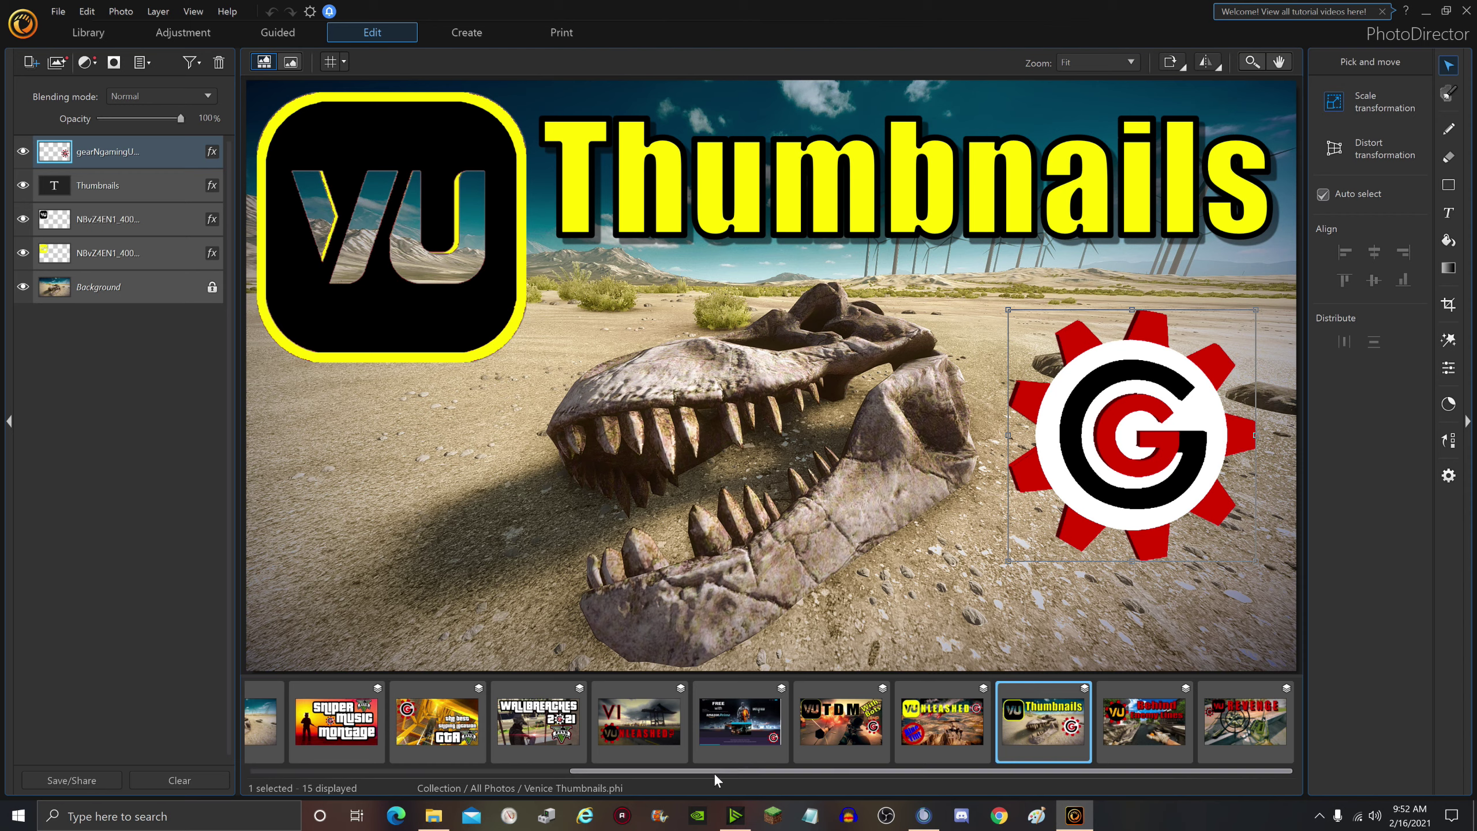
# Step: Add the title text "Thumbnails" at 300 px in the sky of the adjusted plane and helicopter screenshot
pyautogui.moveTo(716, 771); pyautogui.dragTo(449, 792)
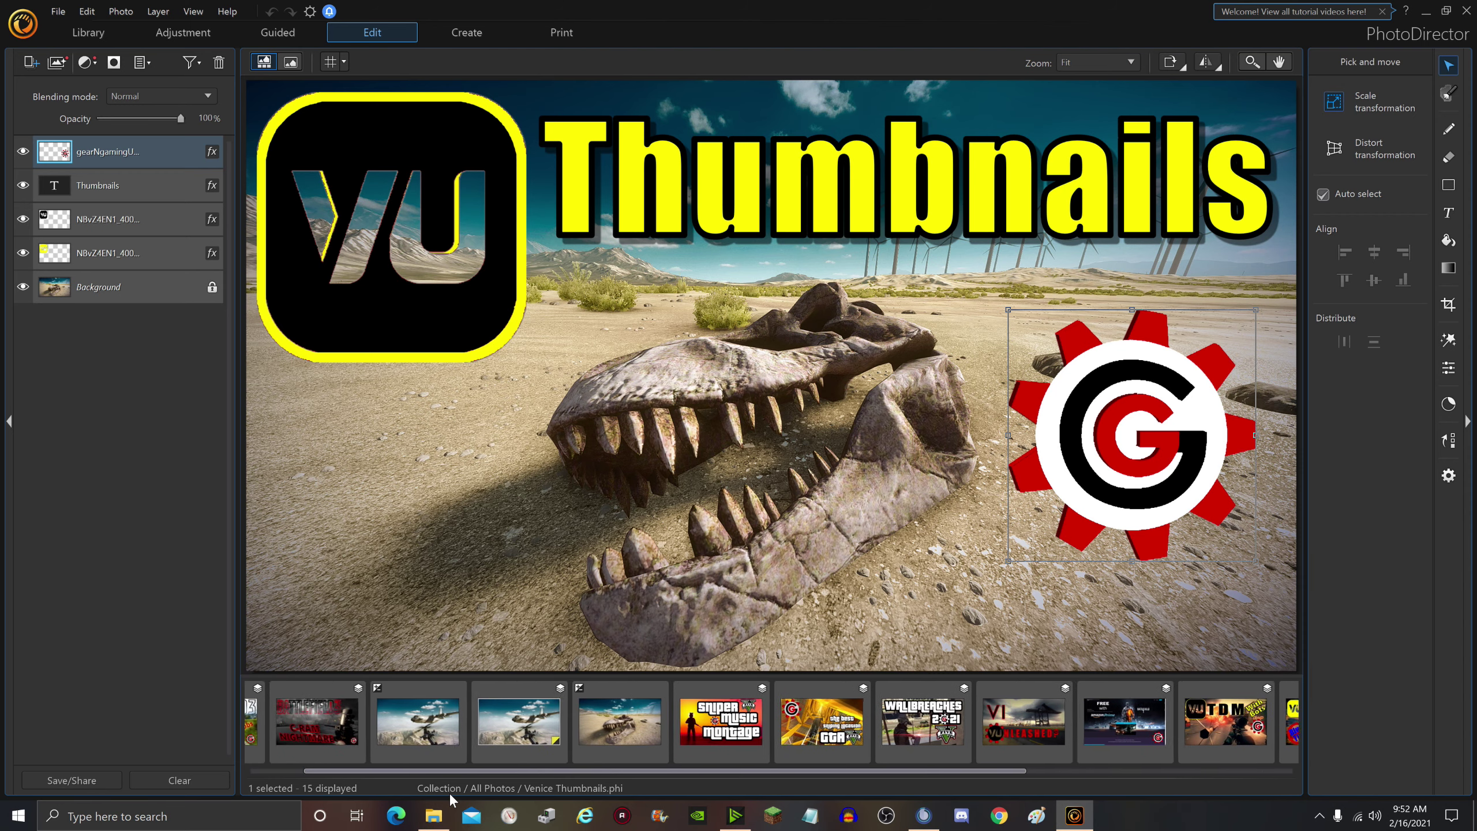
pyautogui.click(522, 716)
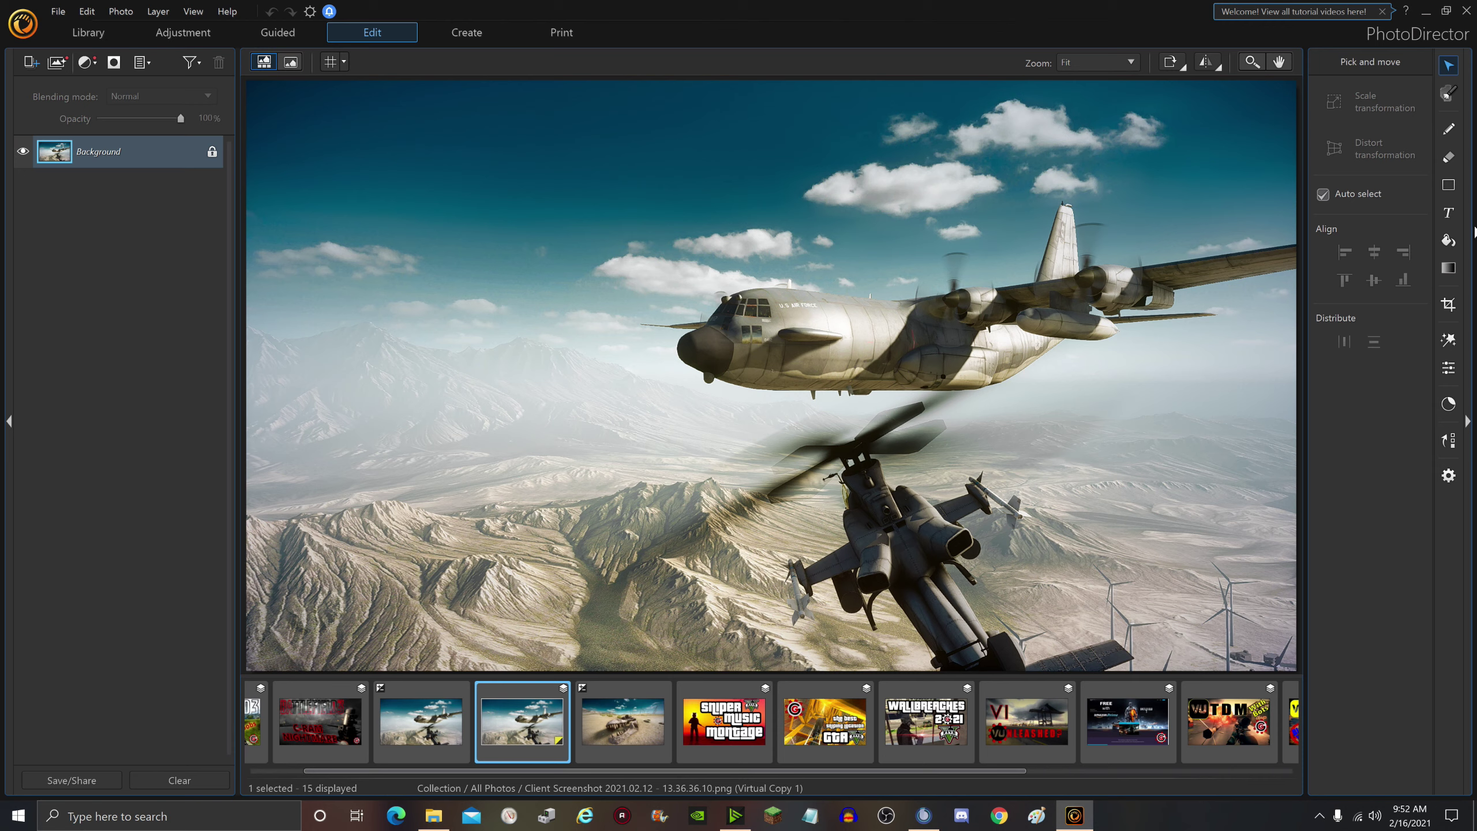
pyautogui.click(1450, 213)
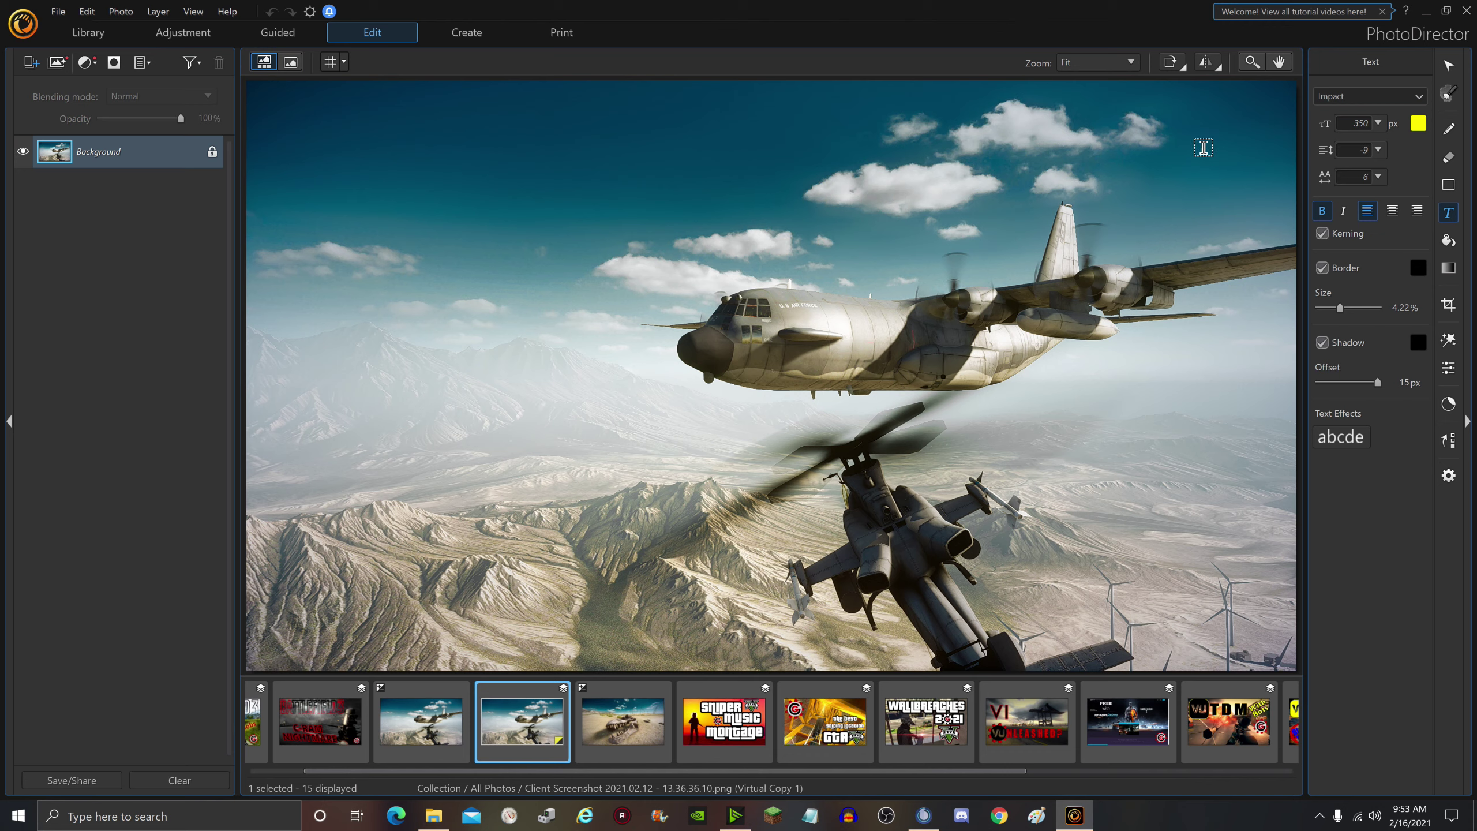
pyautogui.click(460, 167)
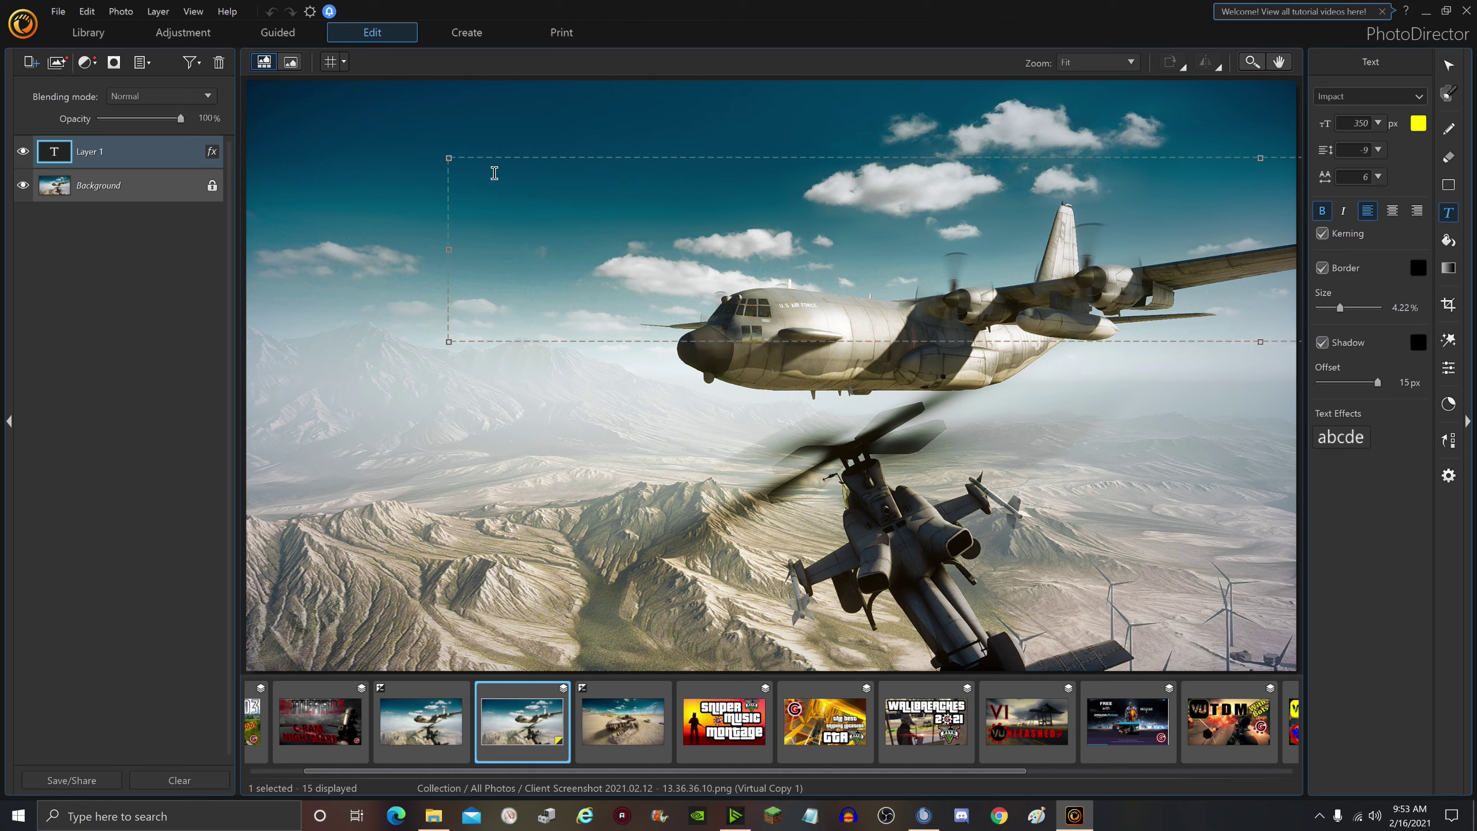
pyautogui.click(1379, 122)
pyautogui.scroll(-3, 1369, 254)
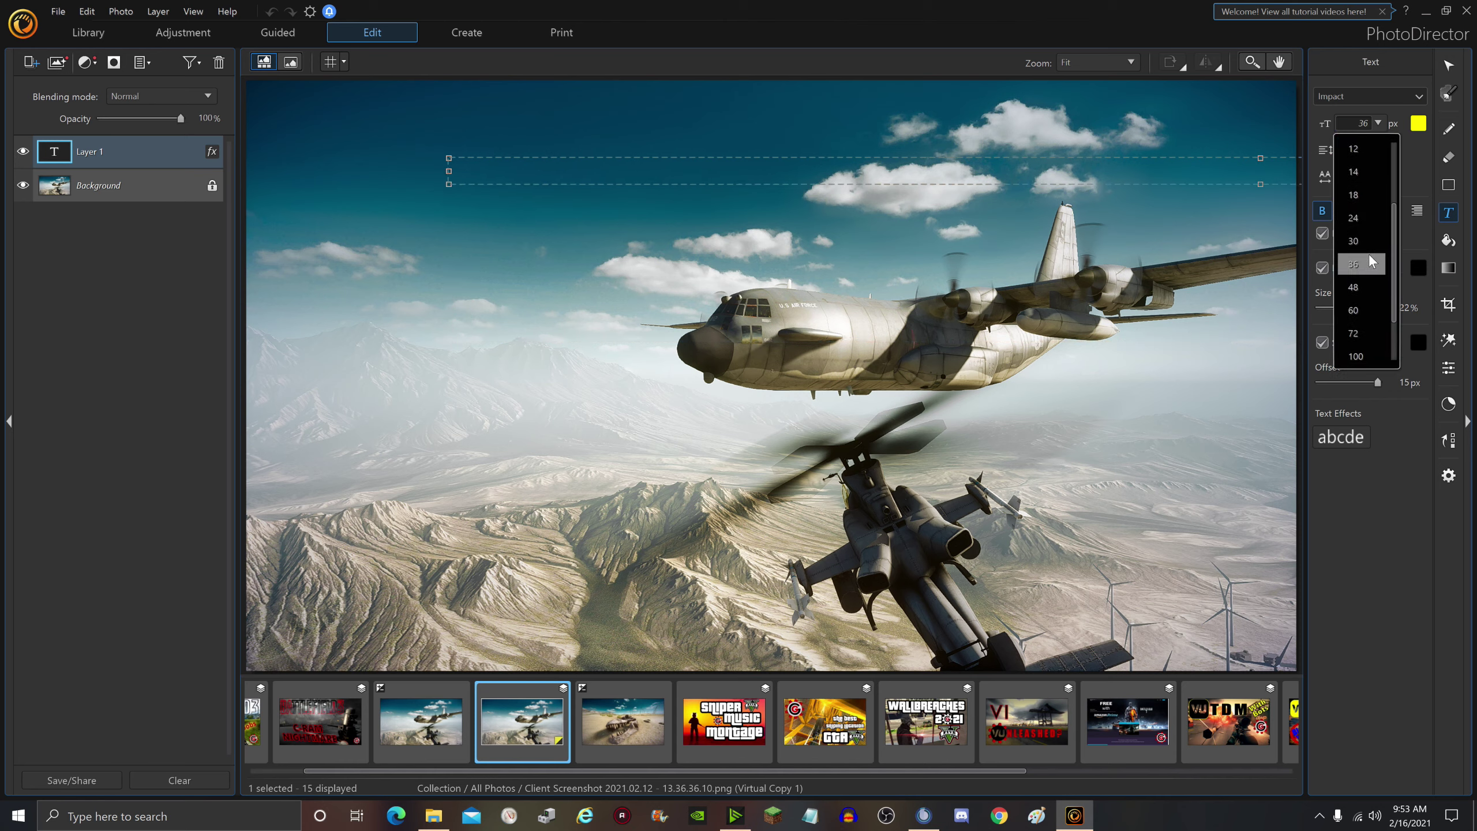
pyautogui.click(1374, 336)
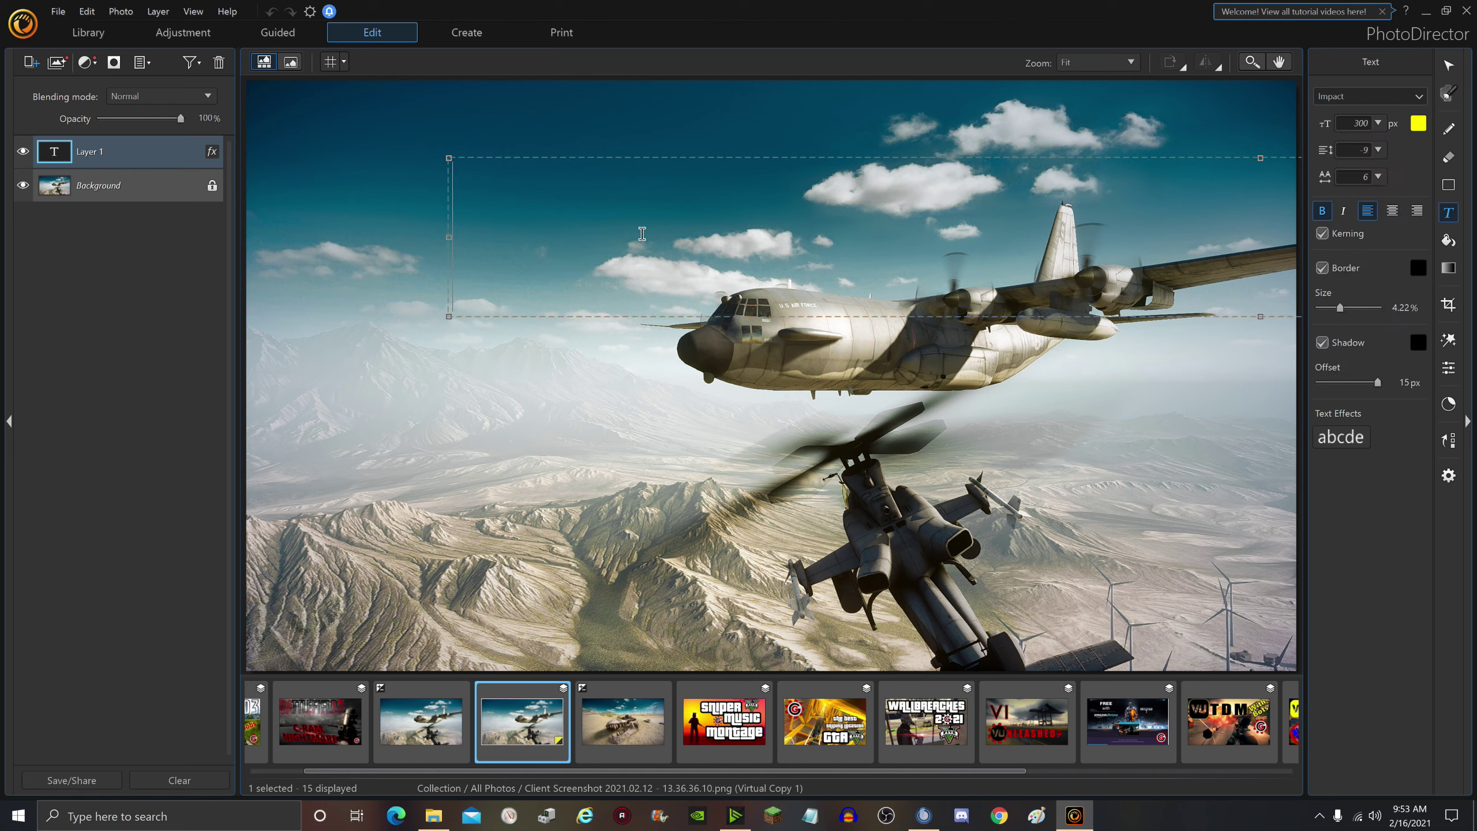
pyautogui.write('Thumbnia')
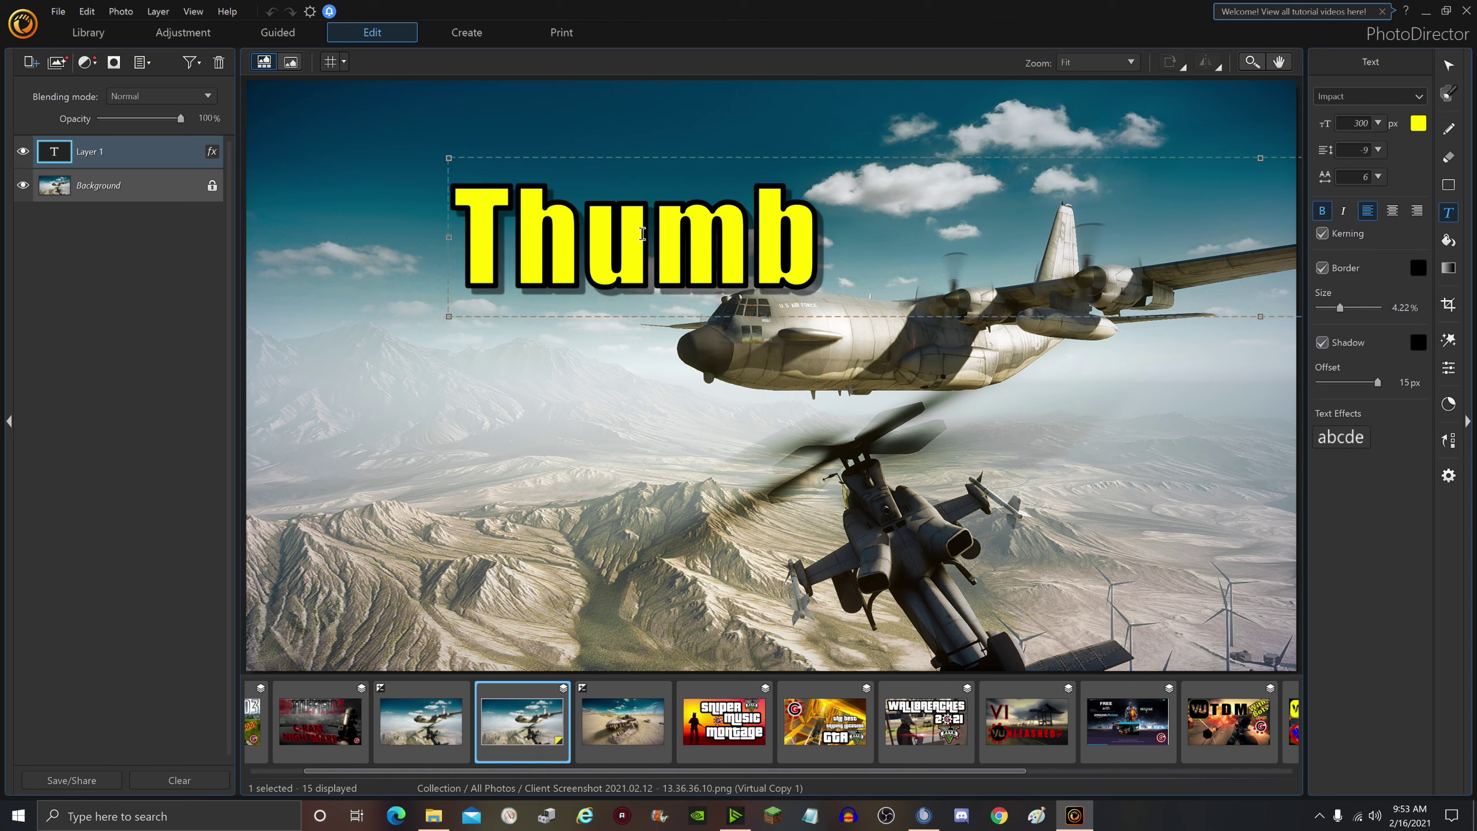
pyautogui.press('BackSpace')
pyautogui.write('ails')
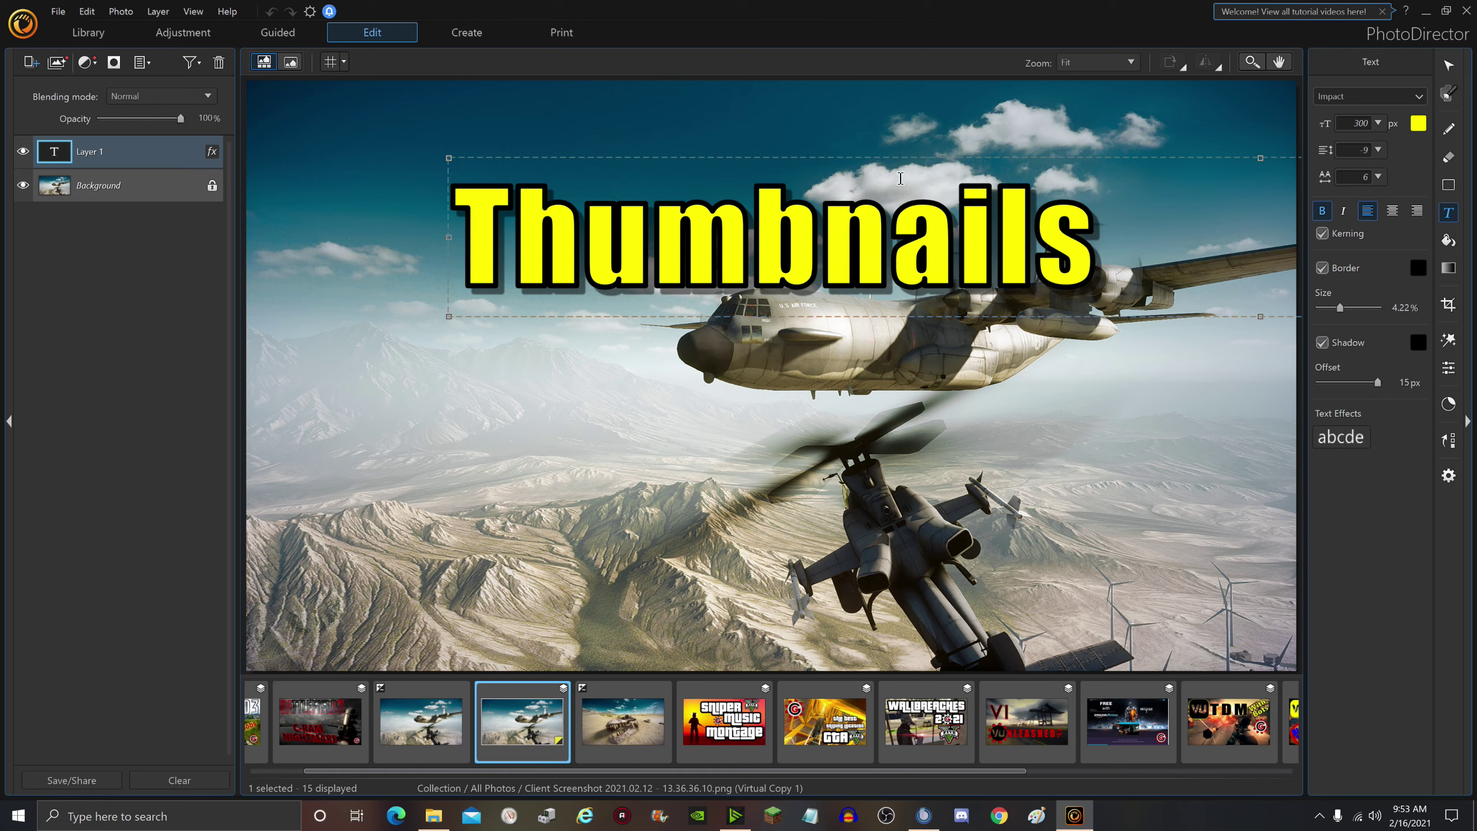
# Step: Move the "Thumbnails" title to the upper-left corner of the photo, clear of the plane
pyautogui.moveTo(883, 164); pyautogui.dragTo(720, 99)
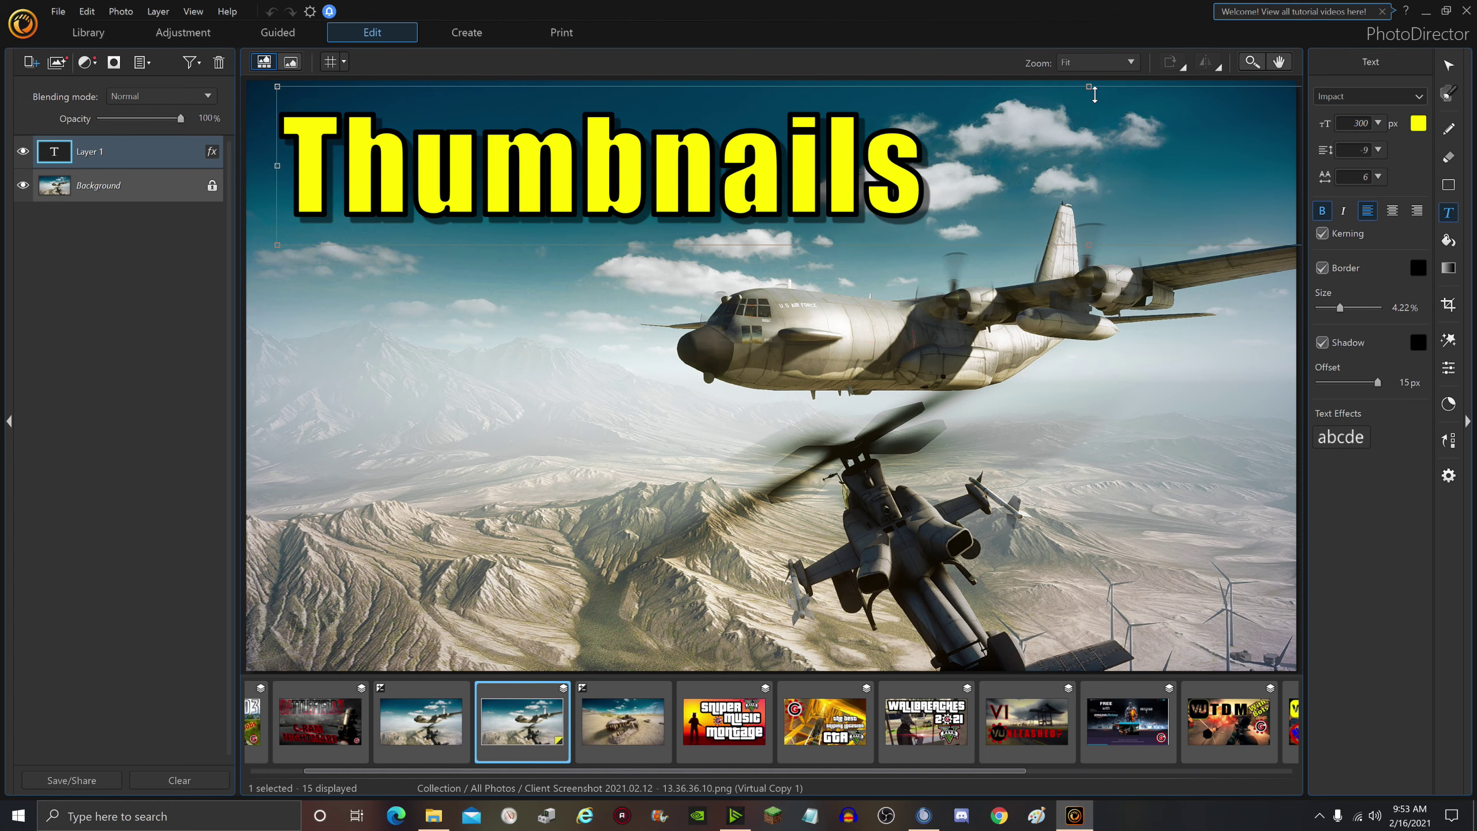
pyautogui.moveTo(1095, 93); pyautogui.dragTo(1085, 93)
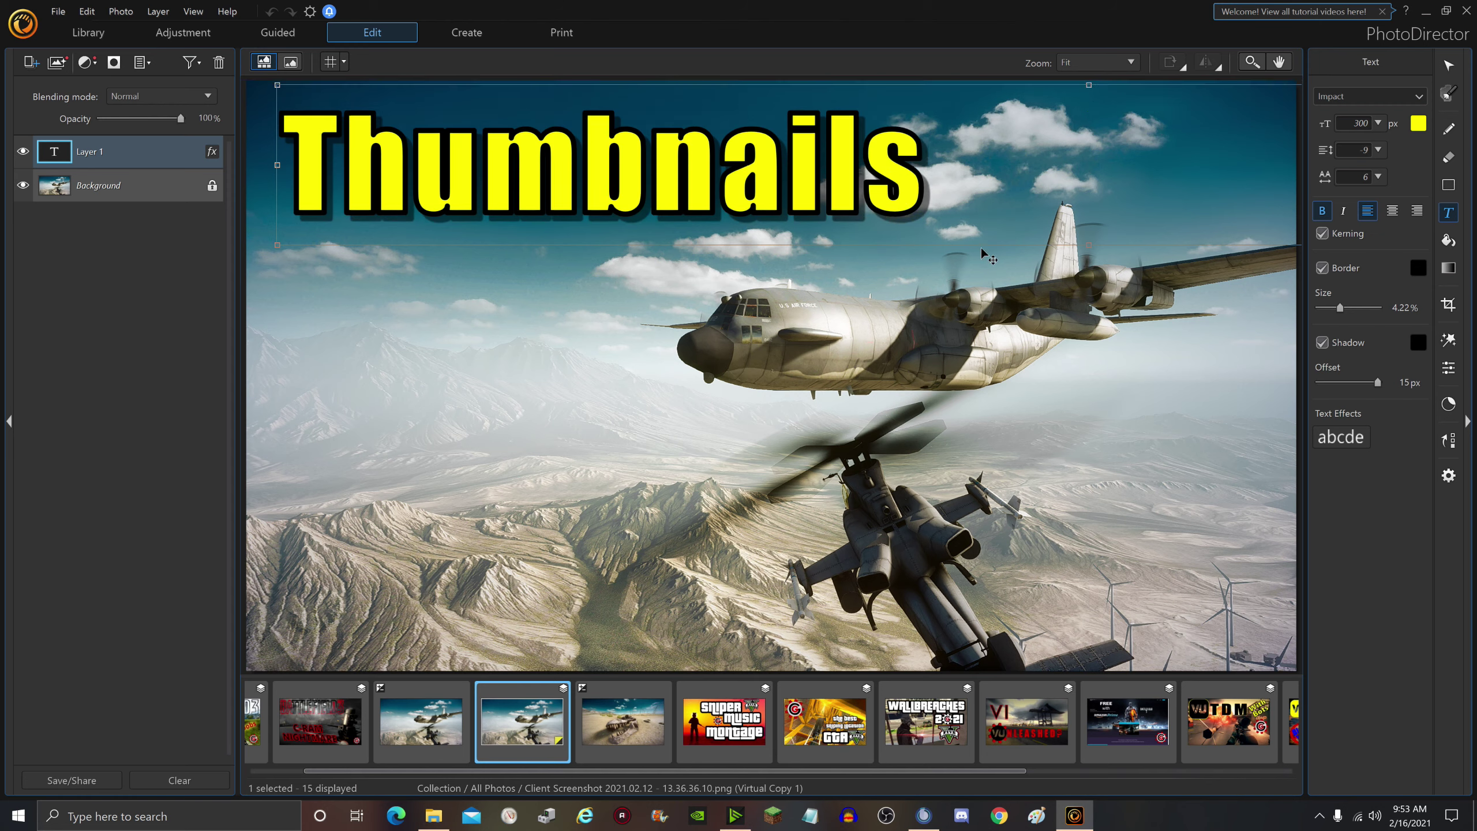
pyautogui.click(145, 305)
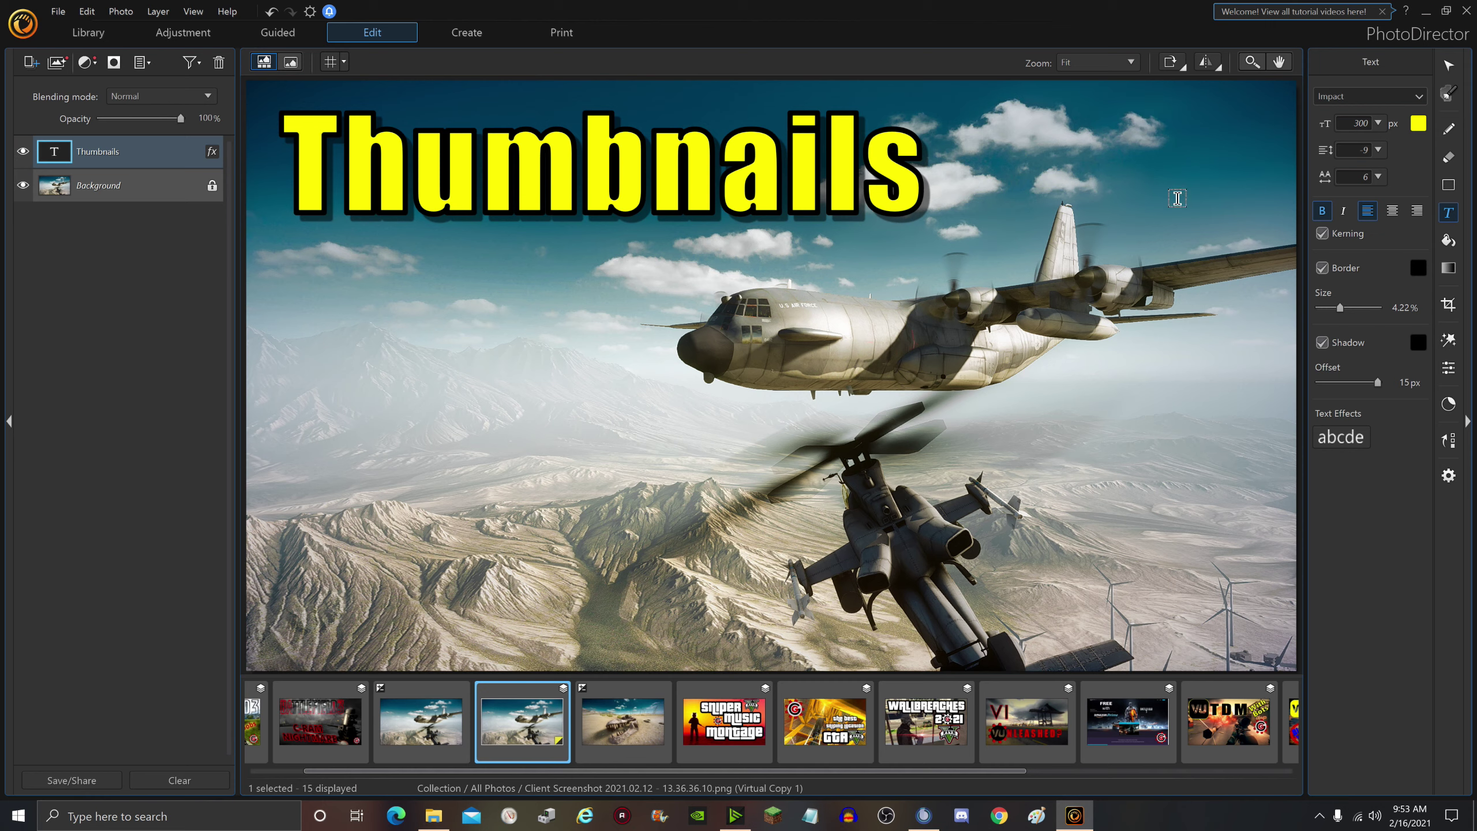
# Step: Select the "Thumbnails" title text and look at its text colour options
pyautogui.doubleClick(688, 204)
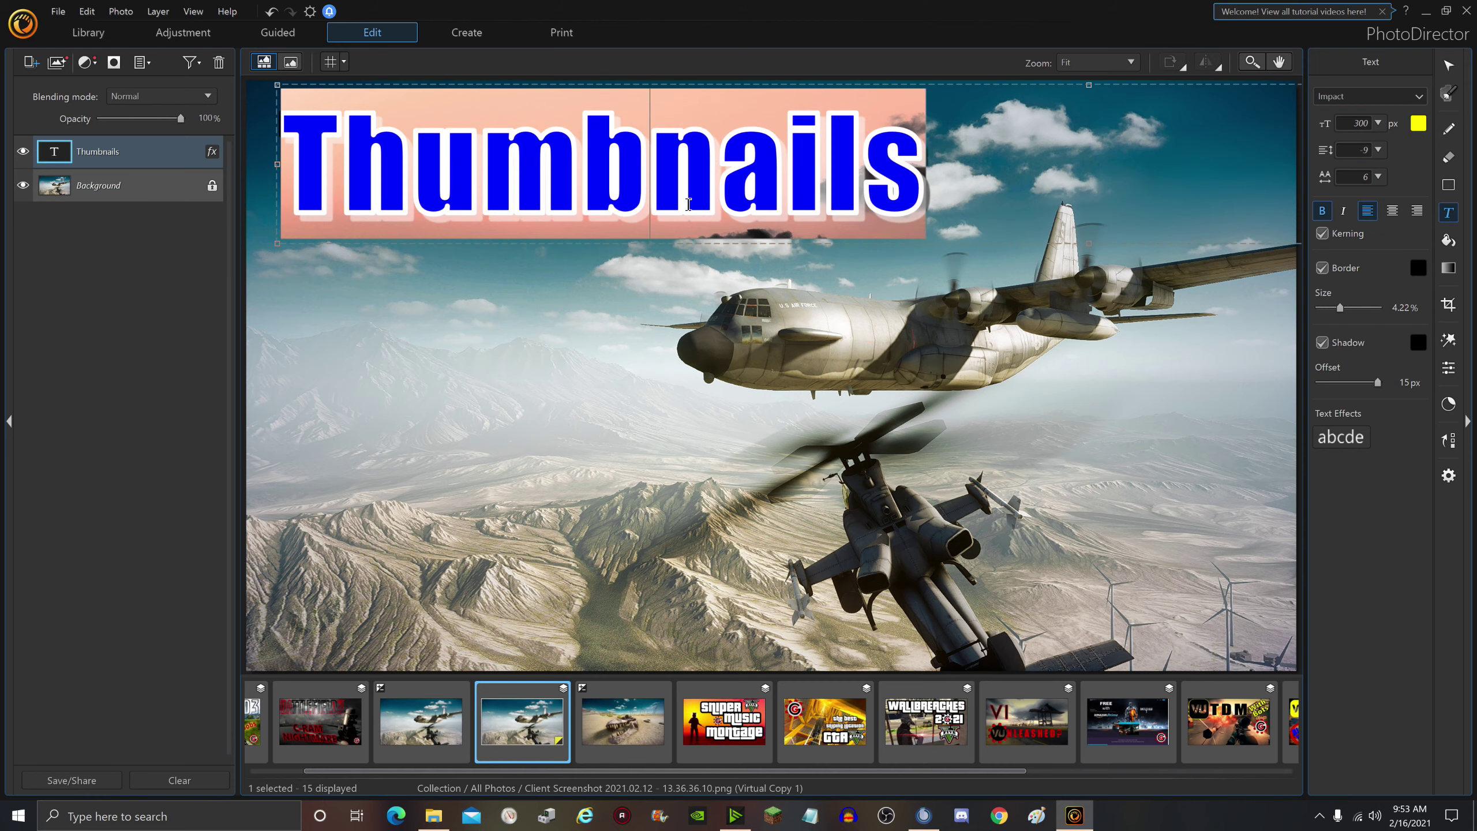
pyautogui.click(1418, 124)
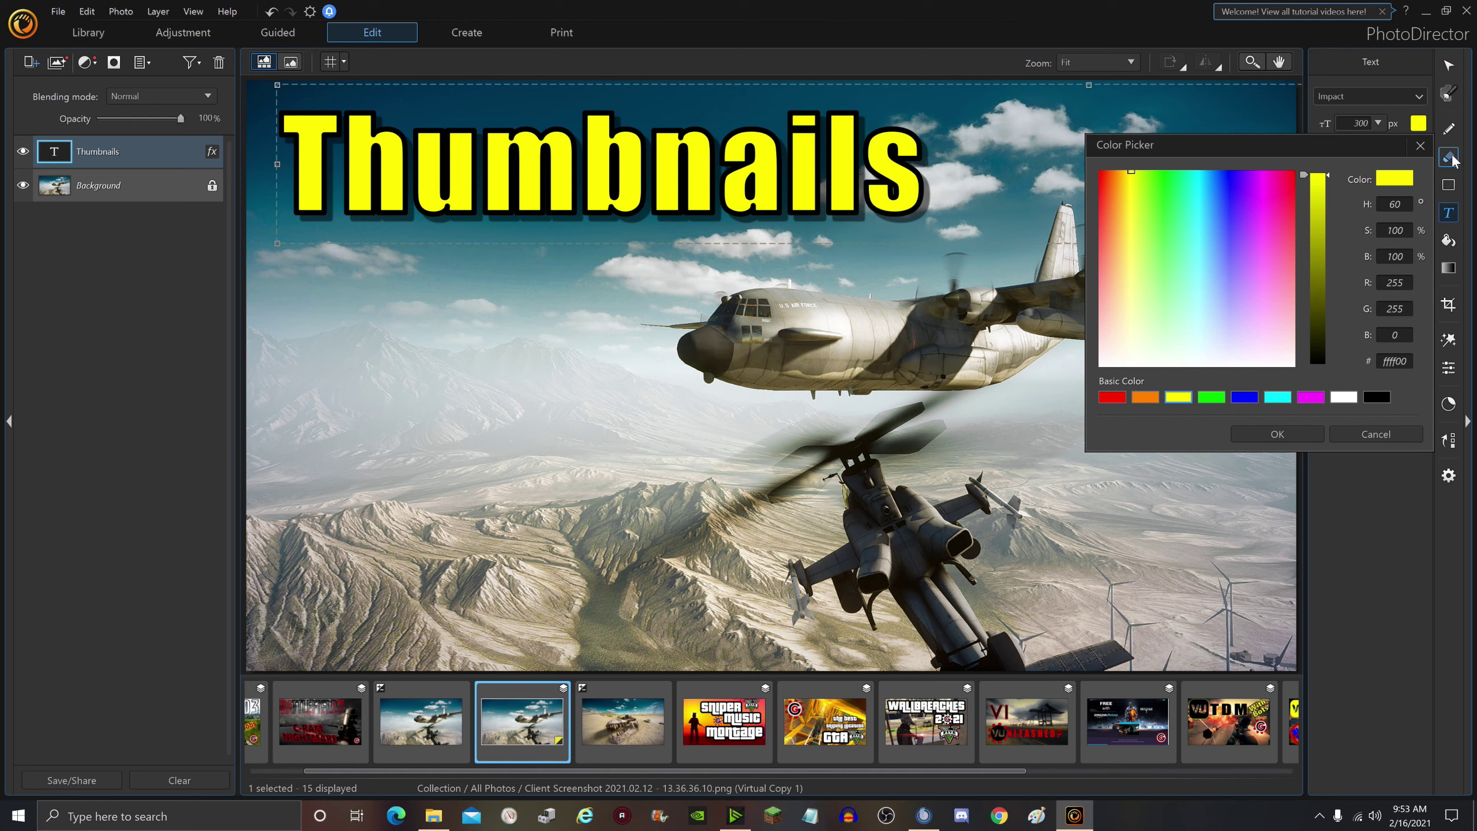
pyautogui.click(1427, 144)
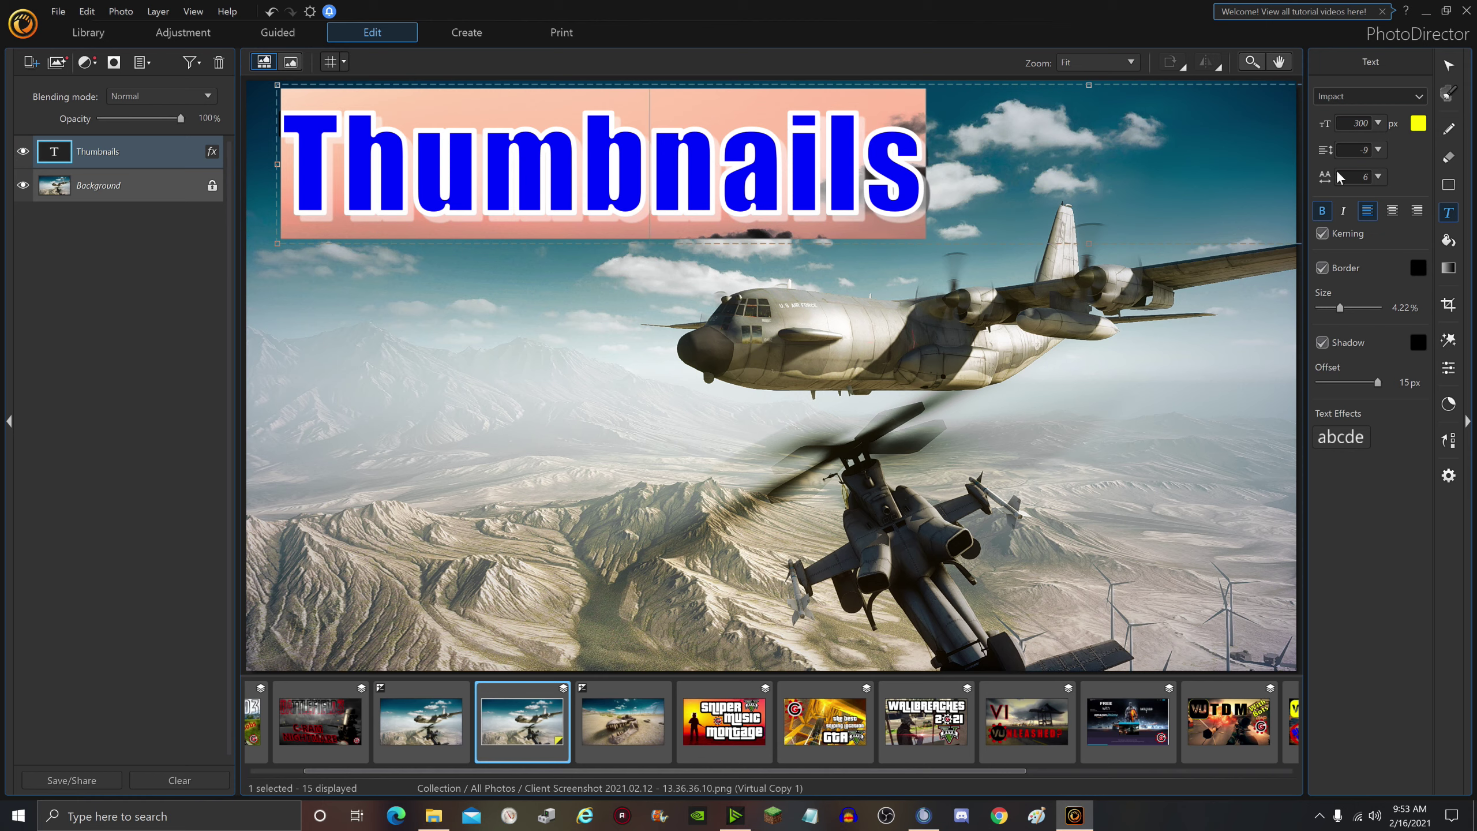
pyautogui.click(1456, 211)
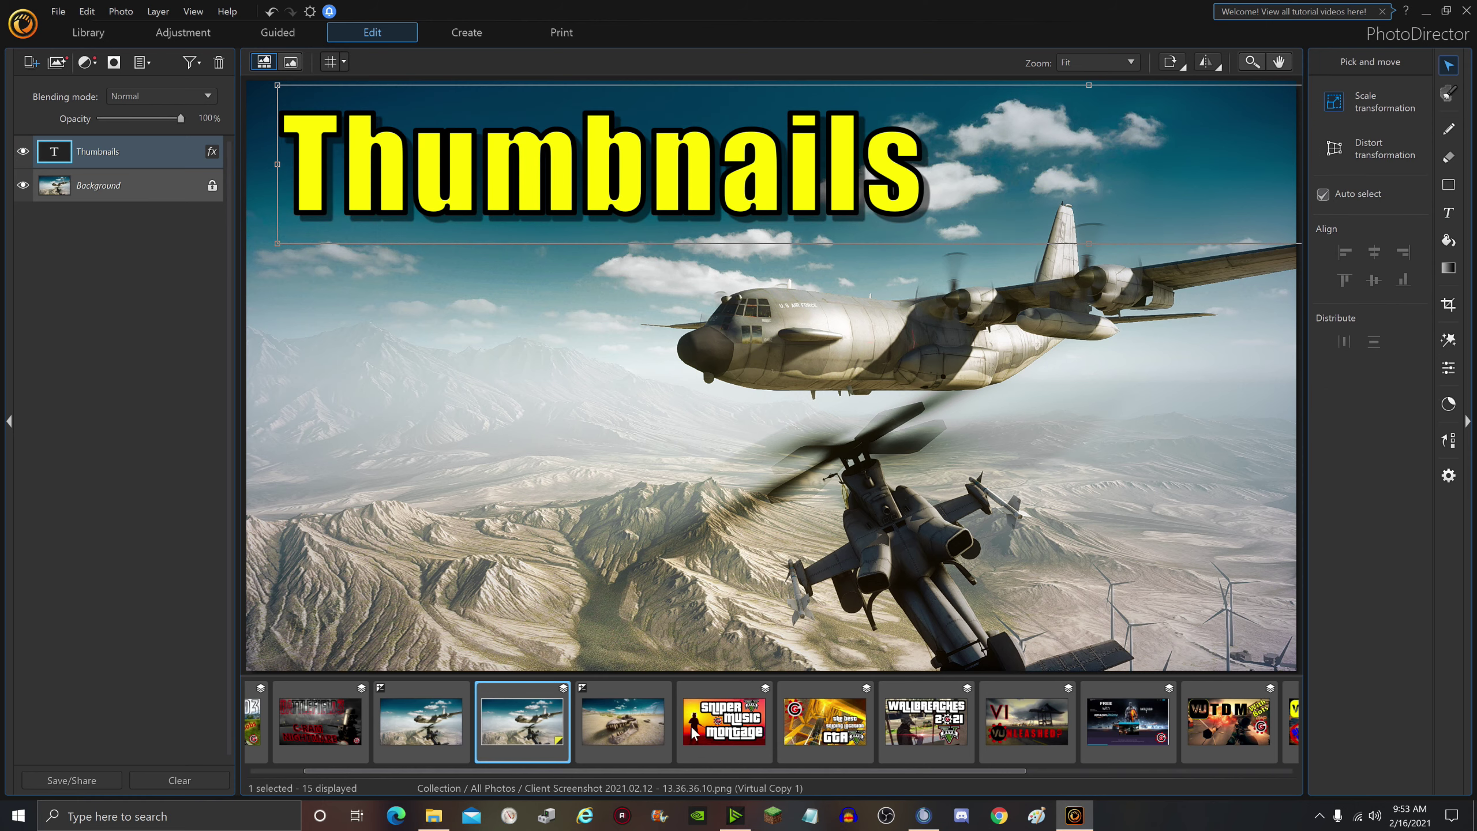
# Step: Keep the title edits as a virtual copy and copy the gear logo layer from Venice Thumbnails.phi
pyautogui.moveTo(572, 770); pyautogui.dragTo(863, 772)
pyautogui.click(1069, 732)
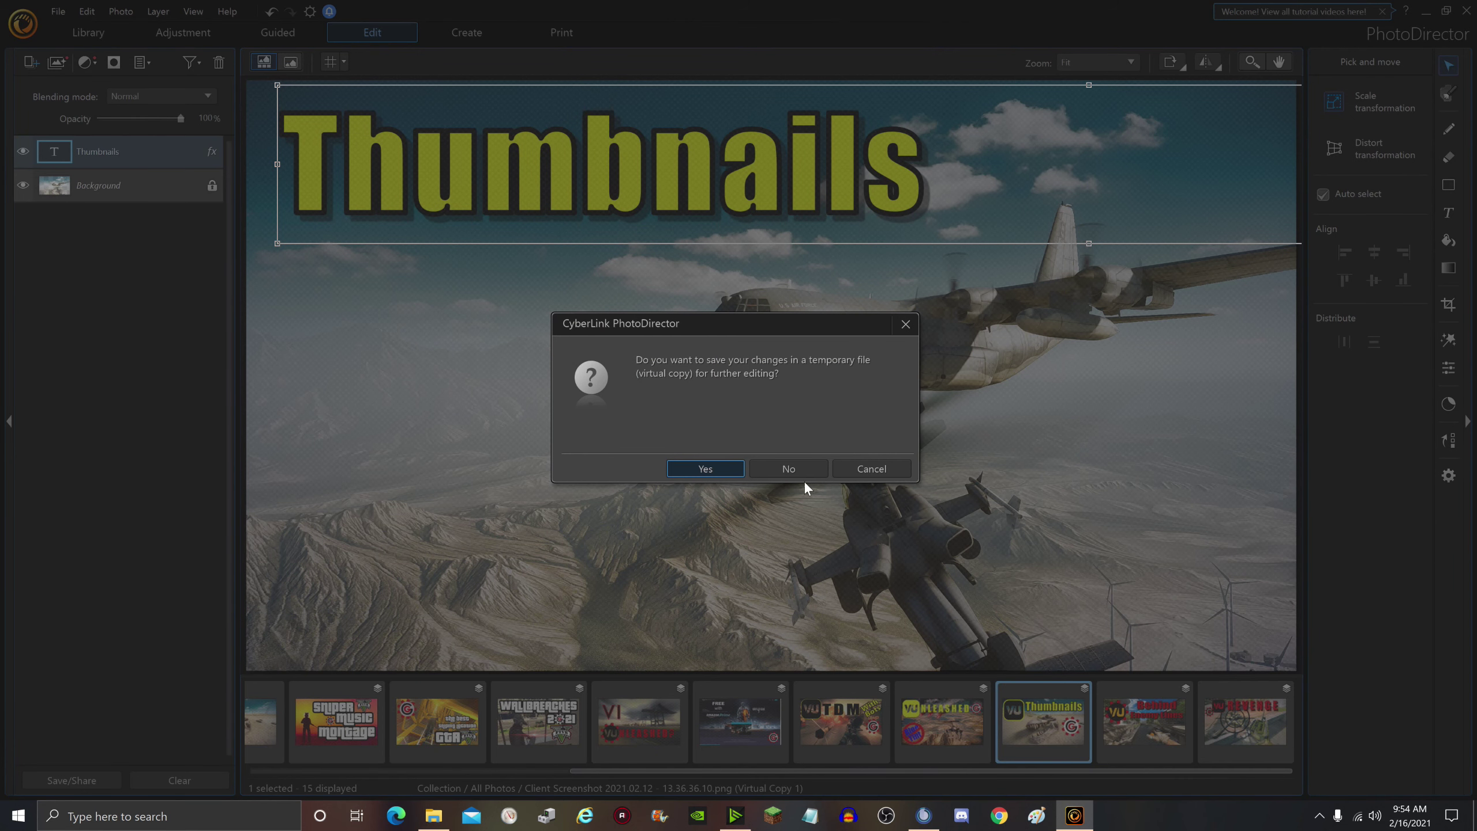
pyautogui.click(735, 470)
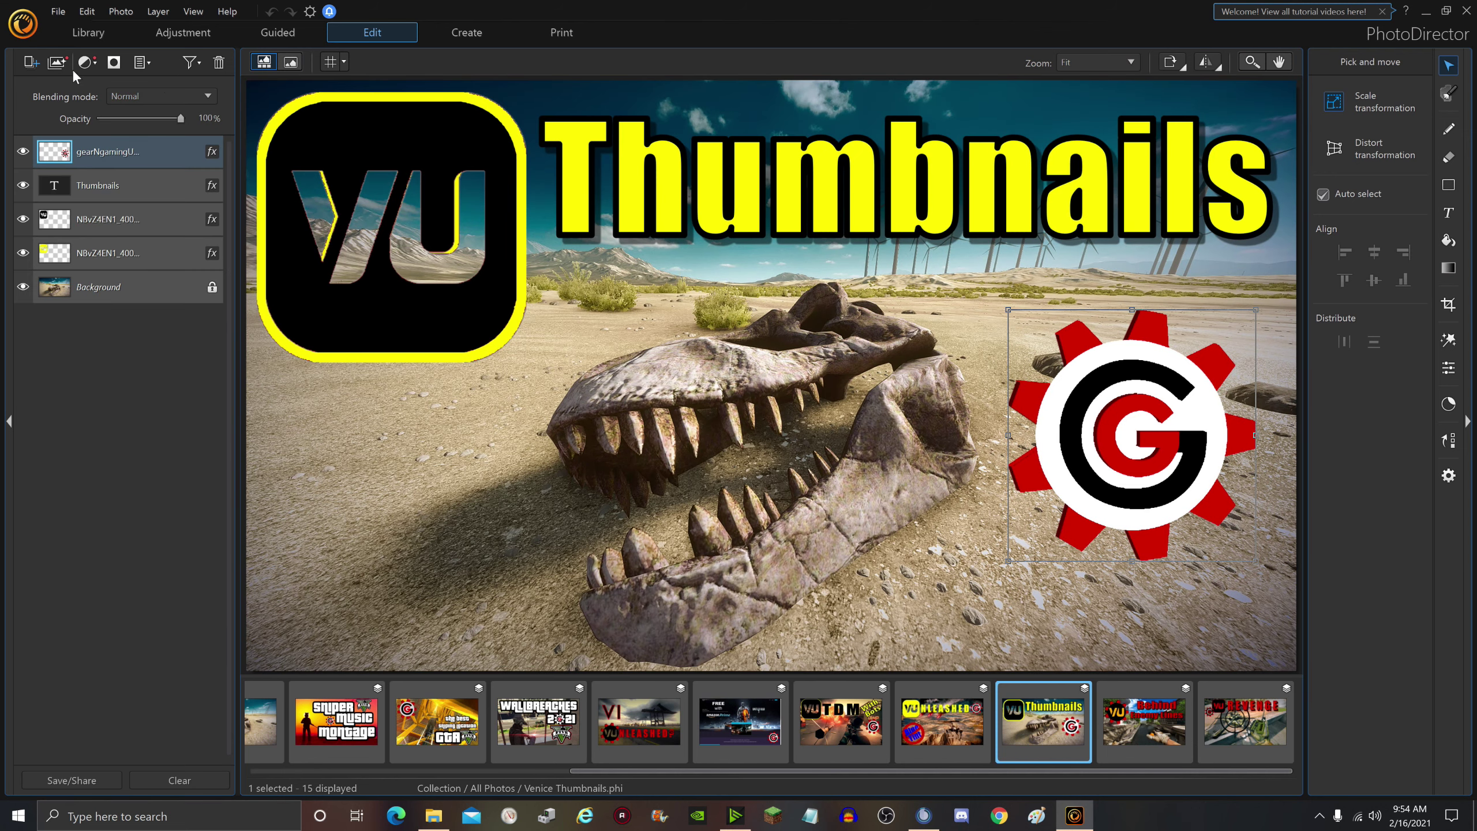
pyautogui.click(87, 11)
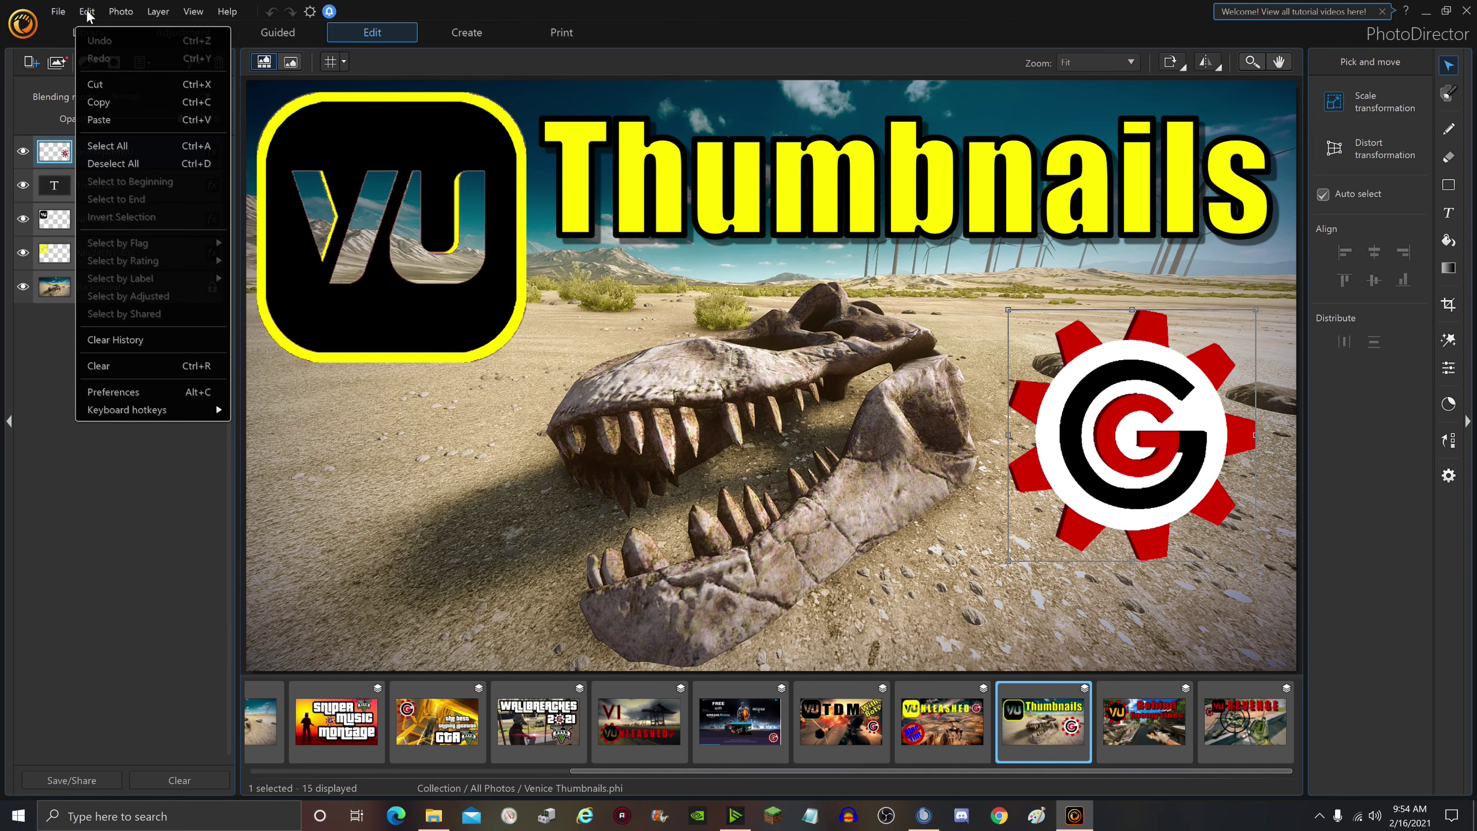
pyautogui.click(98, 102)
# Step: Reopen the plane screenshot with the "Thumbnails" title and paste the gear logo into it
pyautogui.moveTo(753, 768); pyautogui.dragTo(466, 772)
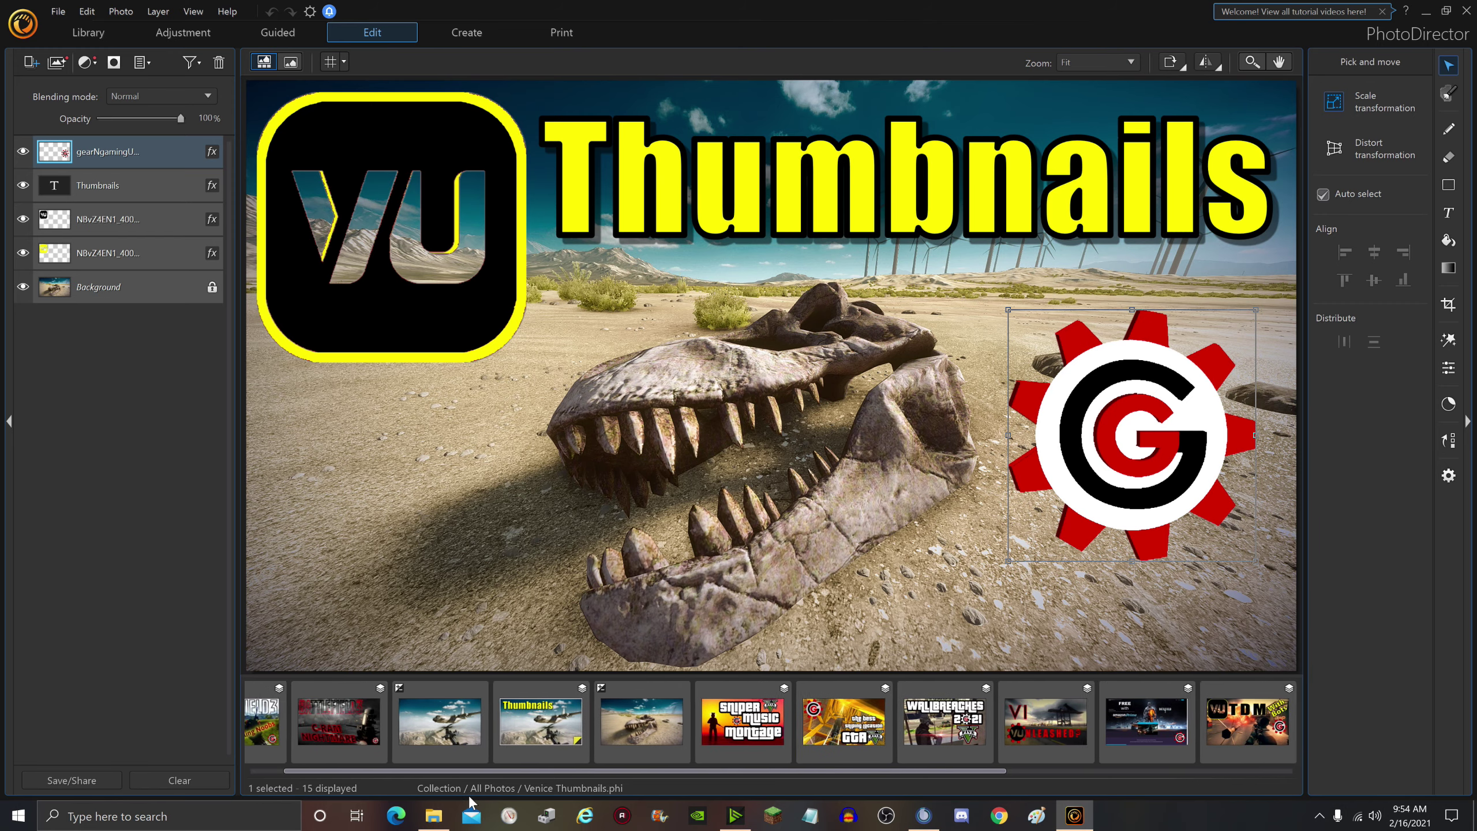
pyautogui.click(540, 721)
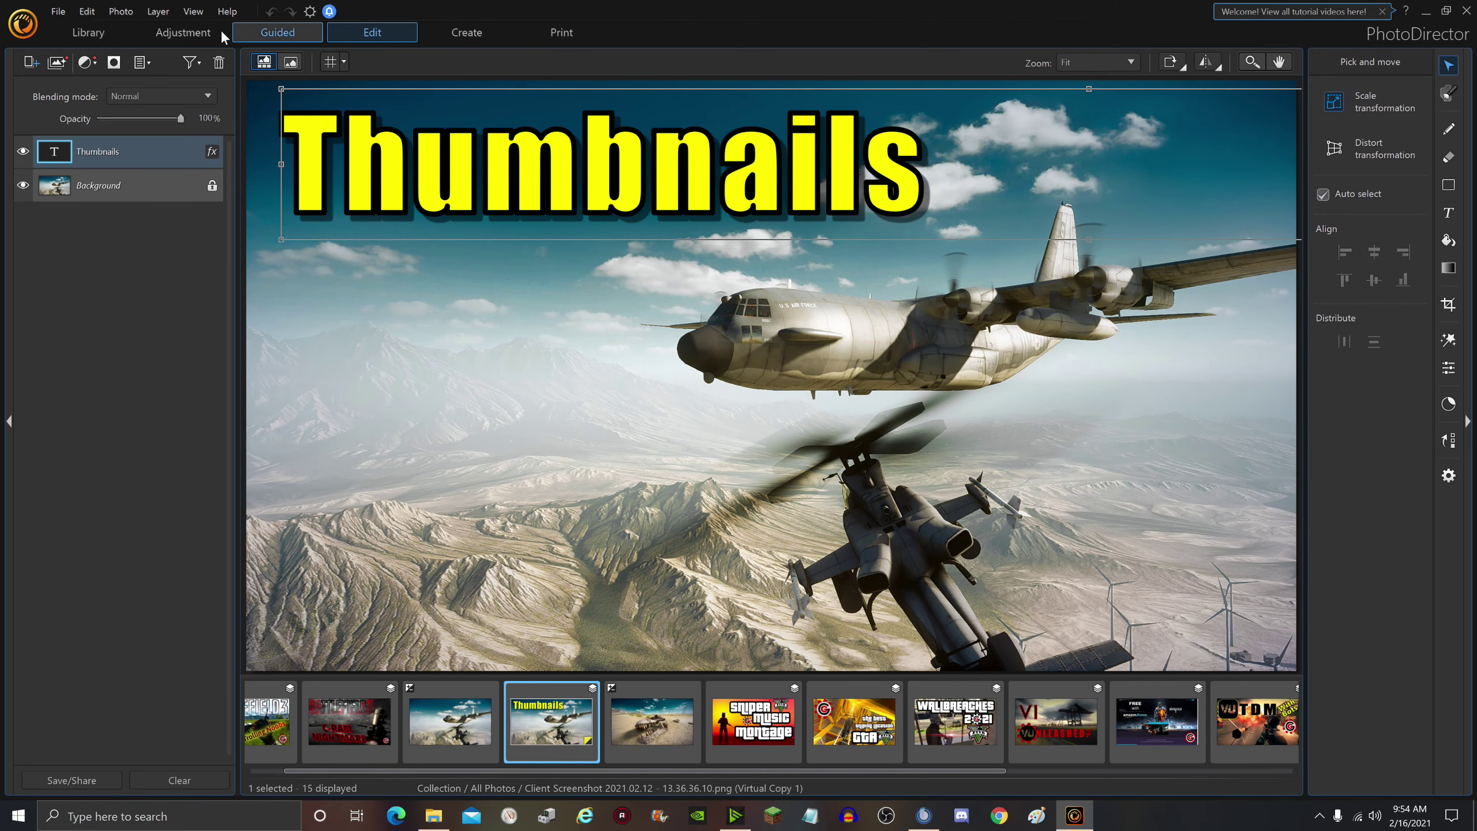
pyautogui.click(88, 11)
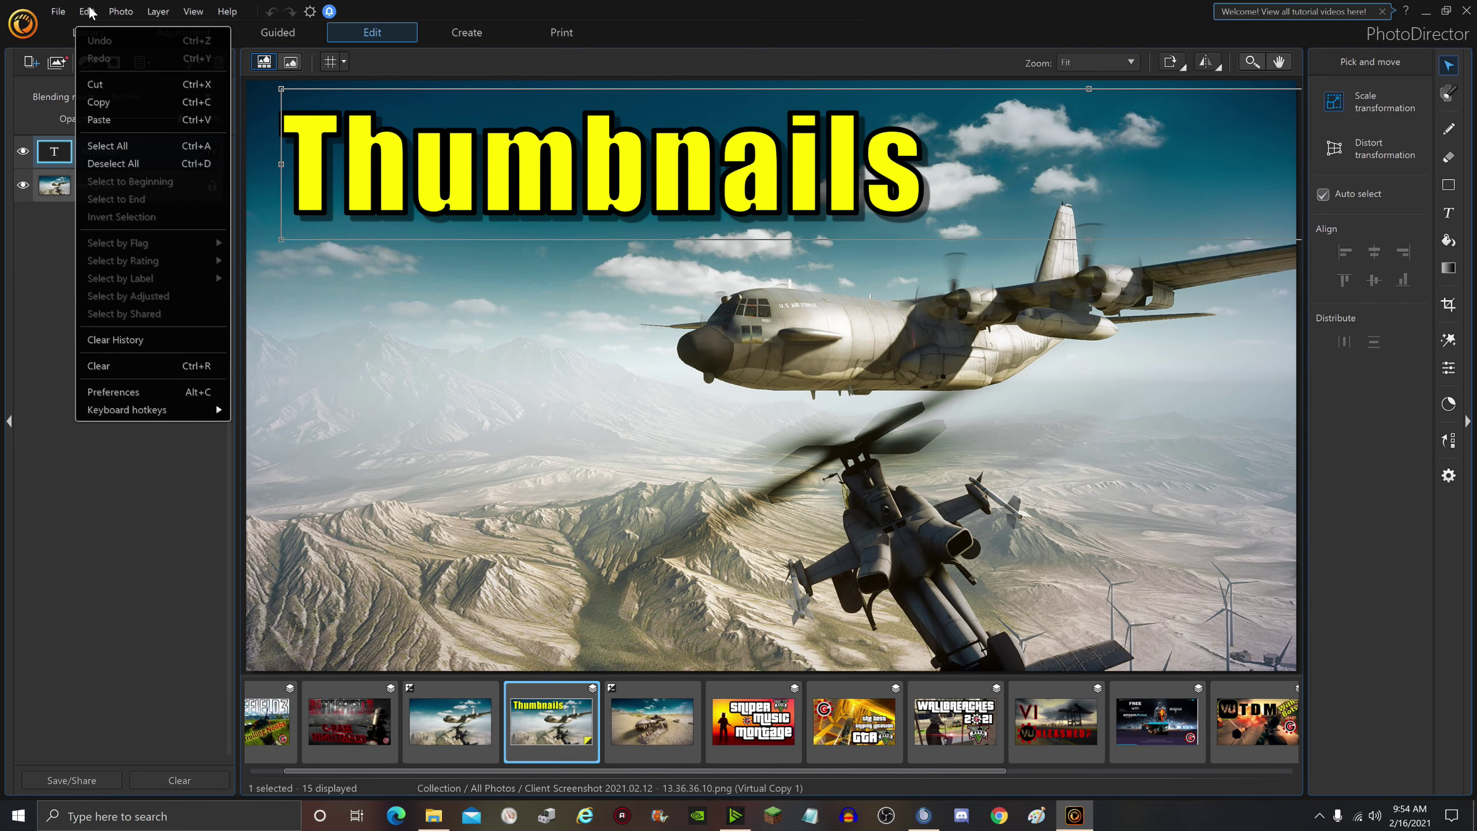
pyautogui.click(99, 120)
# Step: Position the gear logo below the "Thumbnails" title, left of the plane, and shrink it slightly
pyautogui.moveTo(1118, 378); pyautogui.dragTo(1139, 444)
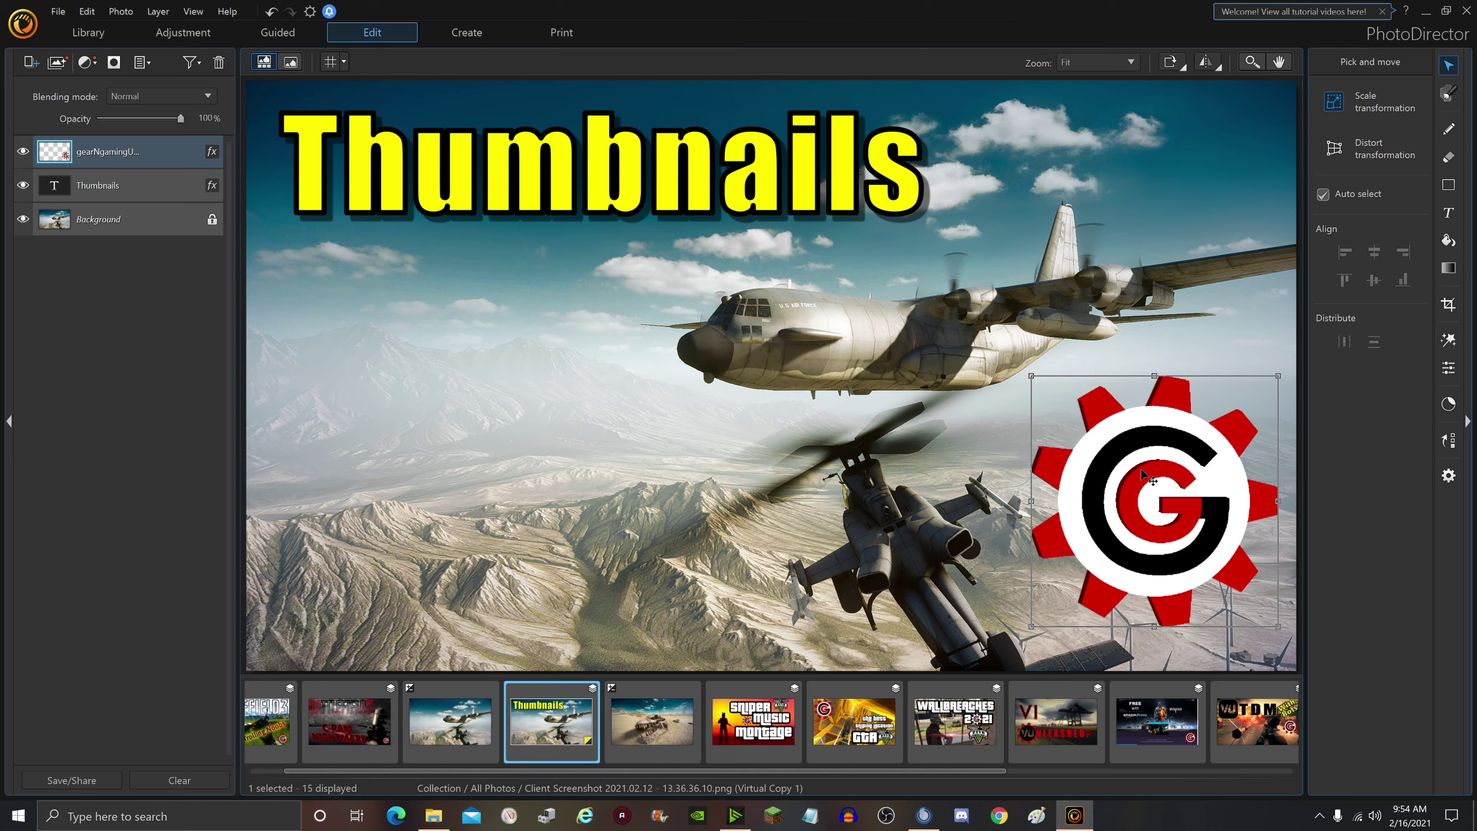
pyautogui.moveTo(1174, 473); pyautogui.dragTo(474, 366)
pyautogui.moveTo(583, 279); pyautogui.dragTo(556, 314)
pyautogui.moveTo(465, 432); pyautogui.dragTo(473, 385)
pyautogui.click(128, 418)
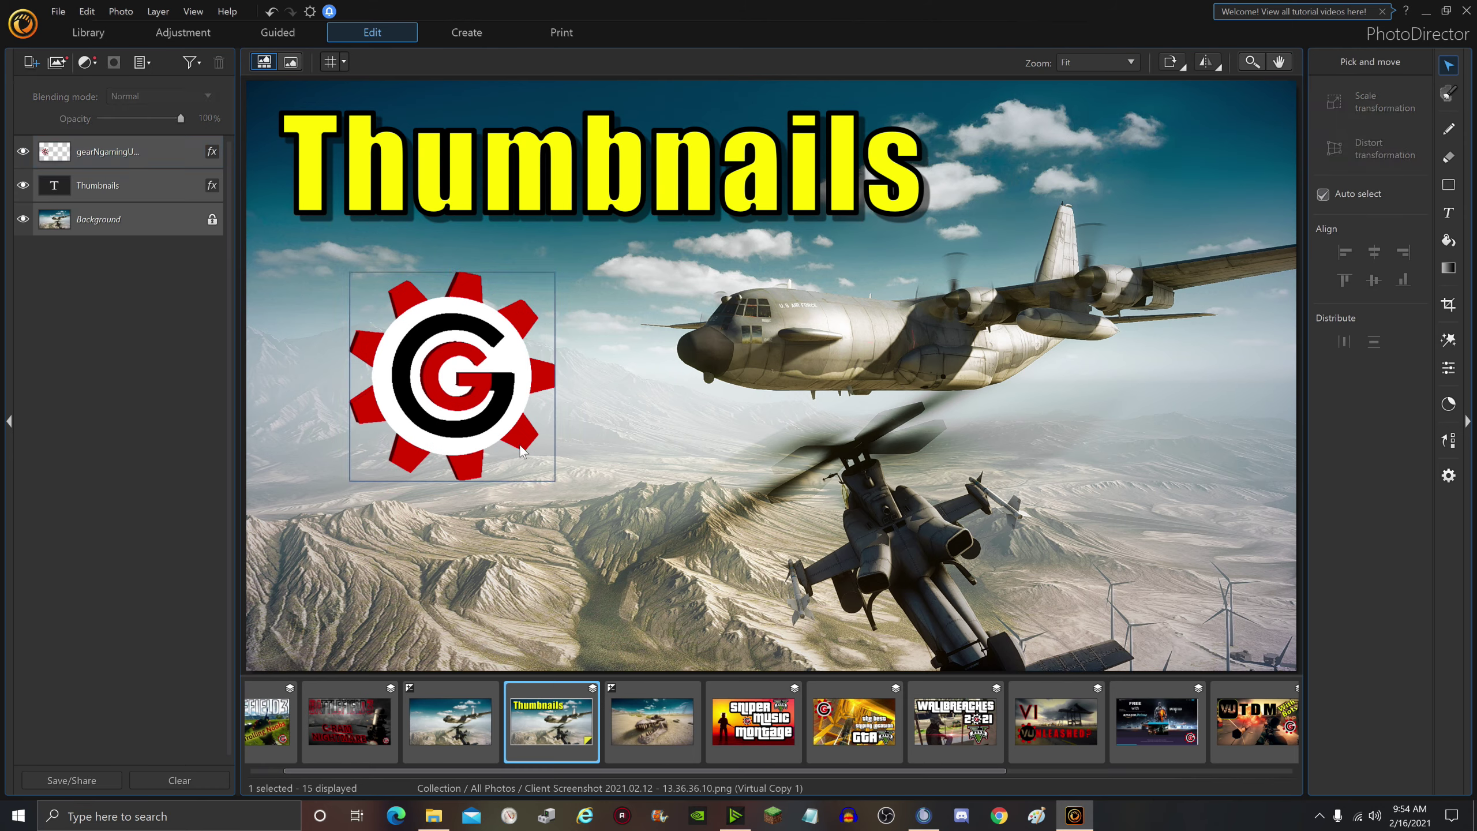
# Step: Add the text "Part 2" in the same style and place it beneath the gear logo
pyautogui.click(1449, 214)
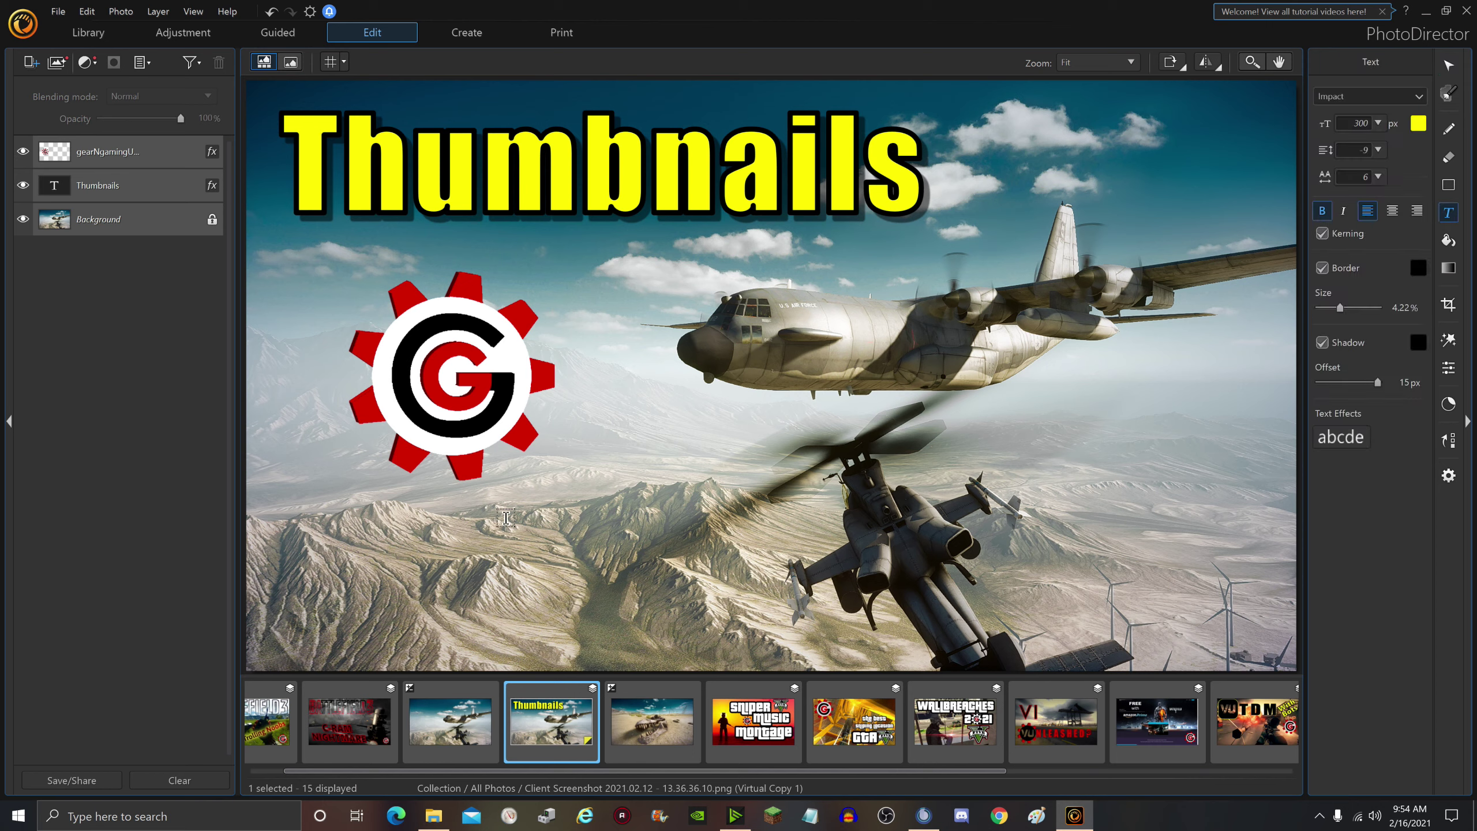
pyautogui.click(381, 553)
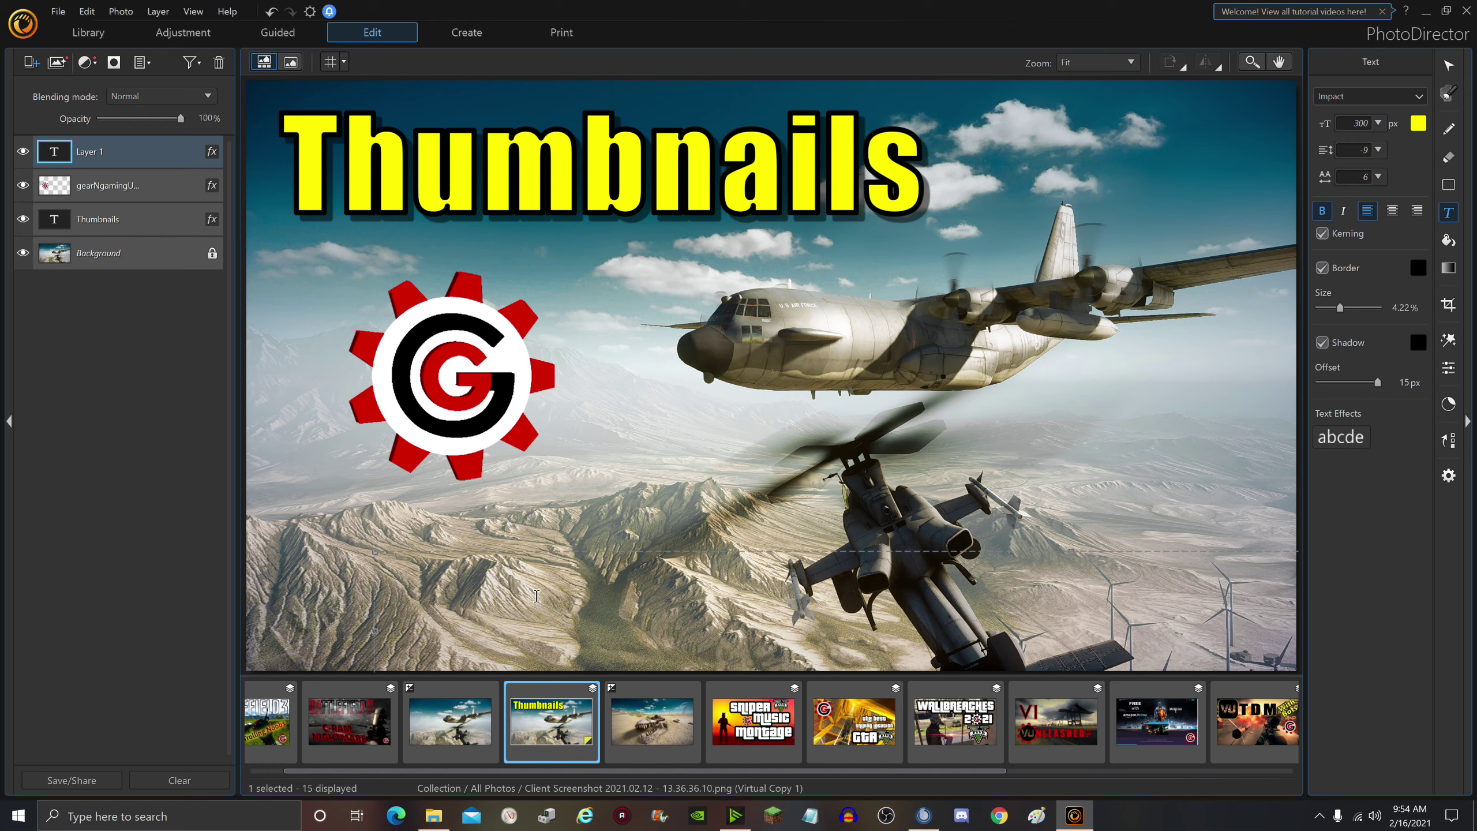
pyautogui.write('Part')
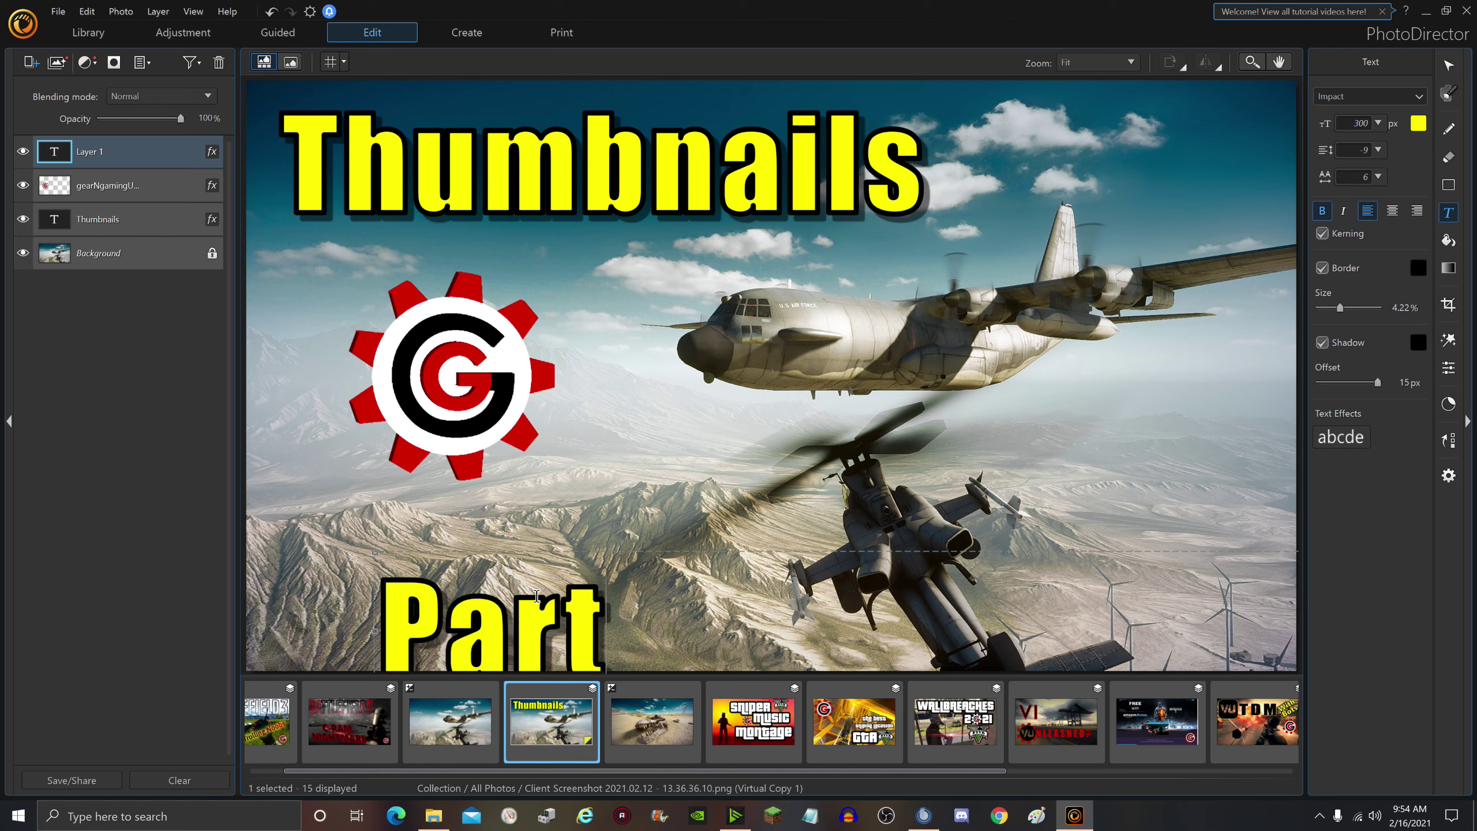
pyautogui.write(' 2')
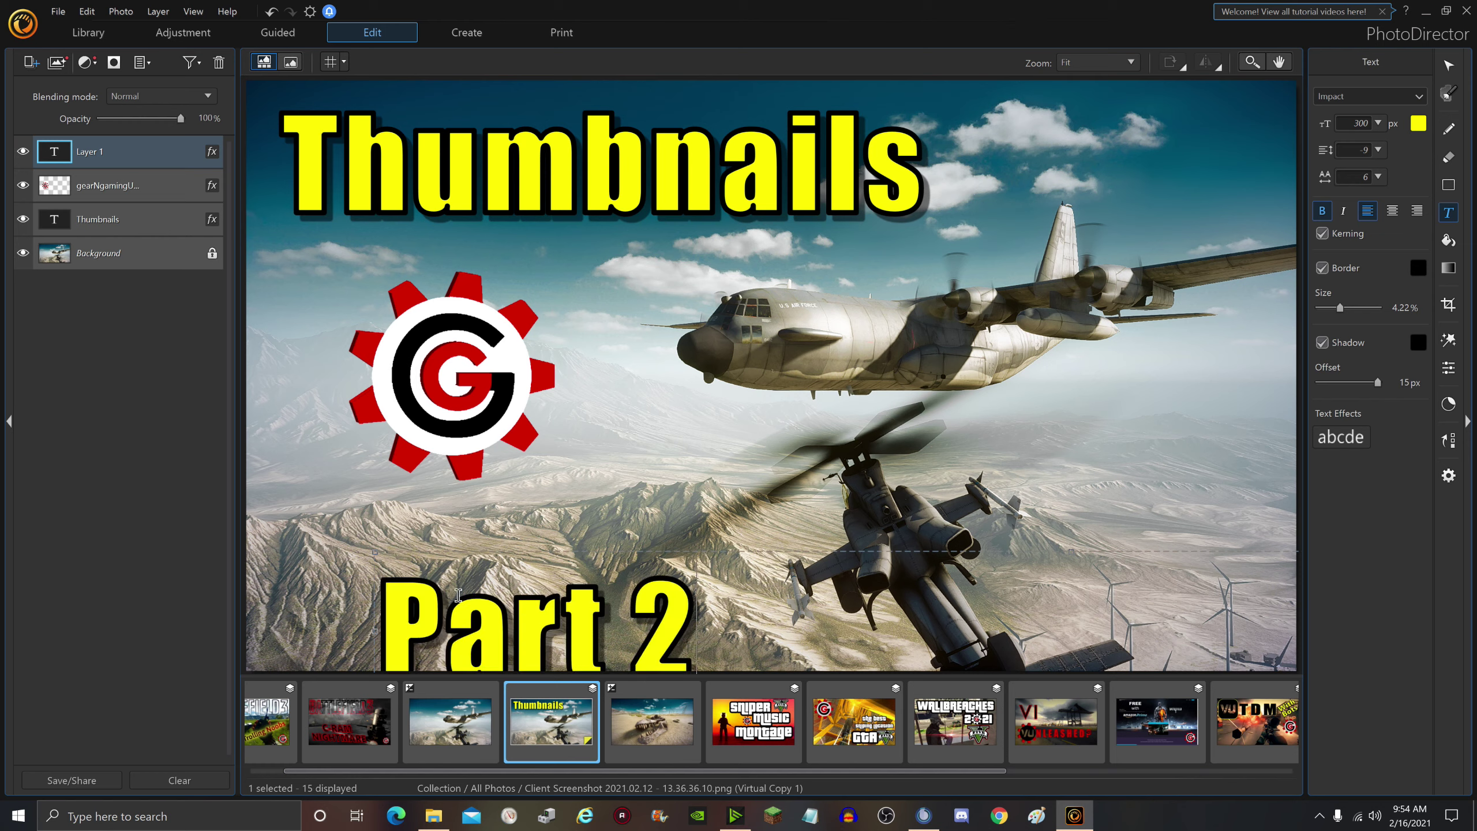
pyautogui.moveTo(488, 542); pyautogui.dragTo(437, 492)
pyautogui.click(150, 412)
# Step: Preview the thumbnail at 25 % zoom to judge its legibility, and return to the fitted view
pyautogui.click(1119, 64)
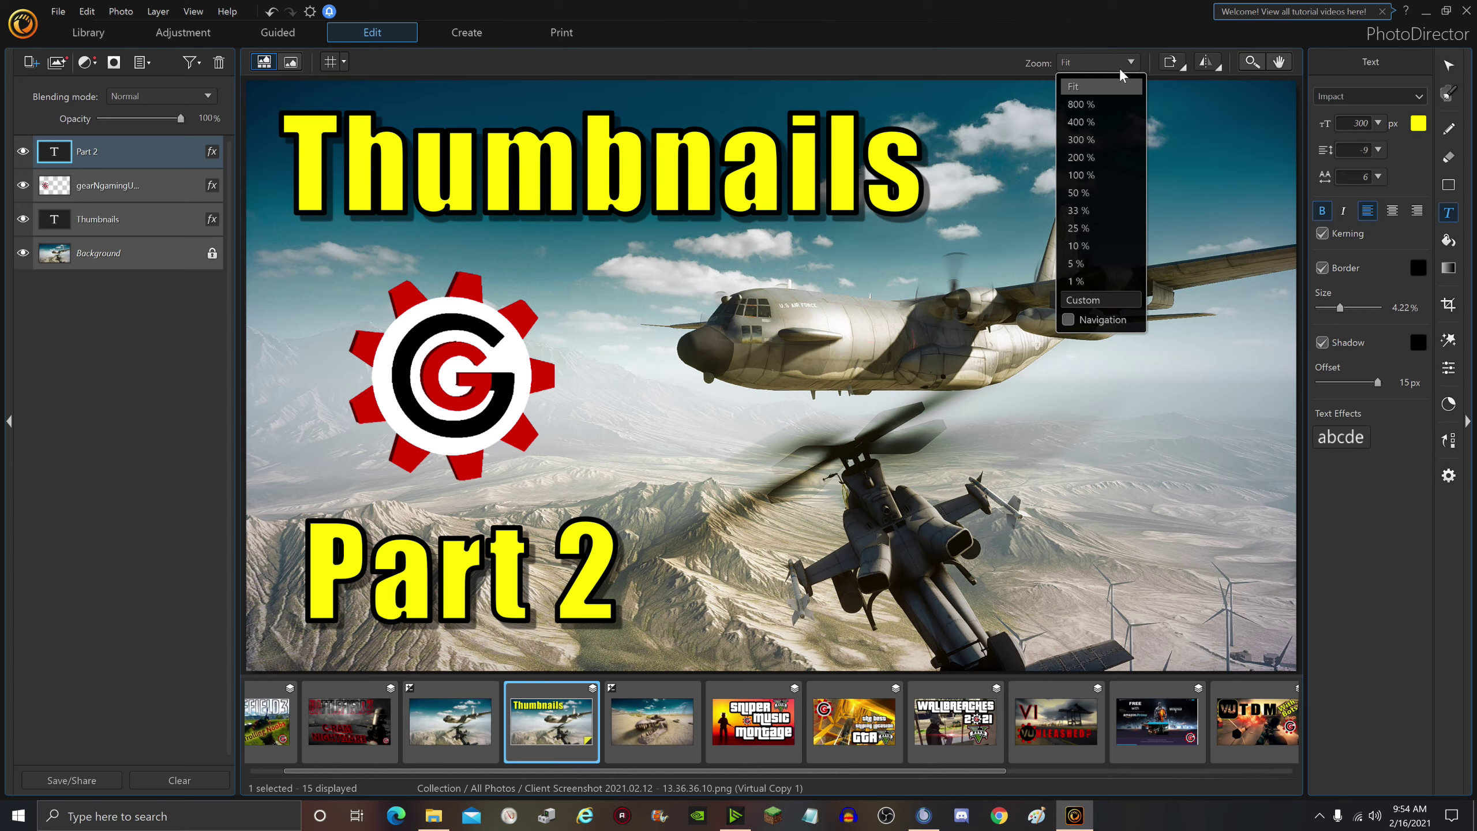
pyautogui.click(1104, 229)
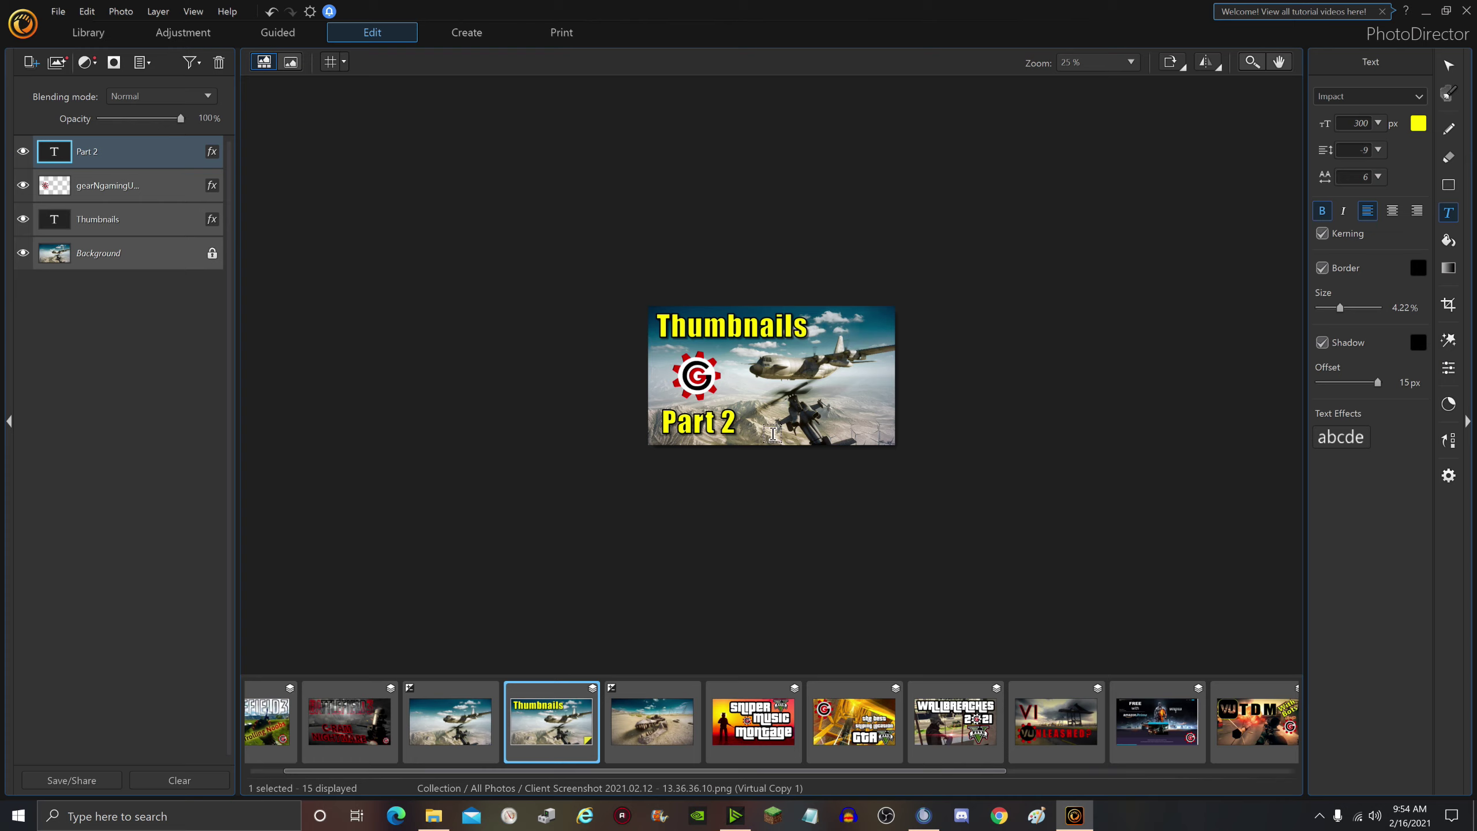
pyautogui.click(1119, 63)
pyautogui.click(1099, 80)
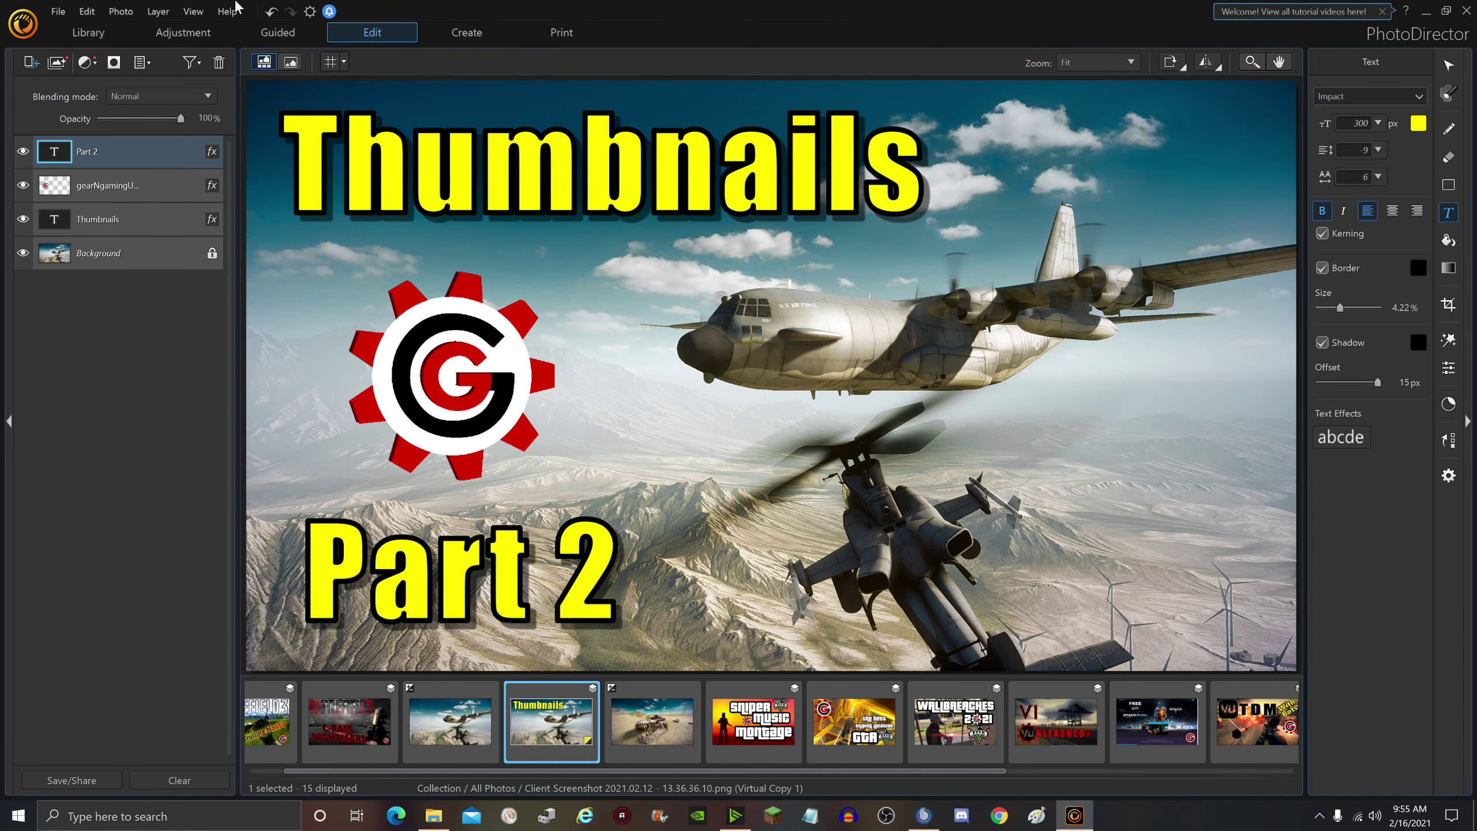
# Step: Save the finished thumbnail as a new photo file in the library
pyautogui.click(57, 12)
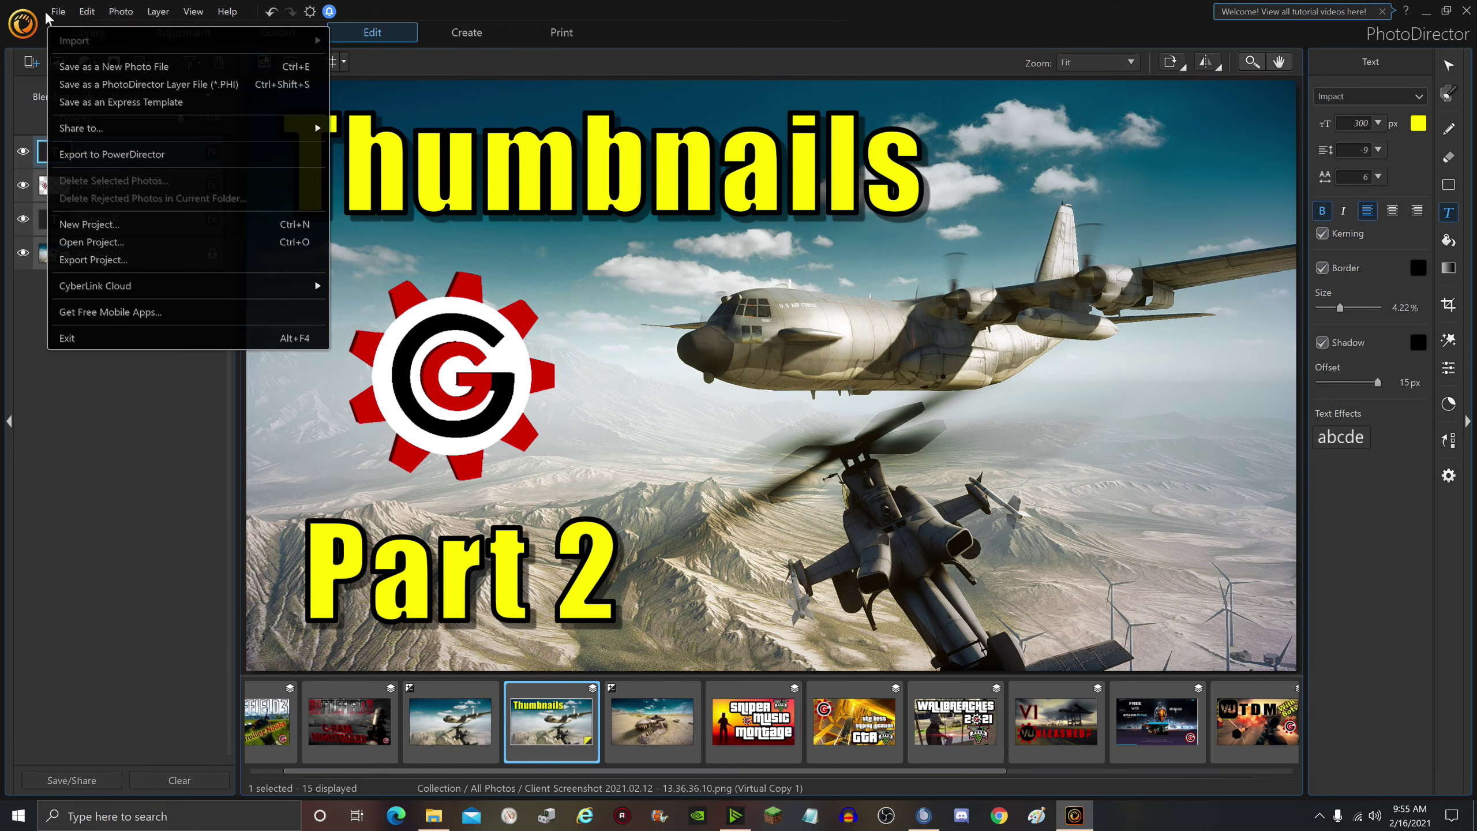
pyautogui.click(128, 68)
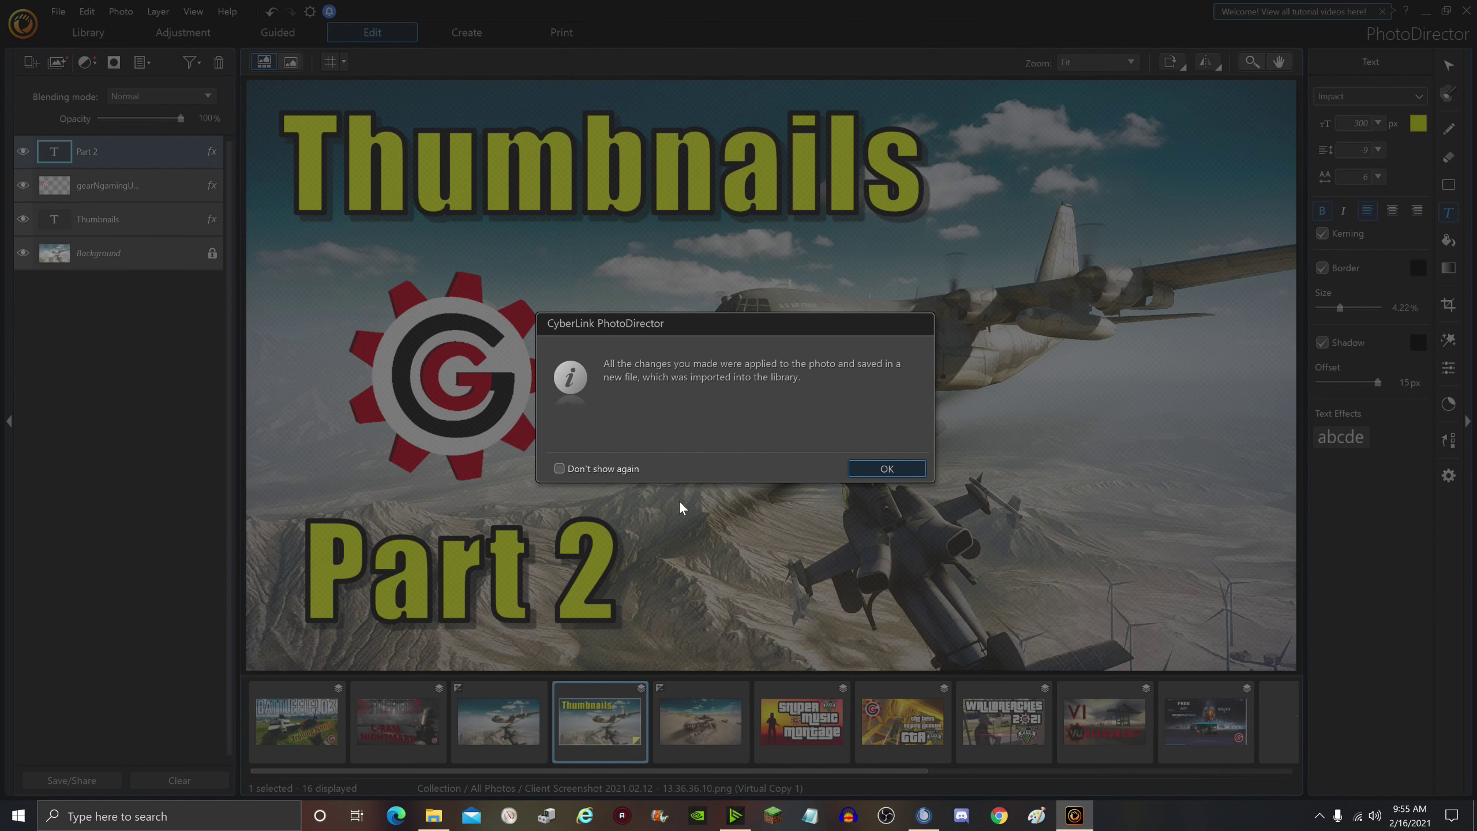
pyautogui.click(900, 470)
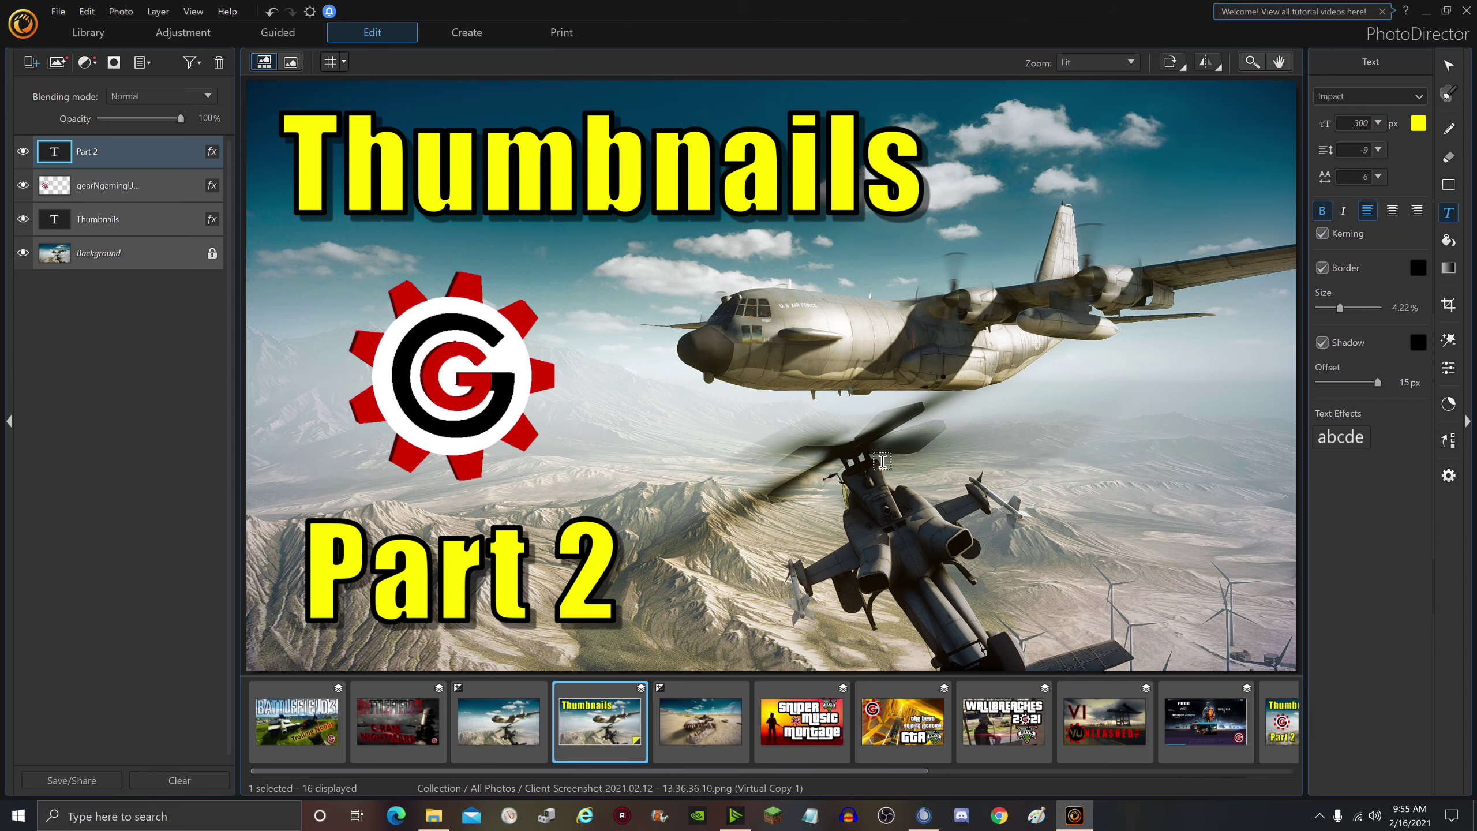
# Step: Enlarge the gear logo slightly and recentre it between the "Thumbnails" and "Part 2" texts
pyautogui.press('v')
pyautogui.click(549, 322)
pyautogui.moveTo(566, 278); pyautogui.dragTo(584, 258)
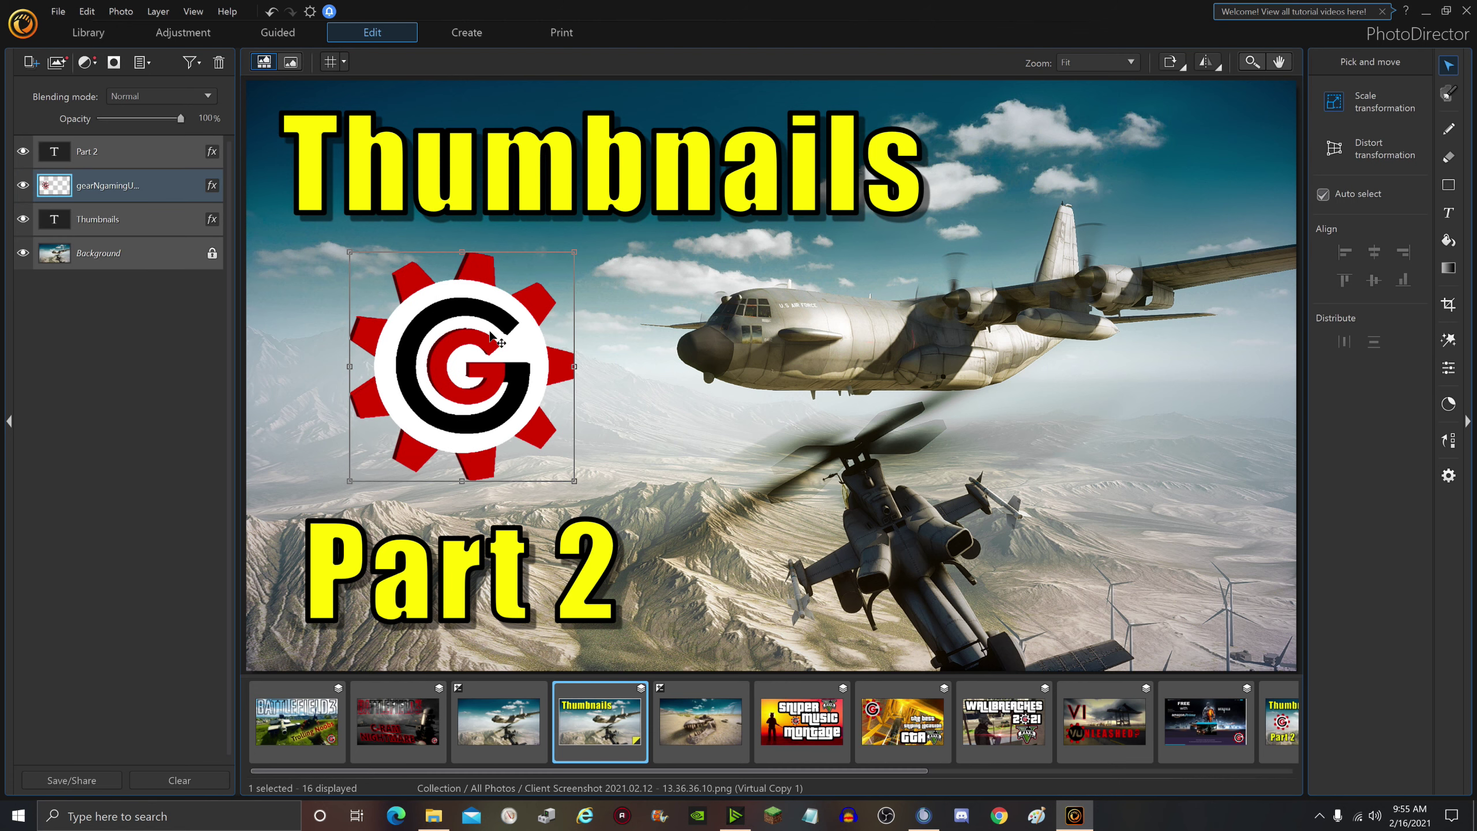
pyautogui.moveTo(492, 337); pyautogui.dragTo(498, 348)
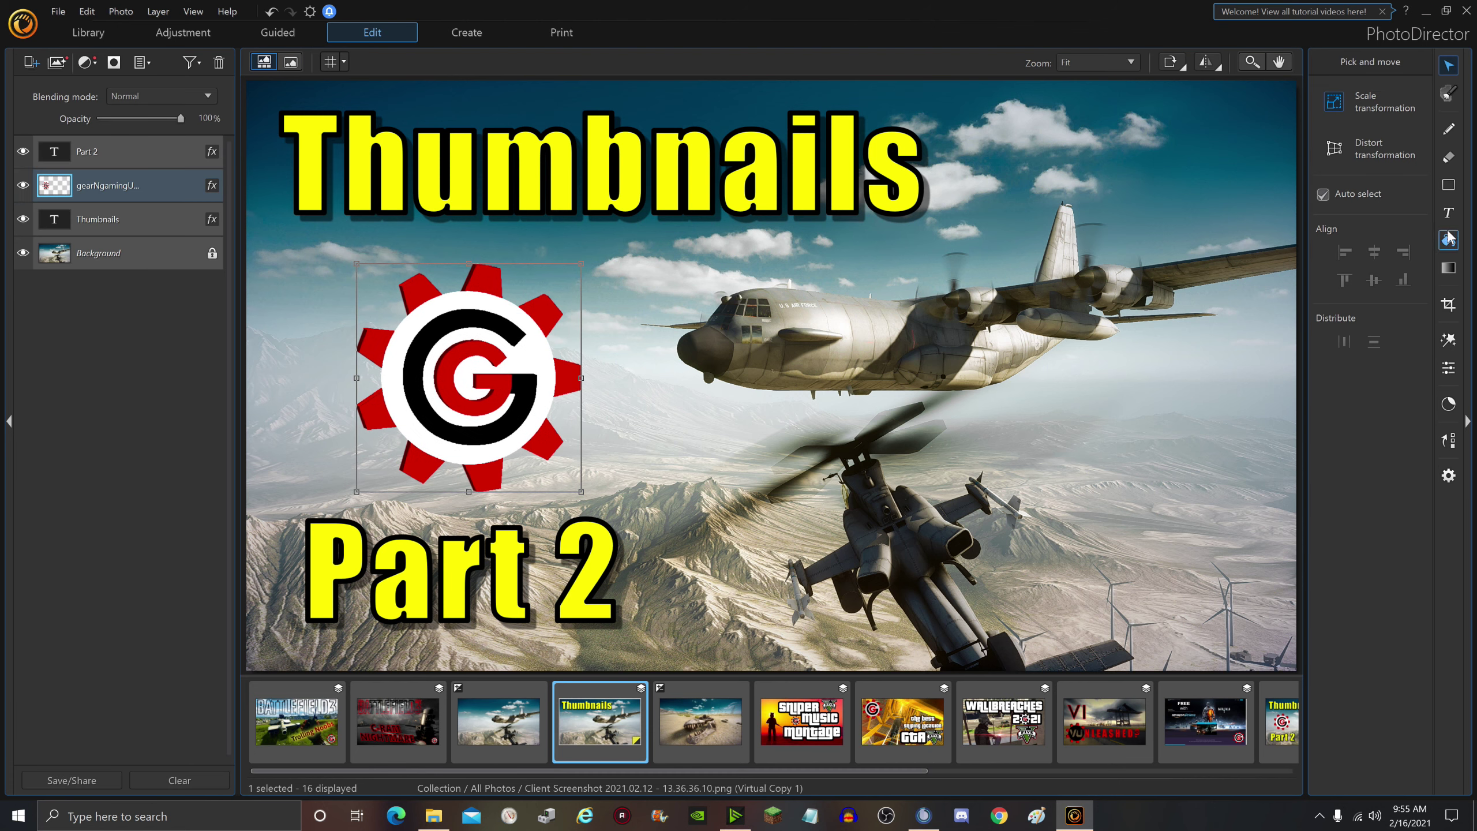
# Step: Recolour the "Thumbnails" text to the gear logo's red, #d70000
pyautogui.click(1448, 212)
pyautogui.click(715, 183)
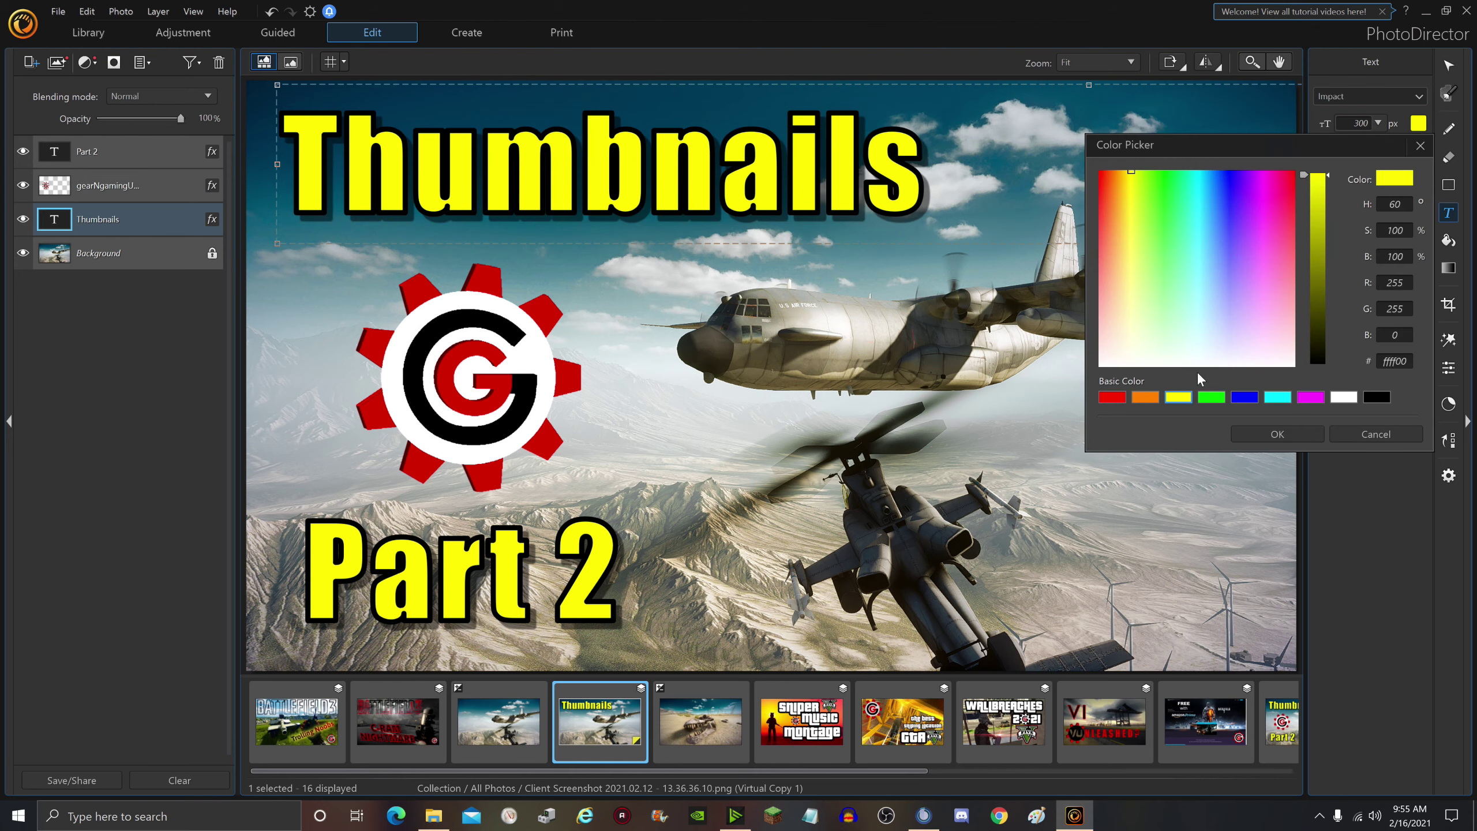
pyautogui.click(385, 352)
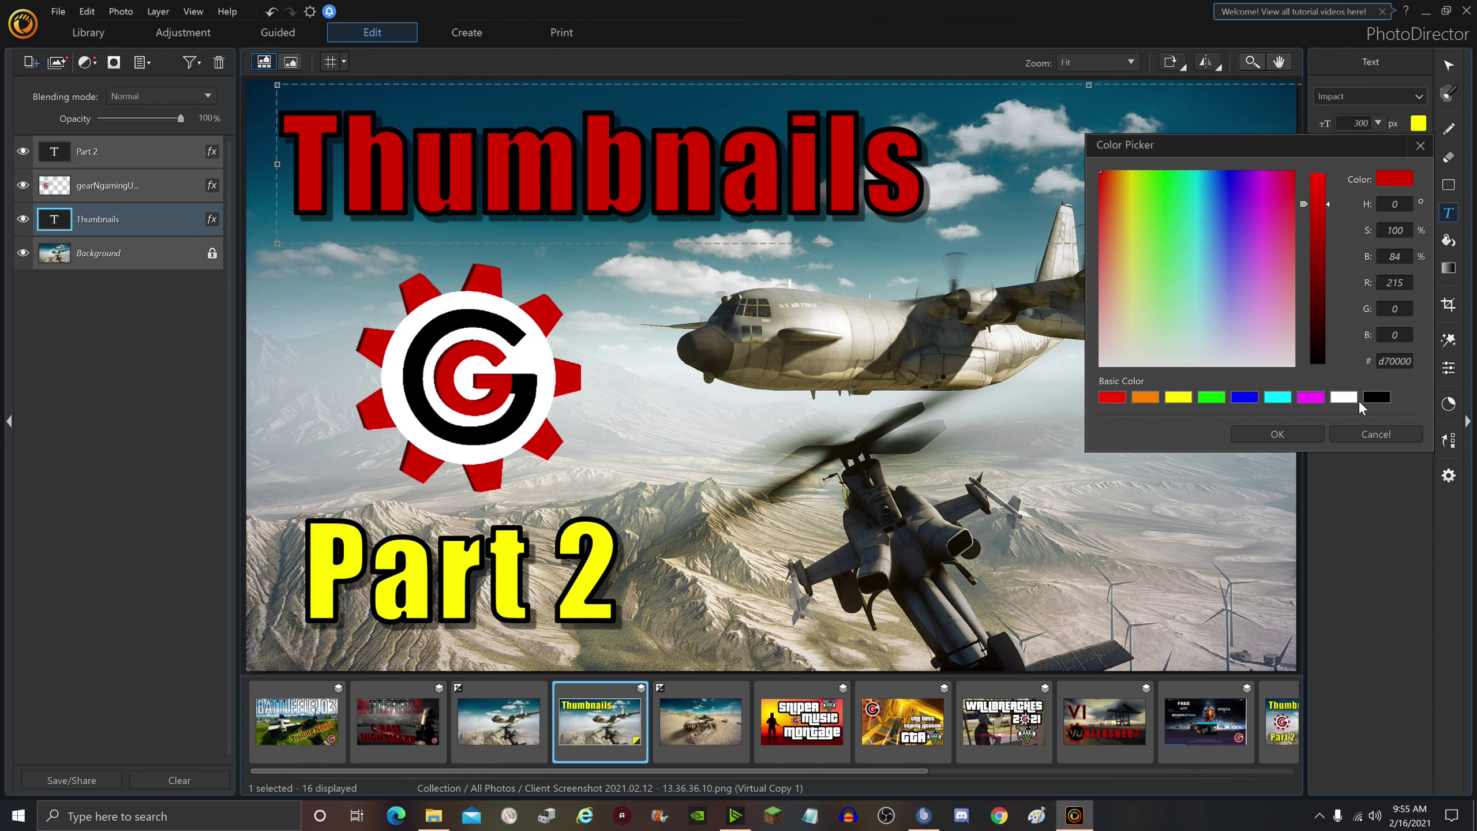
pyautogui.click(1307, 431)
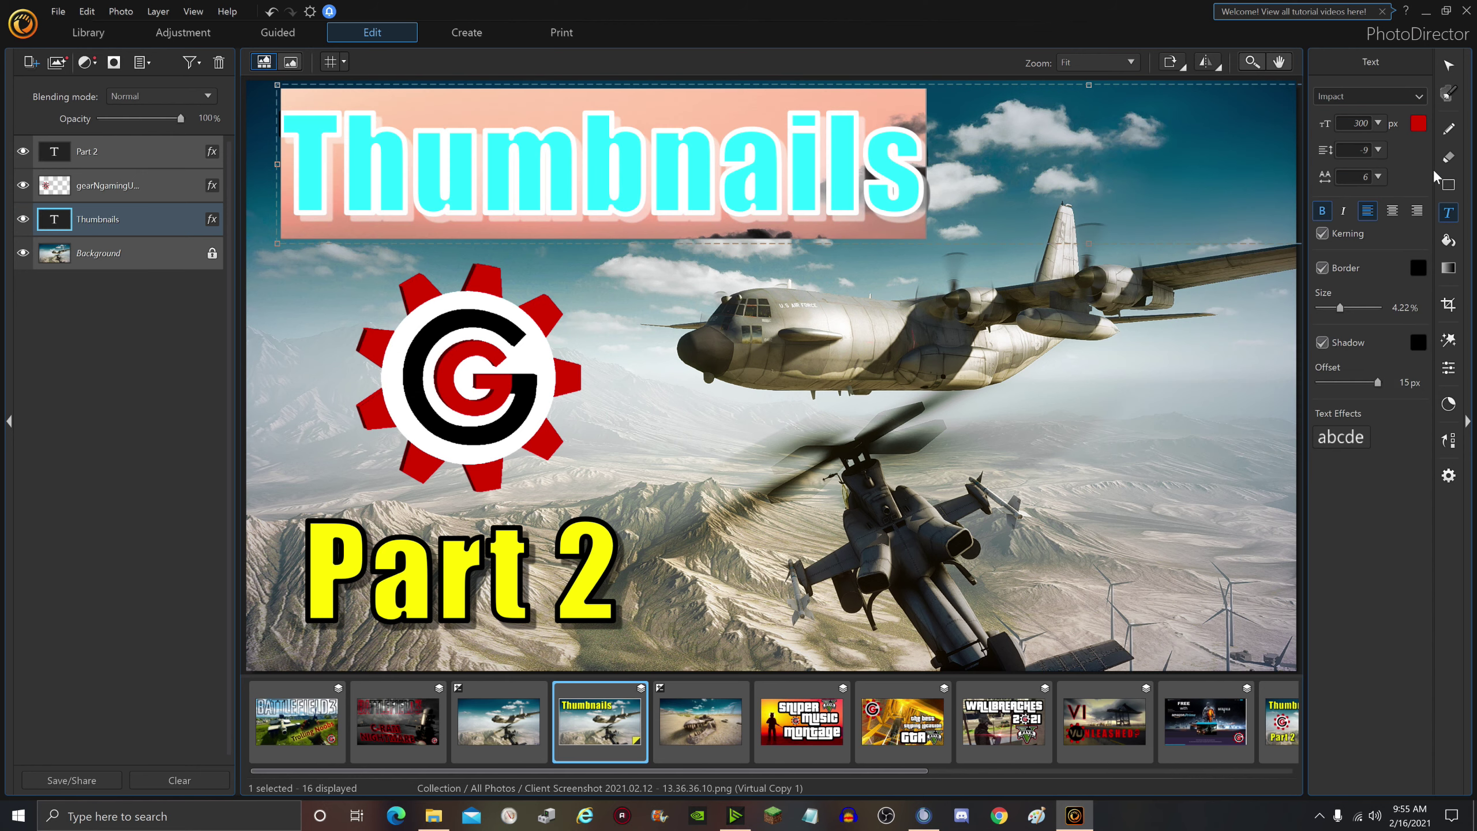
# Step: Recolour the "Part 2" text to the same red as the "Thumbnails" title
pyautogui.click(1449, 213)
pyautogui.click(532, 581)
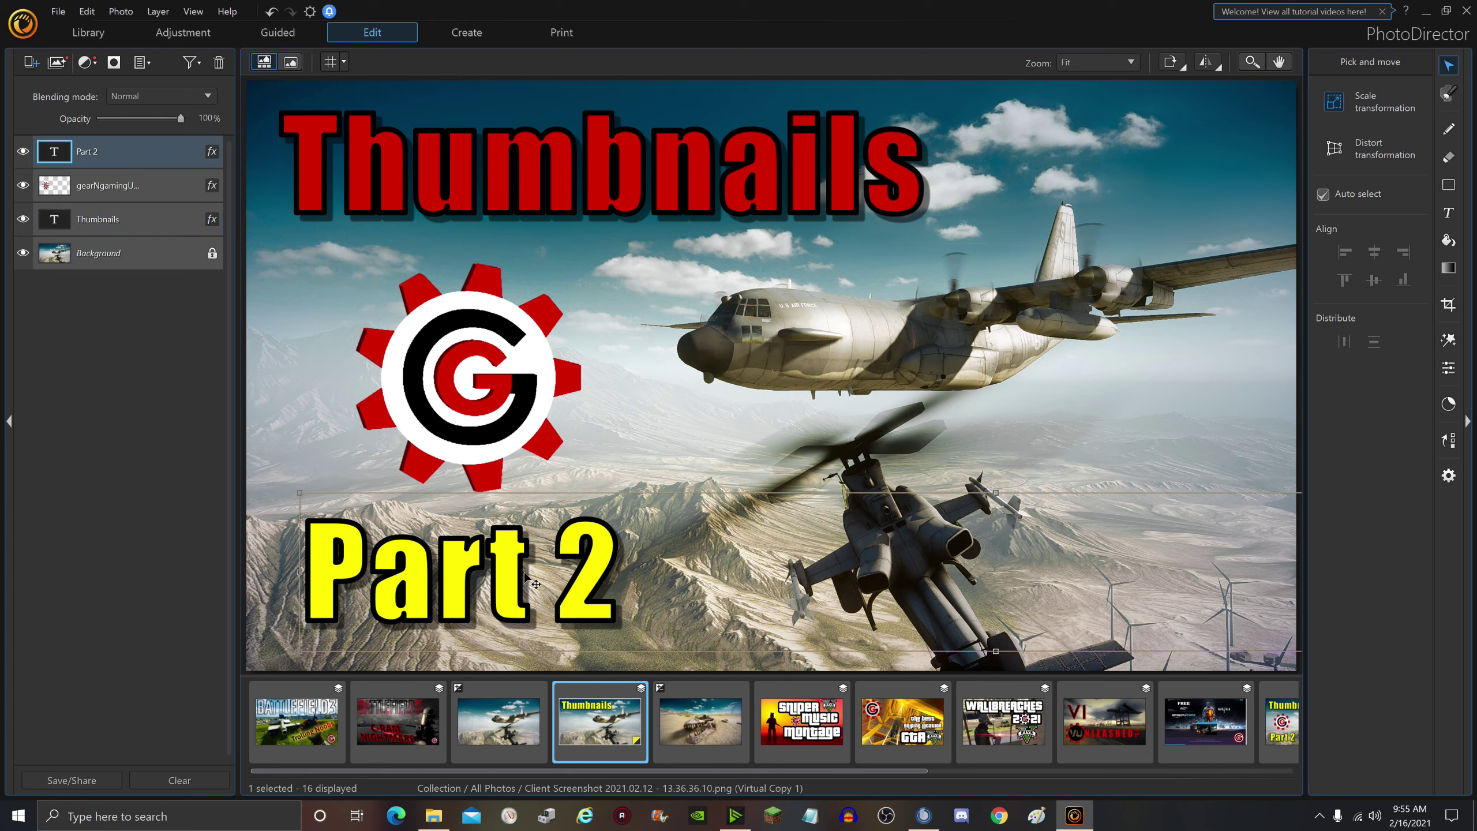
pyautogui.click(1449, 212)
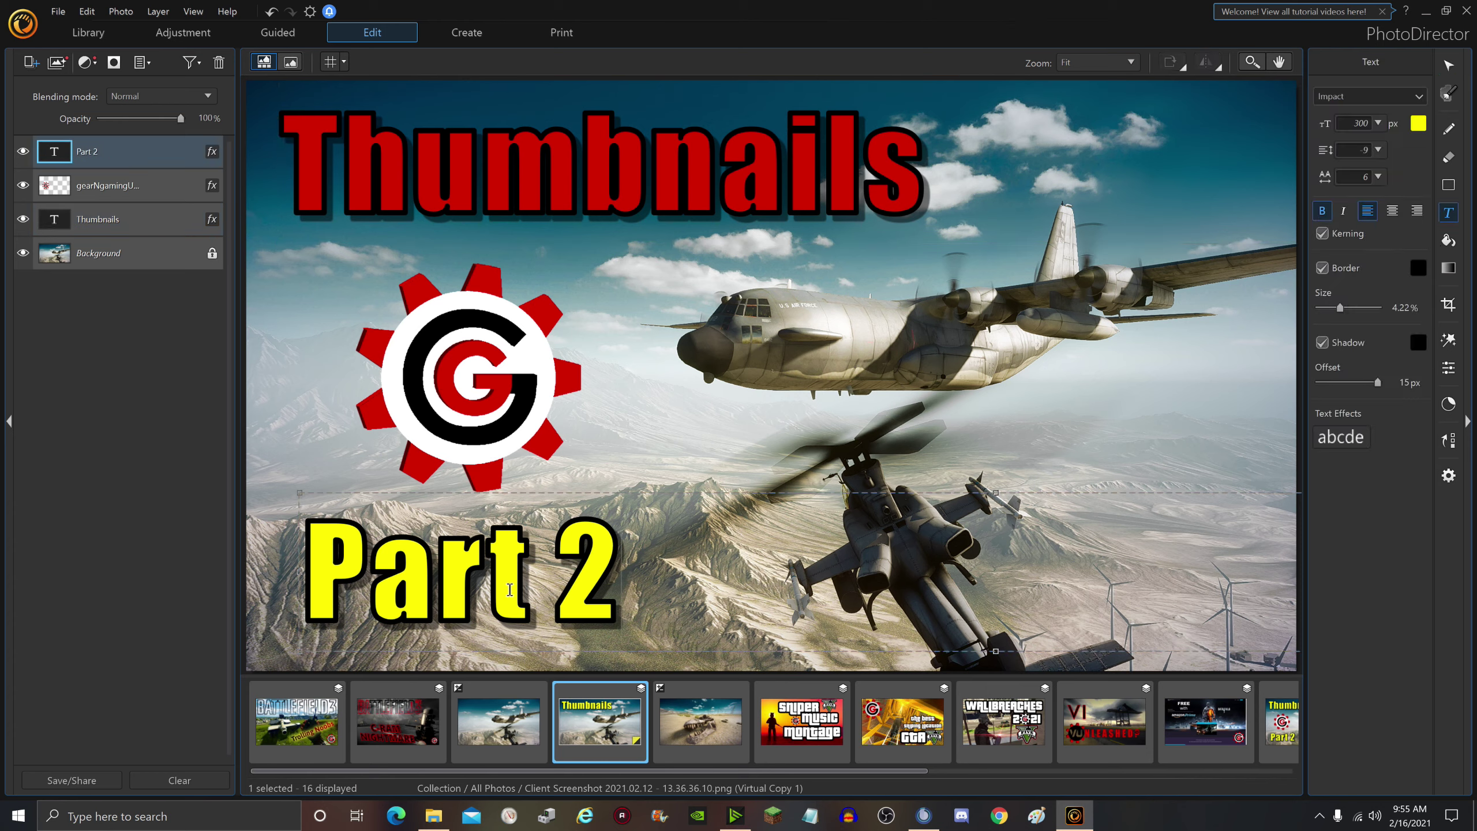
pyautogui.click(490, 595)
pyautogui.click(1418, 123)
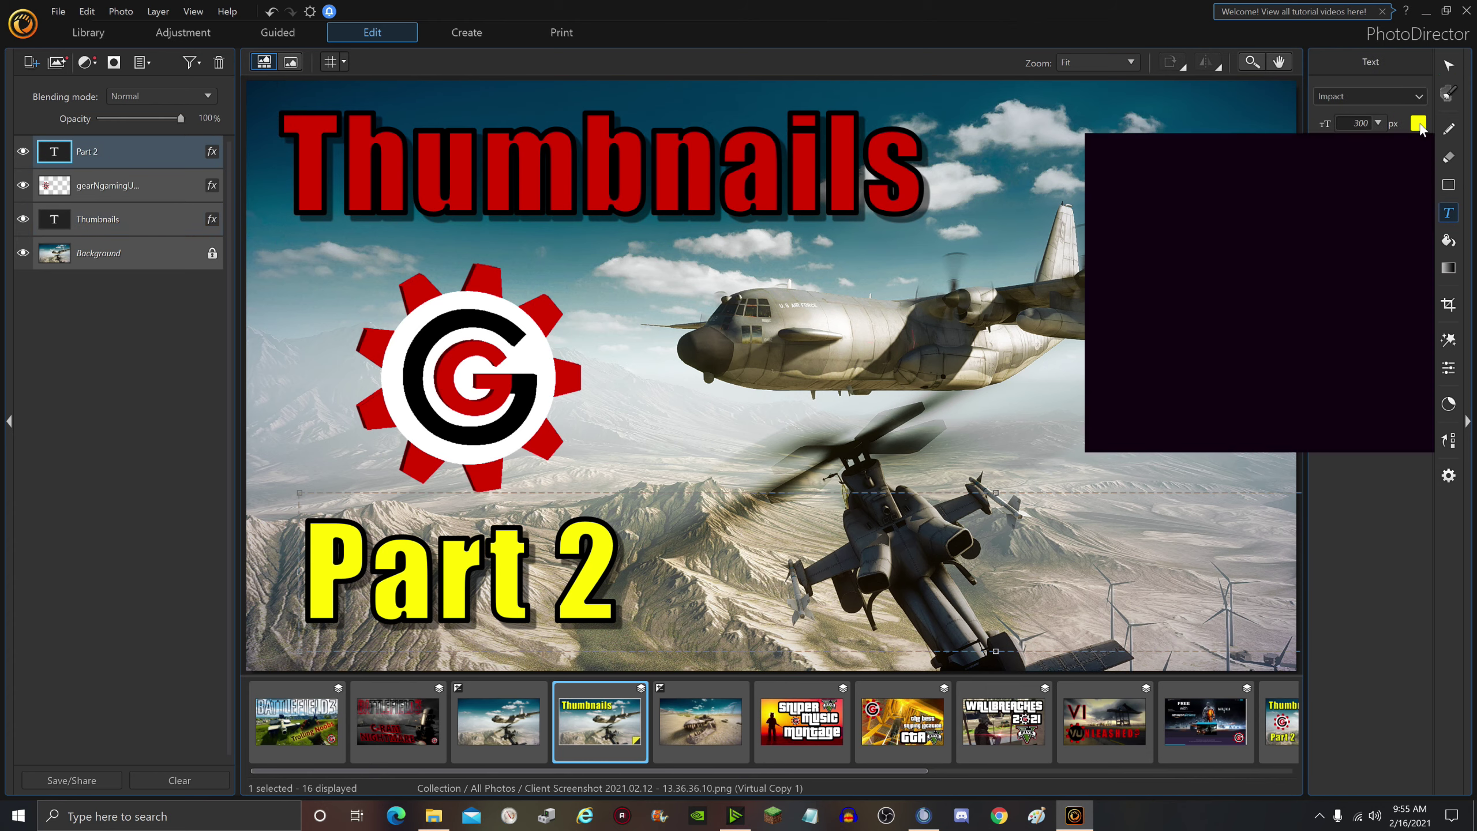
pyautogui.click(849, 195)
pyautogui.click(1289, 434)
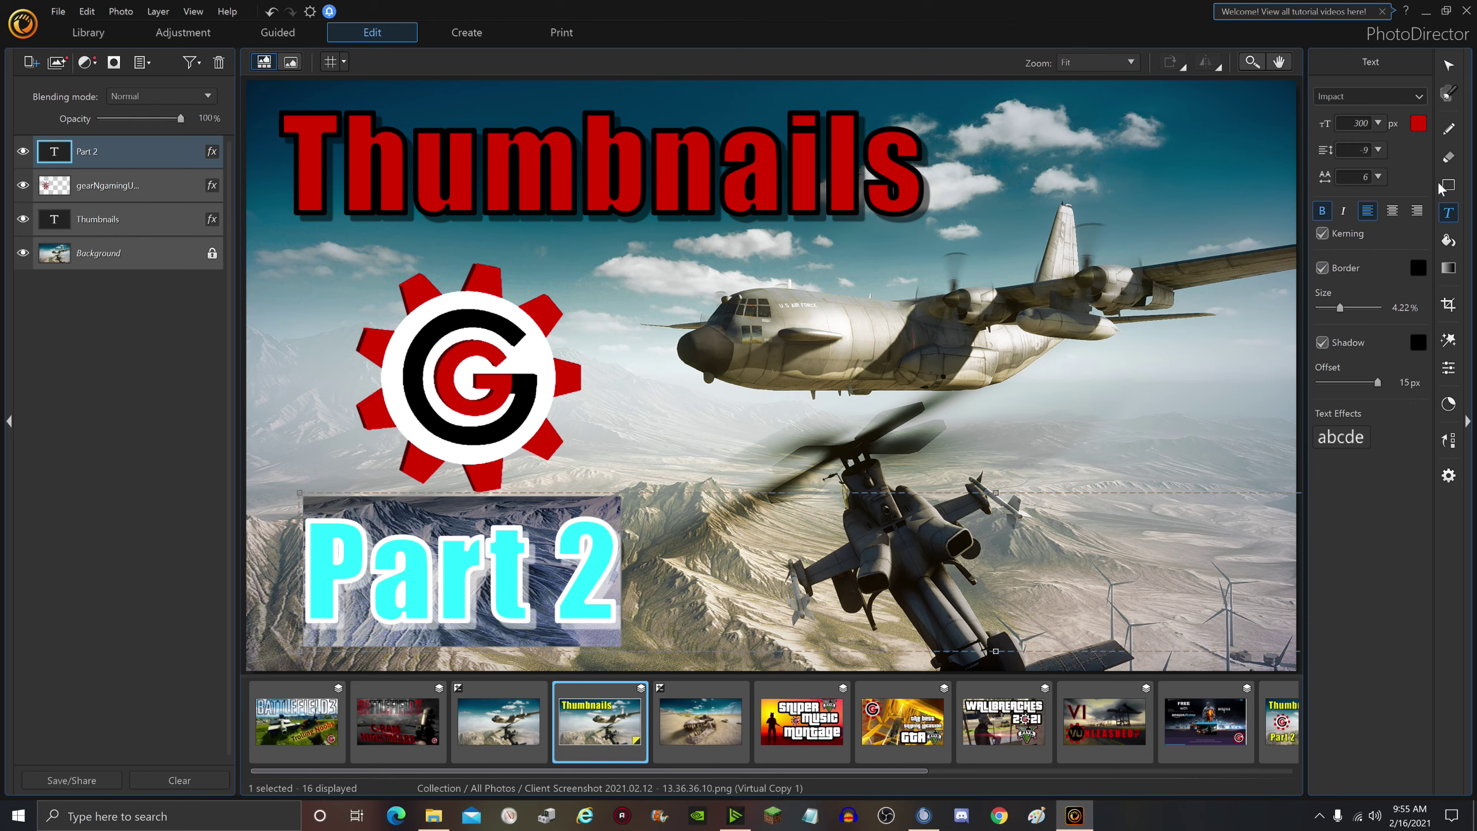
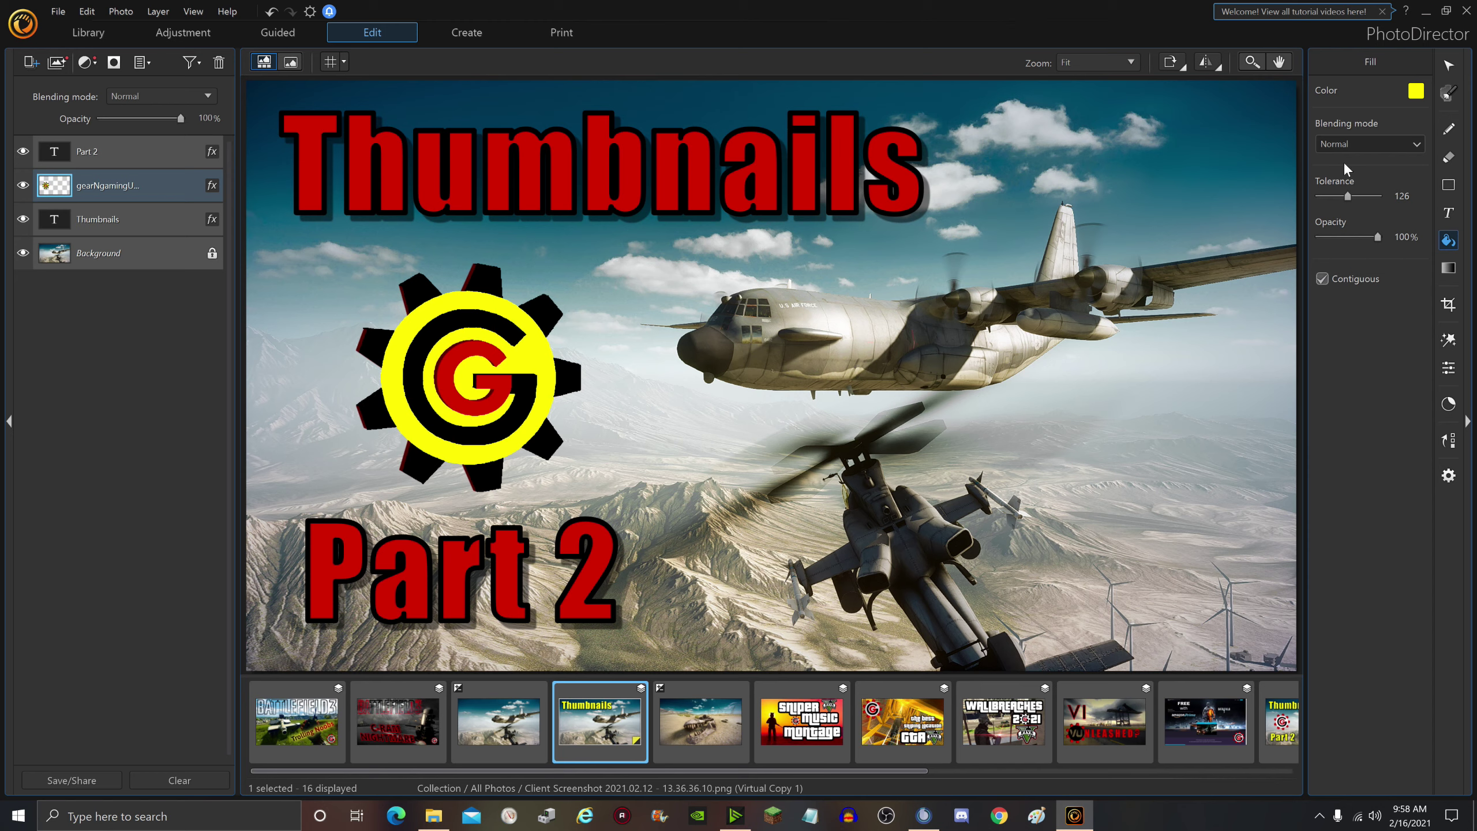
# Step: Select the yellow area around the black G in the gear logo with the magic wand and delete it
pyautogui.click(1449, 96)
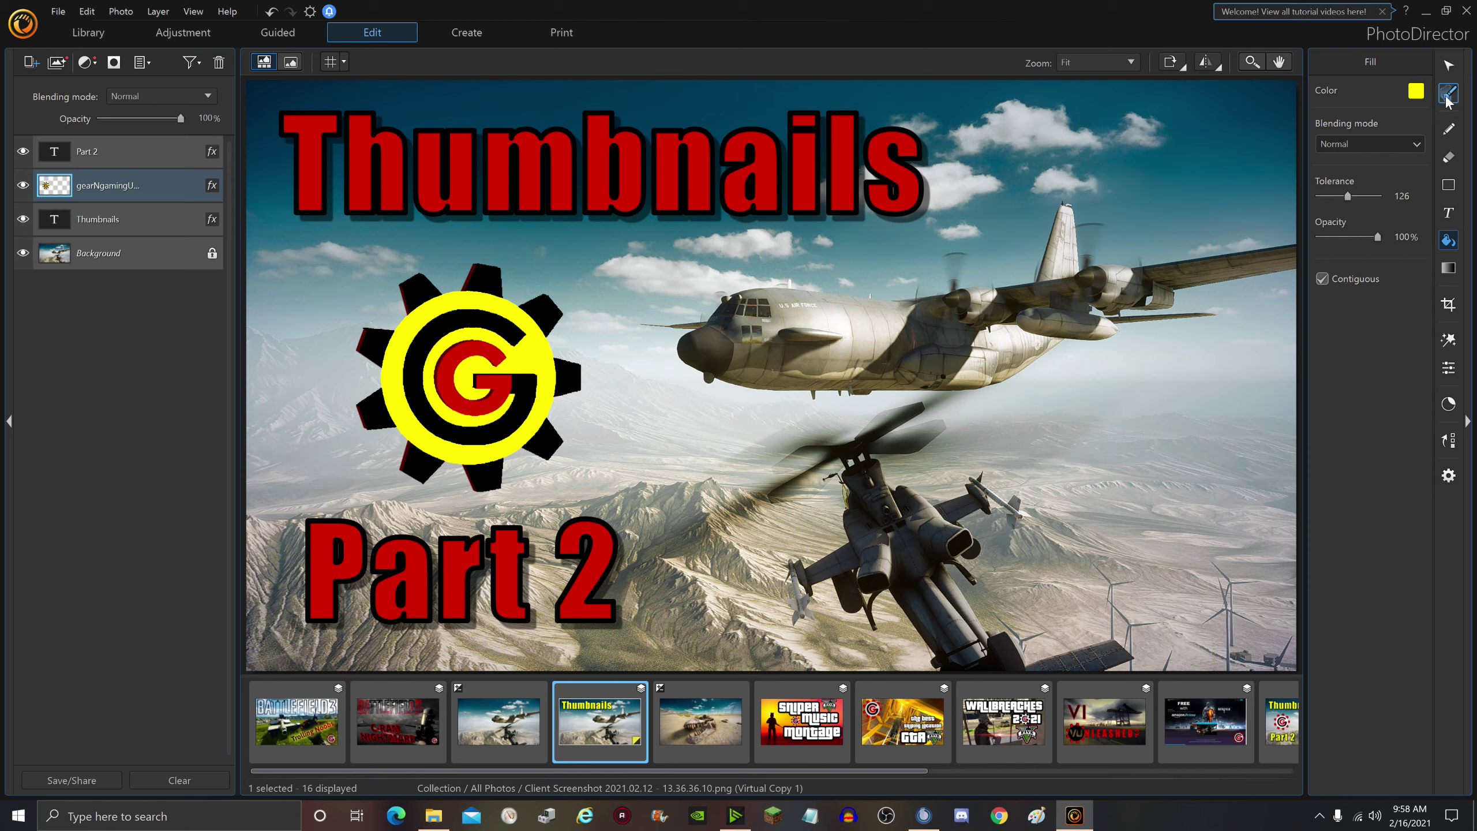
pyautogui.click(477, 308)
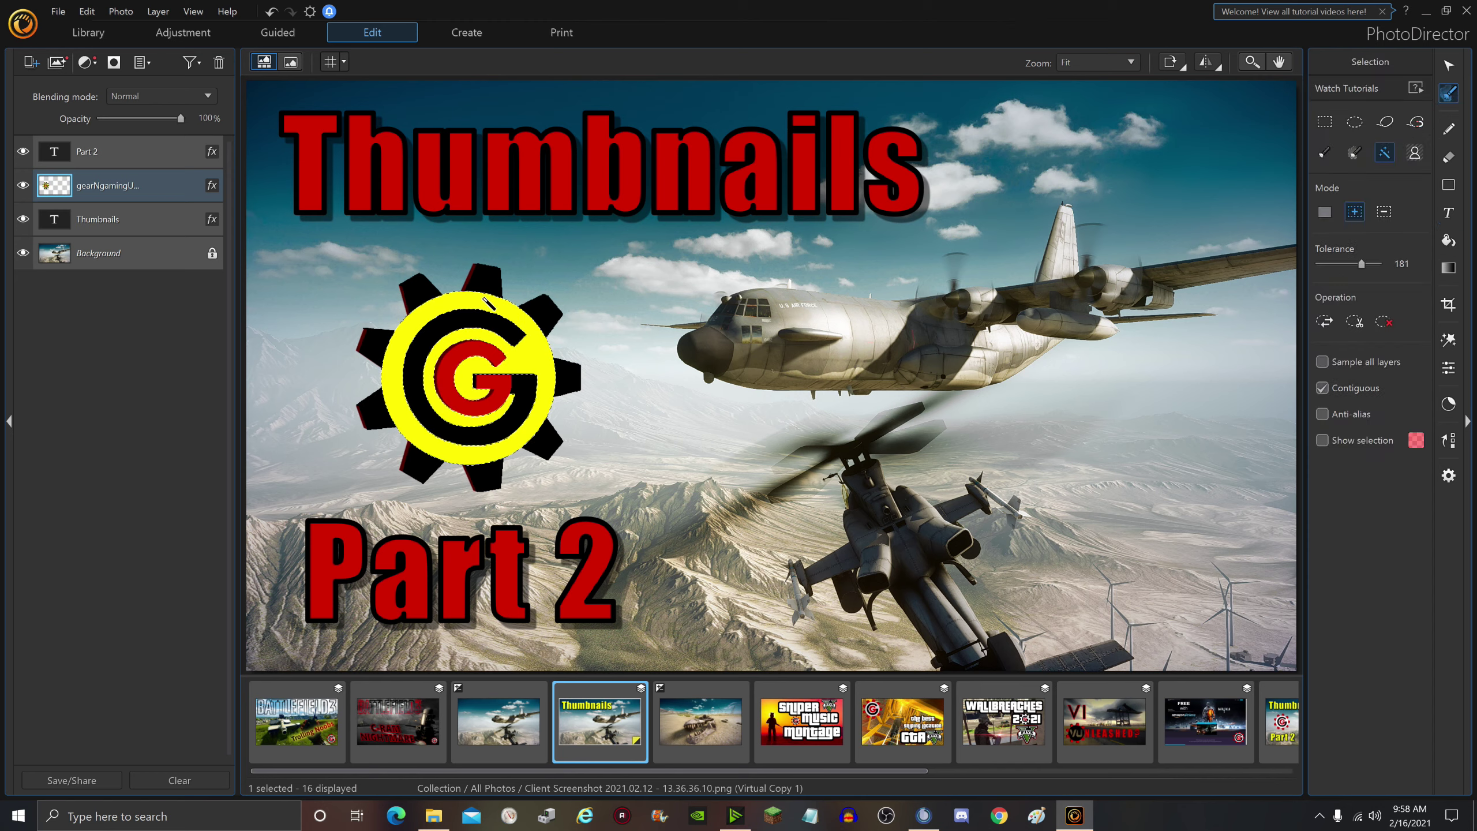
pyautogui.press('Delete')
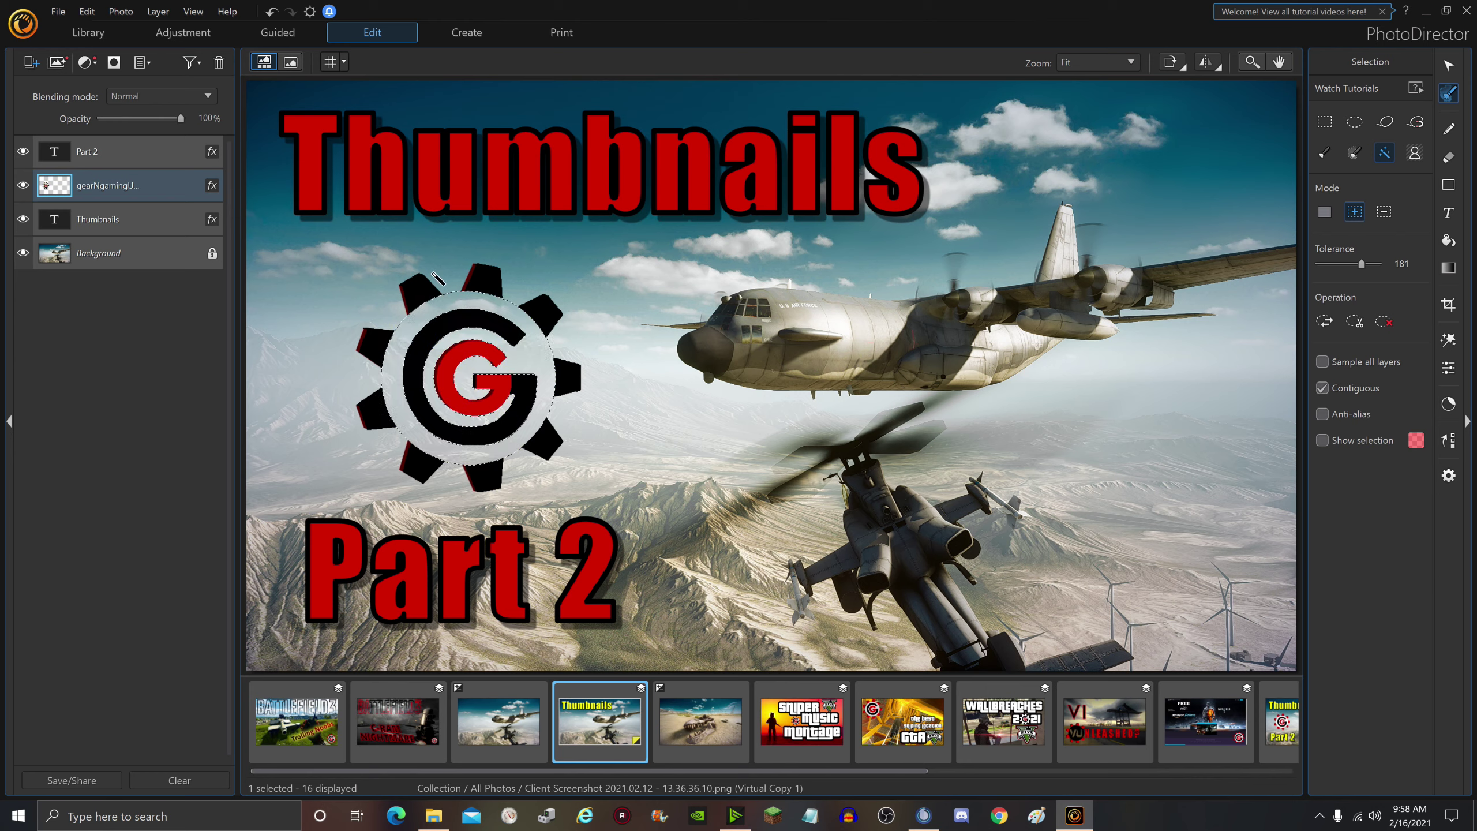
pyautogui.click(1449, 66)
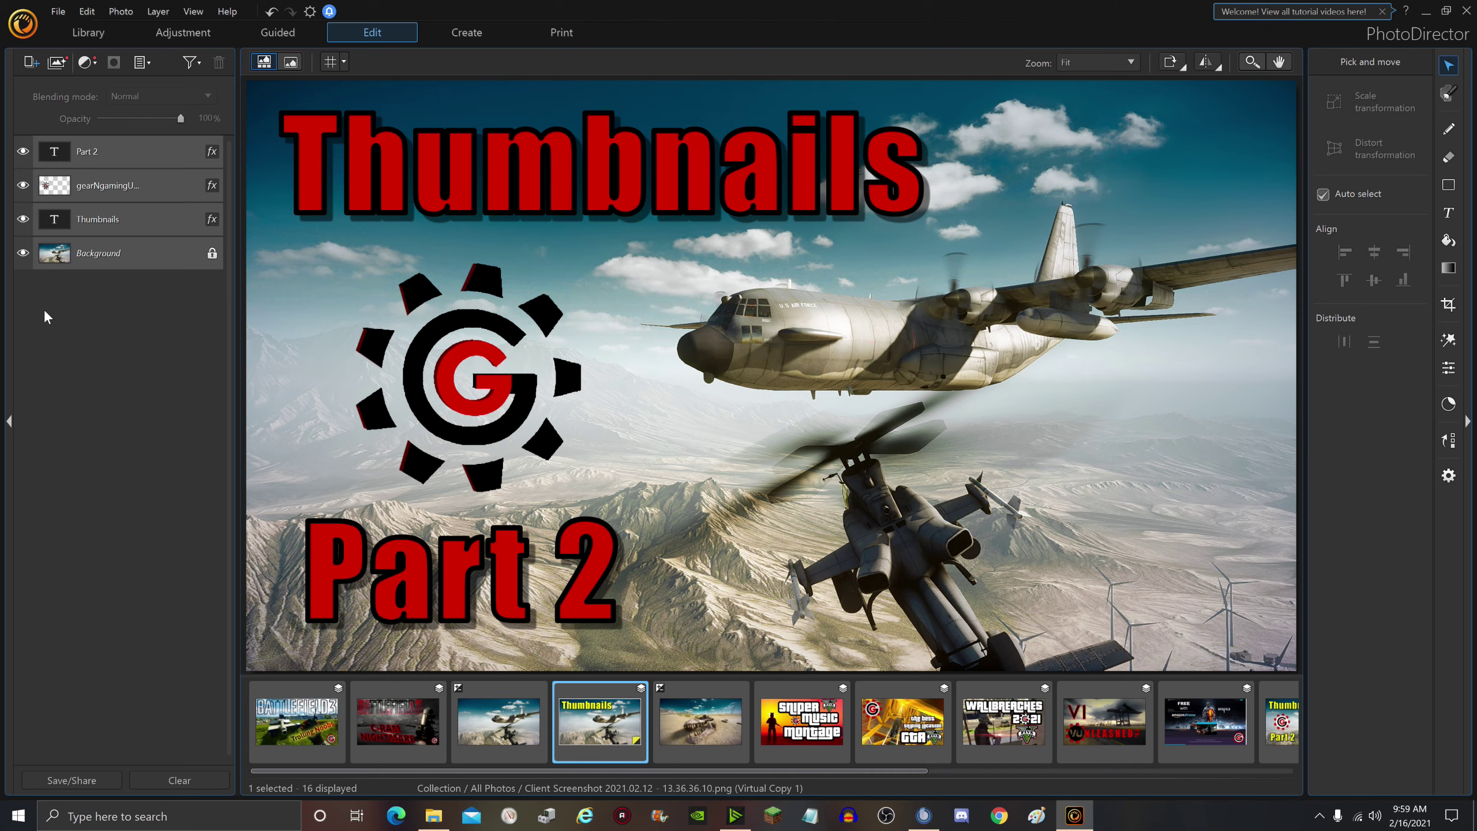
# Step: Preview the recoloured thumbnail at 25 % zoom and return to the fitted view
pyautogui.click(1095, 65)
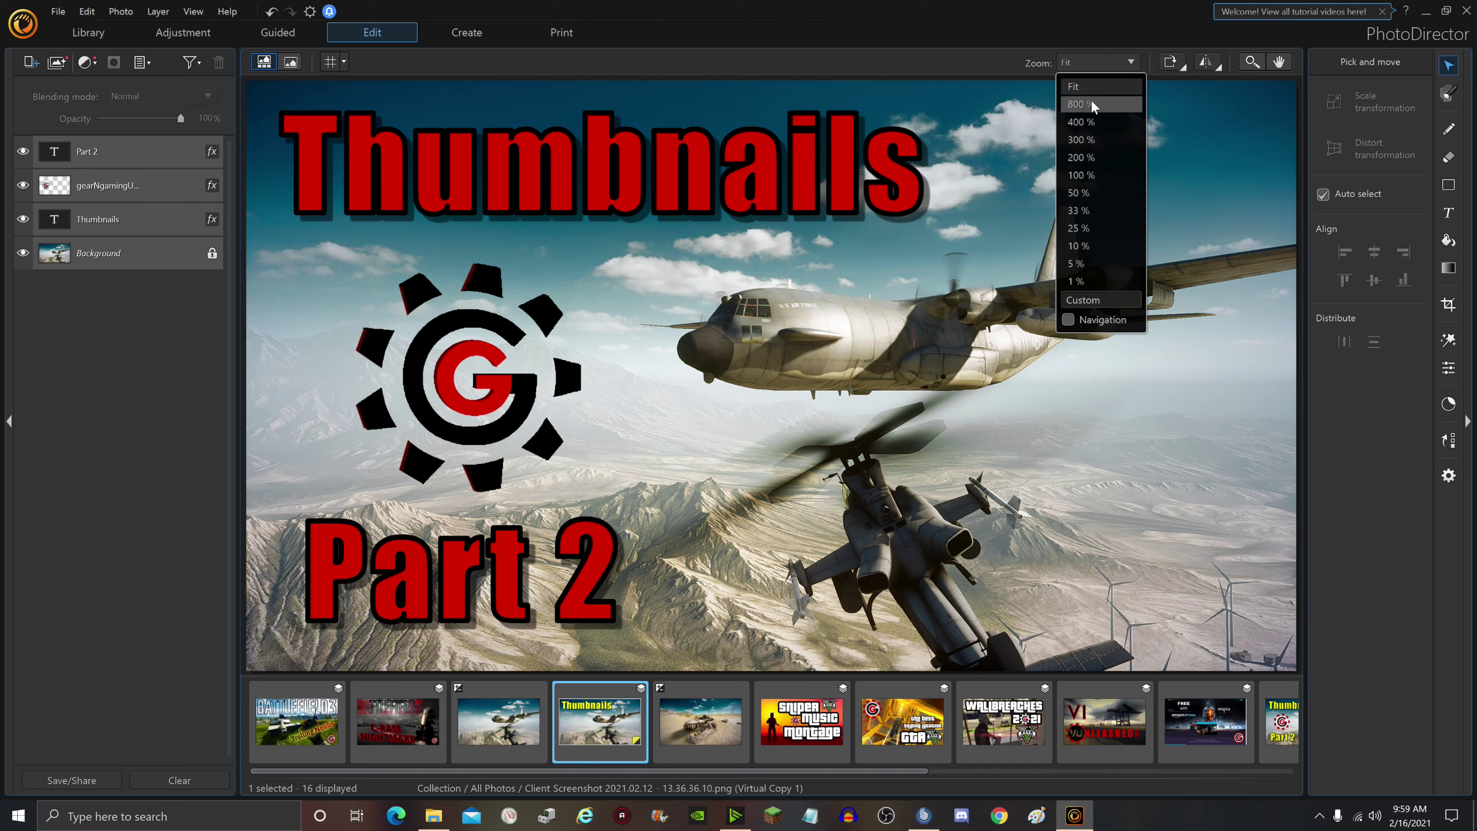
pyautogui.click(1085, 227)
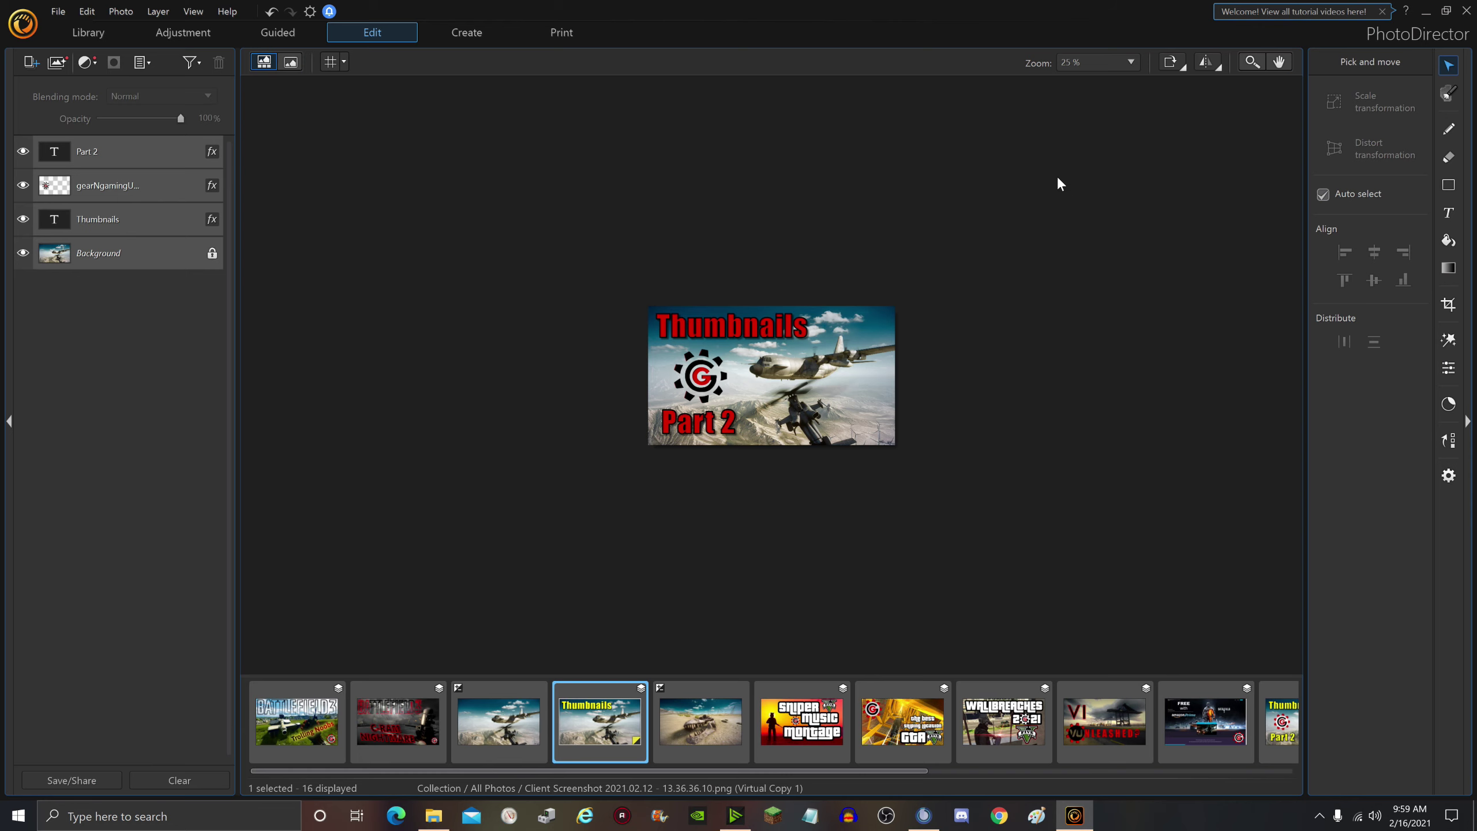
pyautogui.click(1123, 61)
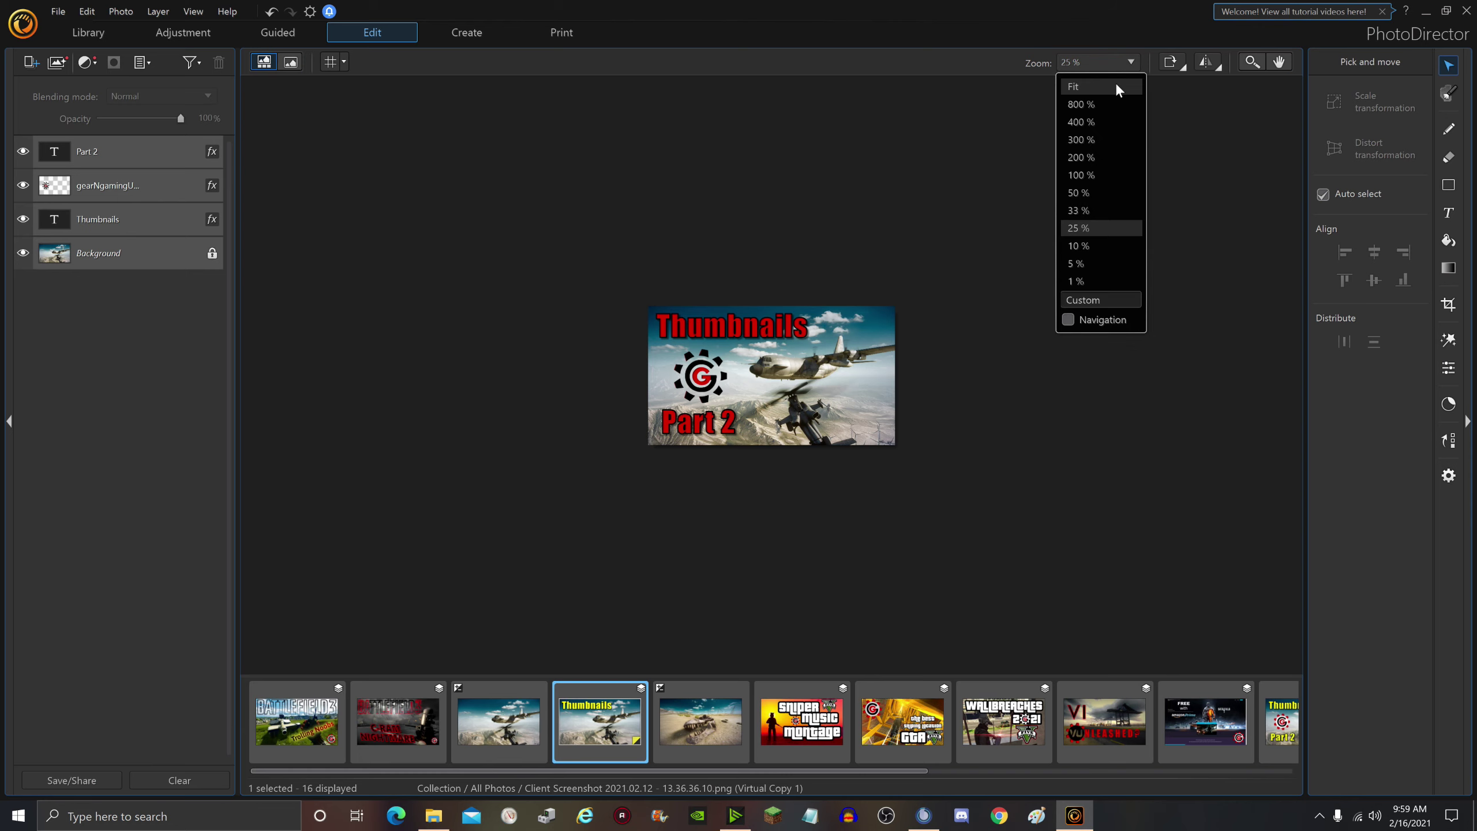
pyautogui.click(1117, 87)
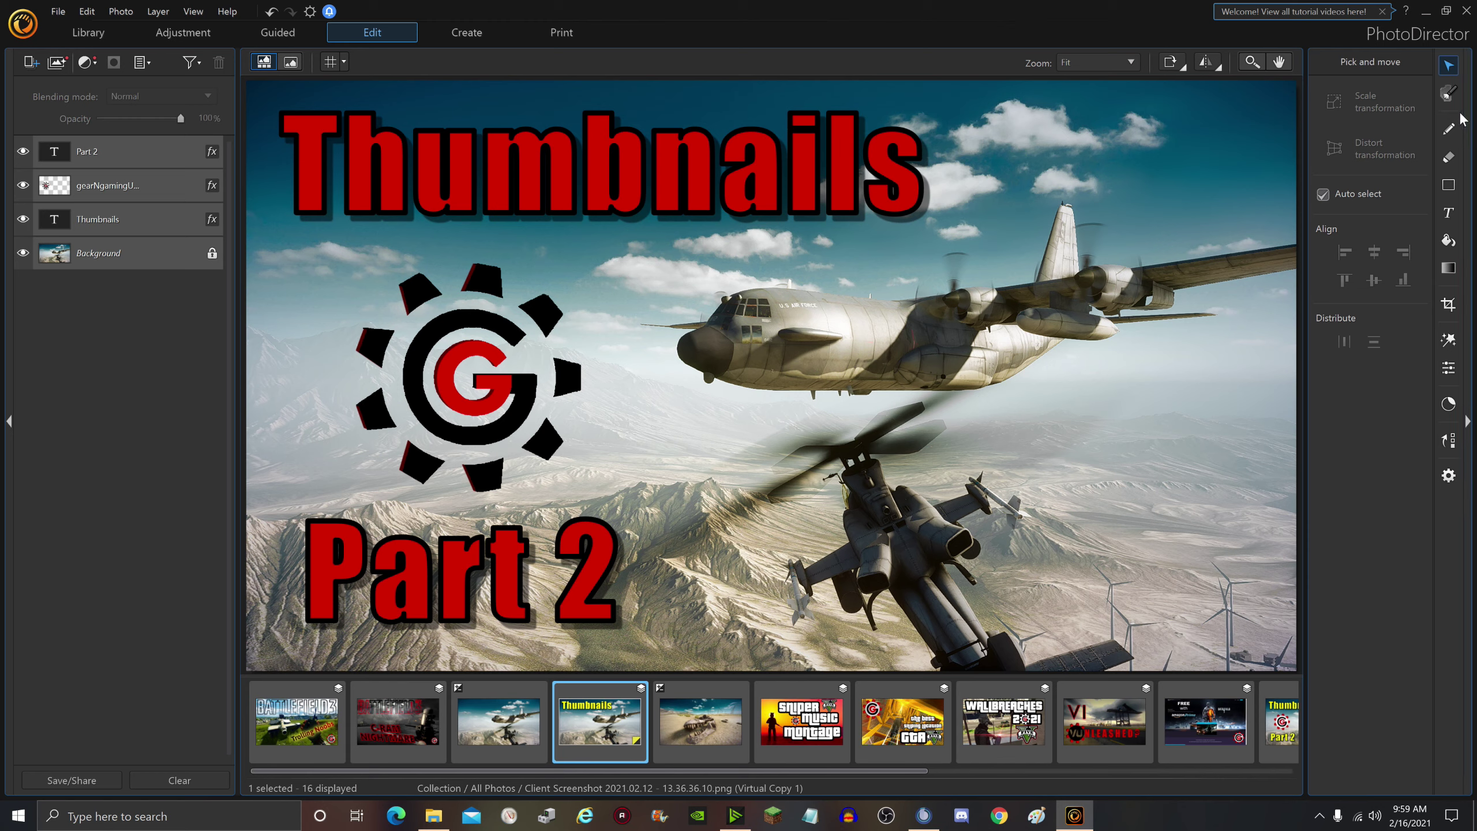
# Step: Try the gear logo beneath the plane's wing, beside the helicopter, and preview the layout at 25 % zoom
pyautogui.click(494, 292)
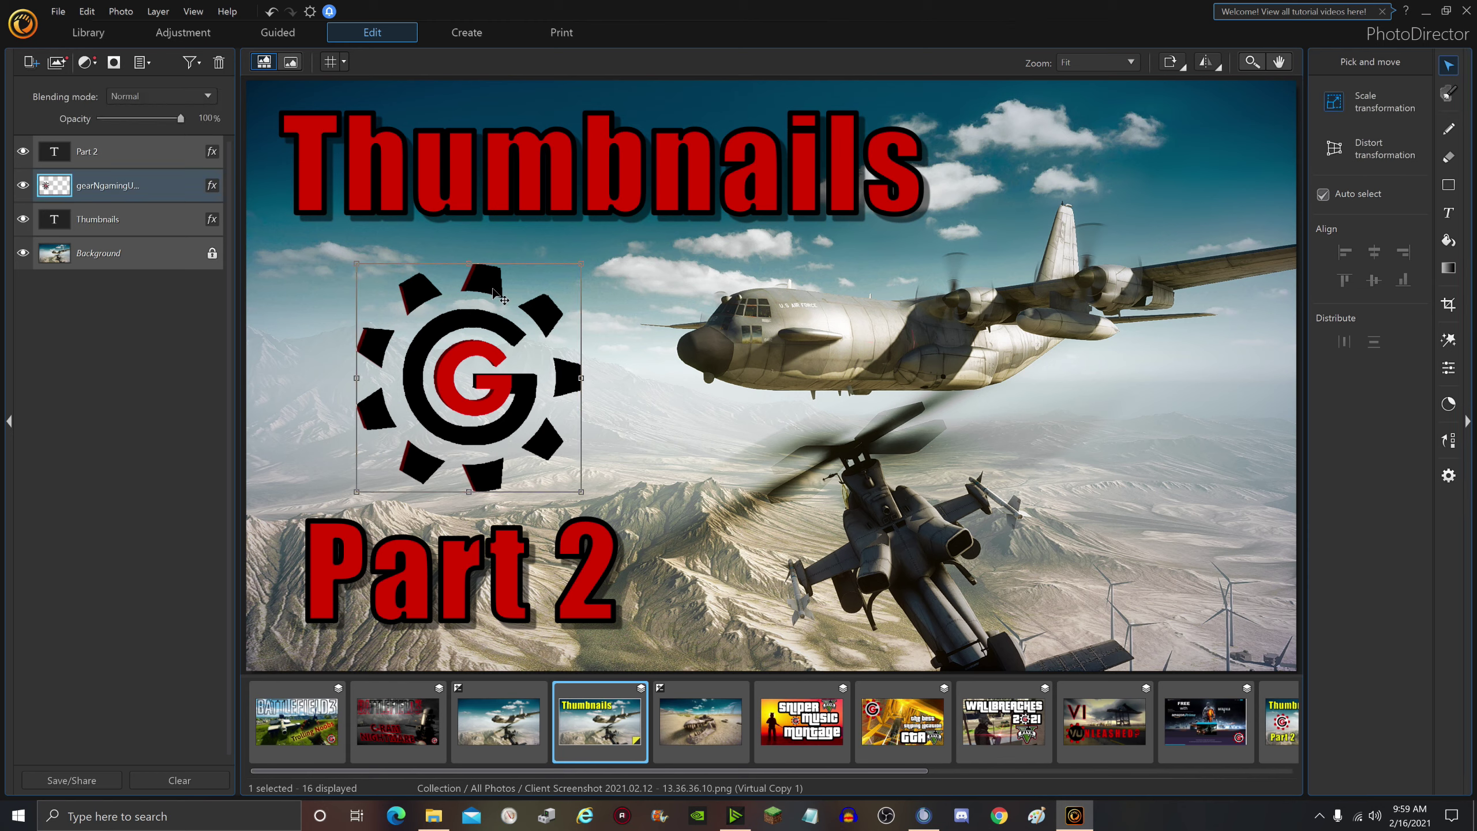
pyautogui.moveTo(492, 279); pyautogui.dragTo(1199, 363)
pyautogui.click(169, 356)
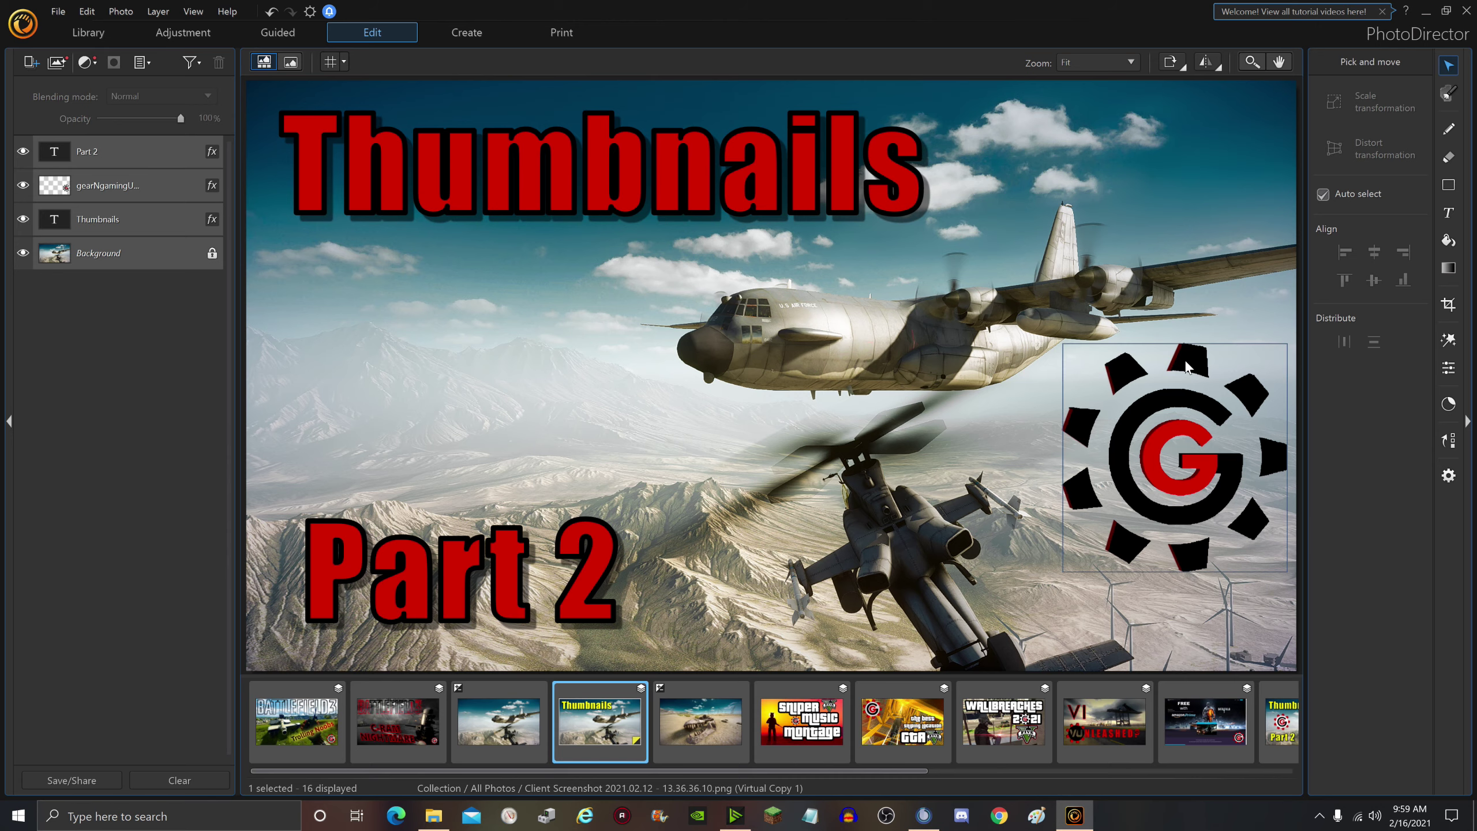
pyautogui.click(1112, 67)
pyautogui.click(1080, 218)
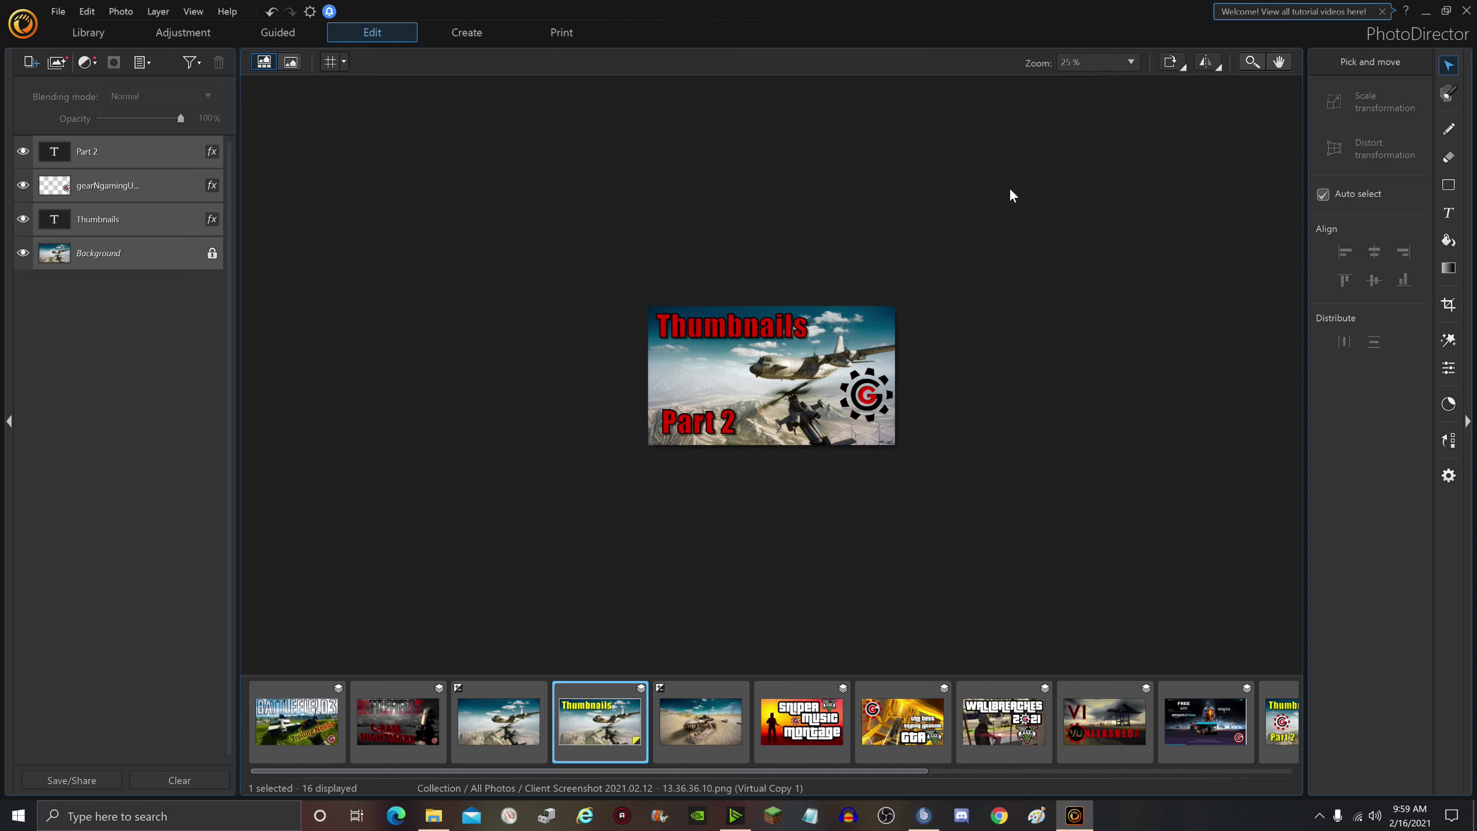
# Step: Move the gear logo back between the two texts and shift "Part 2" slightly up and right to centre it beneath
pyautogui.moveTo(874, 400); pyautogui.dragTo(713, 377)
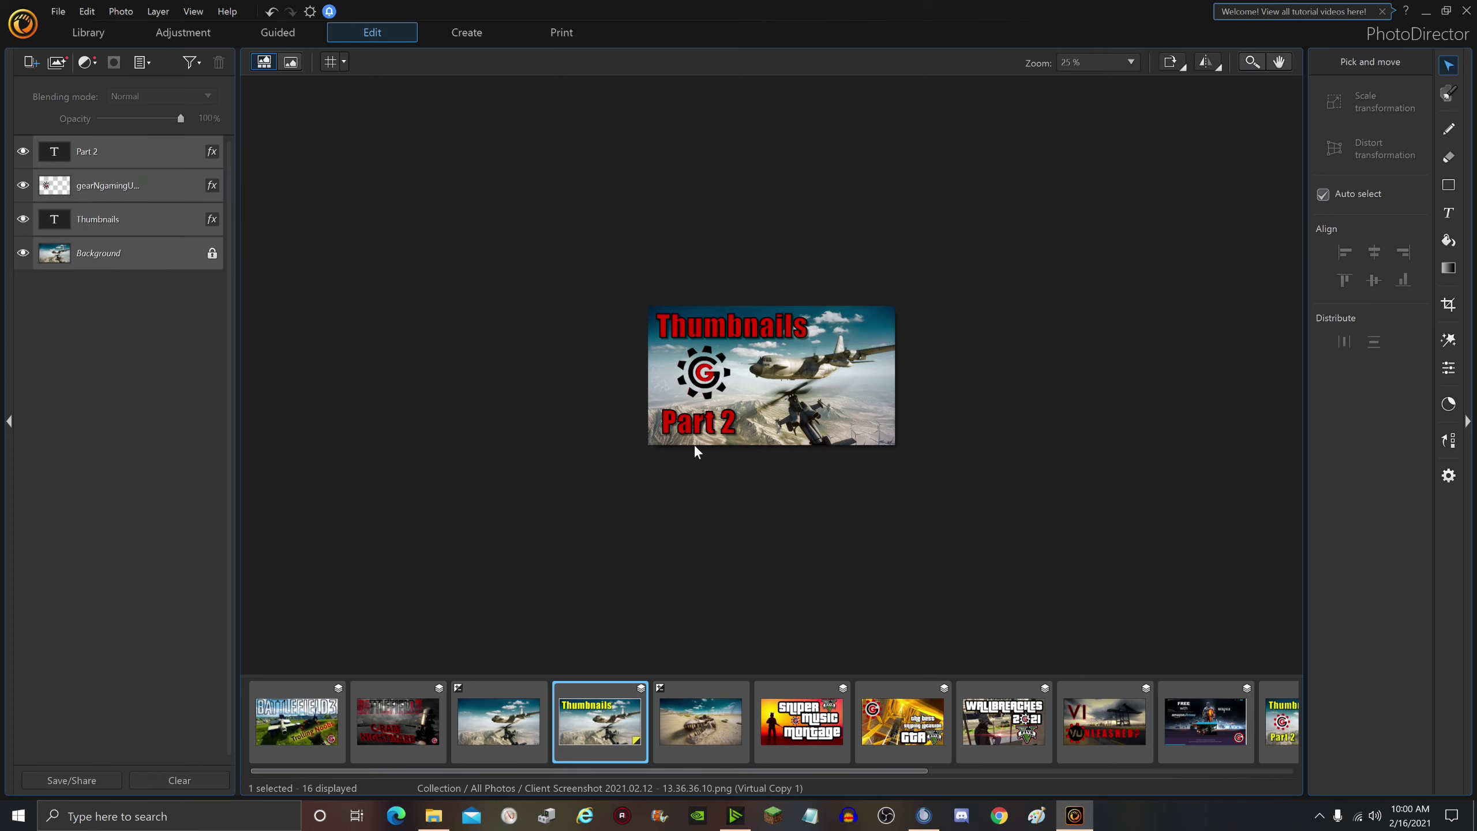
pyautogui.click(718, 430)
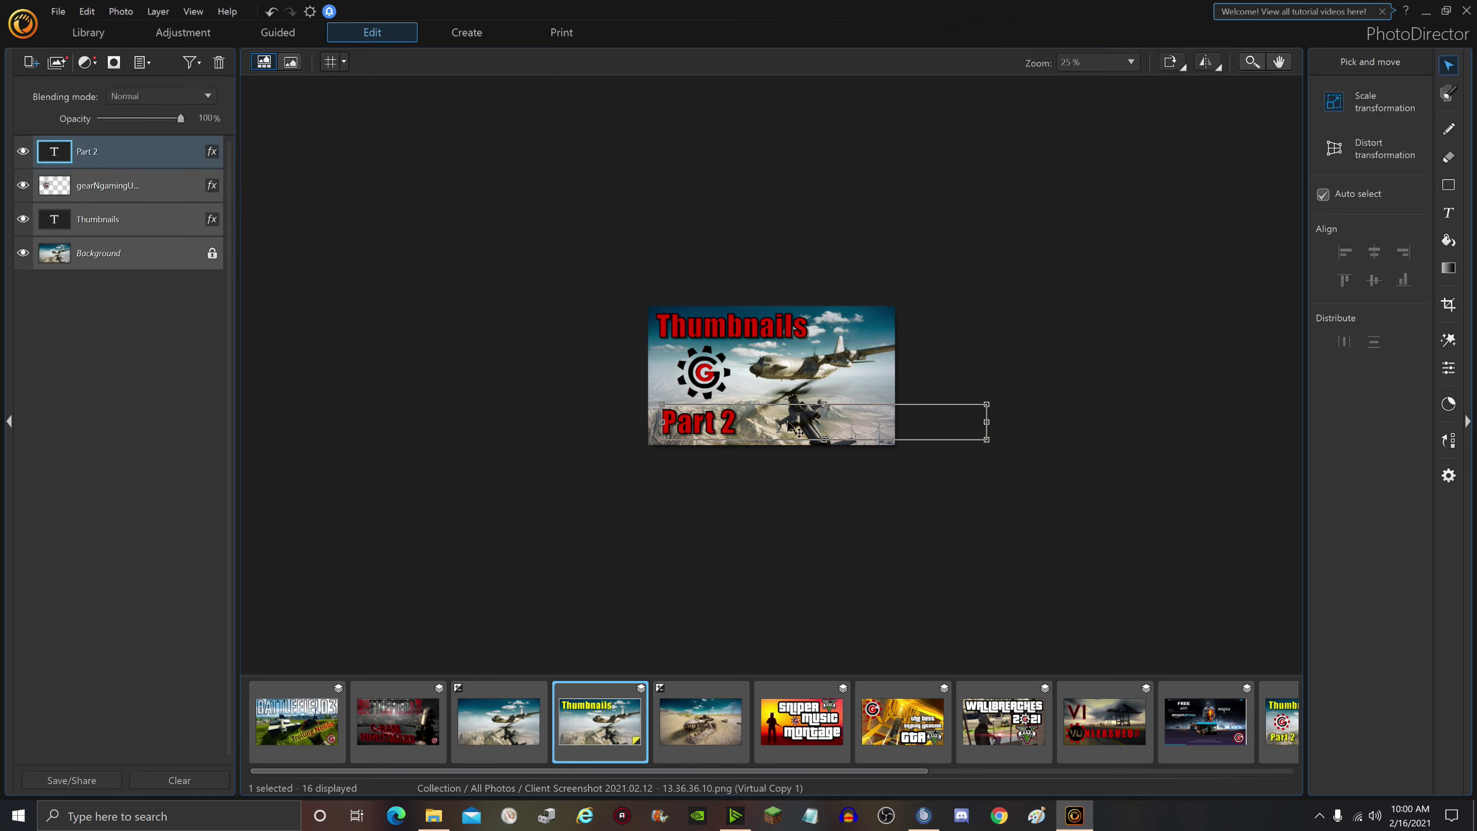
pyautogui.moveTo(789, 424); pyautogui.dragTo(800, 425)
pyautogui.click(379, 356)
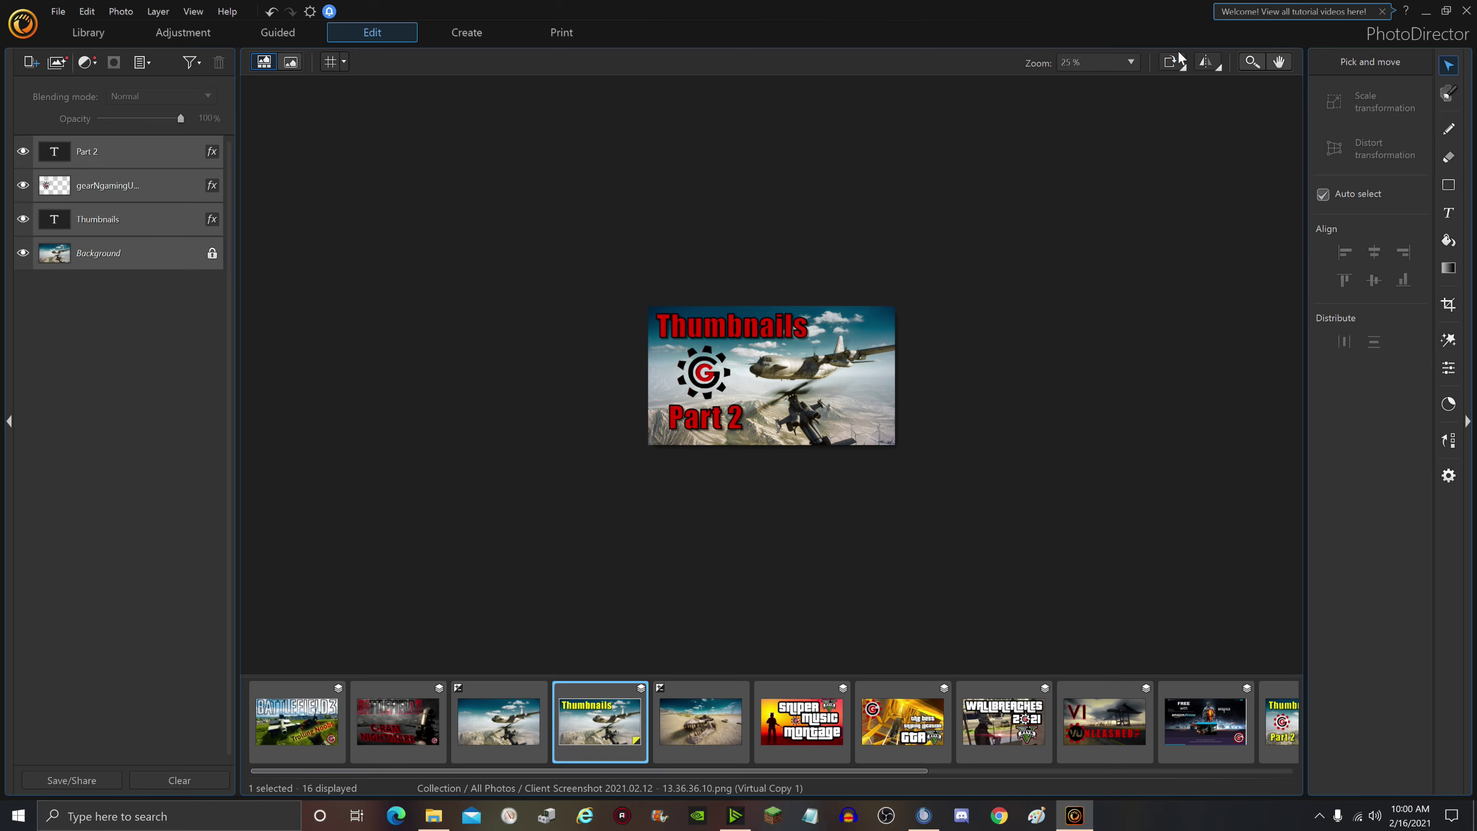
# Step: Check the layout in the fitted view and again at 25 % zoom
pyautogui.click(1129, 62)
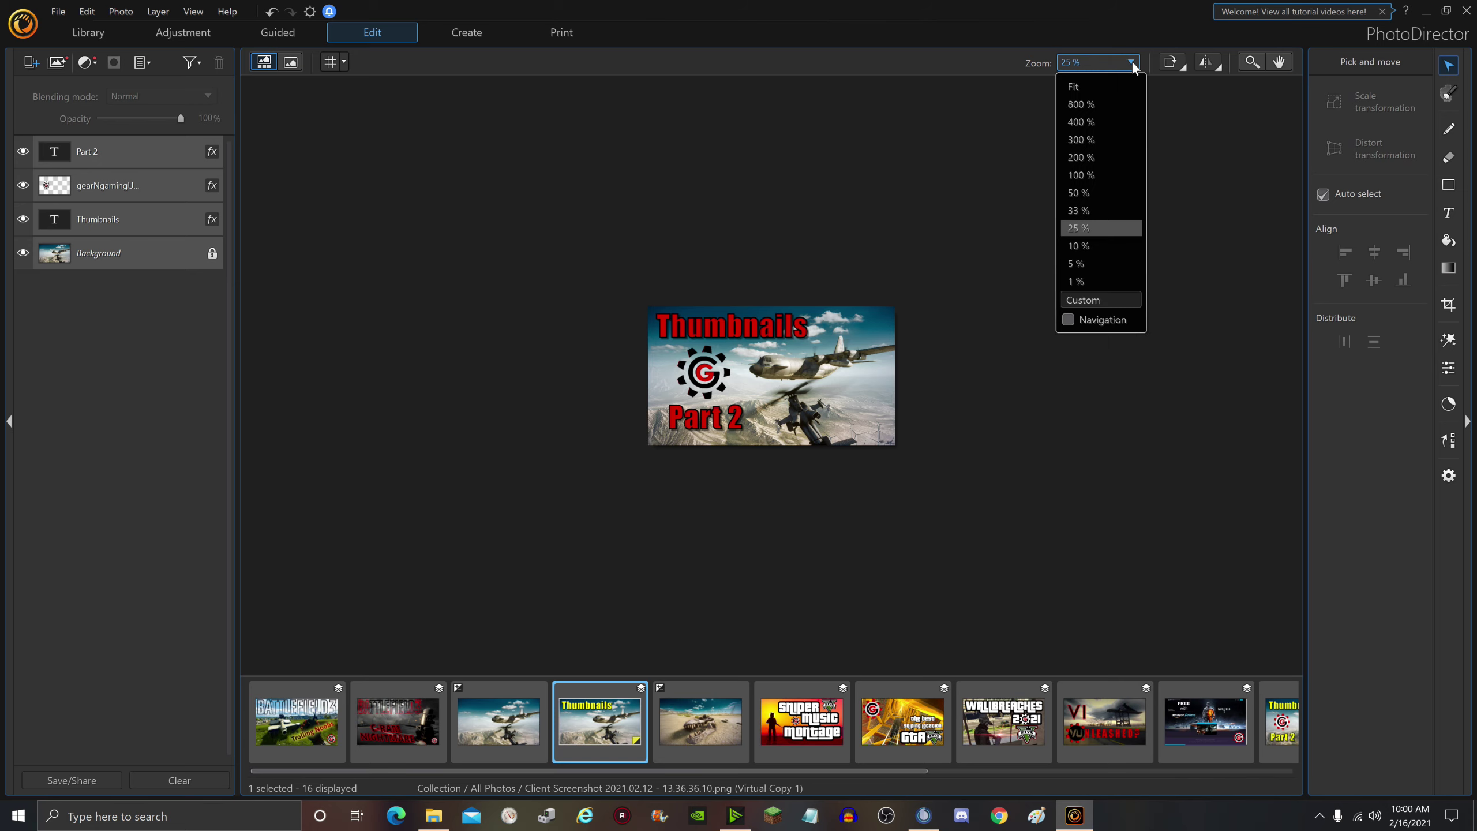
pyautogui.click(1073, 88)
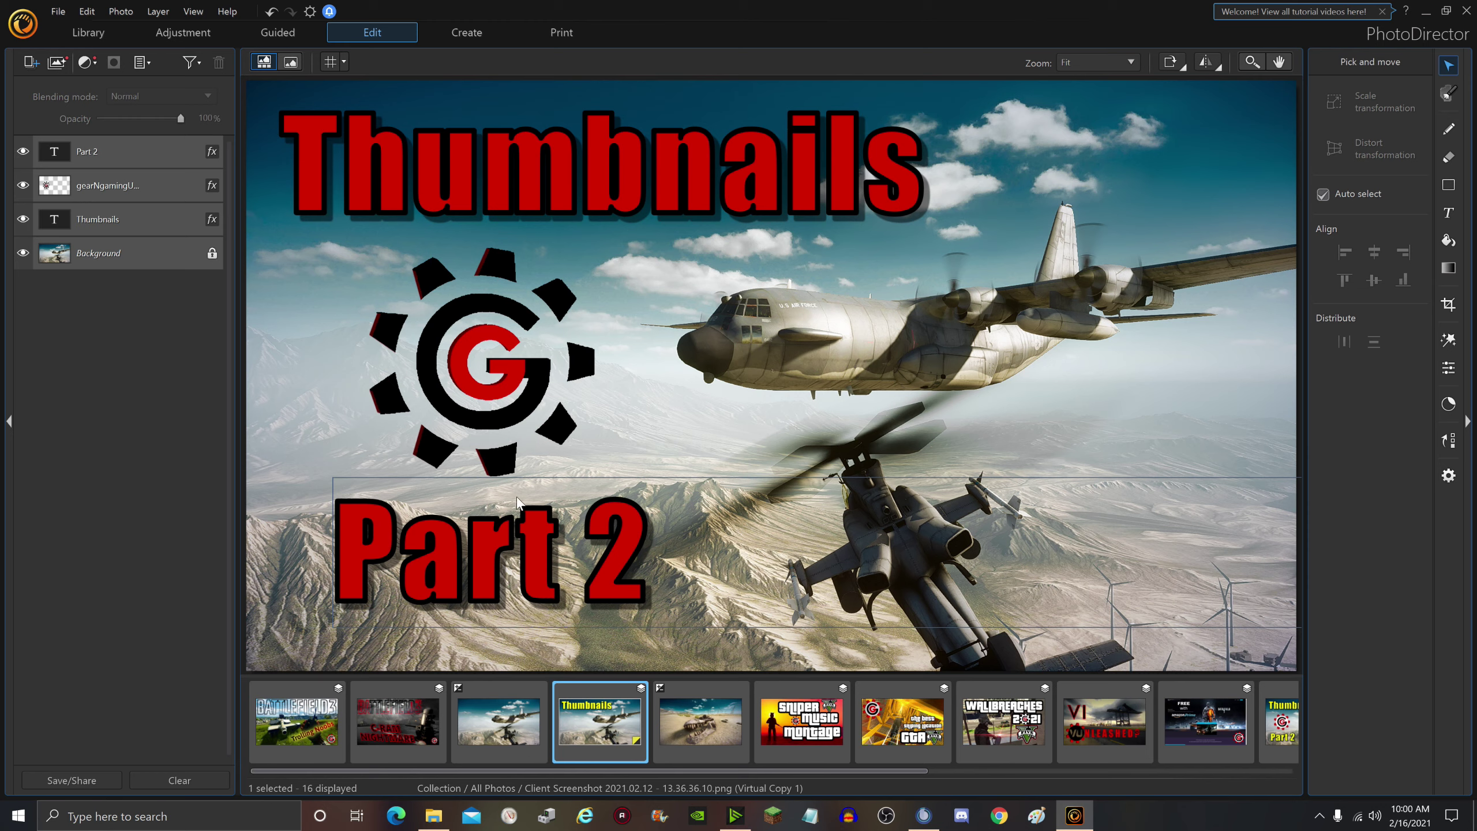
pyautogui.click(1099, 63)
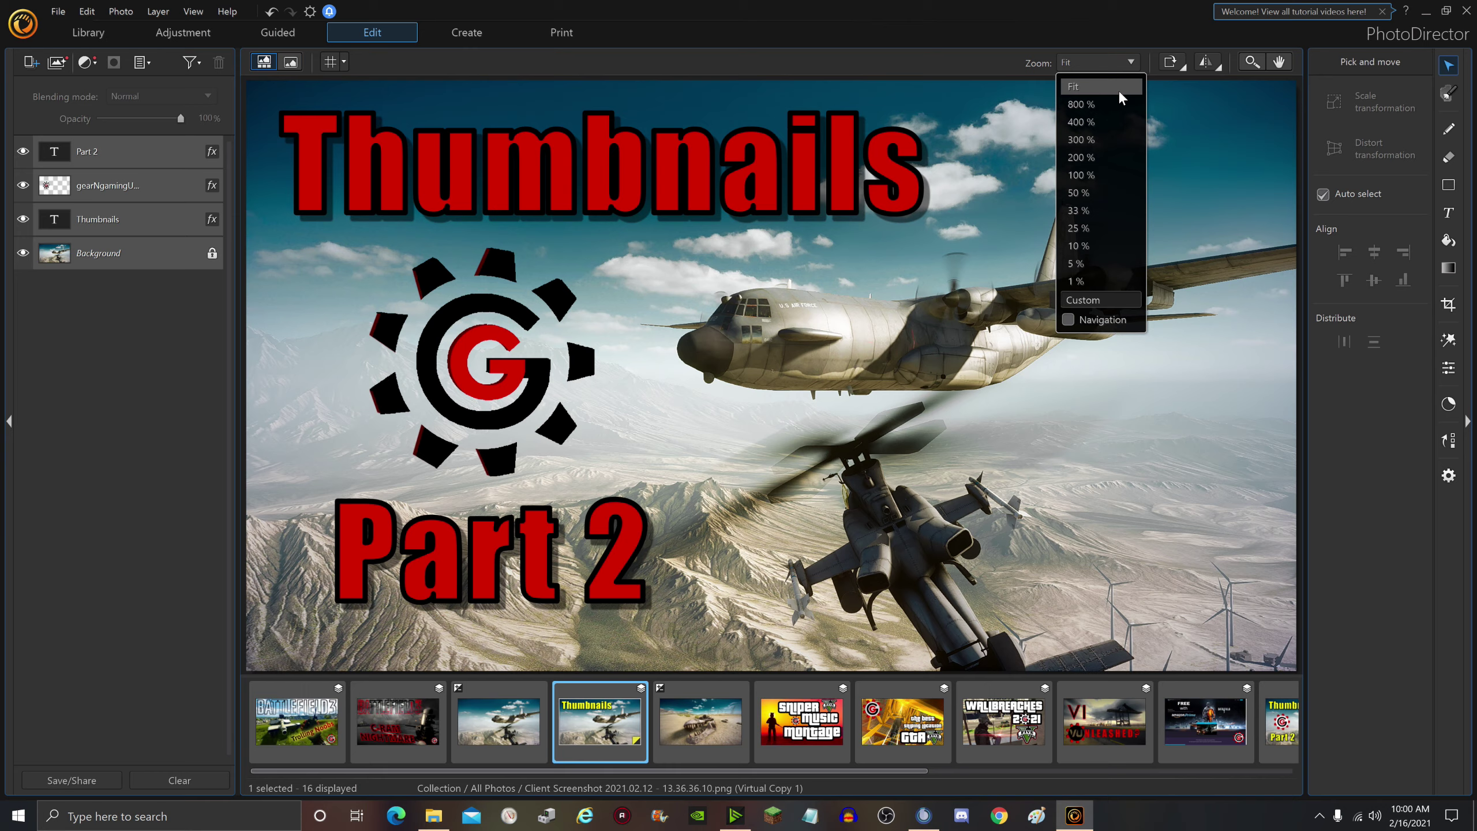
pyautogui.click(1083, 229)
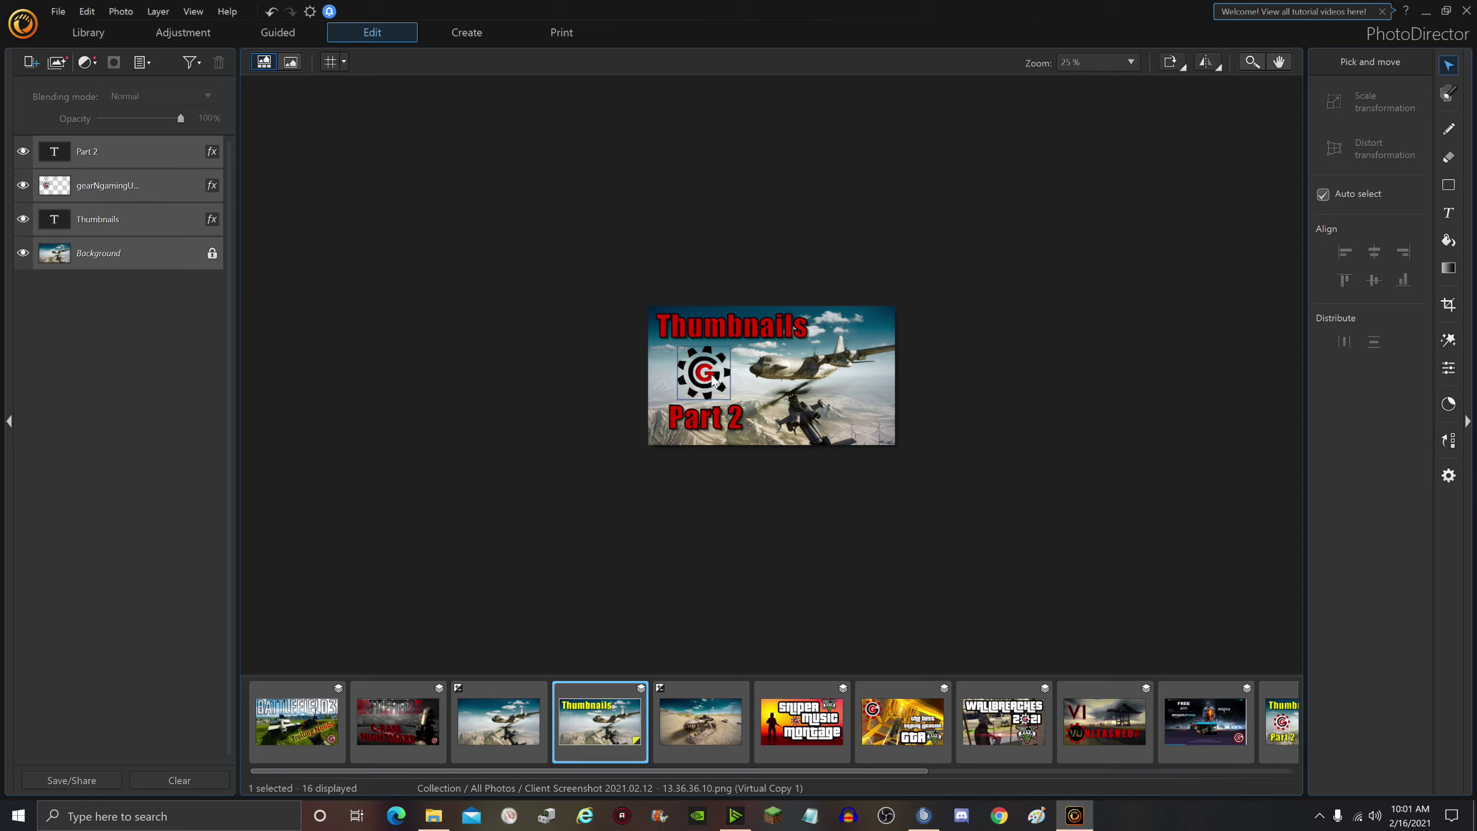
# Step: Hide the gear logo layer and move the "Part 2" text up directly beneath "Thumbnails"
pyautogui.click(23, 186)
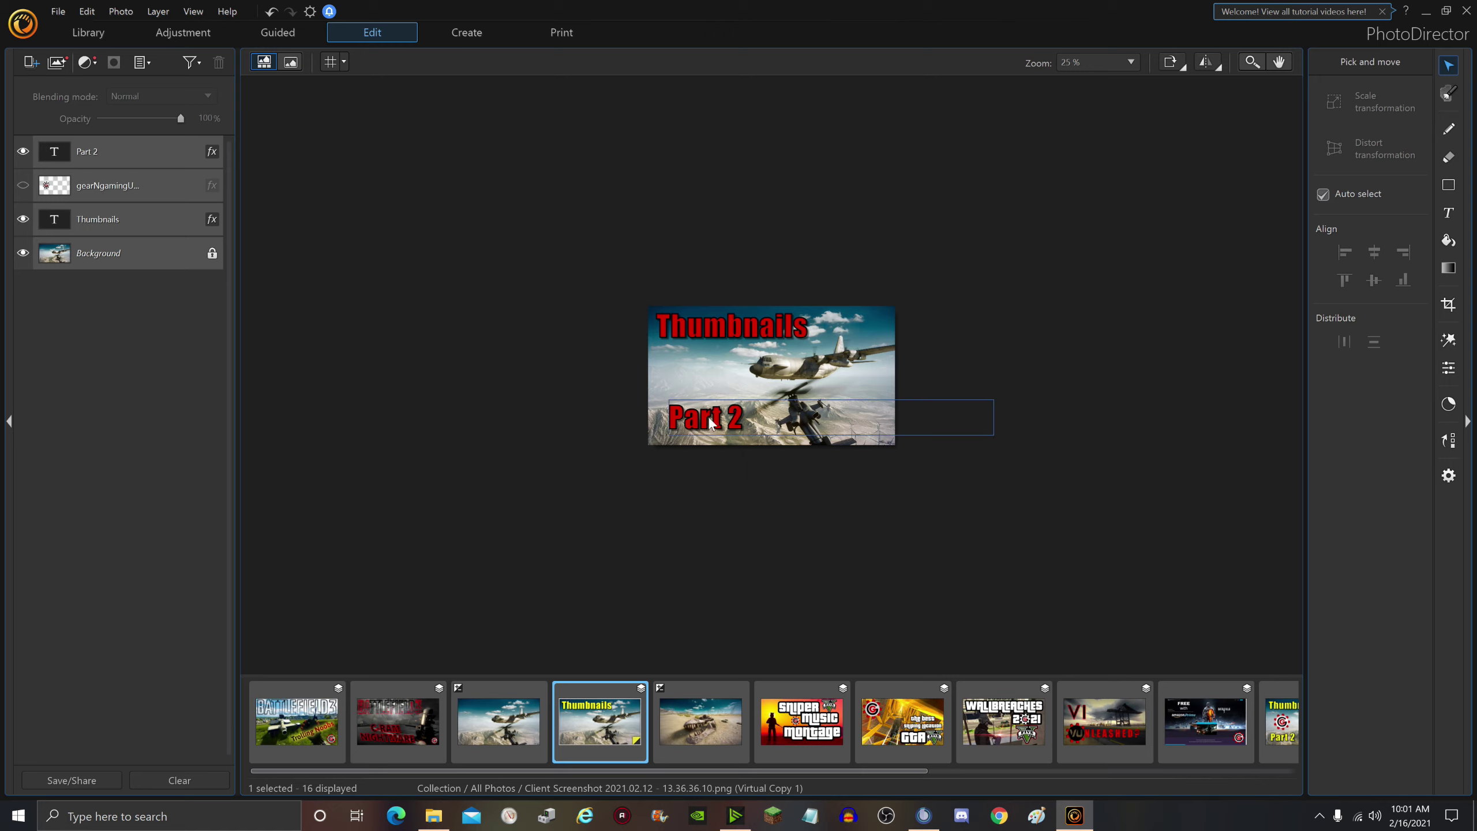
pyautogui.click(739, 429)
pyautogui.moveTo(738, 431); pyautogui.dragTo(728, 372)
pyautogui.click(567, 396)
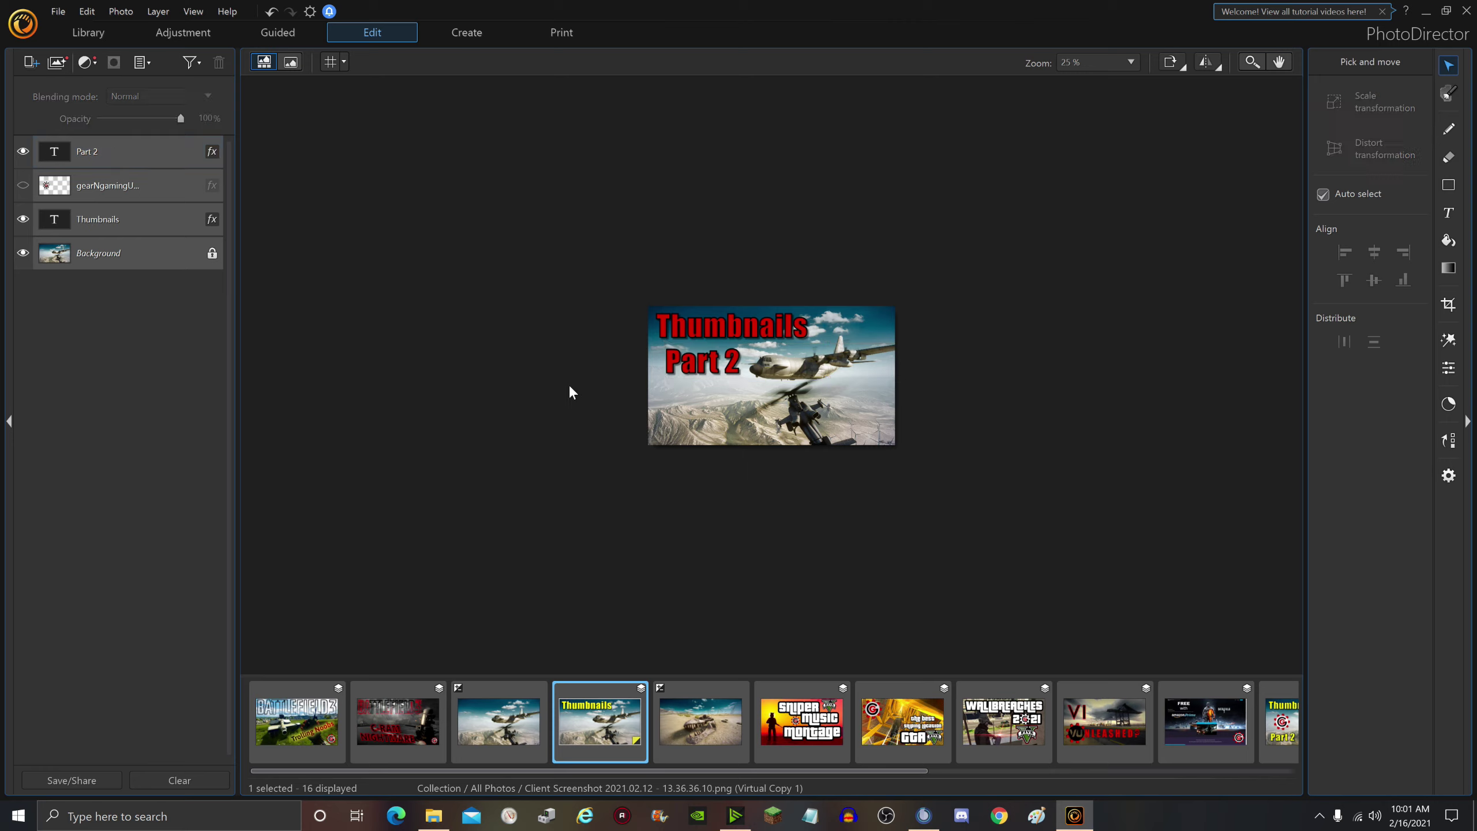
# Step: Show the gear logo layer, try the logo beneath the "Part 2" text, and hide the layer again
pyautogui.click(23, 185)
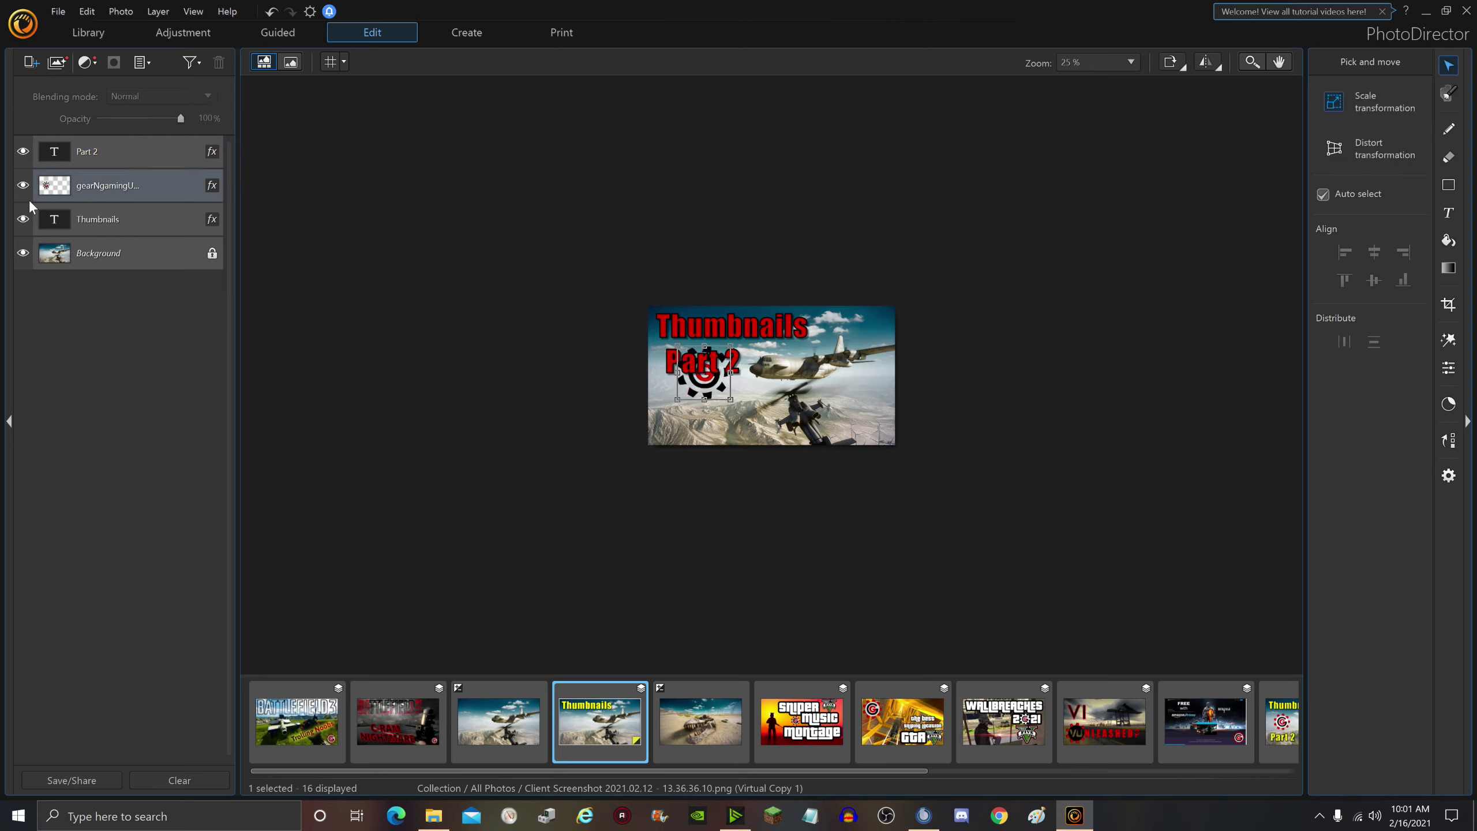
pyautogui.moveTo(725, 404)
pyautogui.mouseDown()
pyautogui.moveTo(724, 432)
pyautogui.moveTo(700, 399)
pyautogui.moveTo(725, 431)
pyautogui.mouseUp()
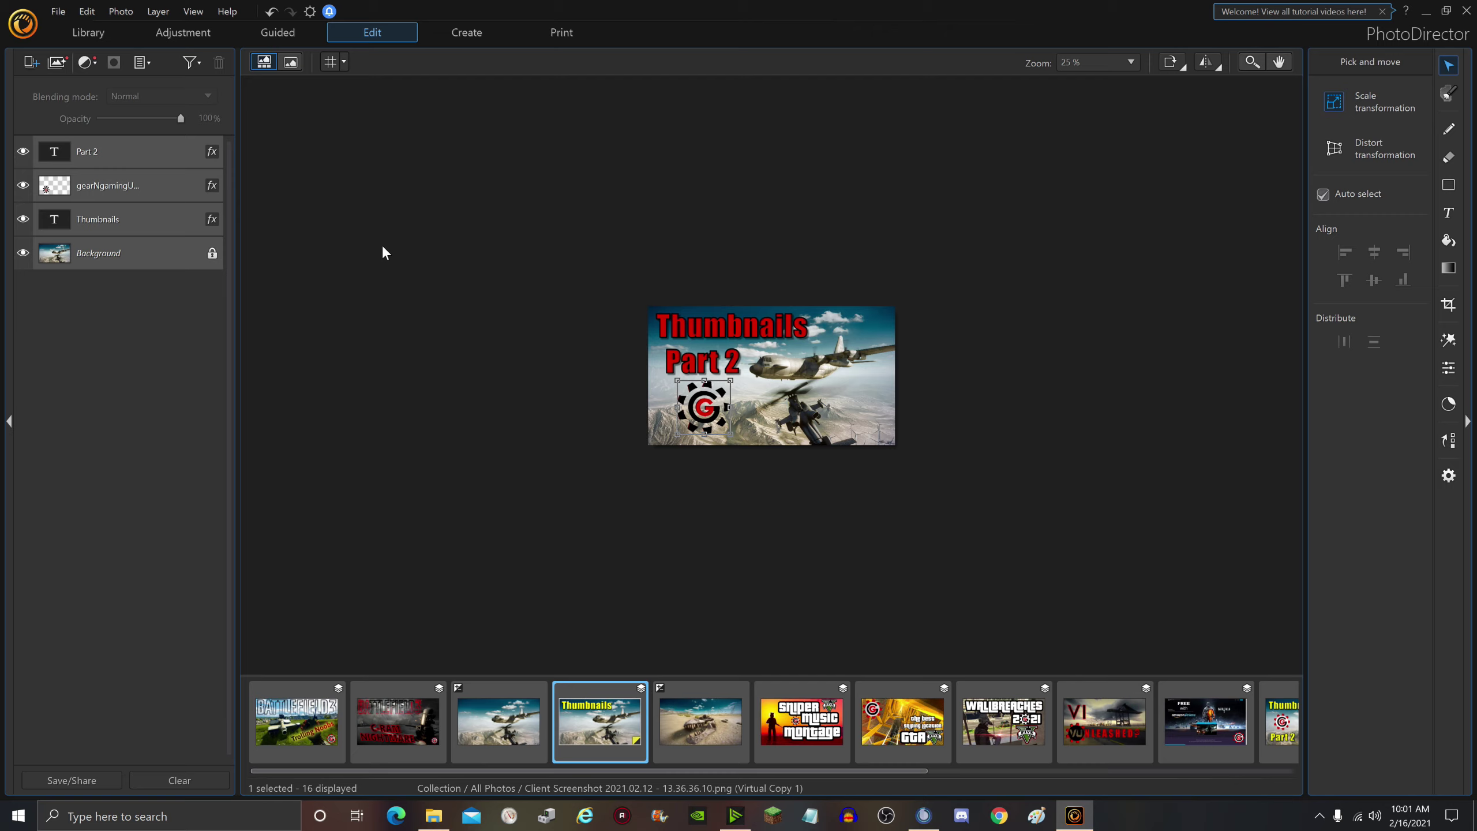
pyautogui.click(23, 186)
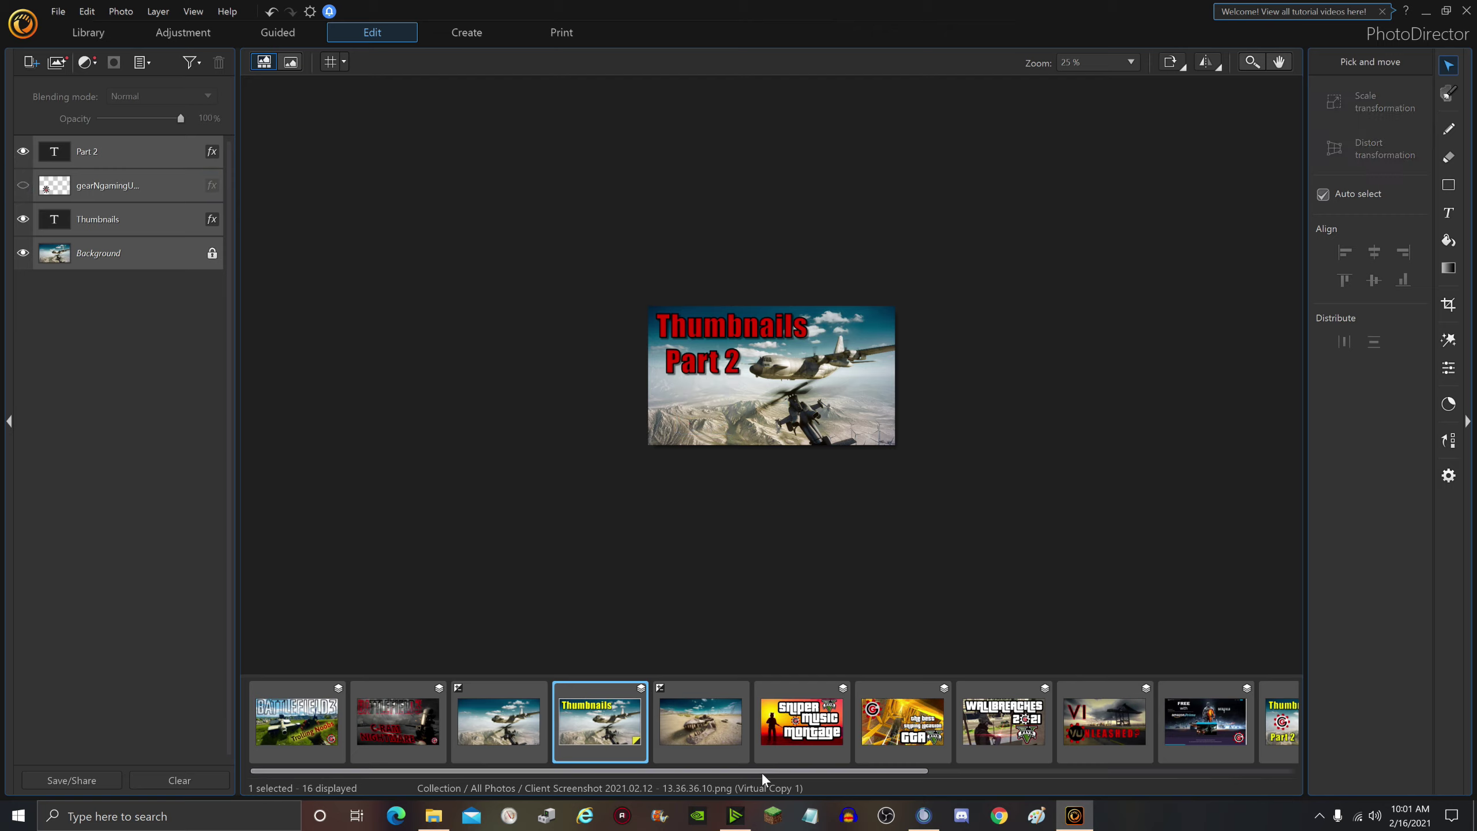
# Step: Copy the red-and-white gear logo from the saved yellow-text thumbnail, keeping current changes as a virtual copy, and paste it into the red-text version
pyautogui.moveTo(768, 770); pyautogui.dragTo(951, 768)
pyautogui.click(1025, 717)
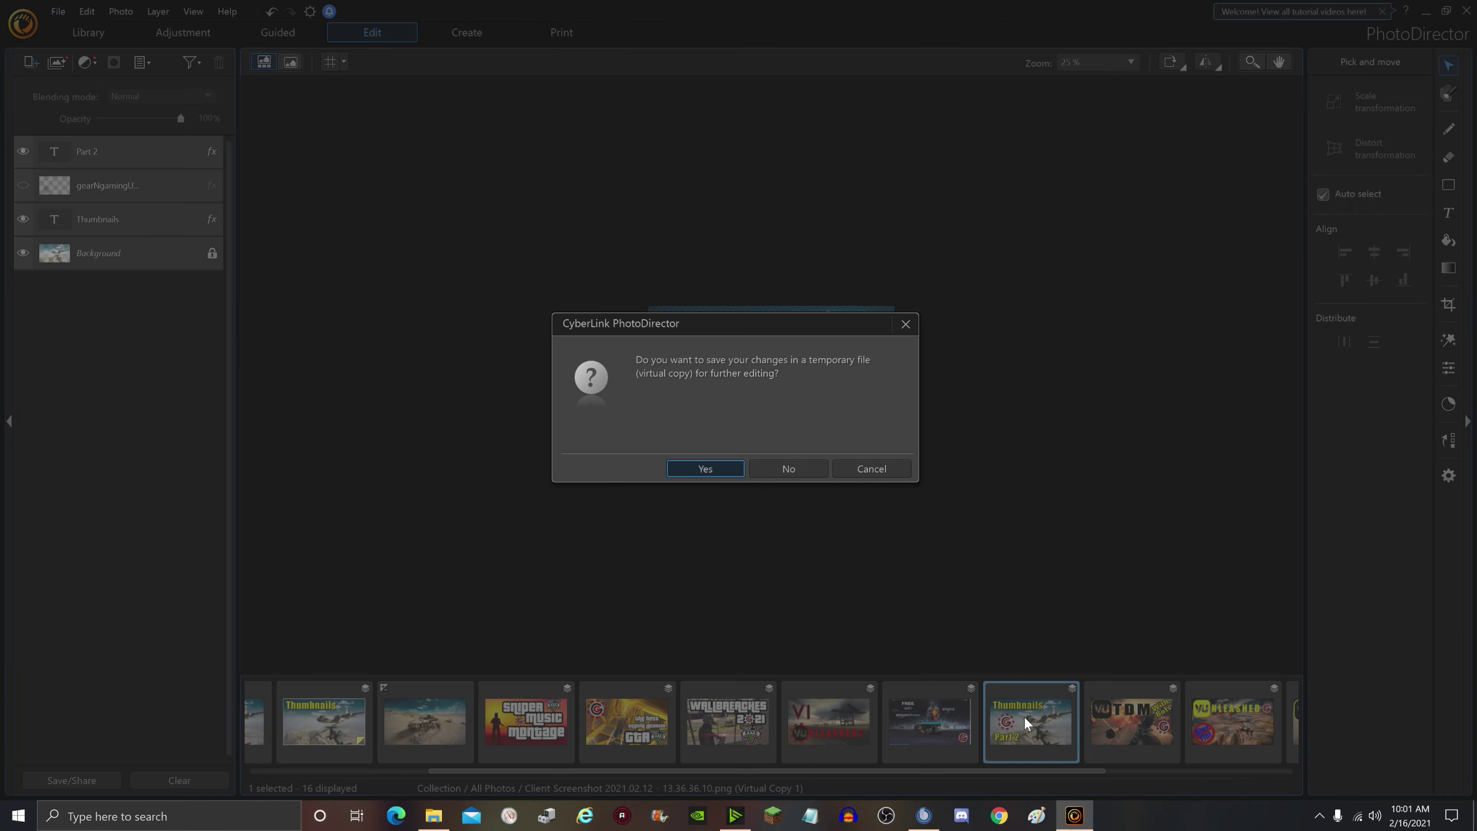
pyautogui.click(713, 469)
pyautogui.click(87, 11)
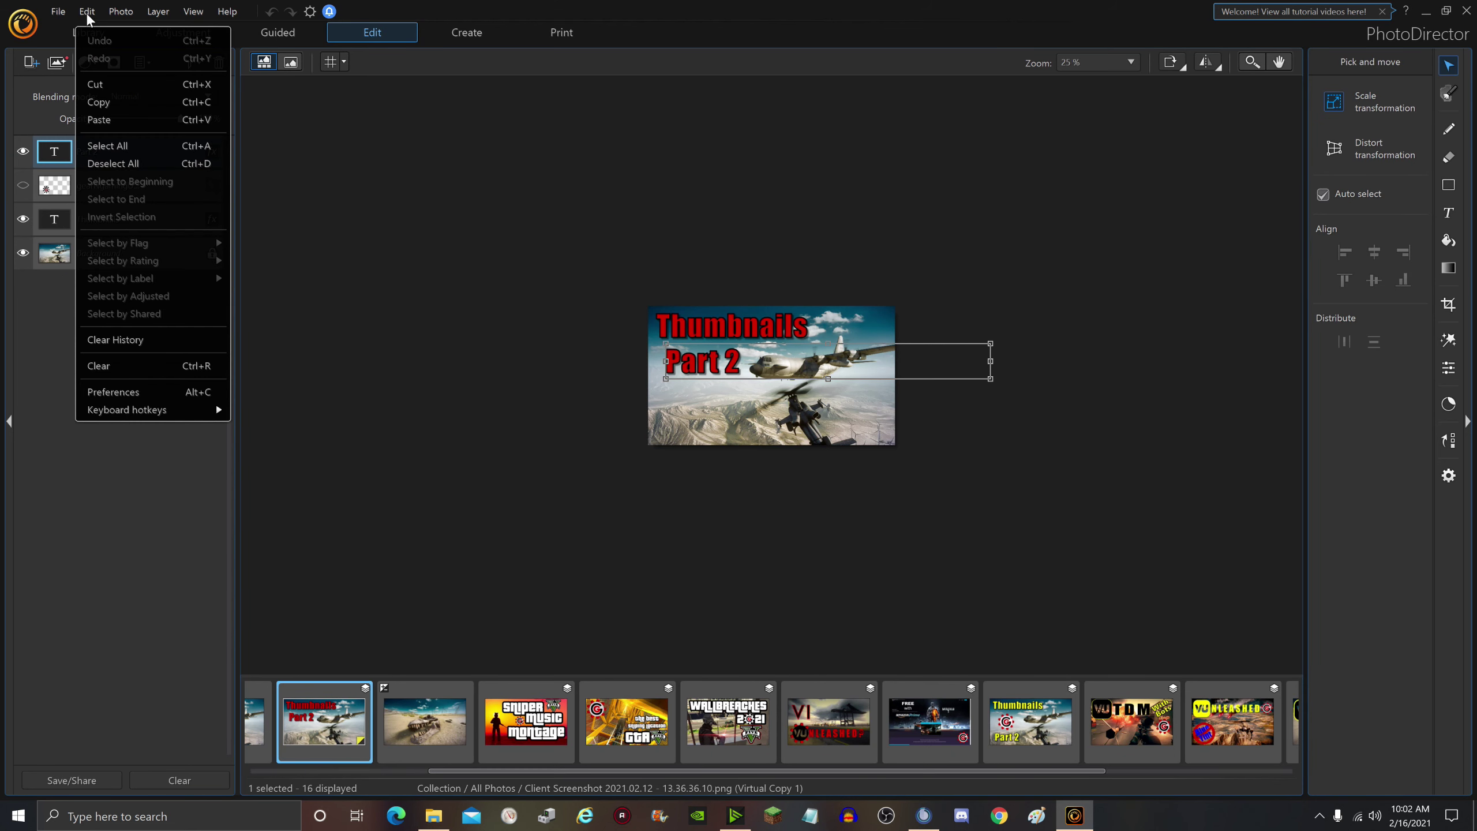
pyautogui.click(98, 120)
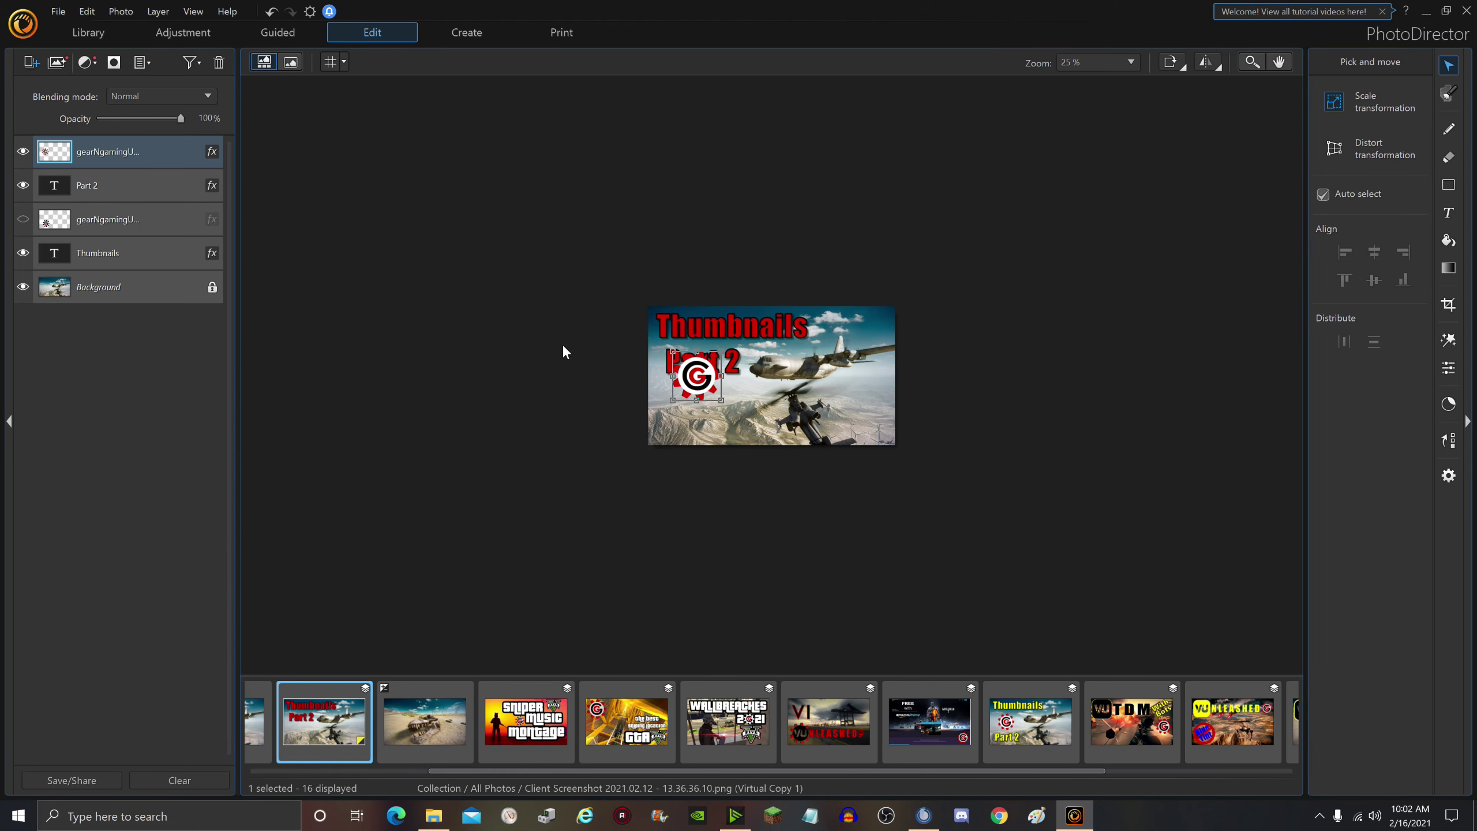
# Step: Move the pasted gear logo beneath "Part 2" and lower the "Part 2" text slightly to even out the spacing
pyautogui.moveTo(705, 389); pyautogui.dragTo(712, 418)
pyautogui.click(712, 368)
pyautogui.moveTo(710, 369); pyautogui.dragTo(716, 379)
pyautogui.click(495, 402)
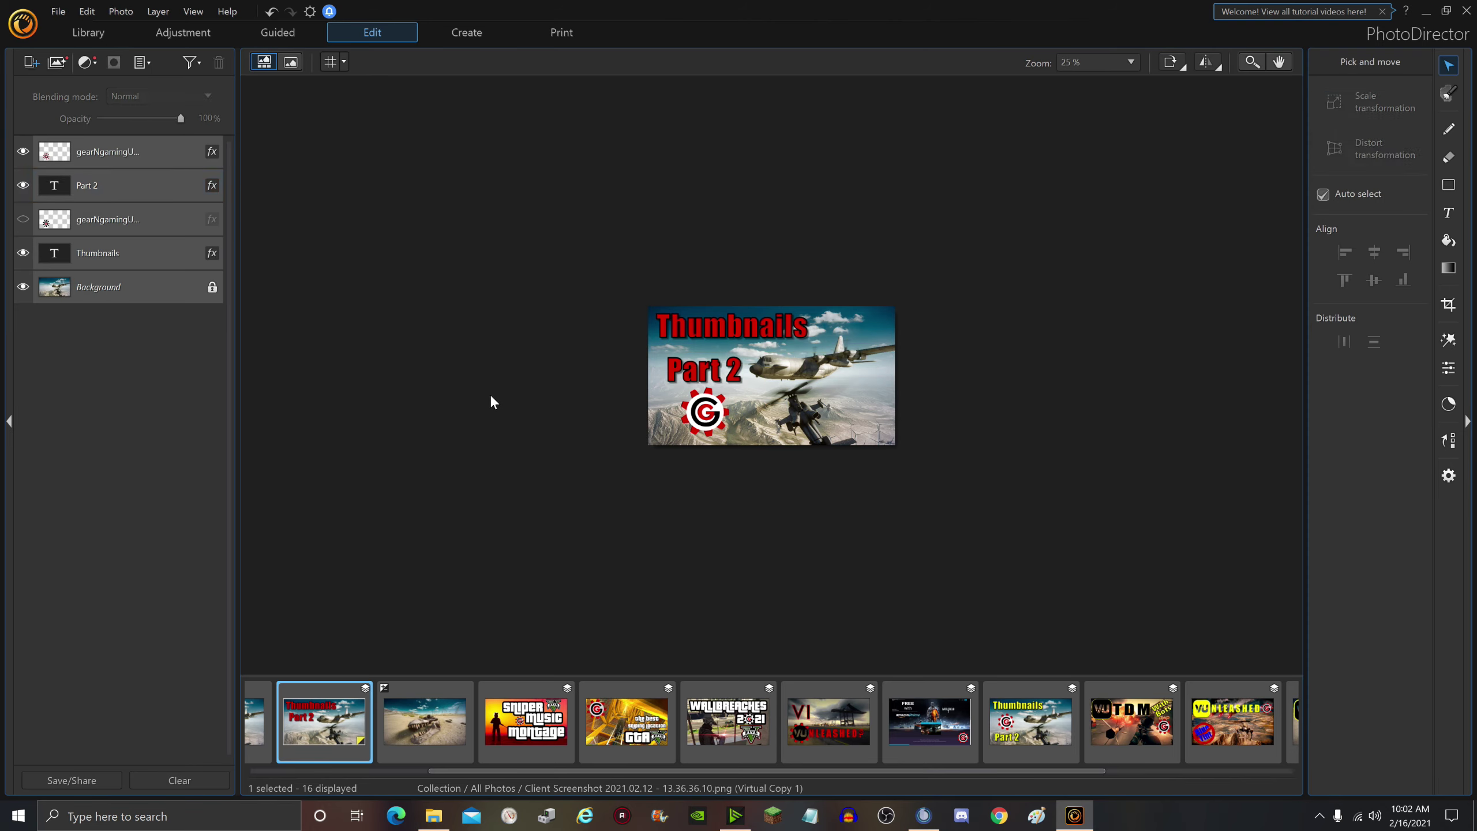
# Step: Move the "Thumbnails" text down slightly so it sits closer to the "Part 2" text
pyautogui.click(712, 331)
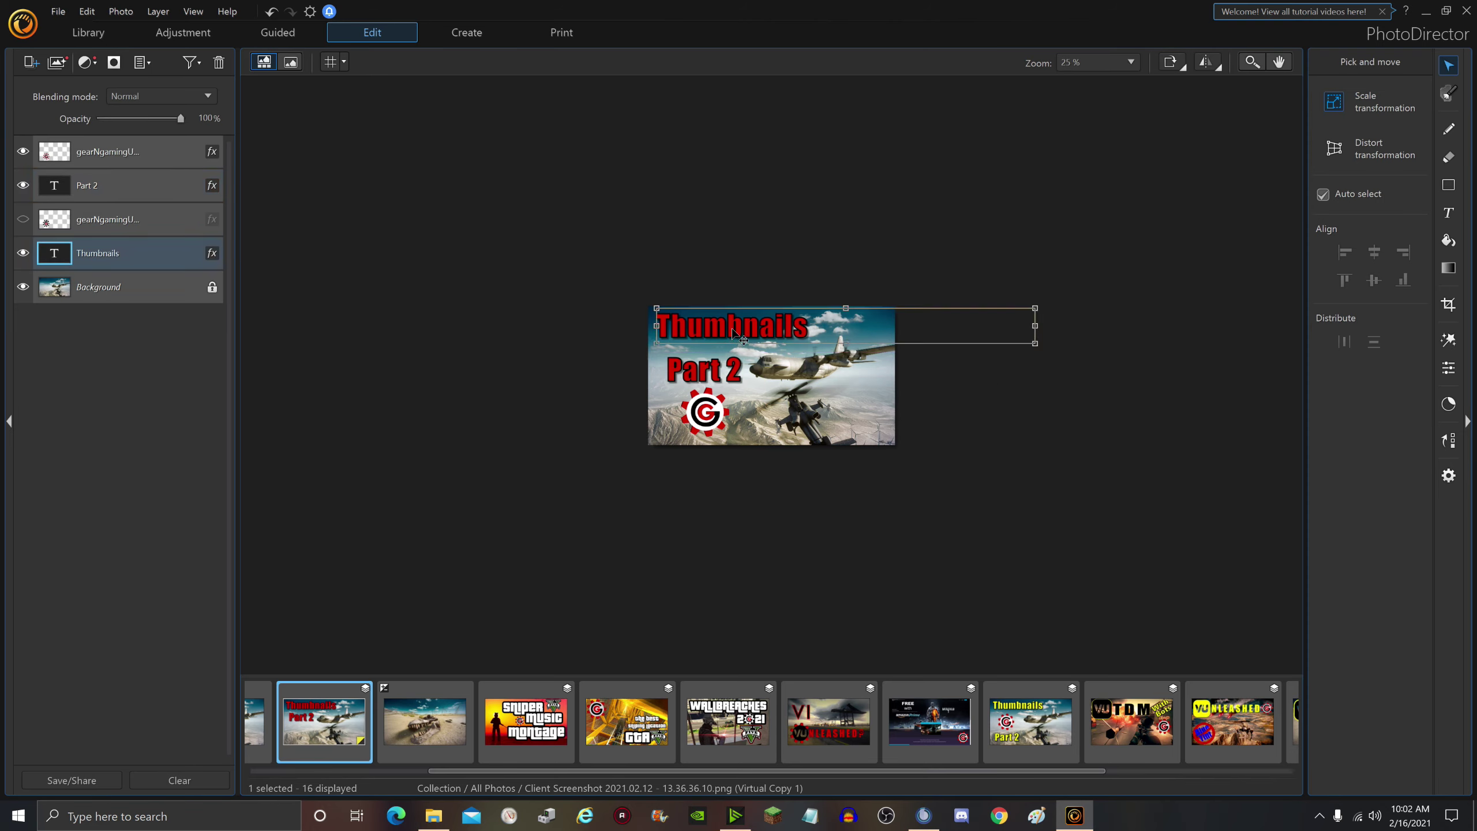
pyautogui.moveTo(734, 330); pyautogui.dragTo(736, 338)
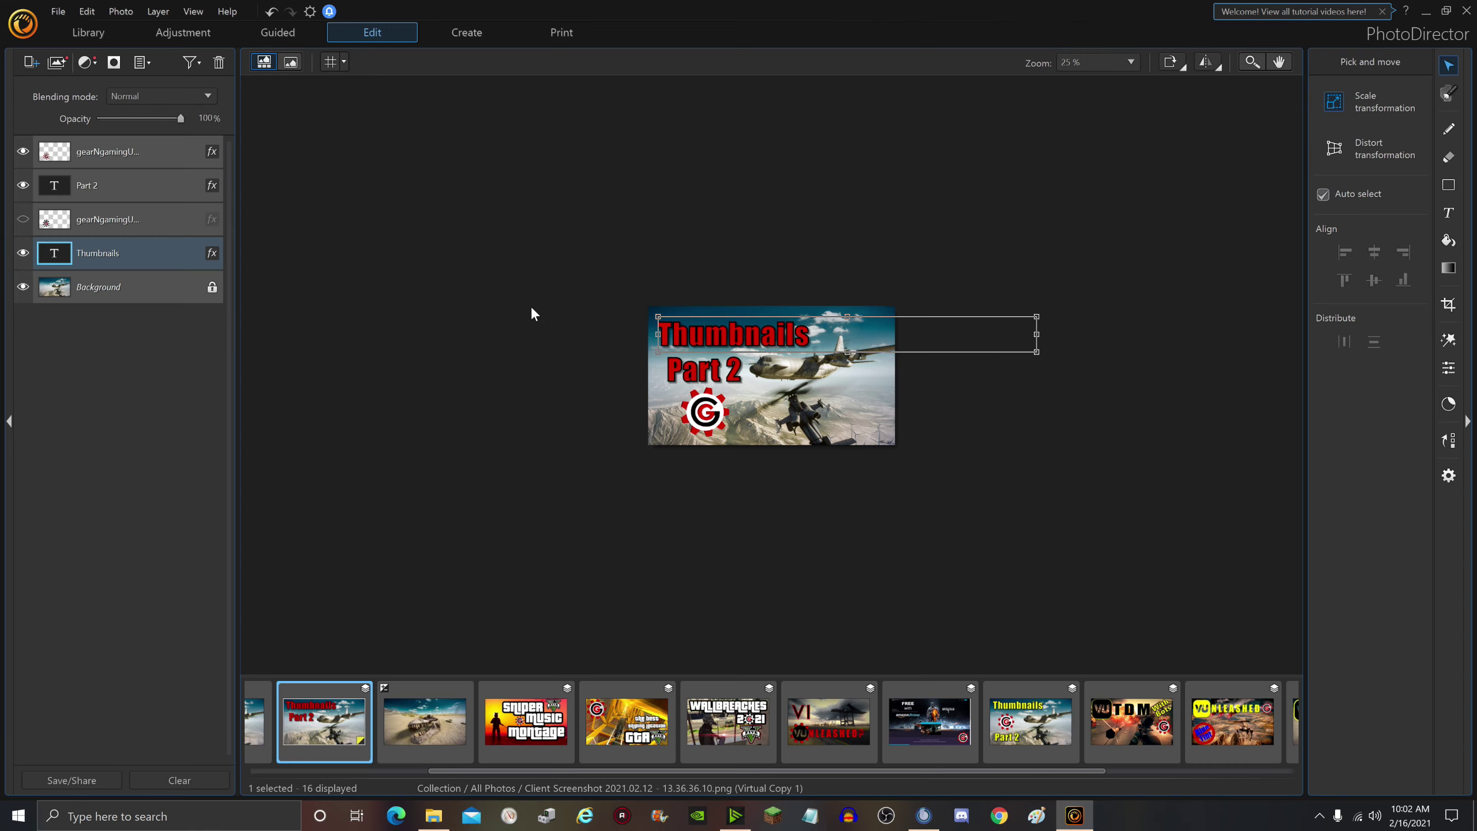
pyautogui.click(512, 332)
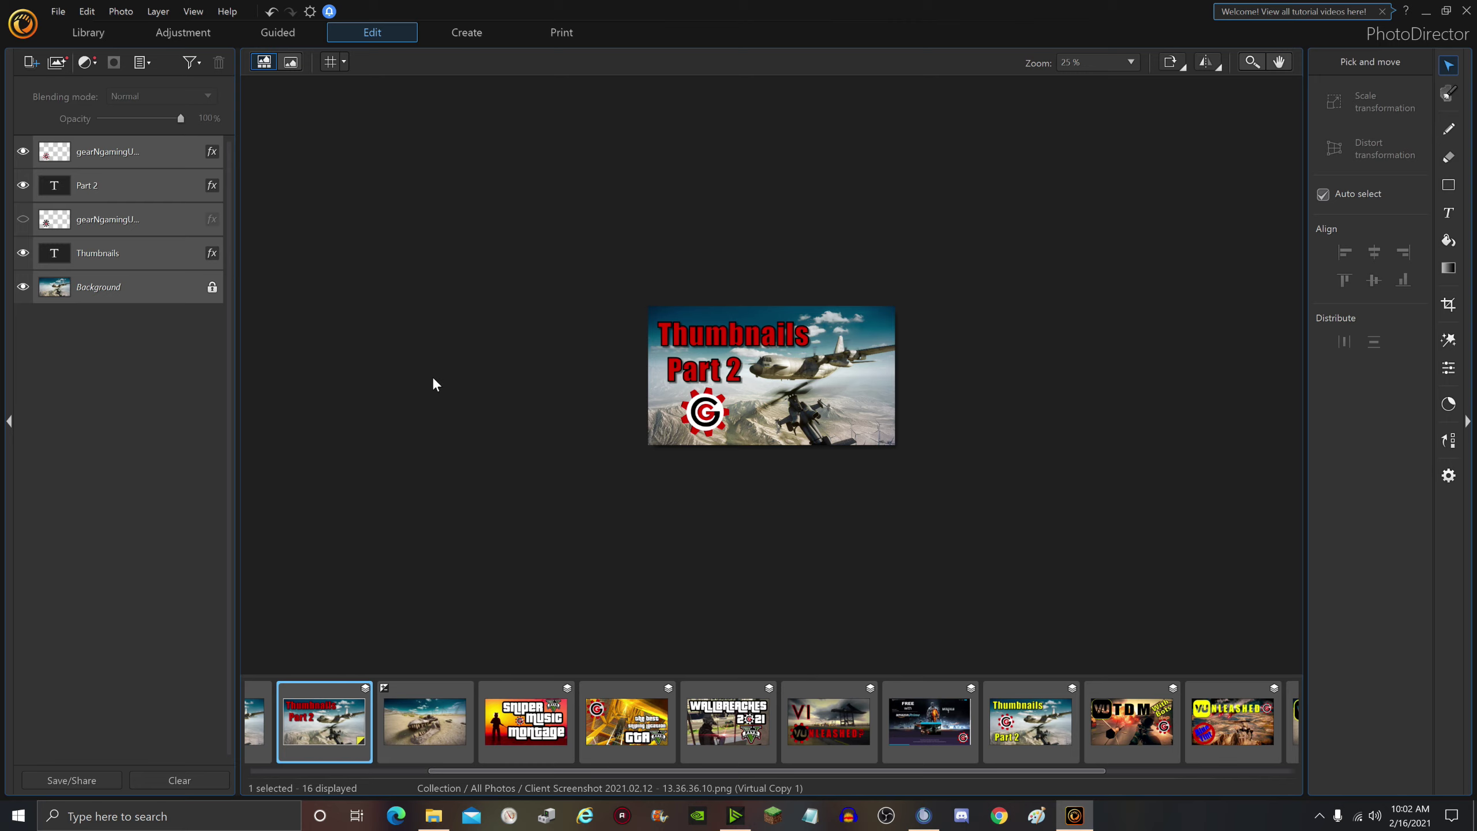
# Step: Set the "Thumbnails" text size to 350 px and move the text up slightly above "Part 2"
pyautogui.click(727, 340)
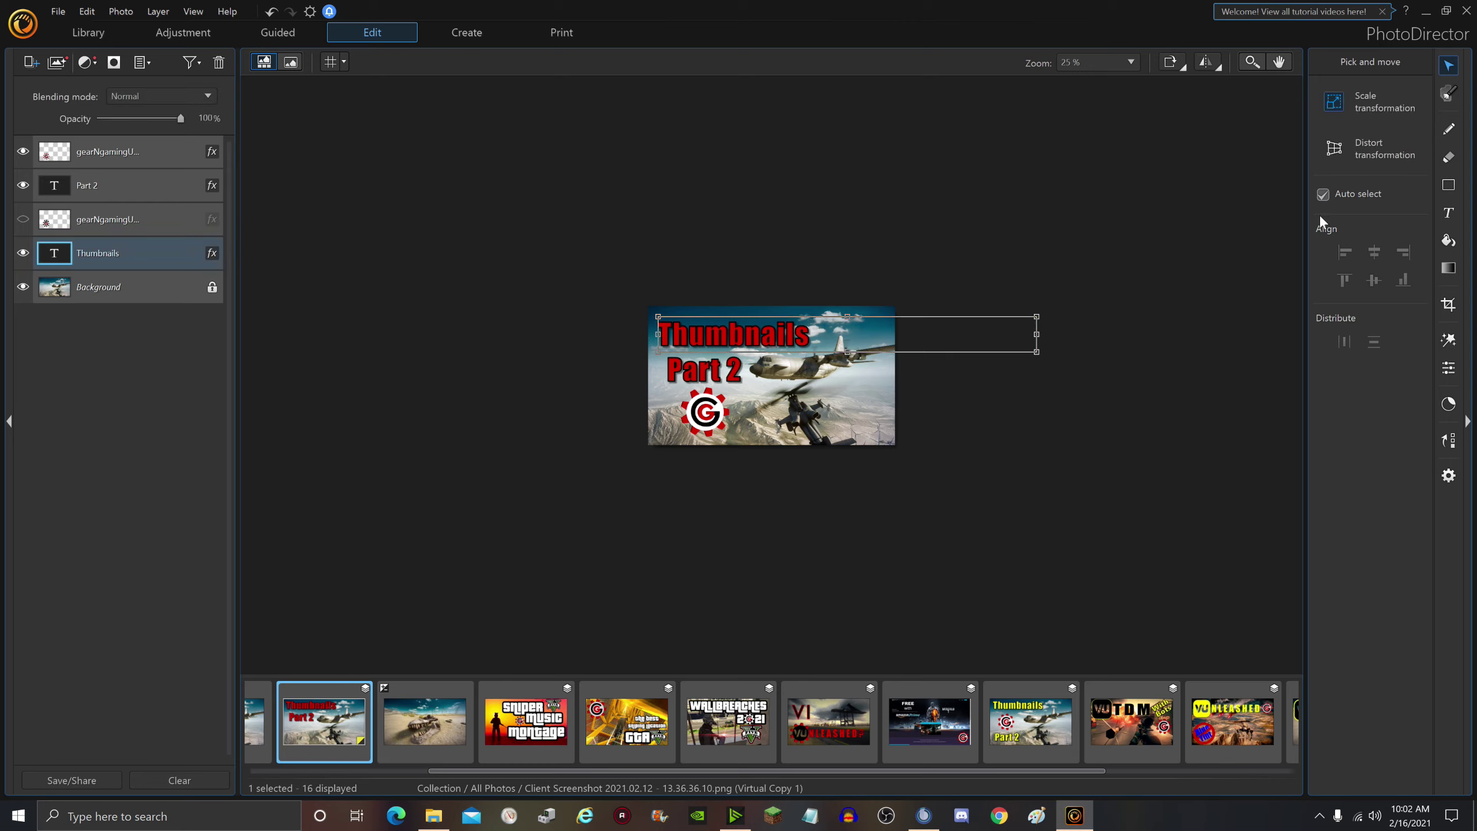
pyautogui.click(1449, 212)
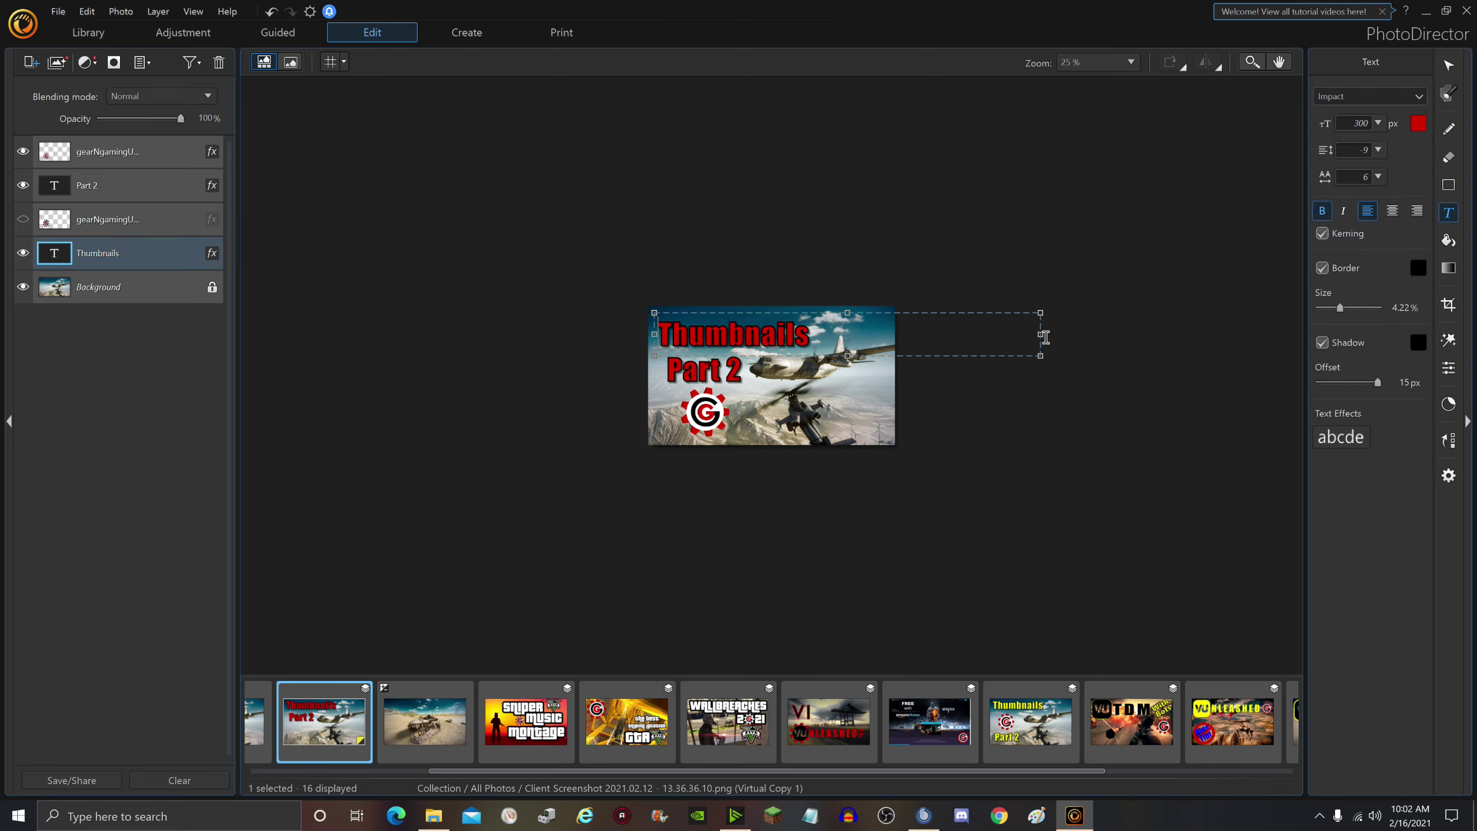
pyautogui.doubleClick(761, 345)
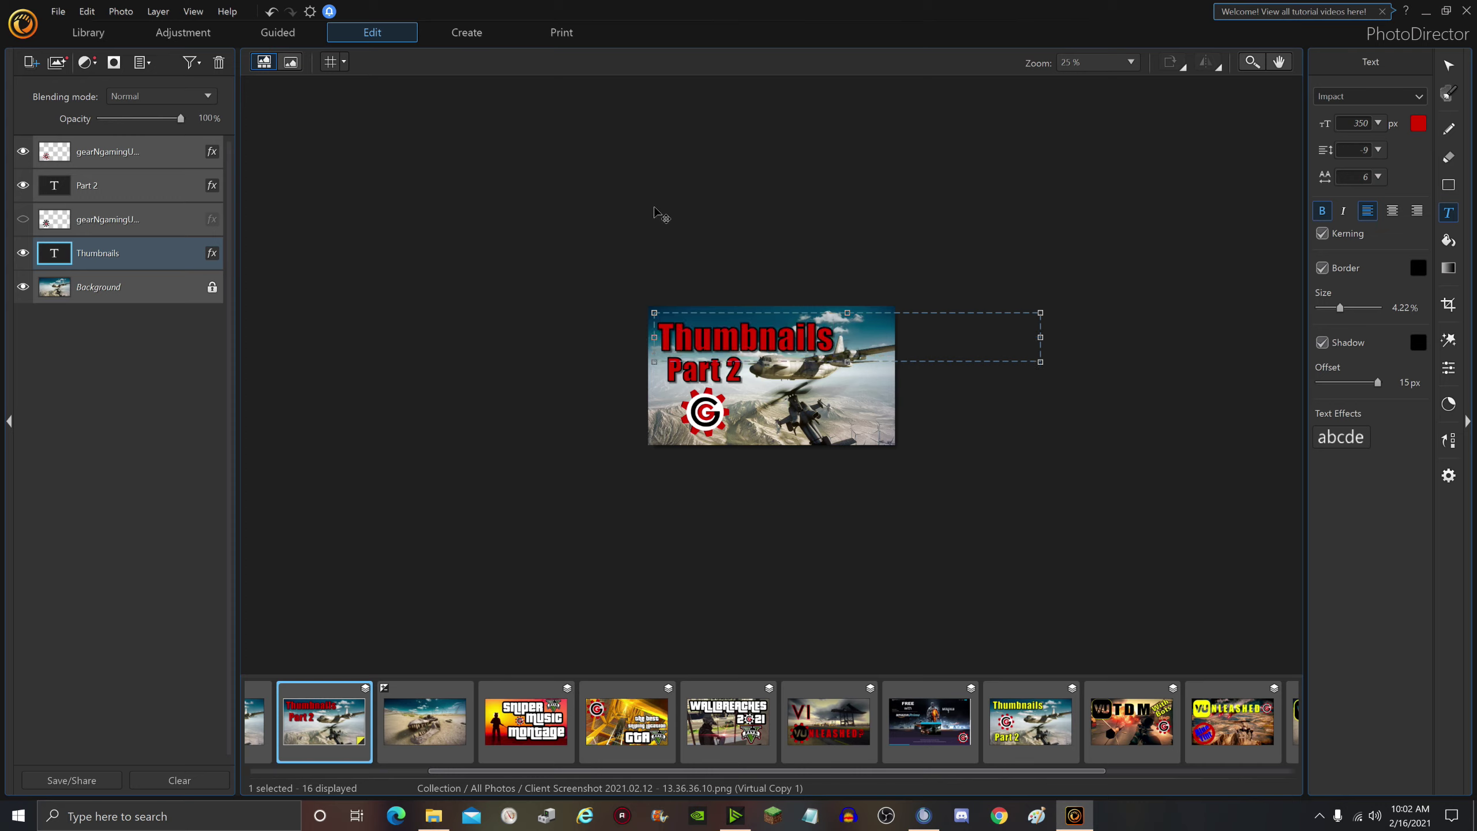
pyautogui.click(697, 220)
pyautogui.click(1449, 65)
pyautogui.moveTo(752, 339); pyautogui.dragTo(752, 333)
pyautogui.click(580, 307)
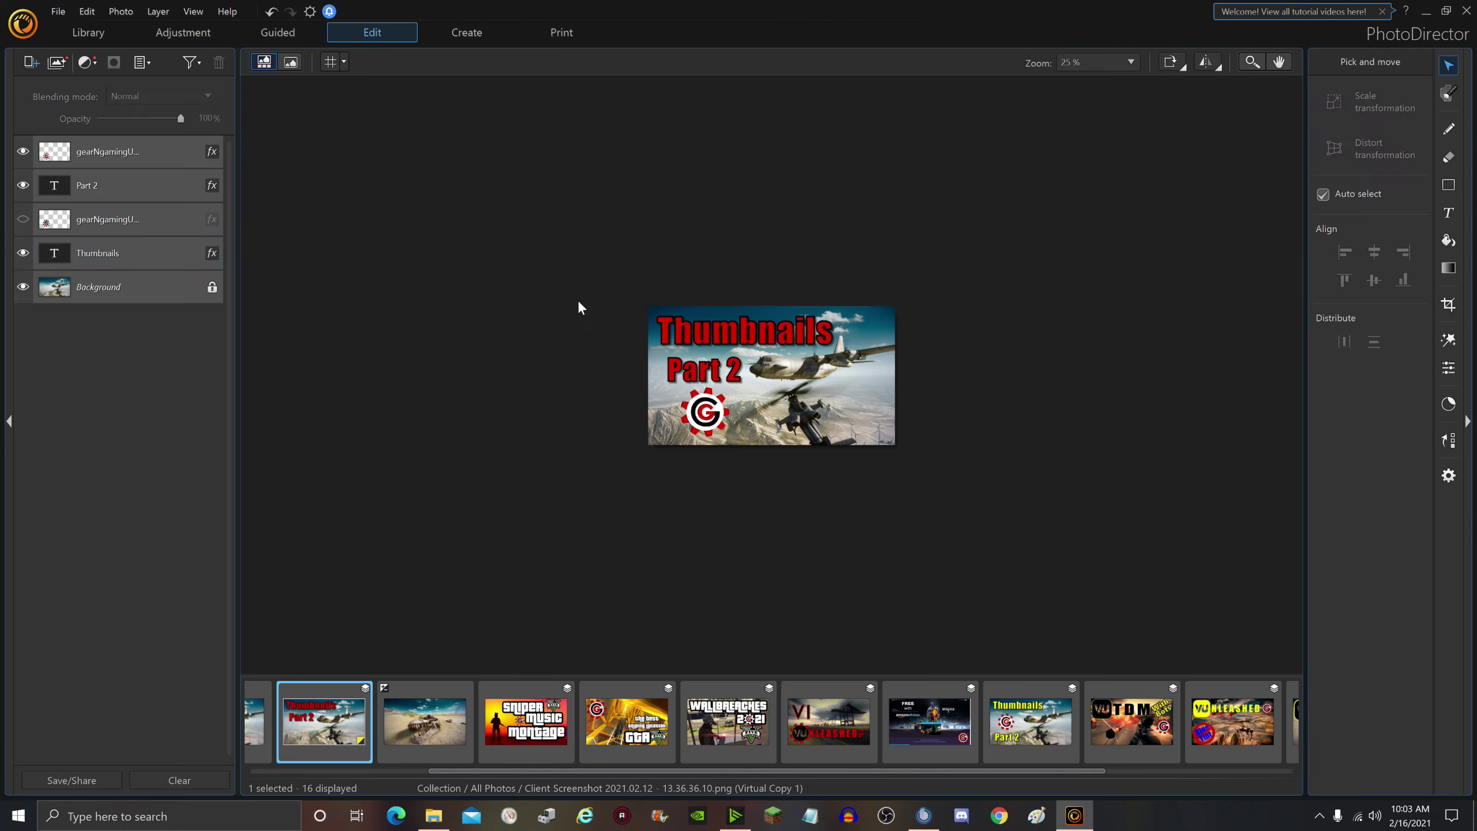
# Step: Set the font size of the "Thumbnails" text to 325 px
pyautogui.click(716, 349)
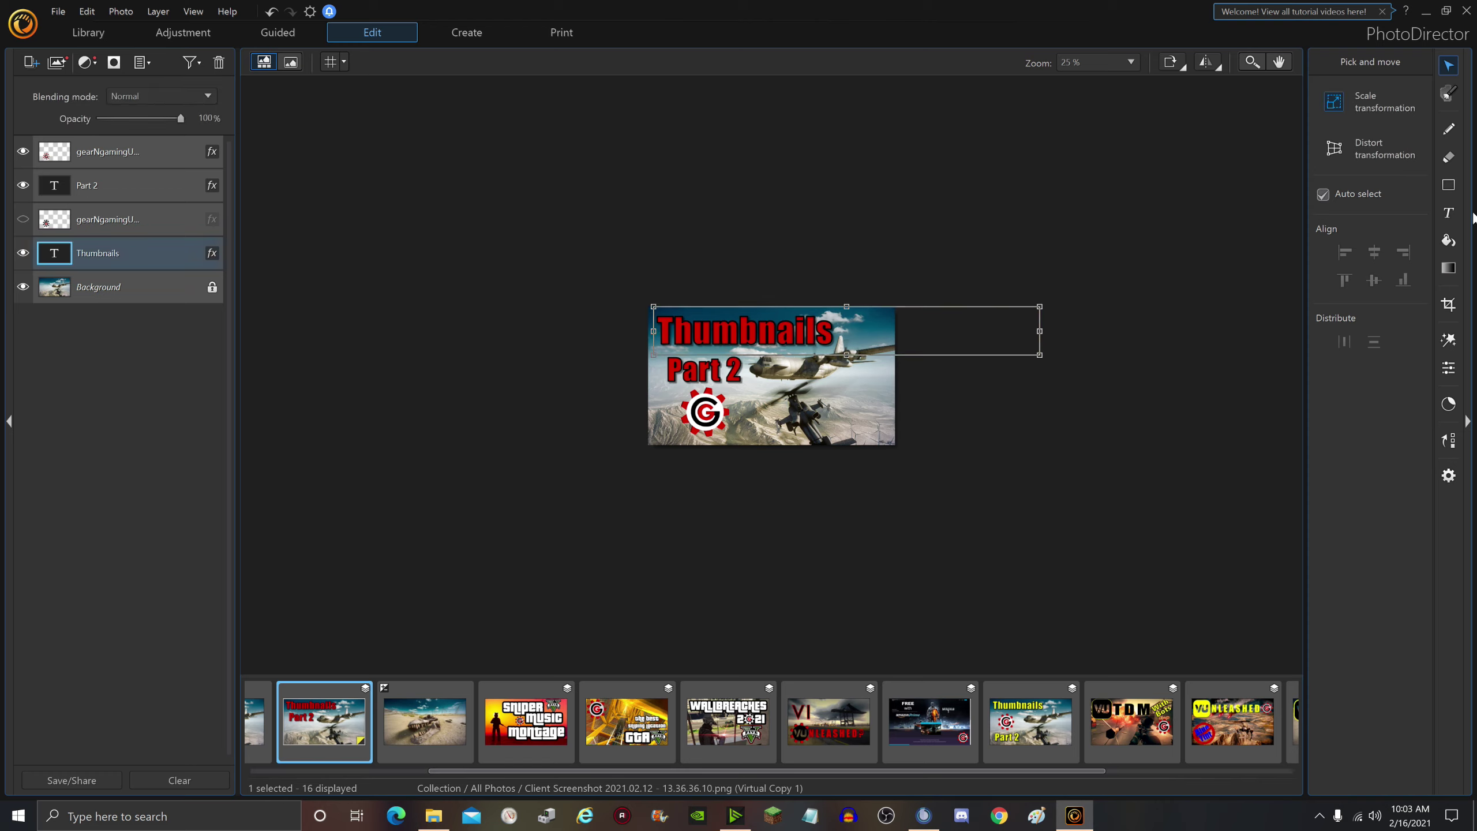
pyautogui.click(1450, 214)
pyautogui.hotkey('ctrl', 'a')
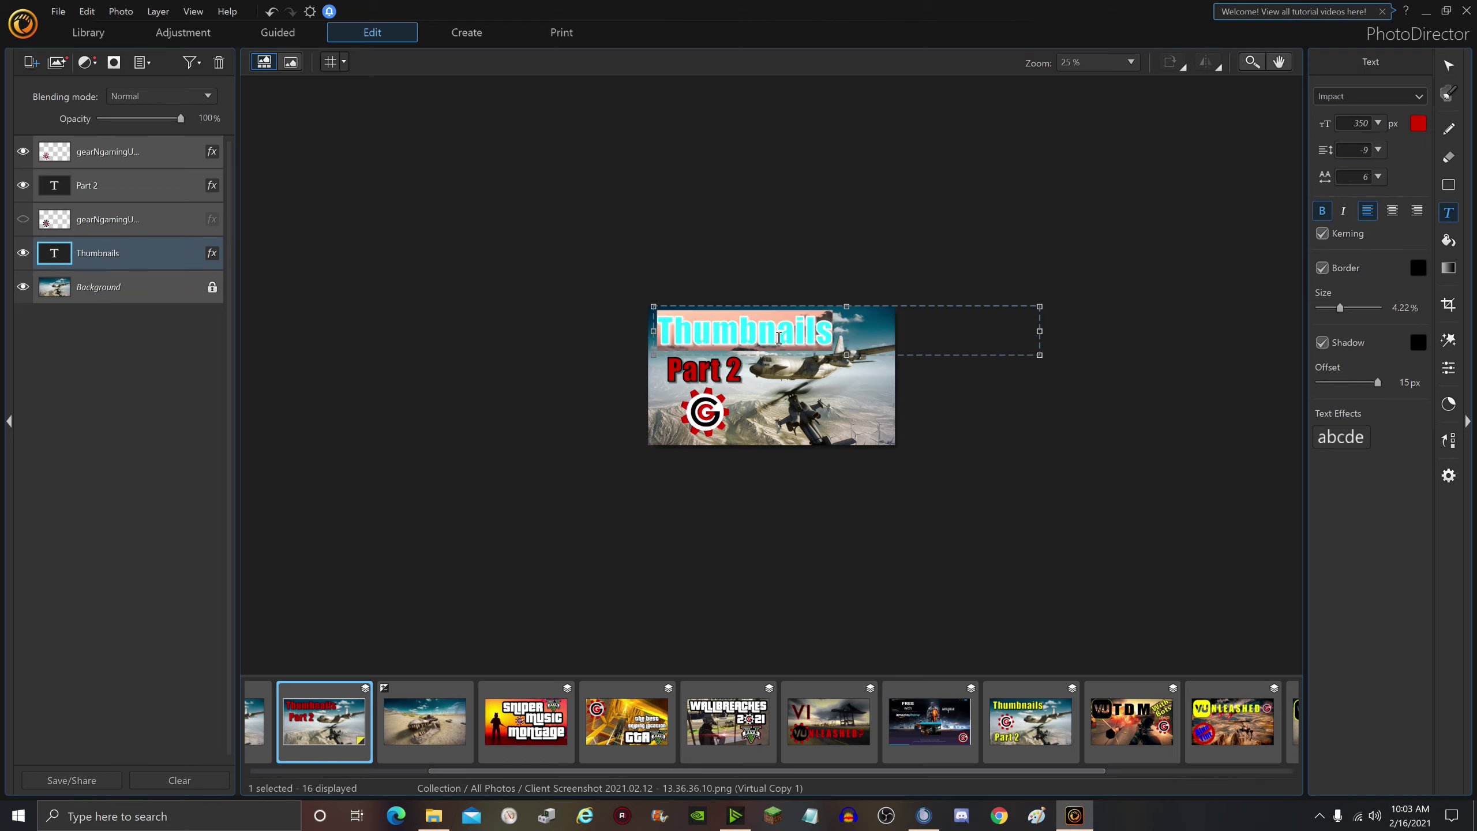
pyautogui.doubleClick(1360, 123)
pyautogui.write('325')
pyautogui.click(1083, 347)
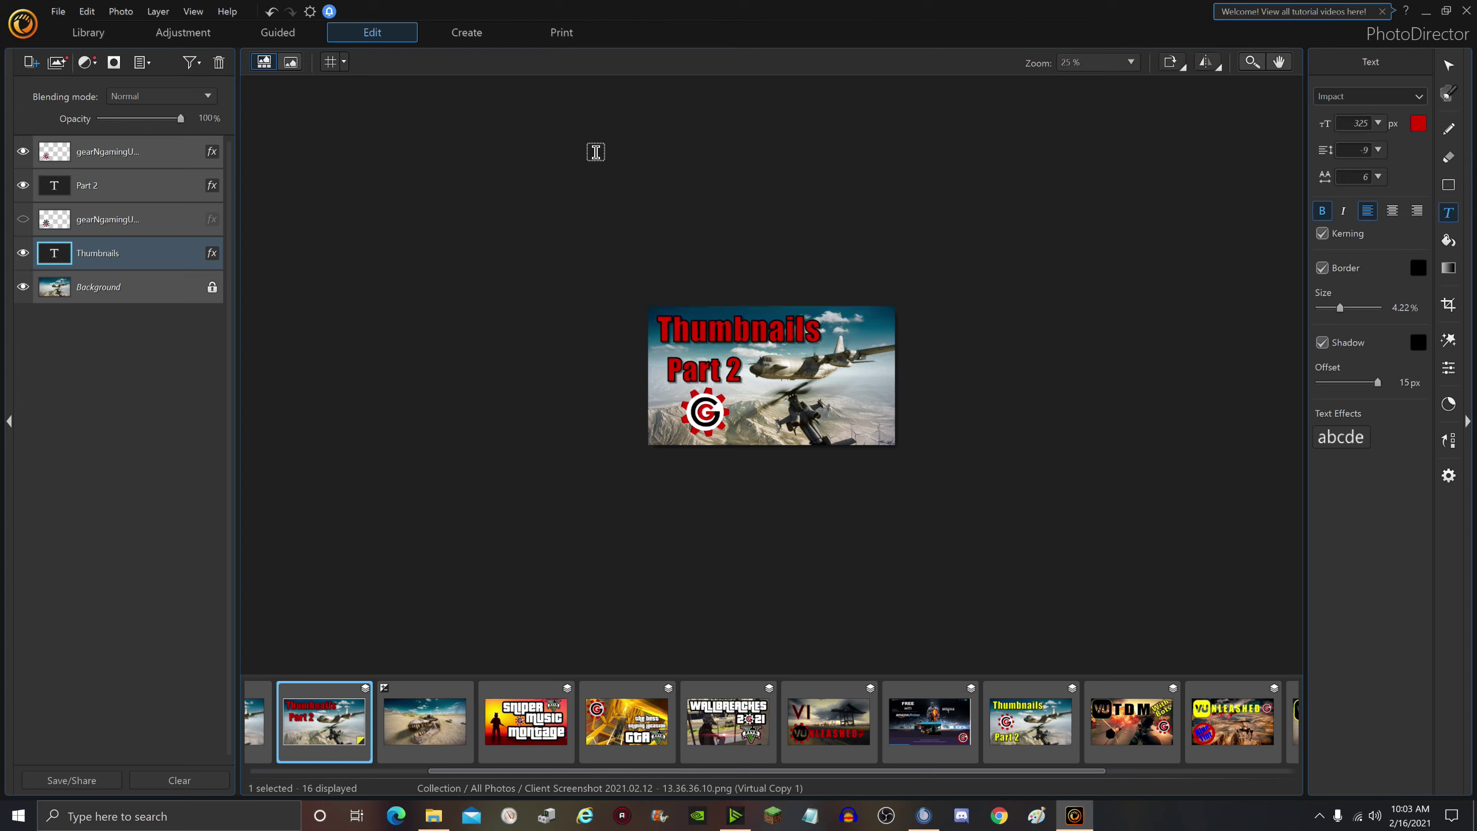
# Step: Move the "Part 2" text and the gear logo up slightly, closer to "Thumbnails"
pyautogui.click(1449, 64)
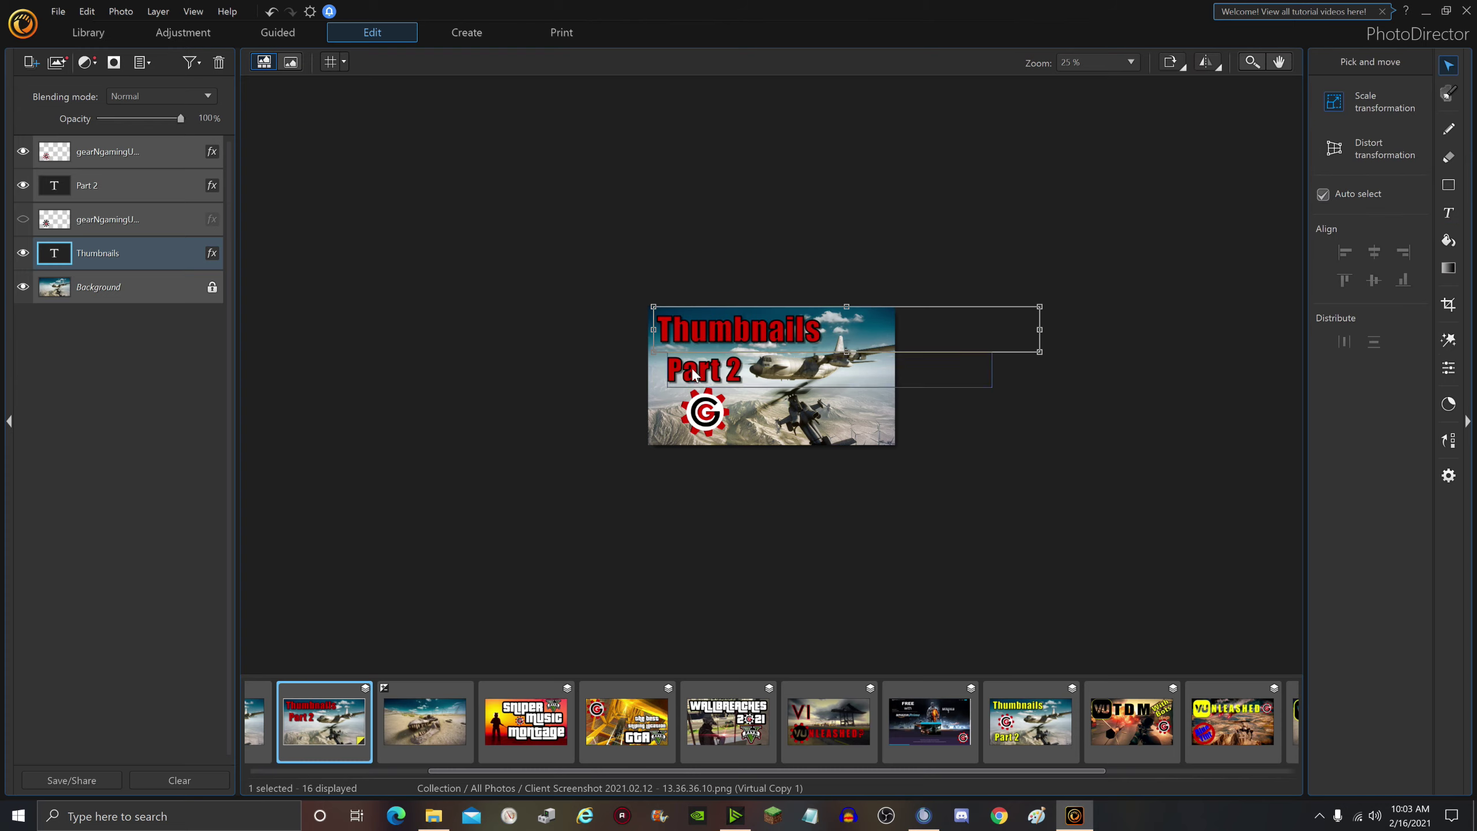
pyautogui.moveTo(694, 374); pyautogui.dragTo(696, 366)
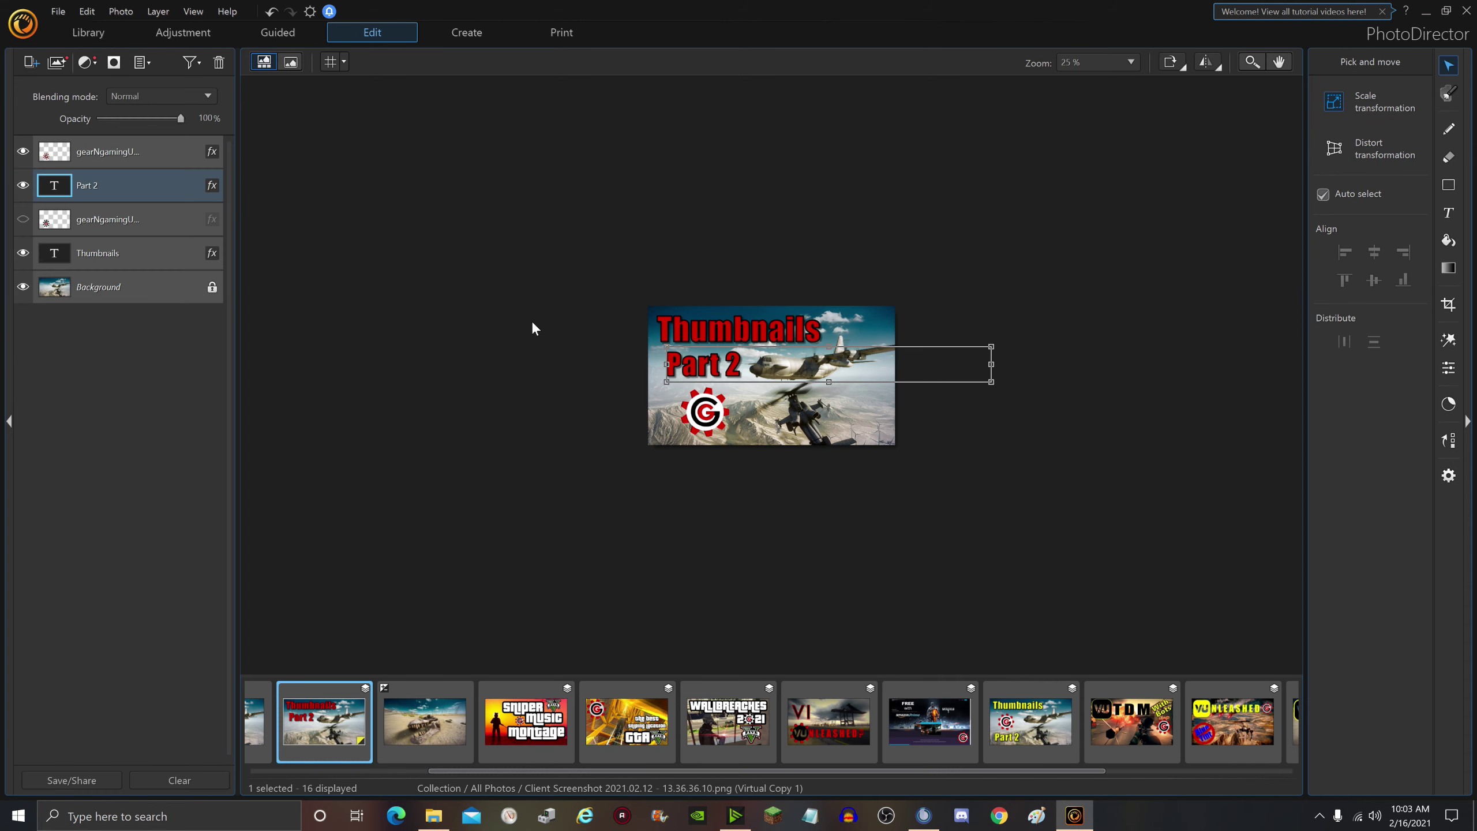
pyautogui.click(531, 324)
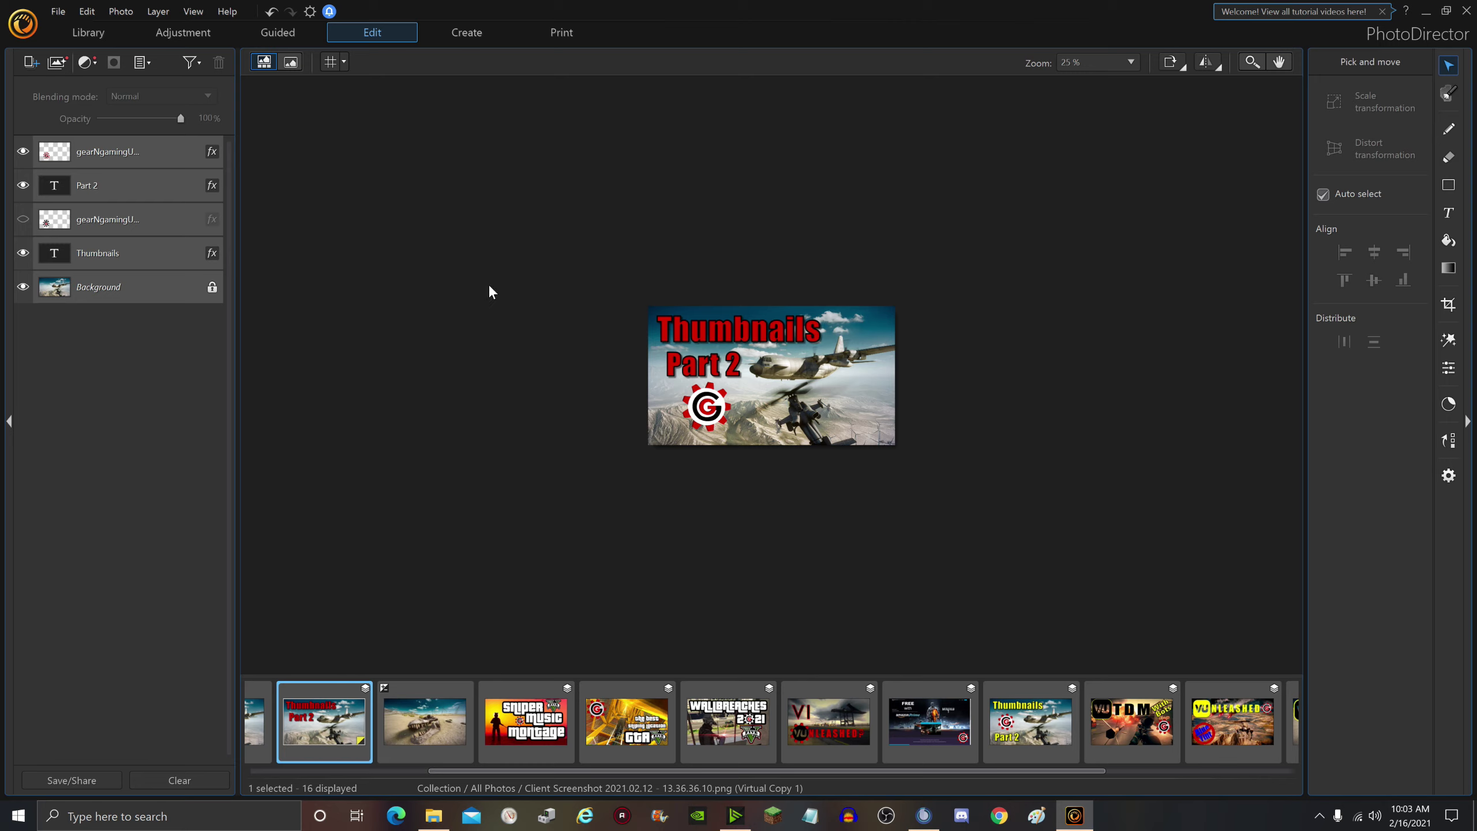
# Step: Select the black outer G of the gear logo by color, delete it, and clear the selection
pyautogui.click(1128, 63)
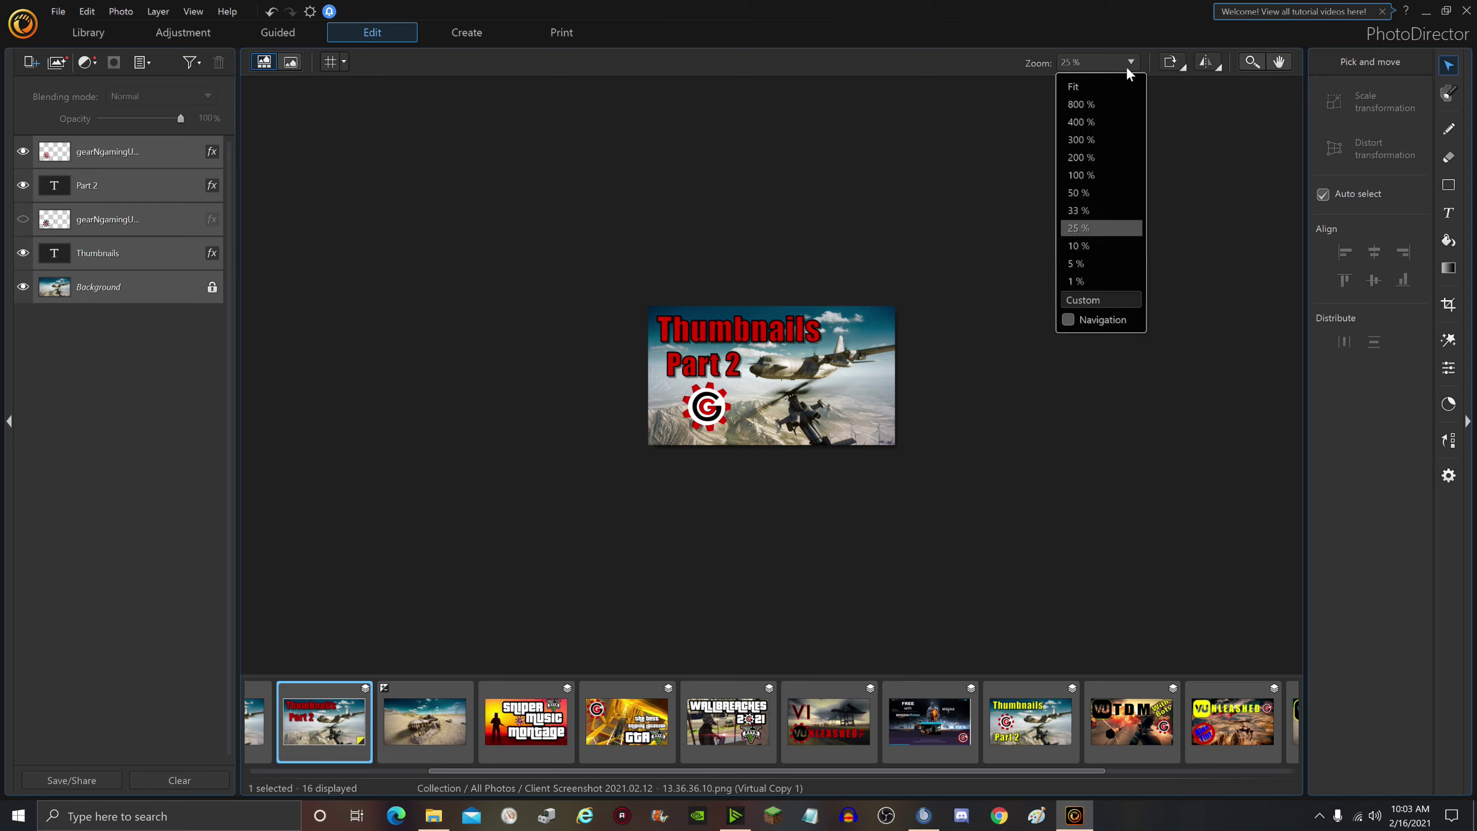
pyautogui.click(1093, 178)
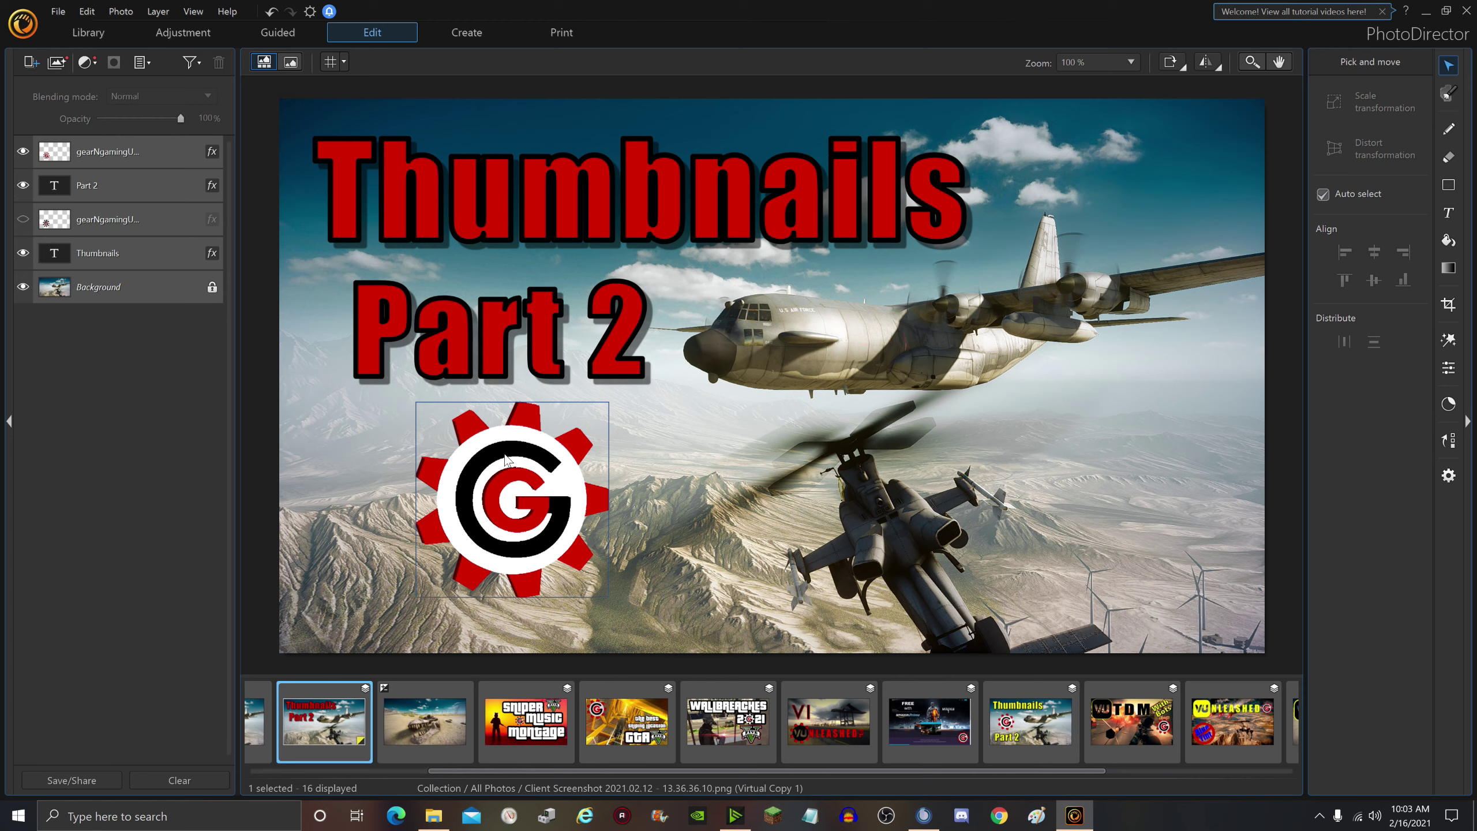
pyautogui.click(1449, 92)
pyautogui.click(528, 457)
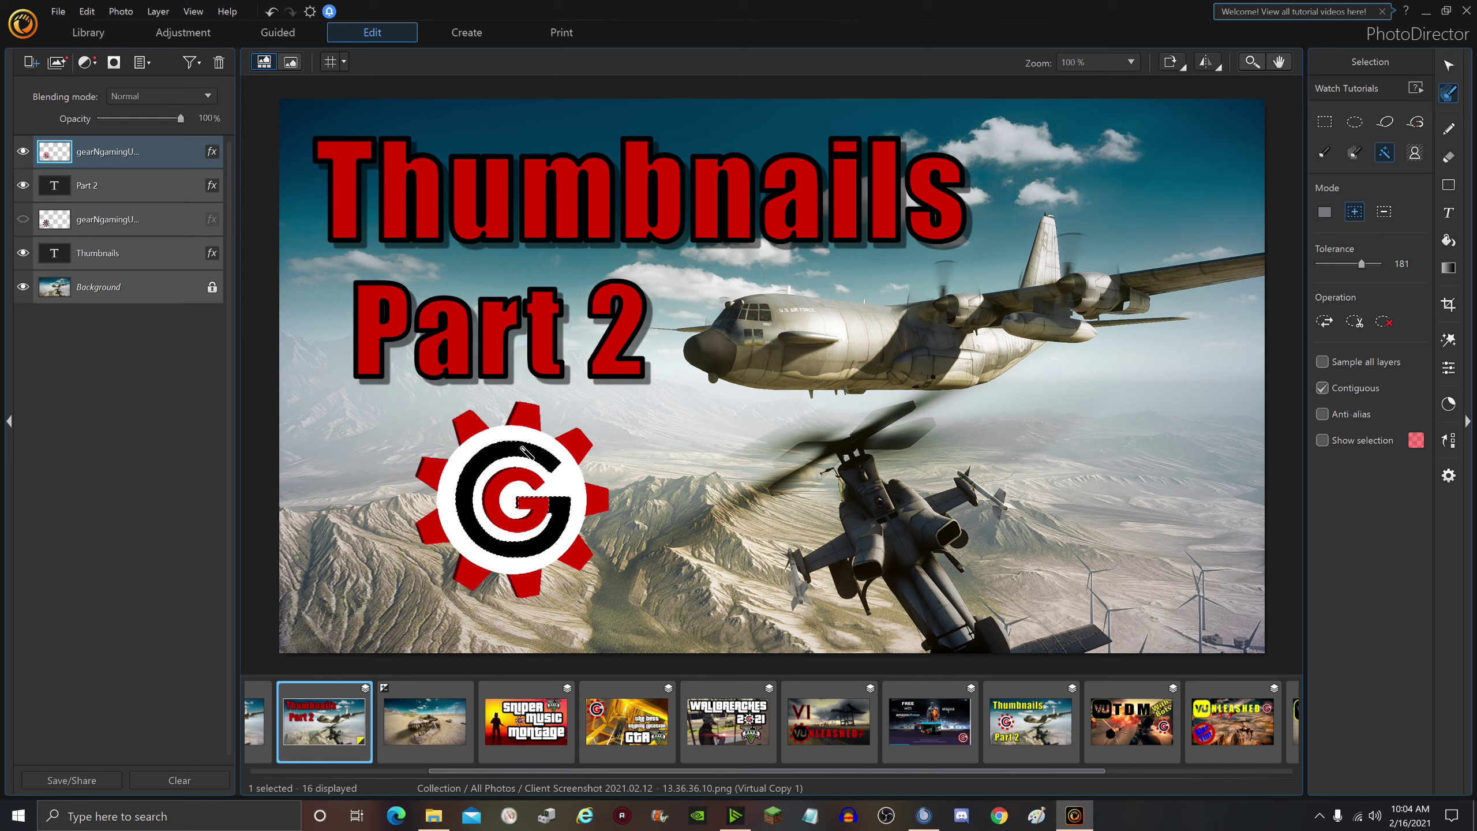
pyautogui.press('Delete')
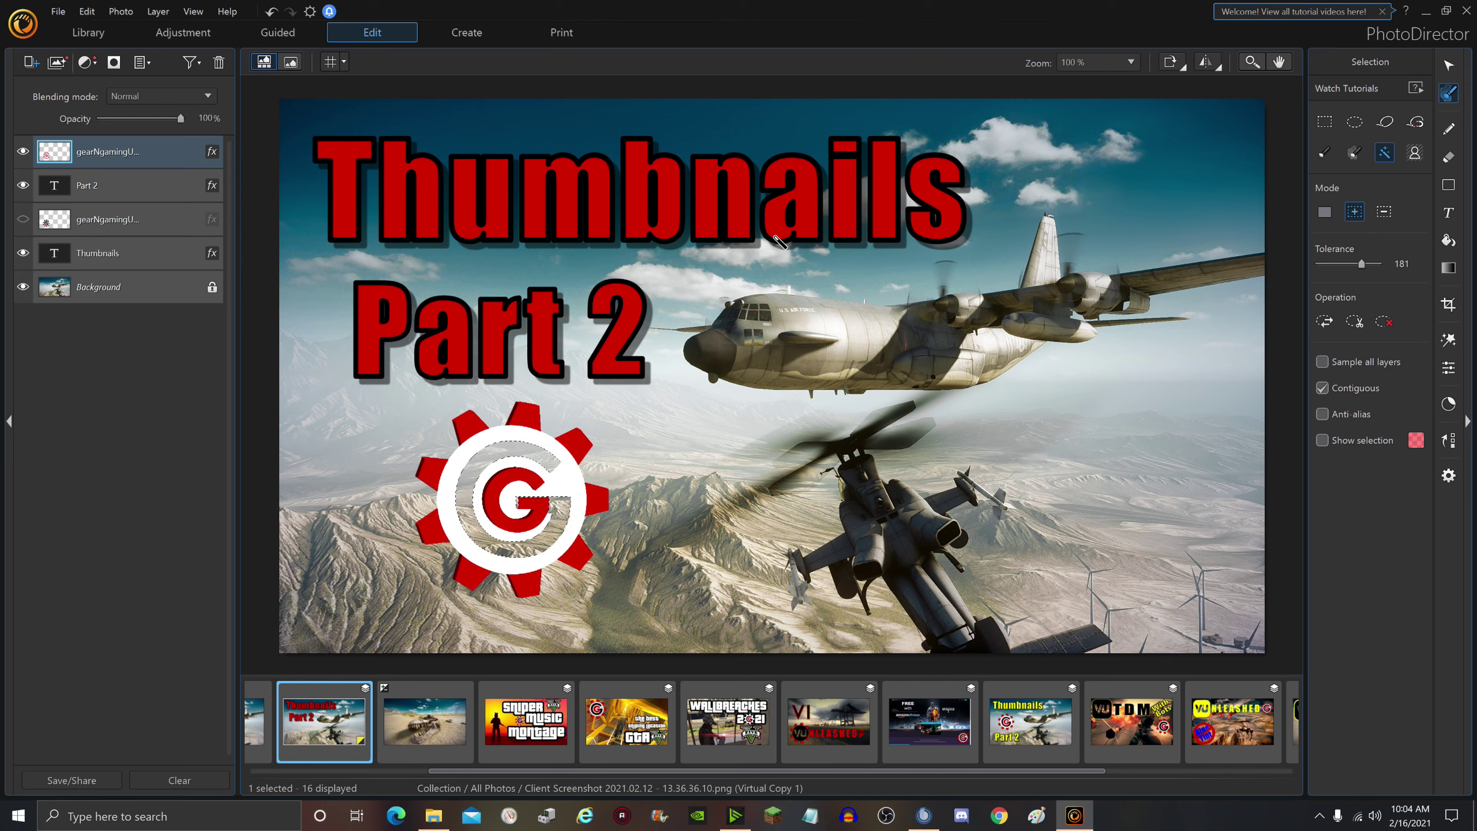
pyautogui.click(1449, 65)
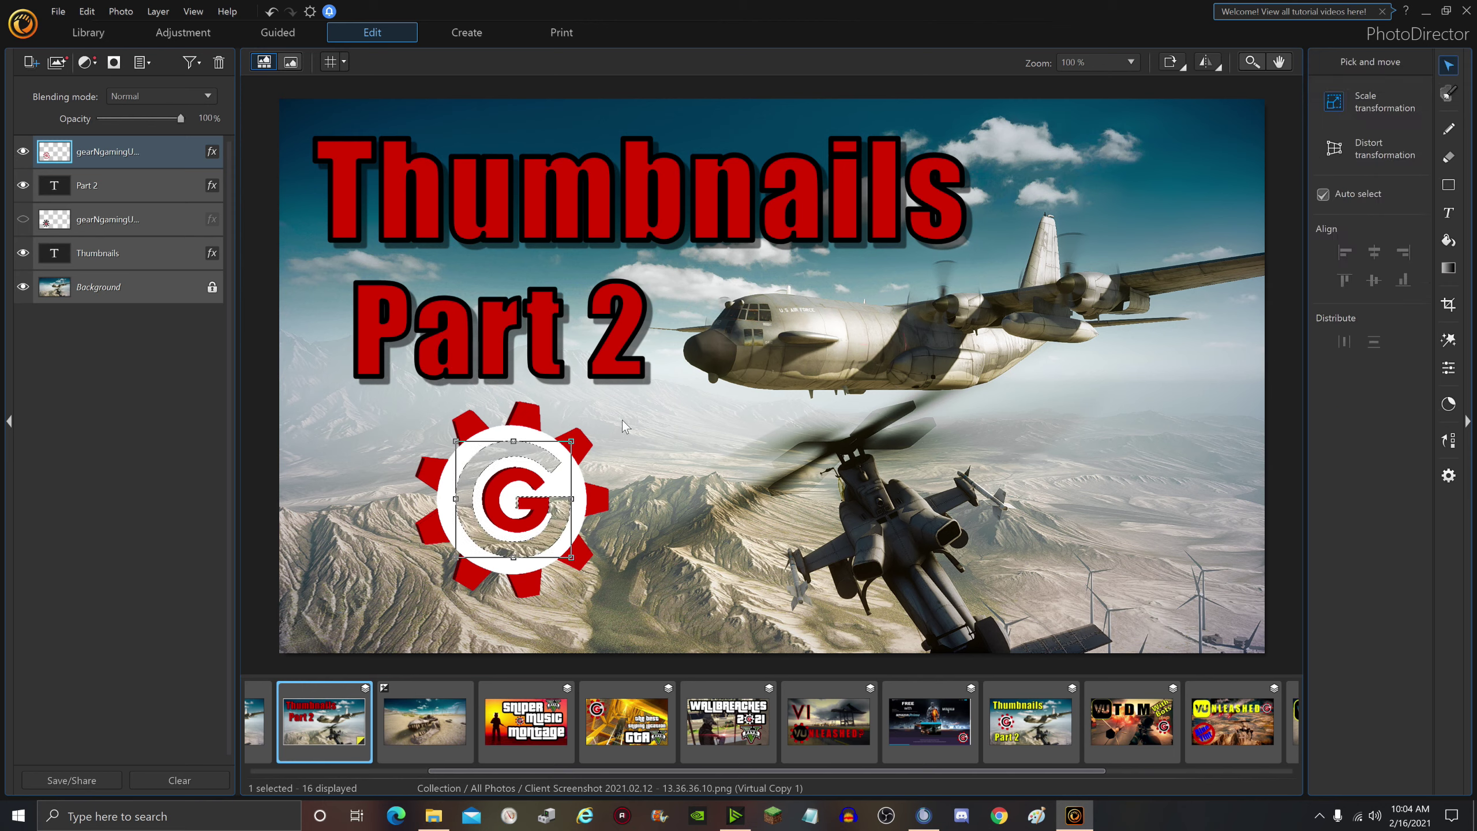
pyautogui.click(544, 458)
pyautogui.hotkey('ctrl', 'd')
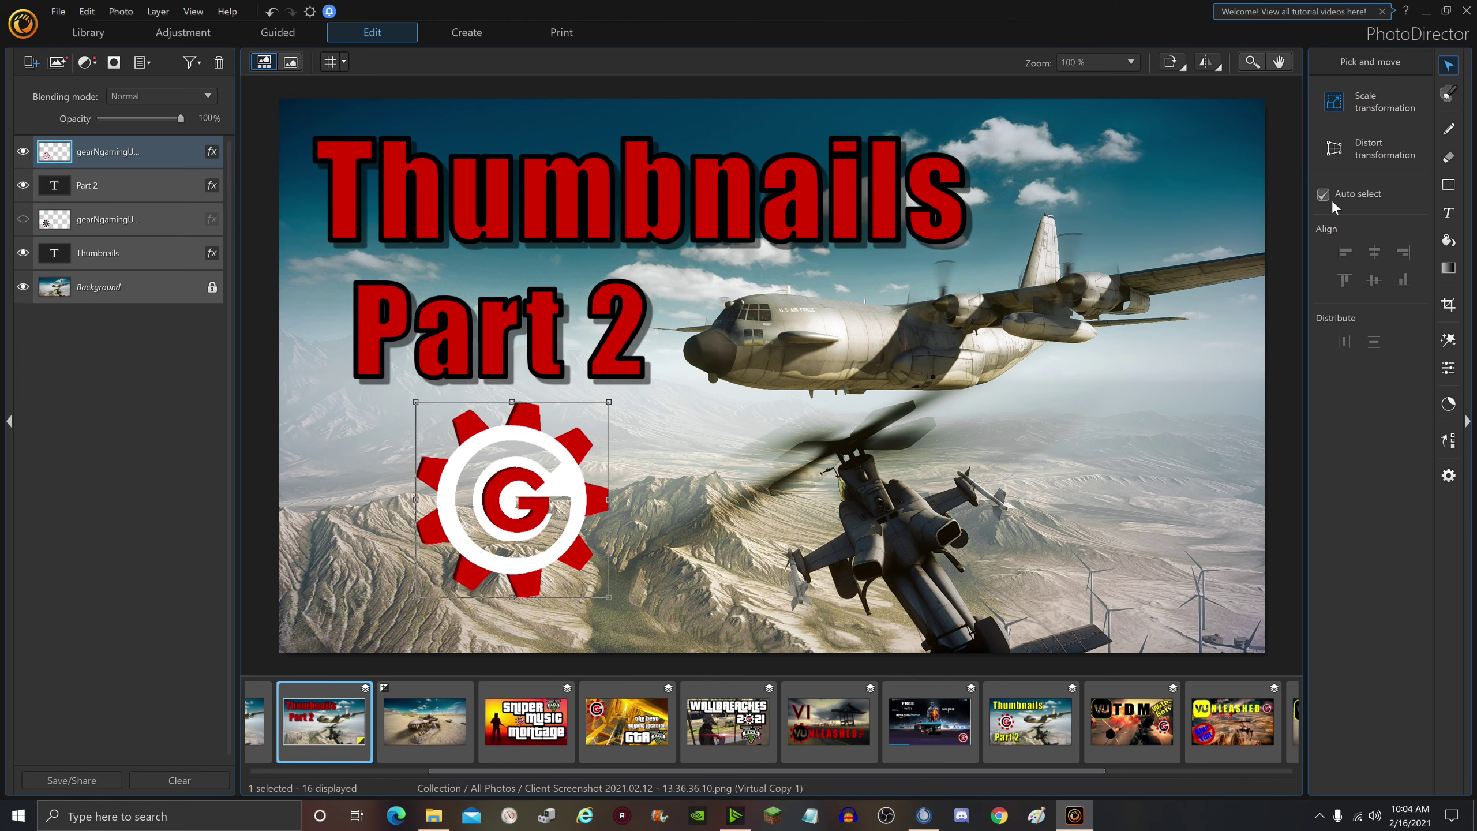
# Step: Try a yellow fill on the gear logo's white ring and replace it with black, 000000
pyautogui.click(1449, 239)
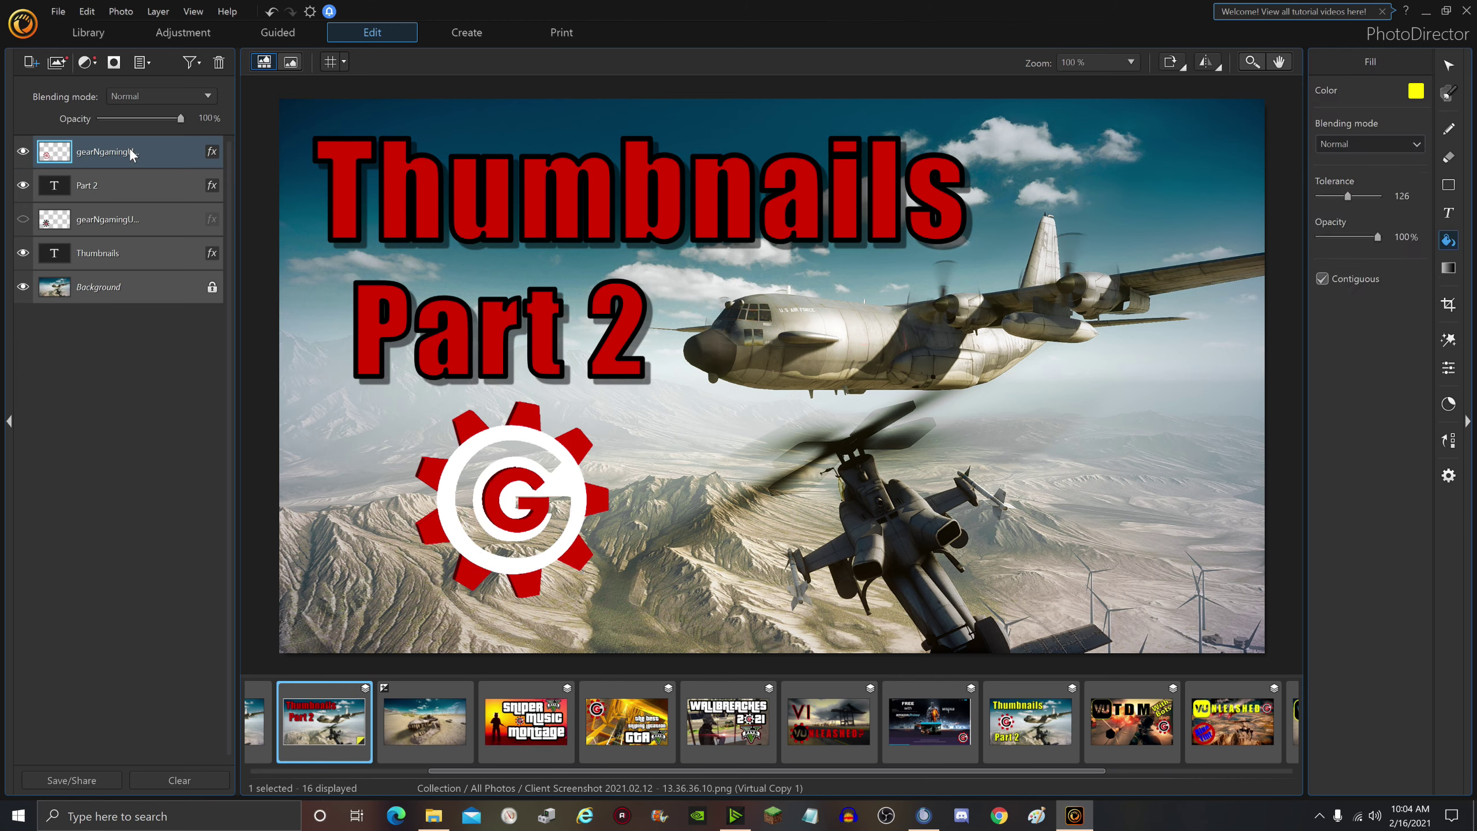
pyautogui.click(562, 453)
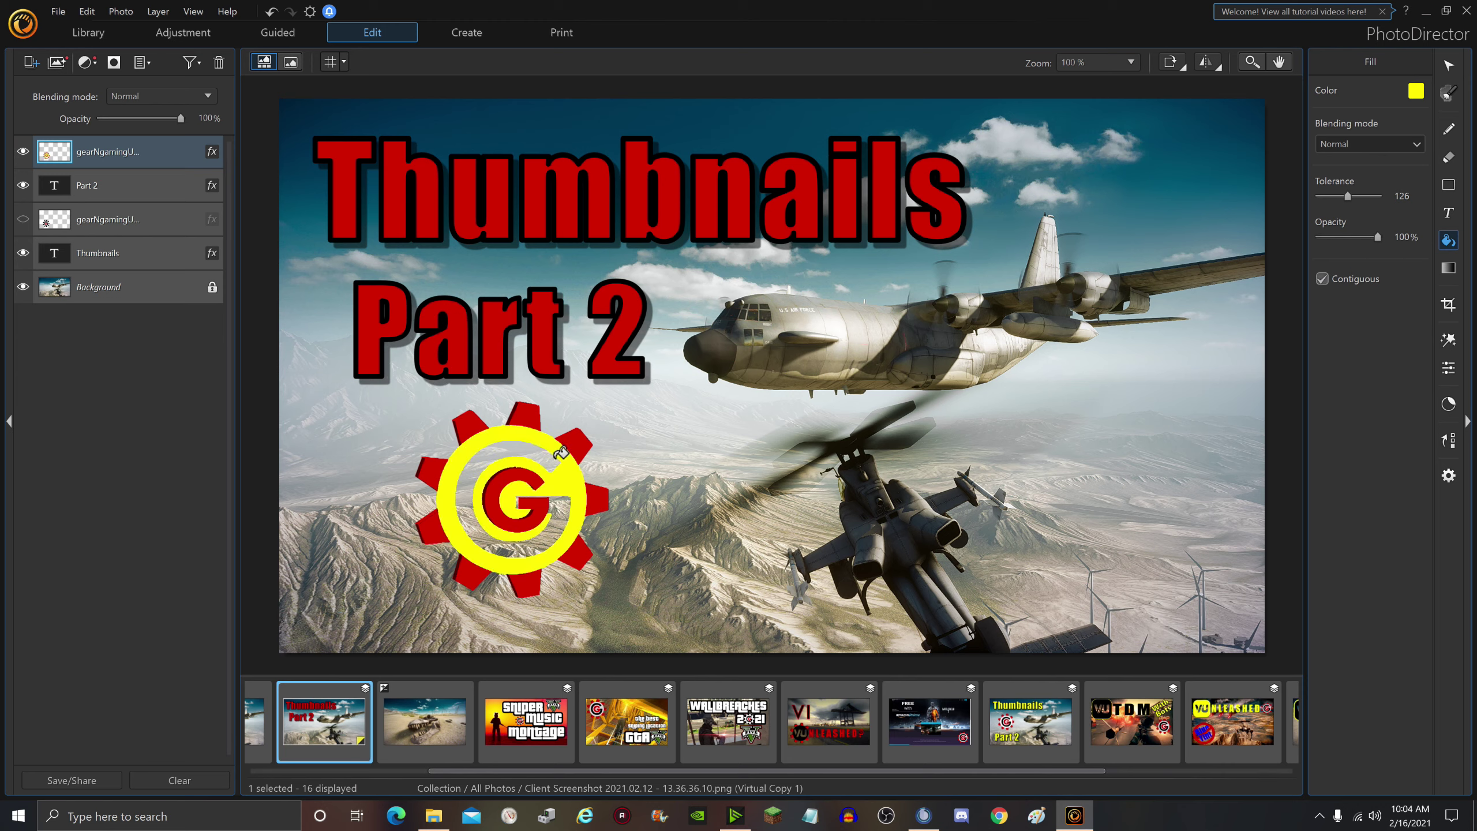
pyautogui.click(1417, 90)
pyautogui.click(1377, 365)
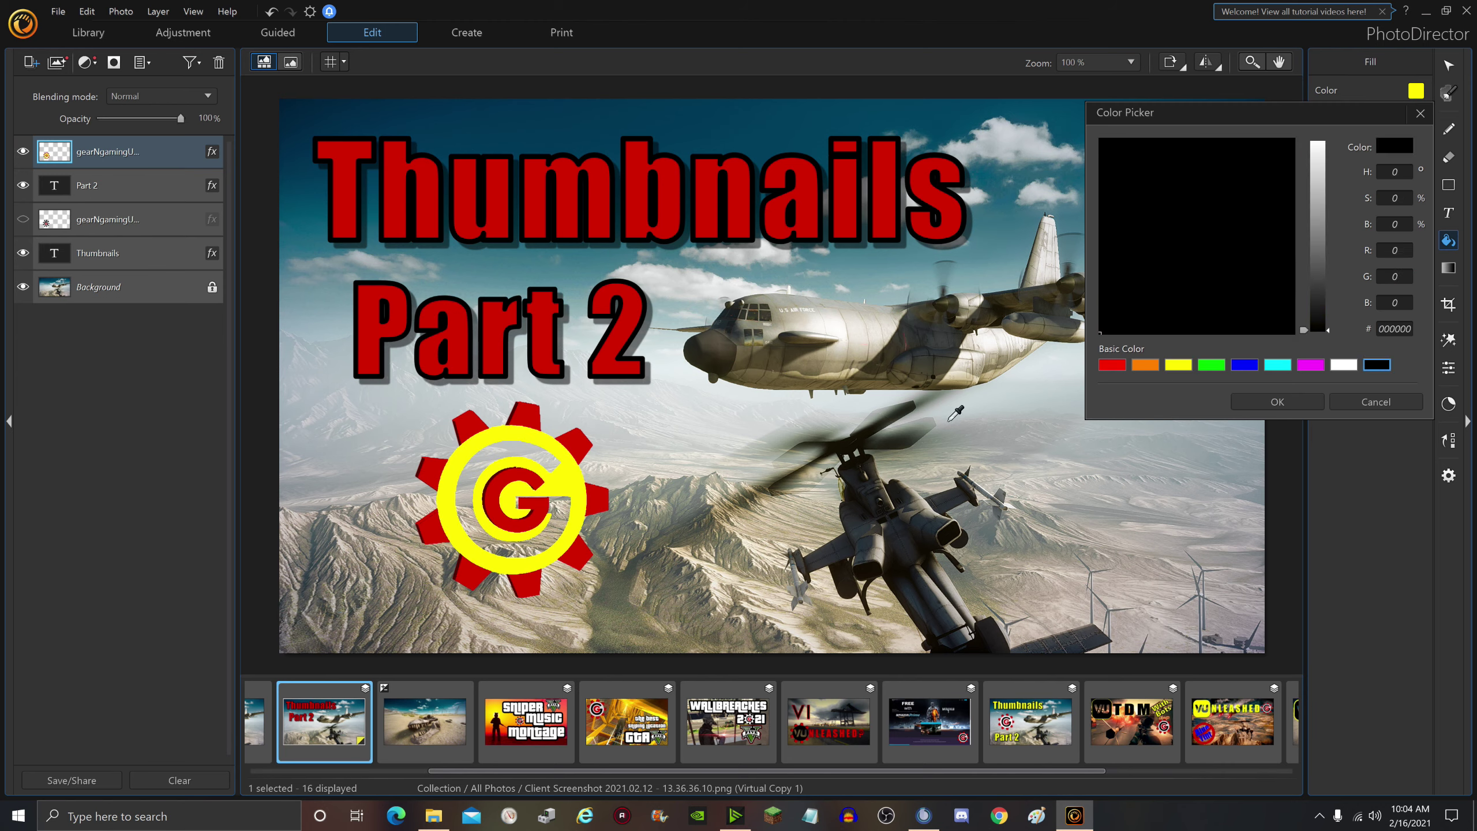
pyautogui.click(1300, 407)
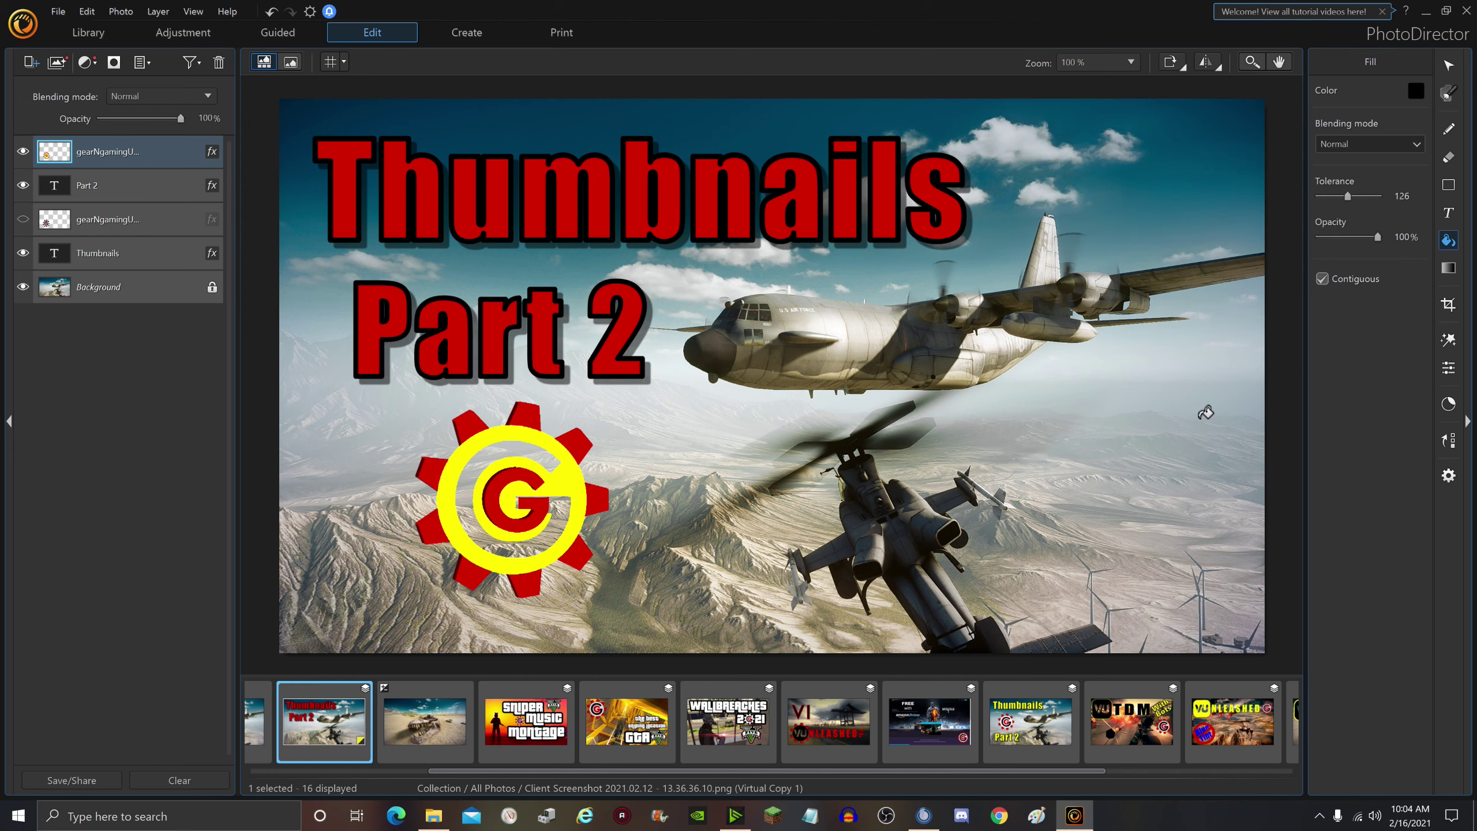
pyautogui.click(551, 450)
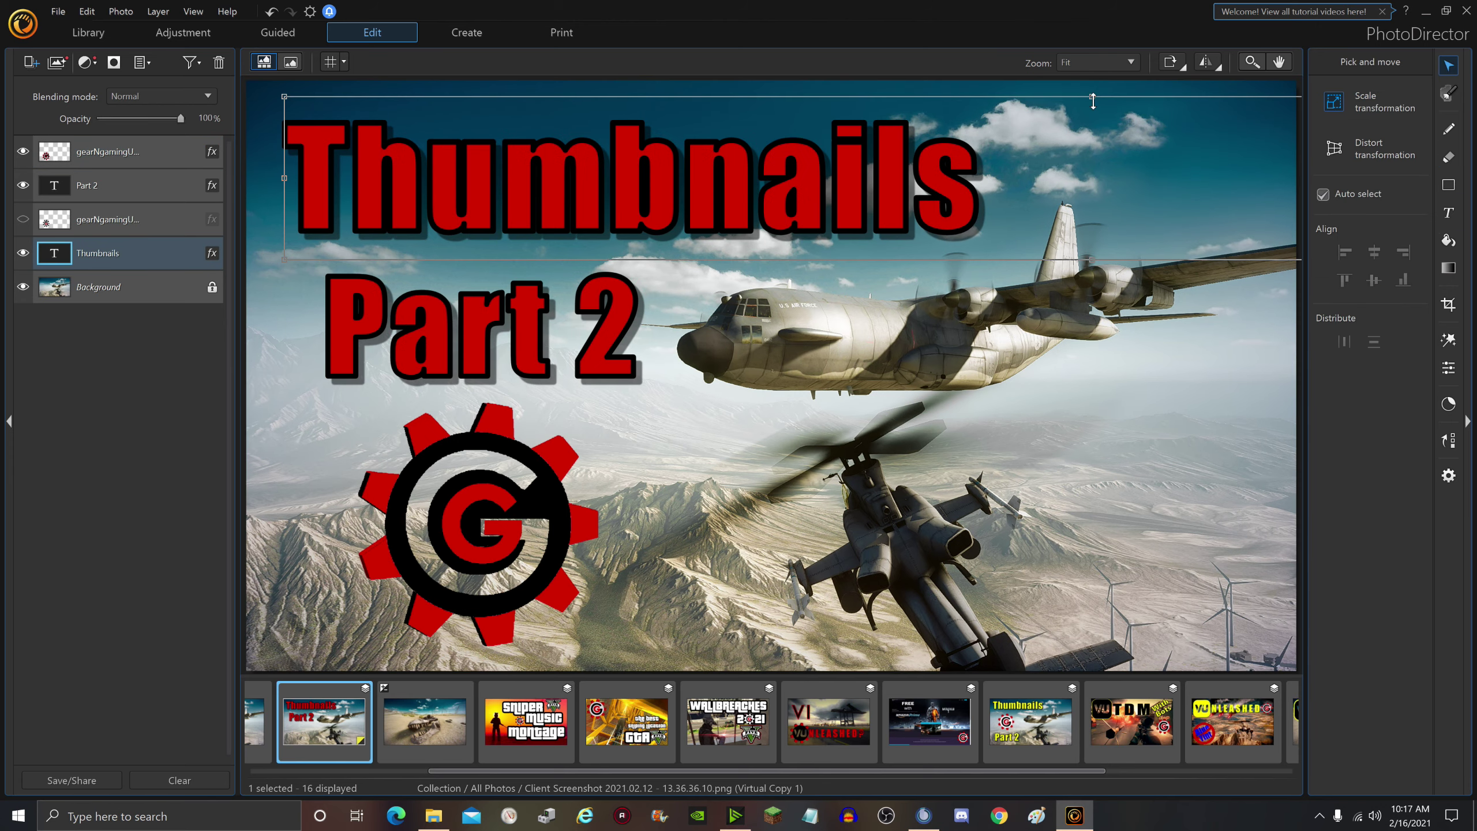
# Step: Stretch the "Thumbnails" and "Part 2" text slightly taller and shift "Thumbnails" a little toward the image's left edge
pyautogui.moveTo(1092, 97); pyautogui.dragTo(1093, 88)
pyautogui.click(878, 372)
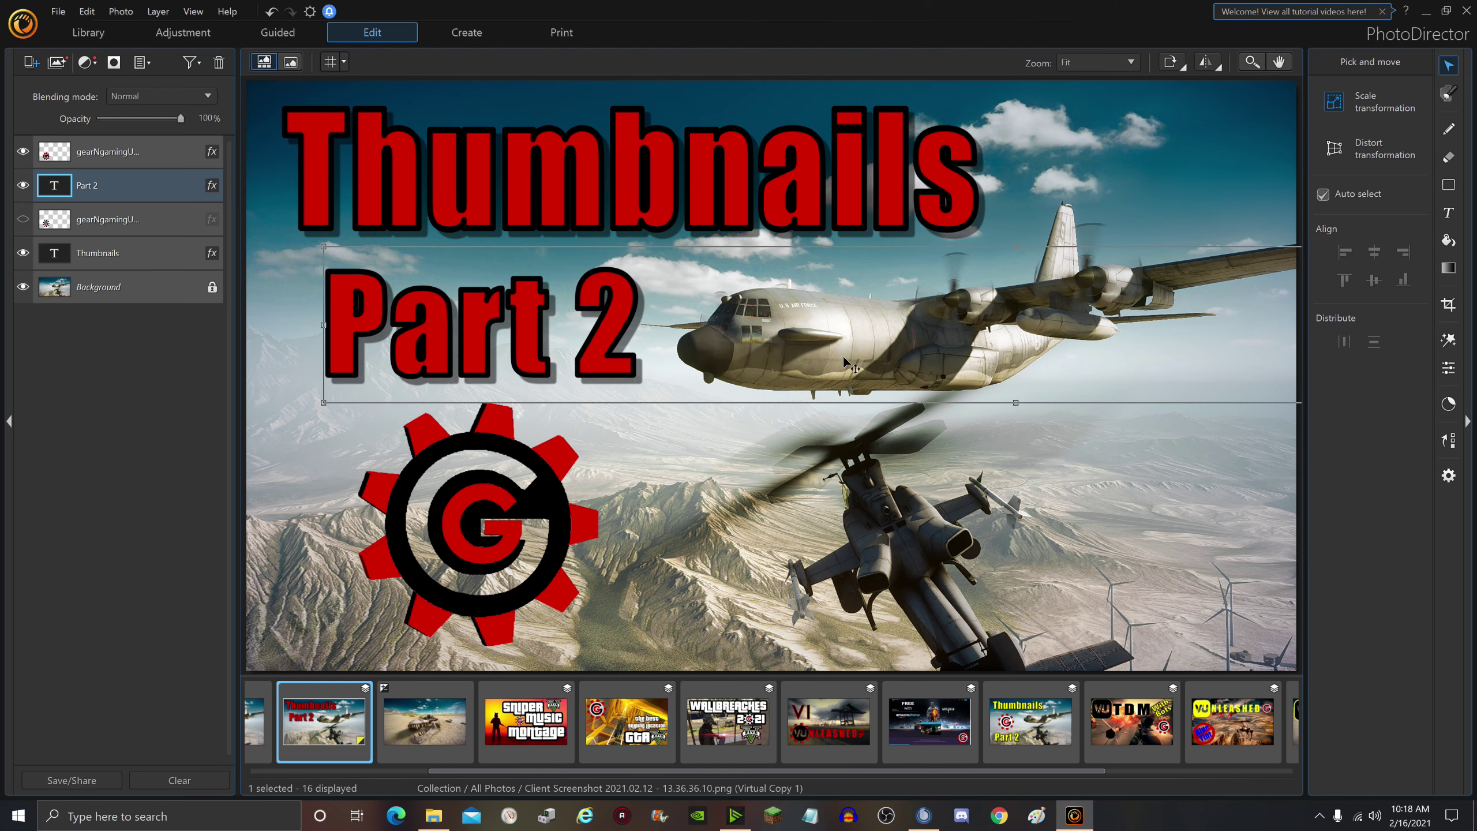
pyautogui.click(1099, 62)
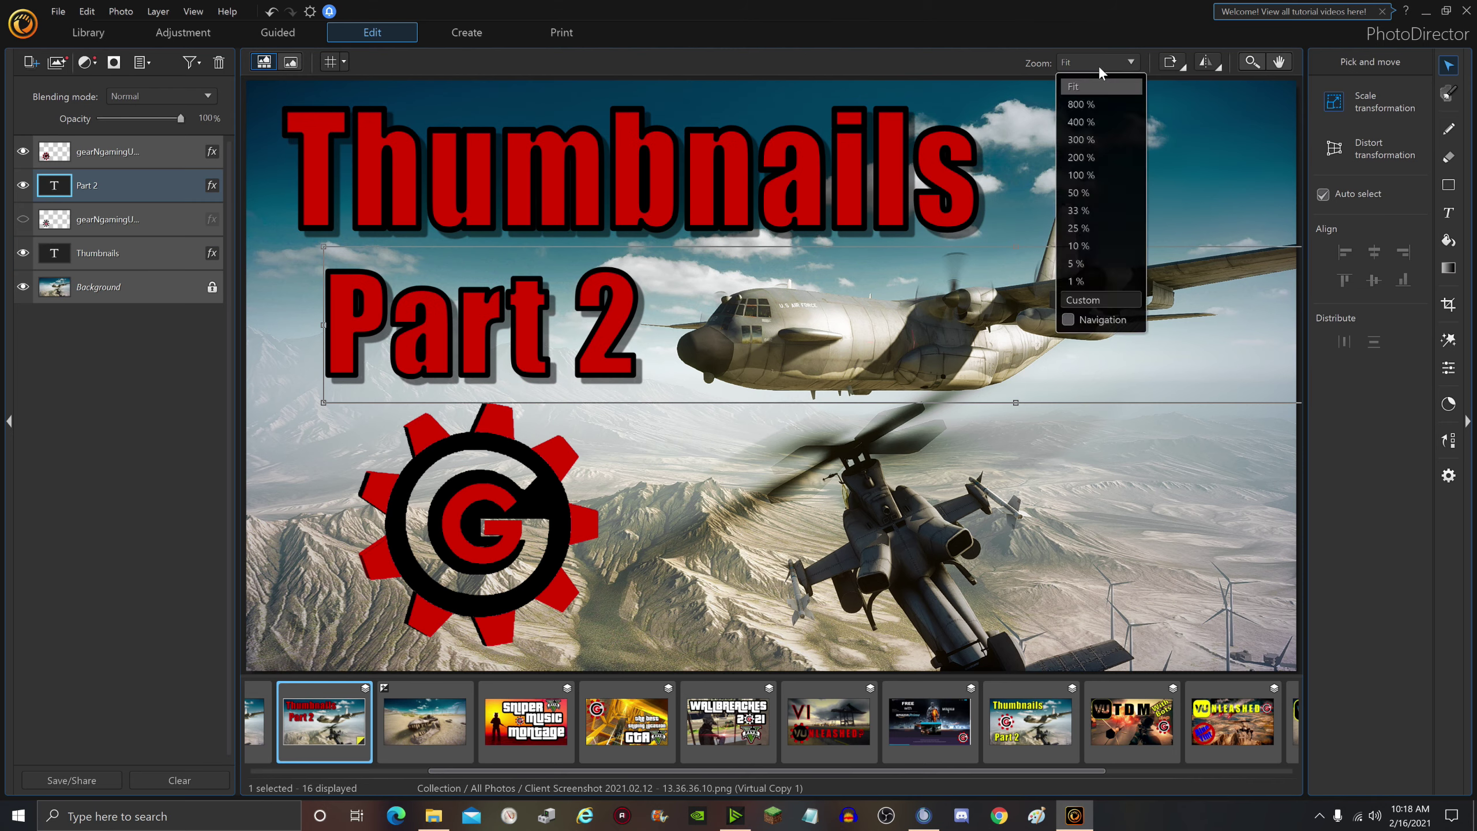
pyautogui.click(1080, 228)
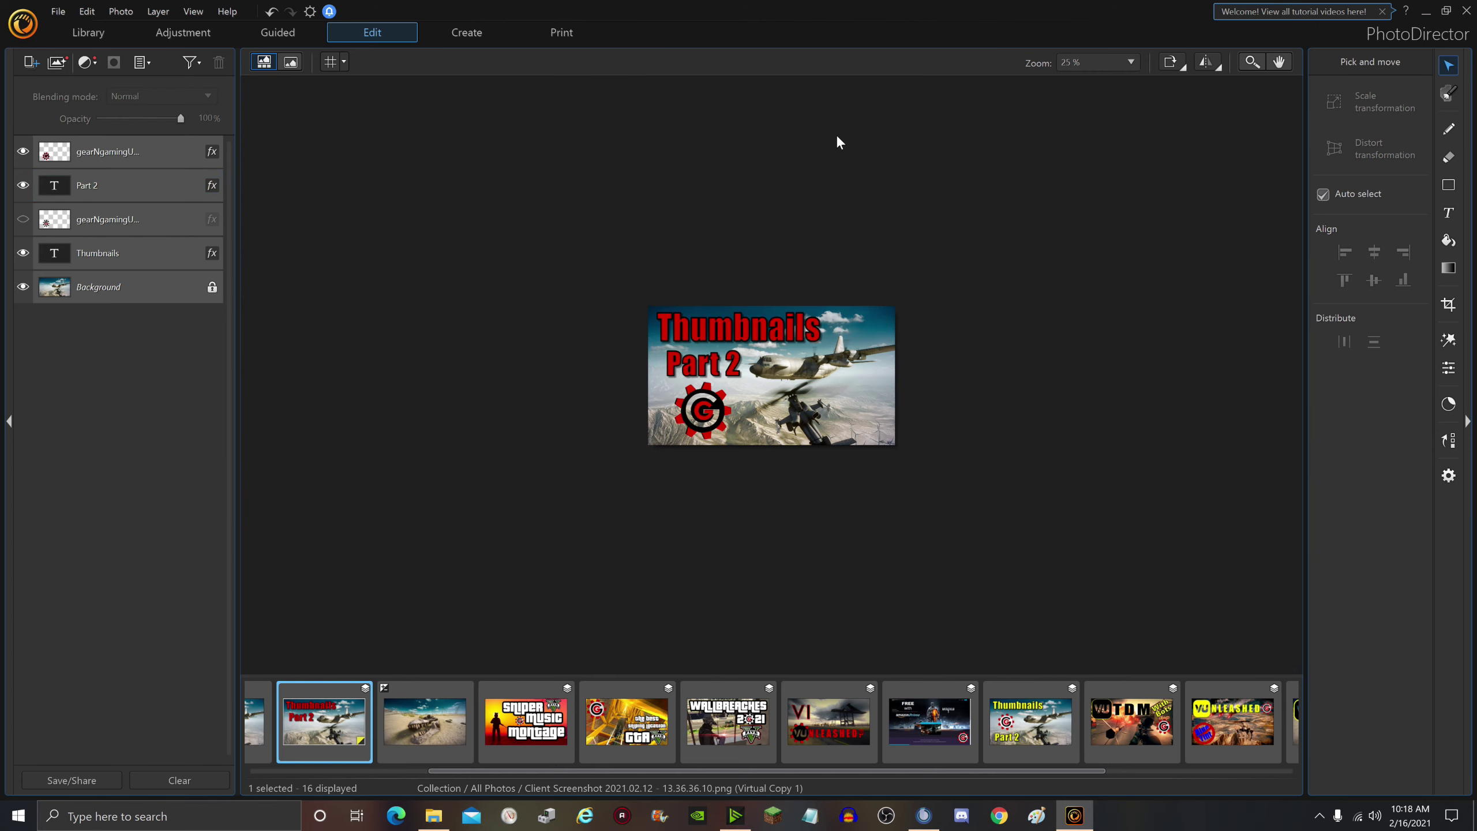
pyautogui.hotkey('ctrl', '0')
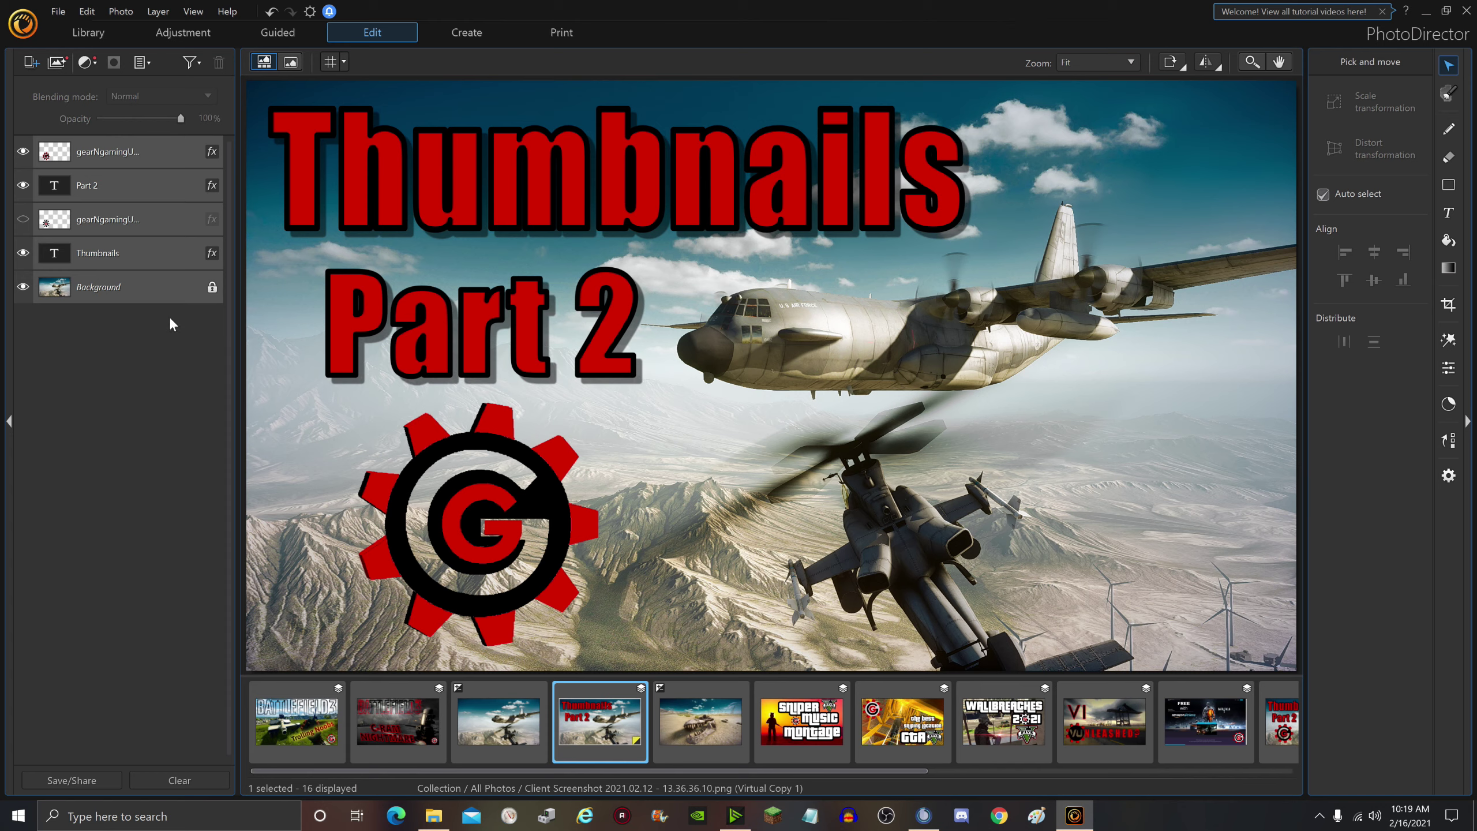
# Step: Export the thumbnail as a new 1280 x 720 JPEG photo named "Thumbs pt2" in D:\PowerDirector Projects
pyautogui.click(58, 11)
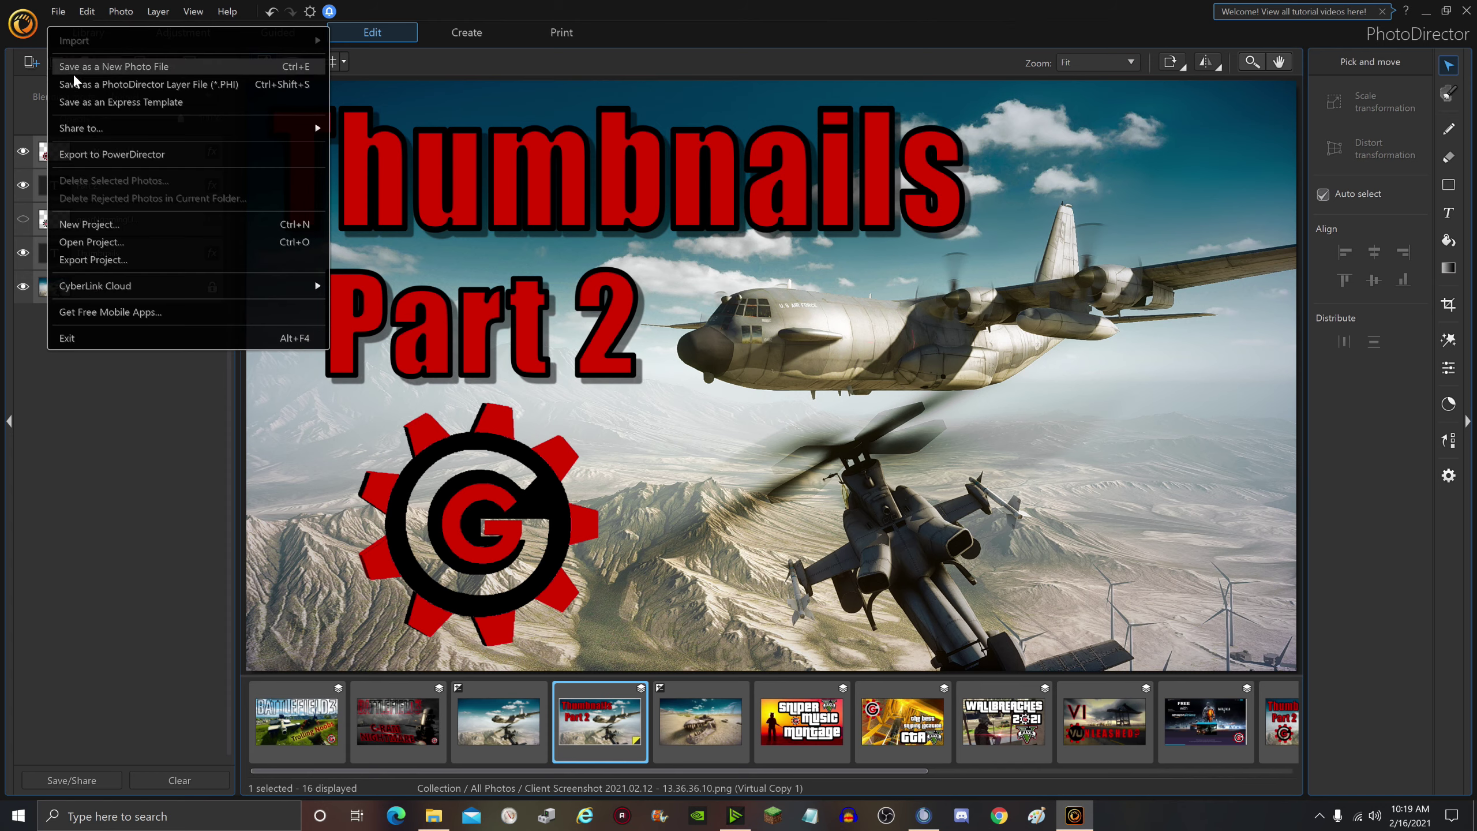
pyautogui.click(87, 67)
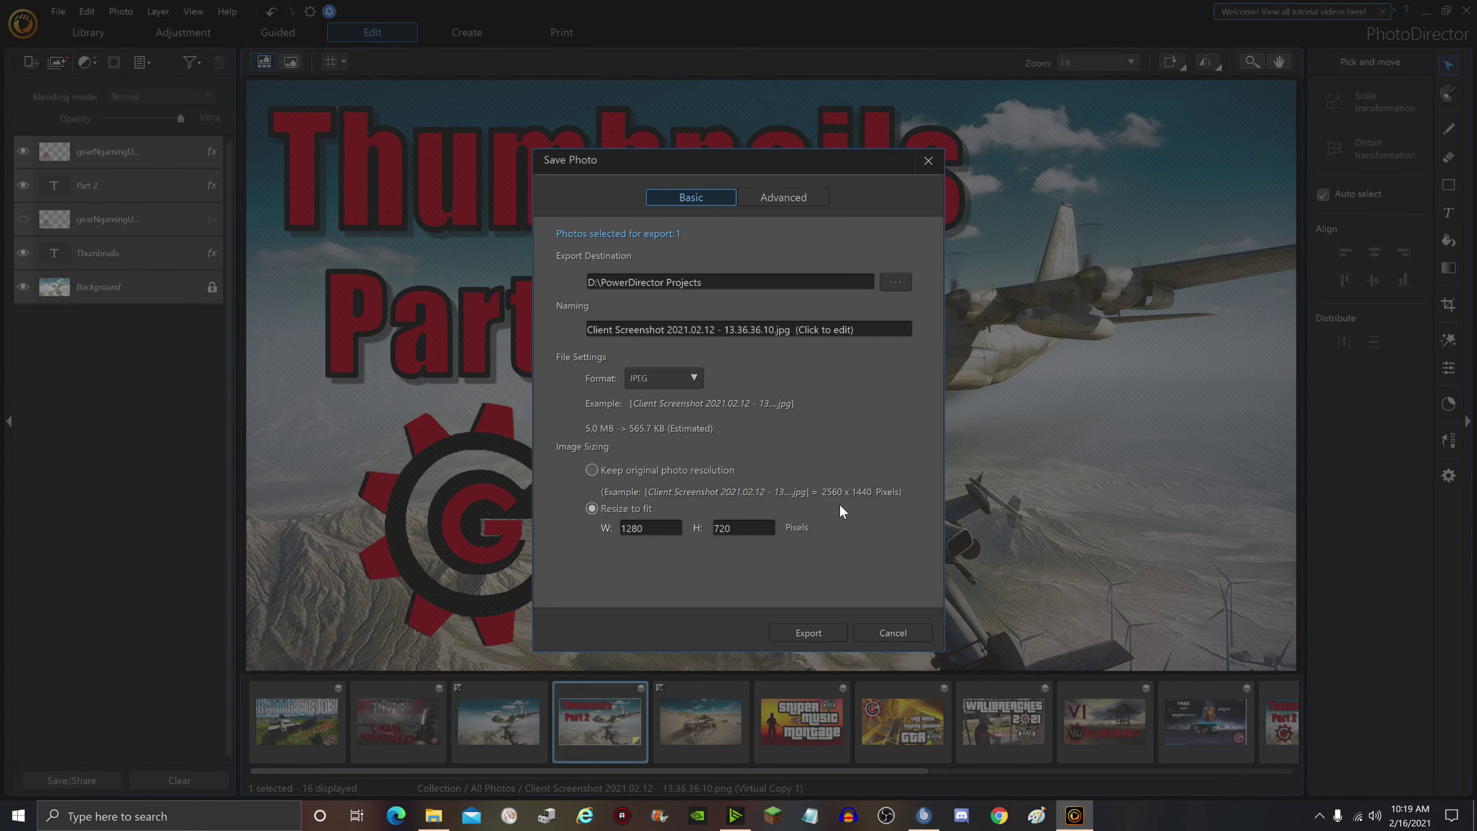
pyautogui.click(853, 328)
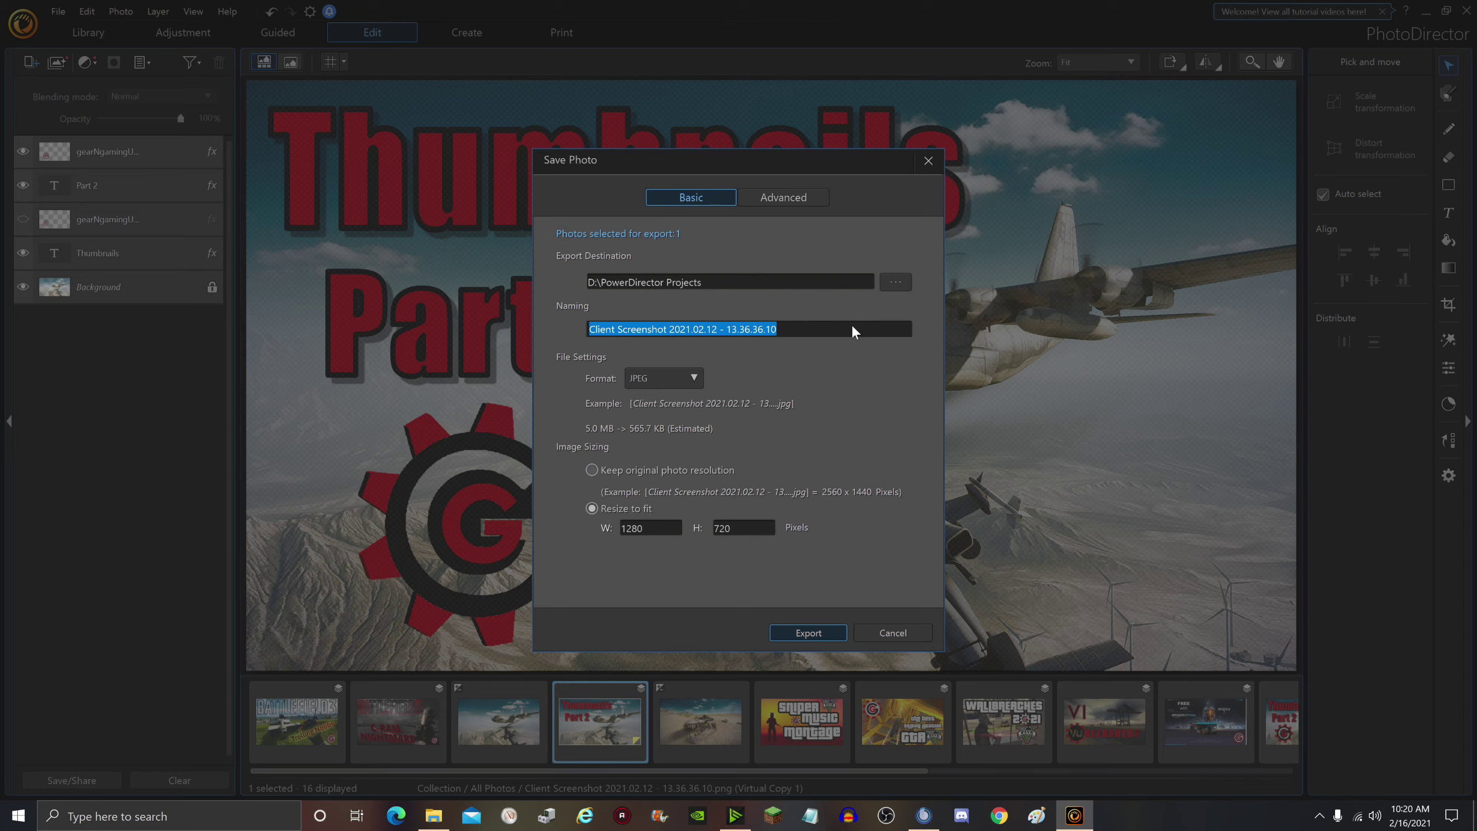
pyautogui.write('Thumbs pt')
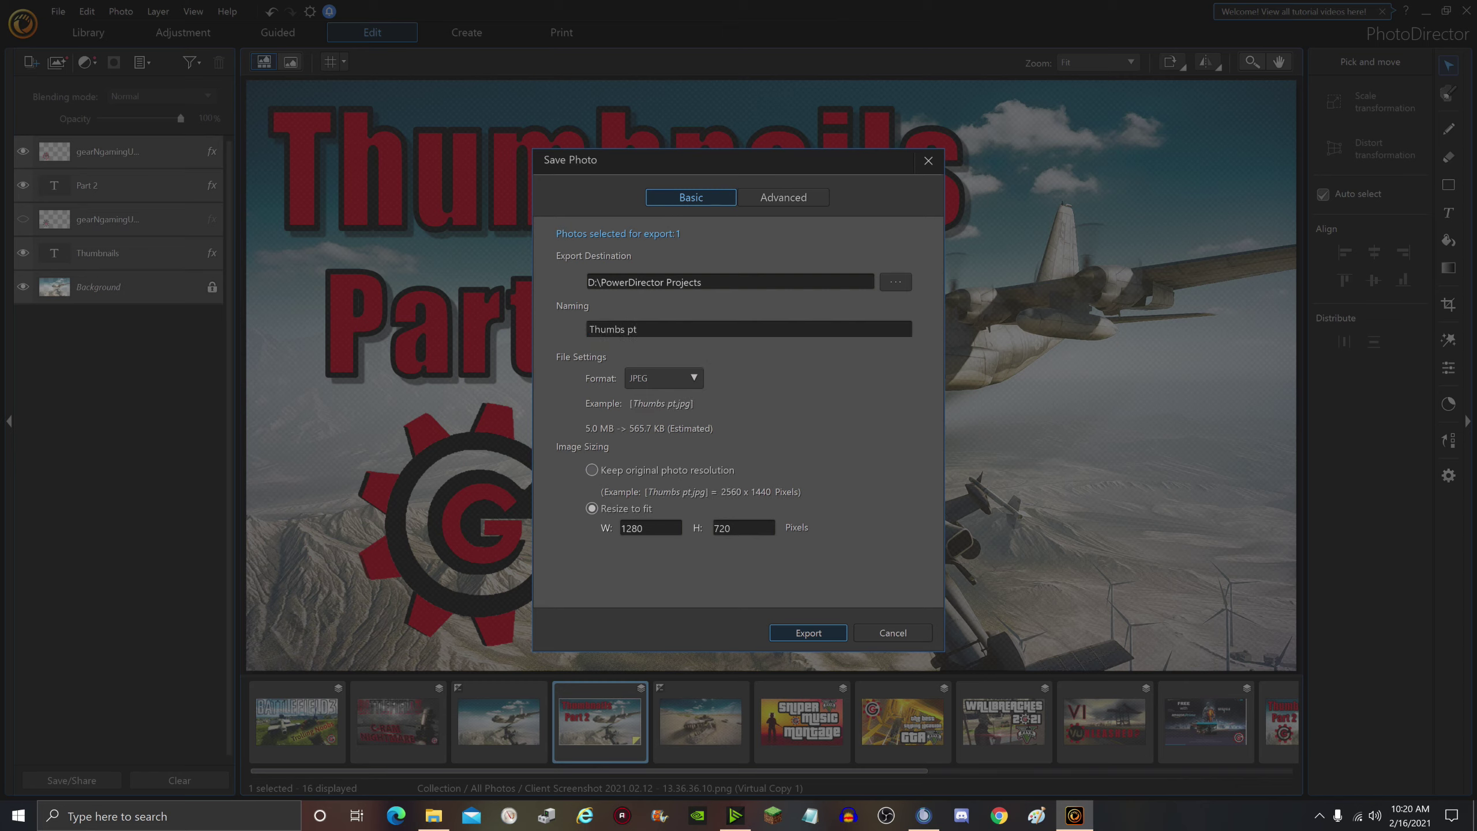
pyautogui.write('2')
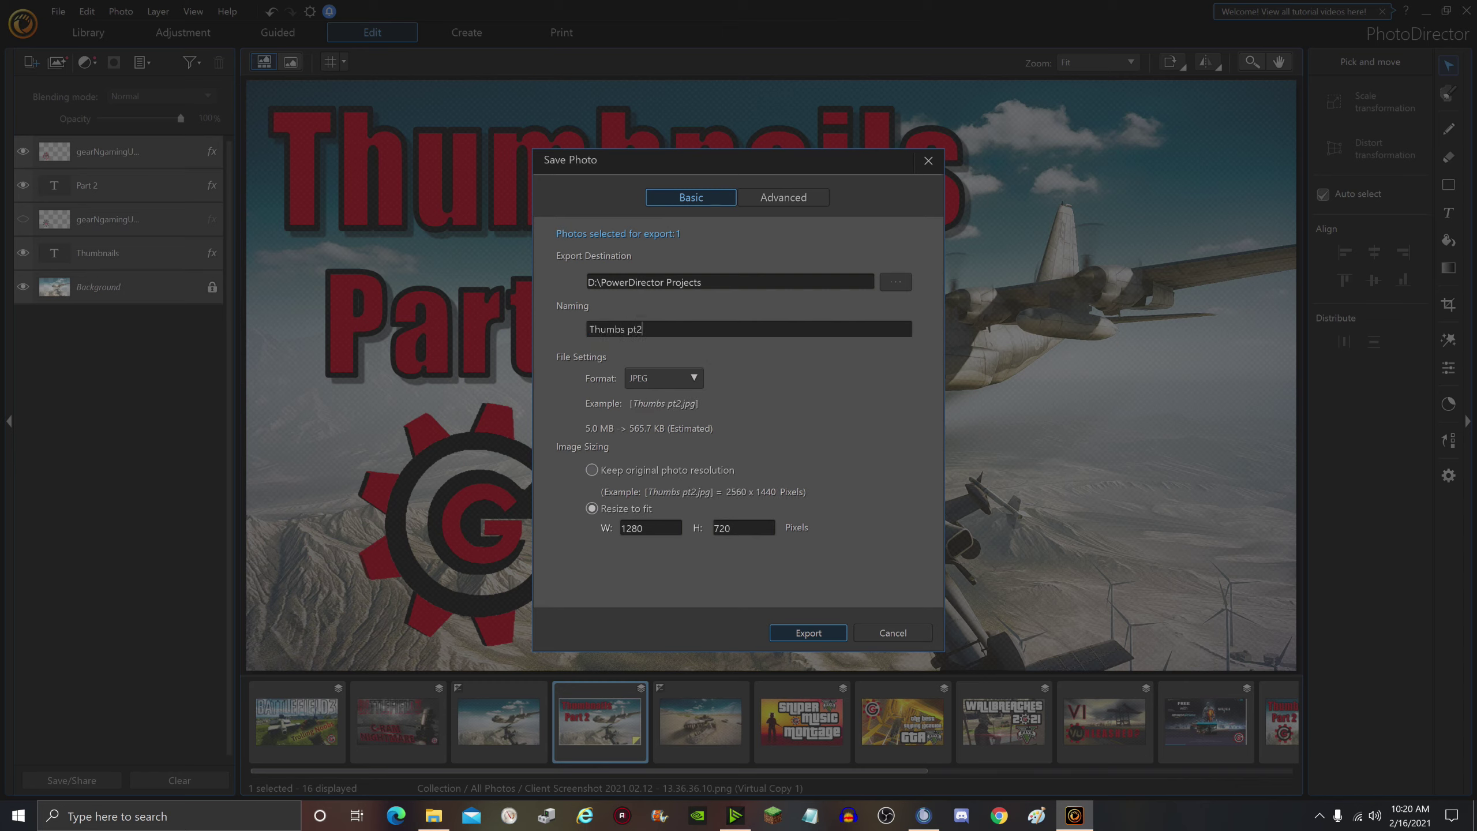
pyautogui.click(809, 634)
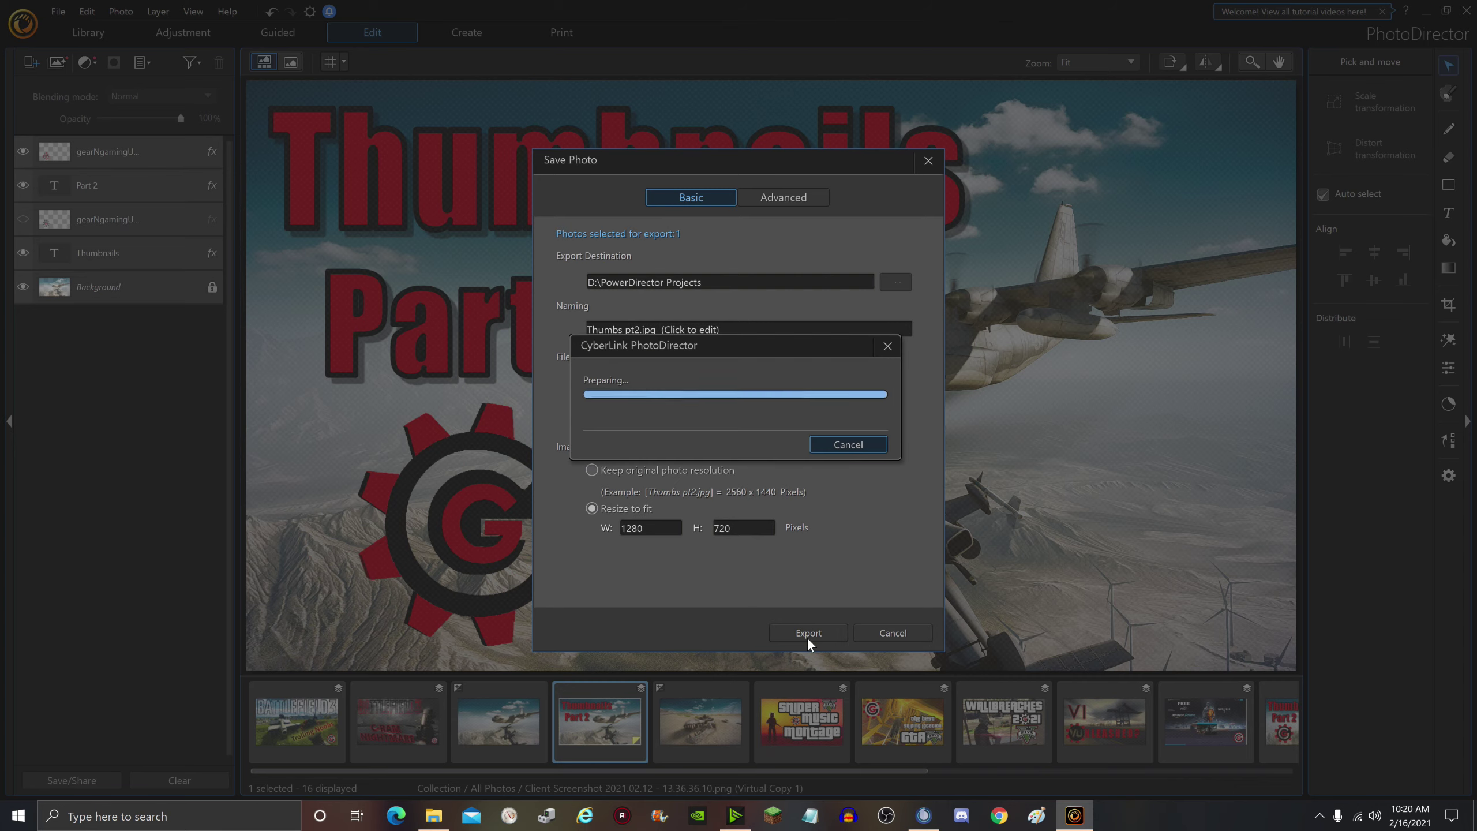
# Step: Switch to File Explorer, go to D:\PowerDirector Projects, view the exported "Thumbs pt2" image, and close the preview
pyautogui.hotkey('alt', 'Tab')
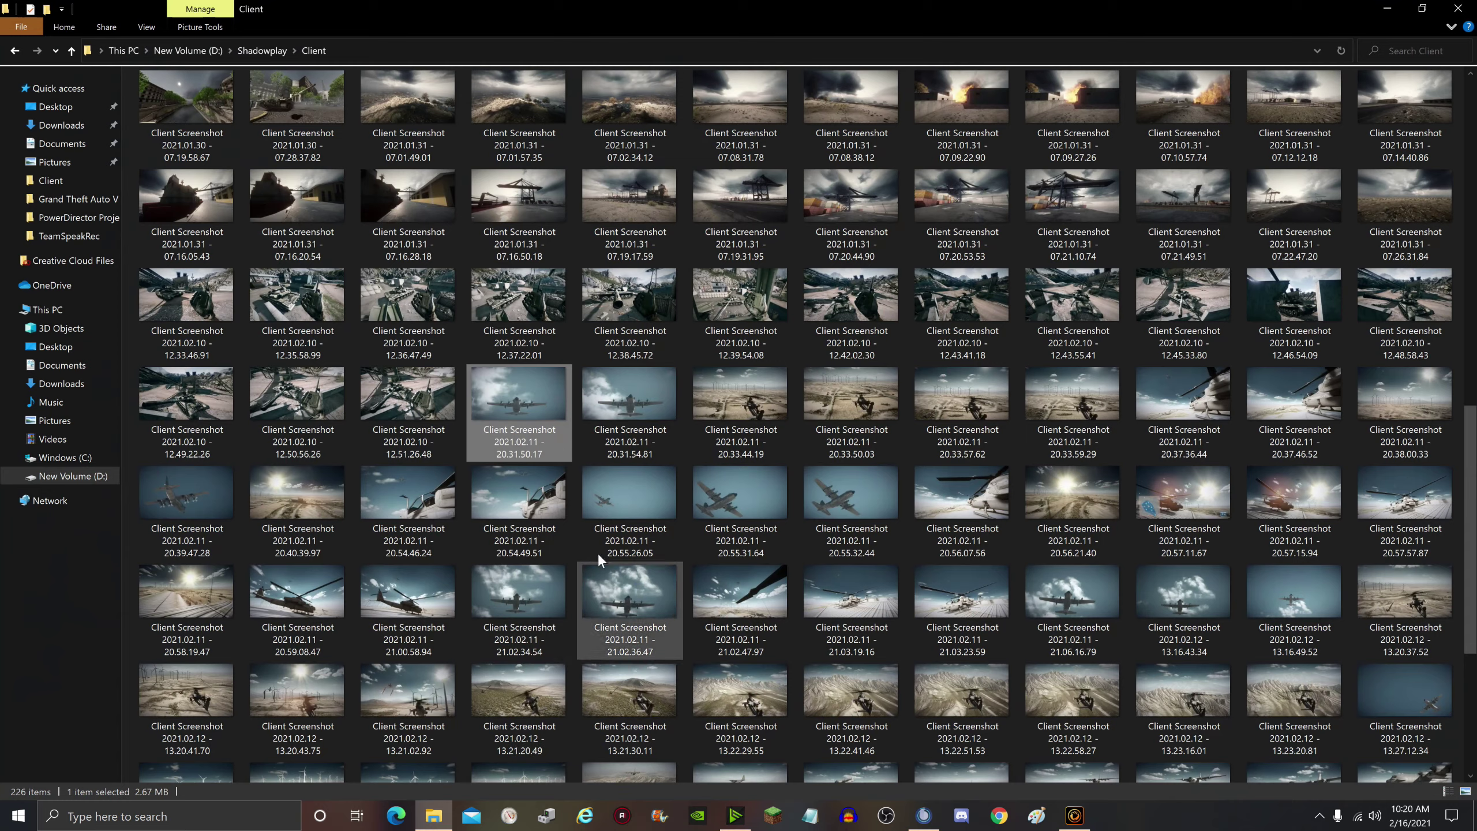
pyautogui.click(186, 50)
pyautogui.doubleClick(203, 198)
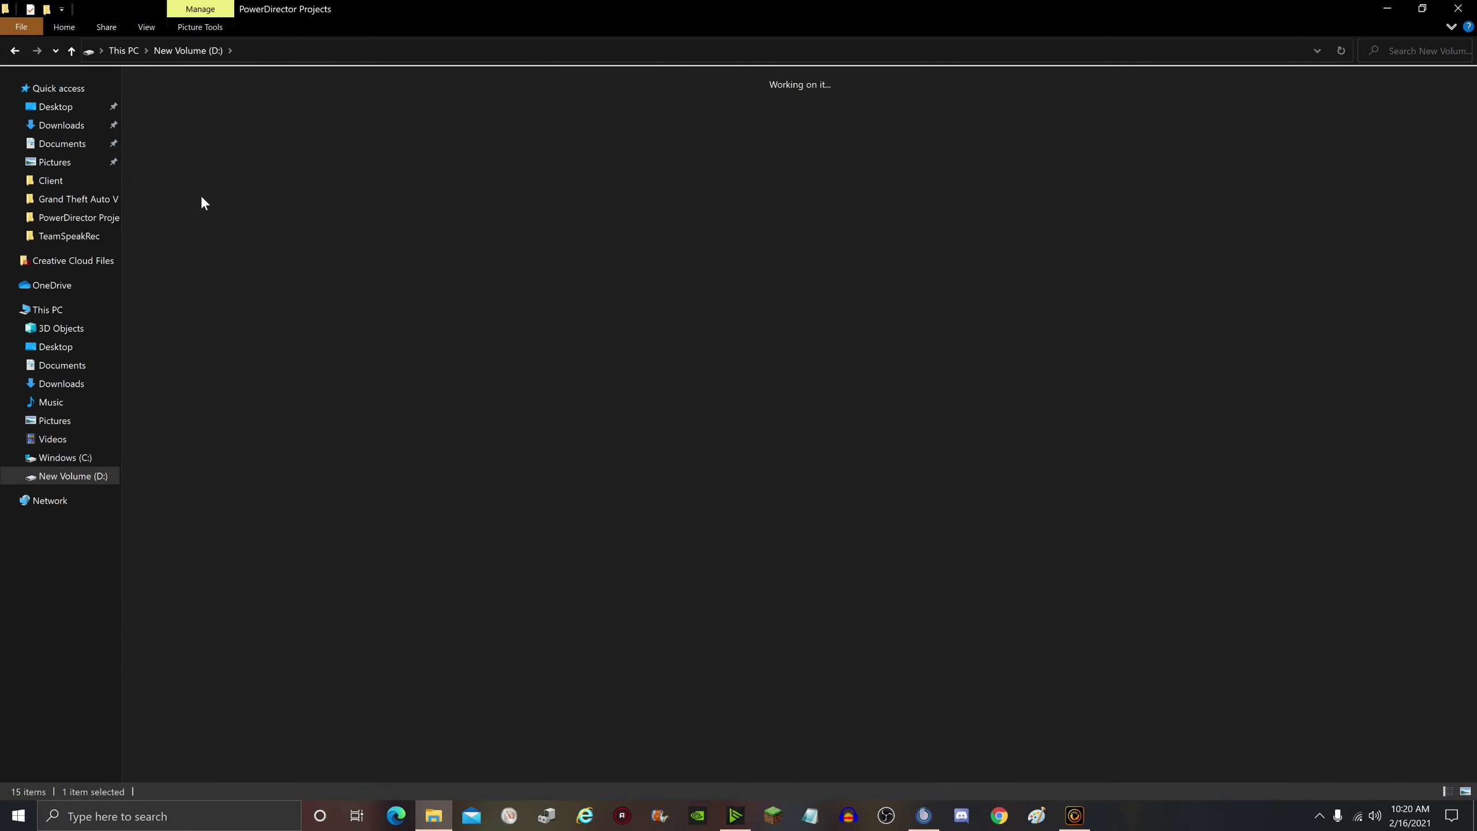
pyautogui.scroll(10, 893, 347)
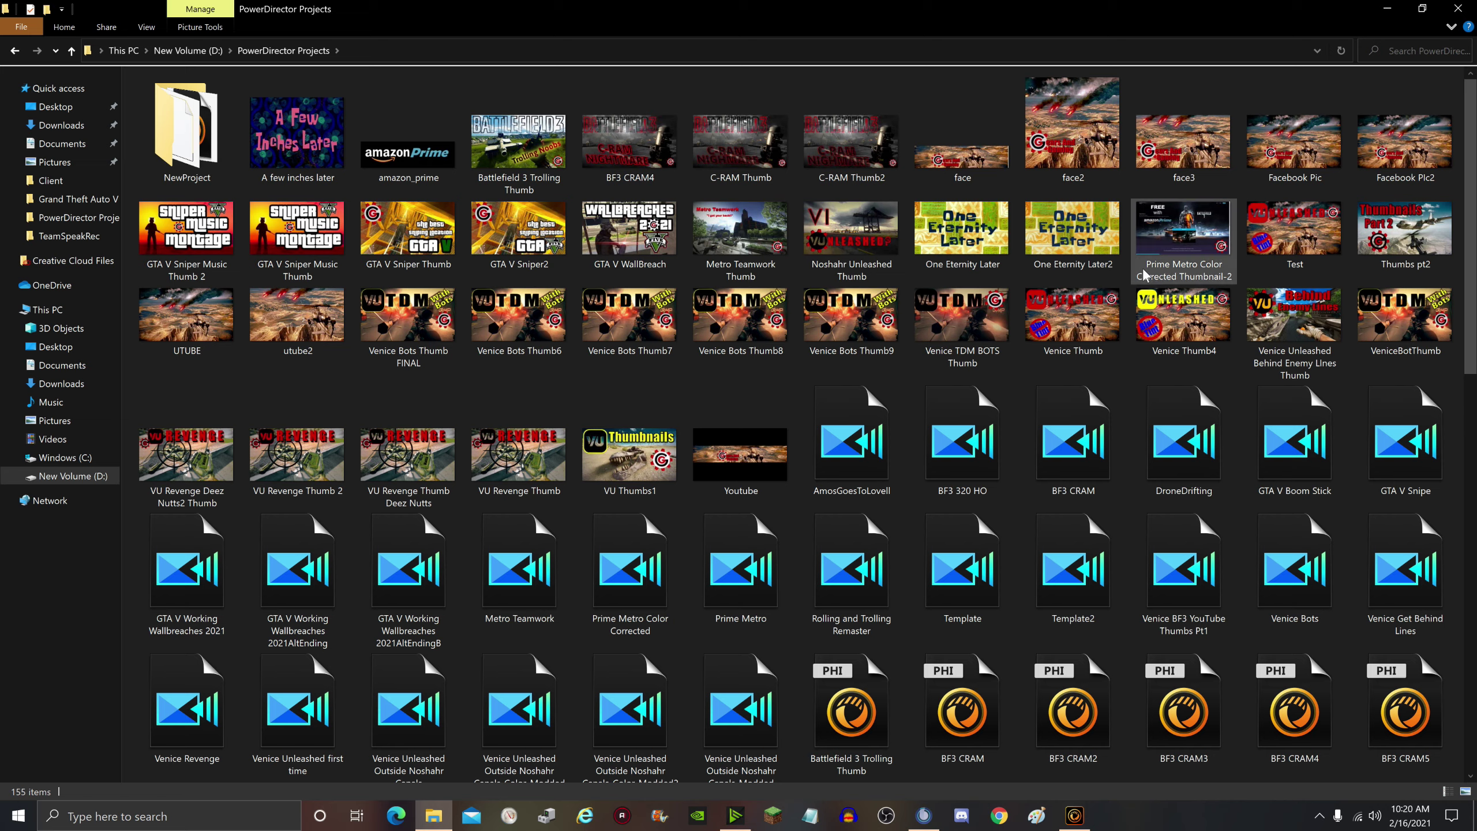
pyautogui.doubleClick(1418, 231)
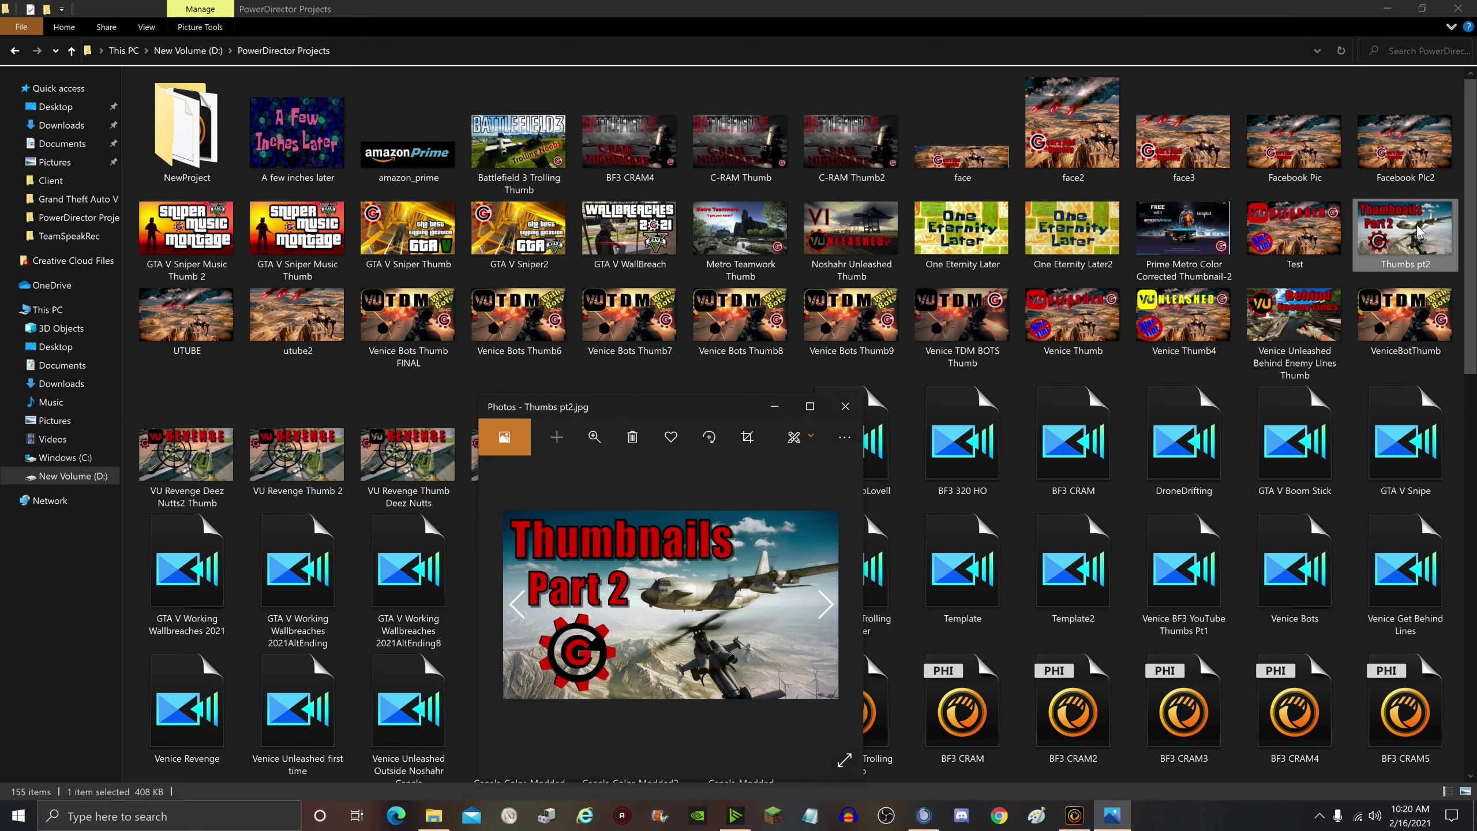
pyautogui.click(846, 406)
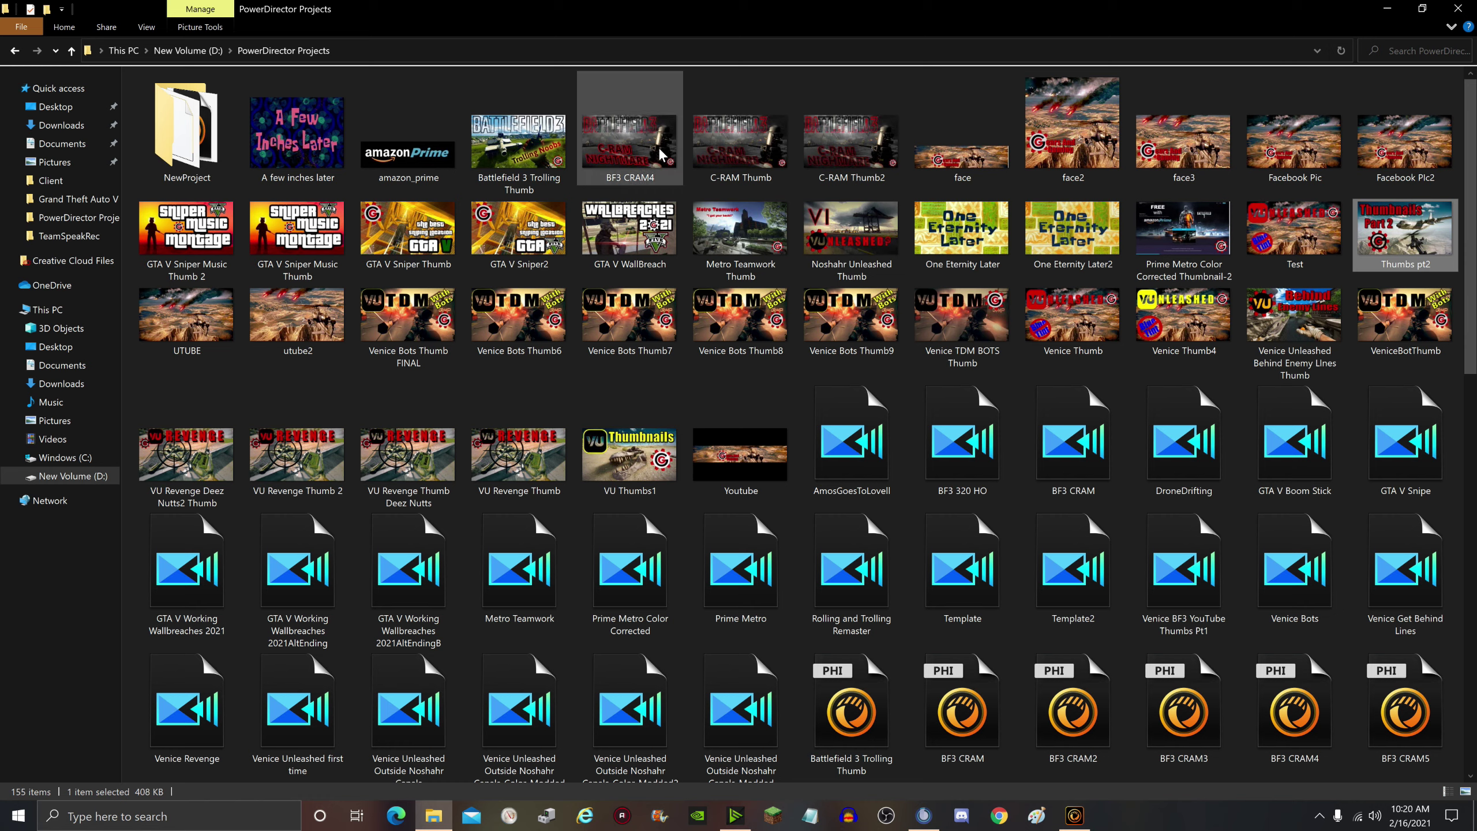
# Step: View the earlier "BF3 CRAM4" thumbnail in an enlarged Photos window, and close it
pyautogui.doubleClick(629, 152)
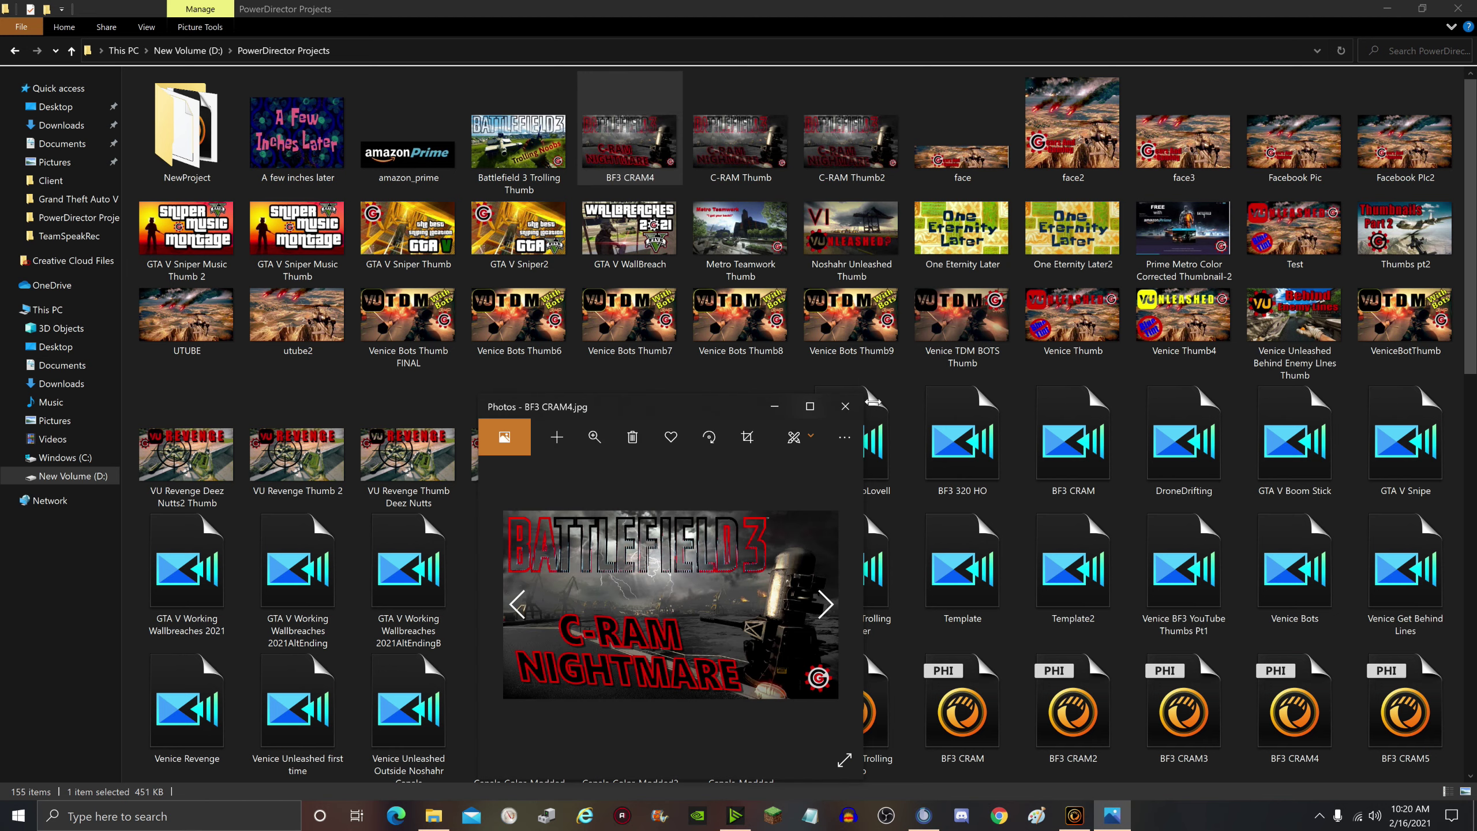
pyautogui.moveTo(866, 399); pyautogui.dragTo(1181, 191)
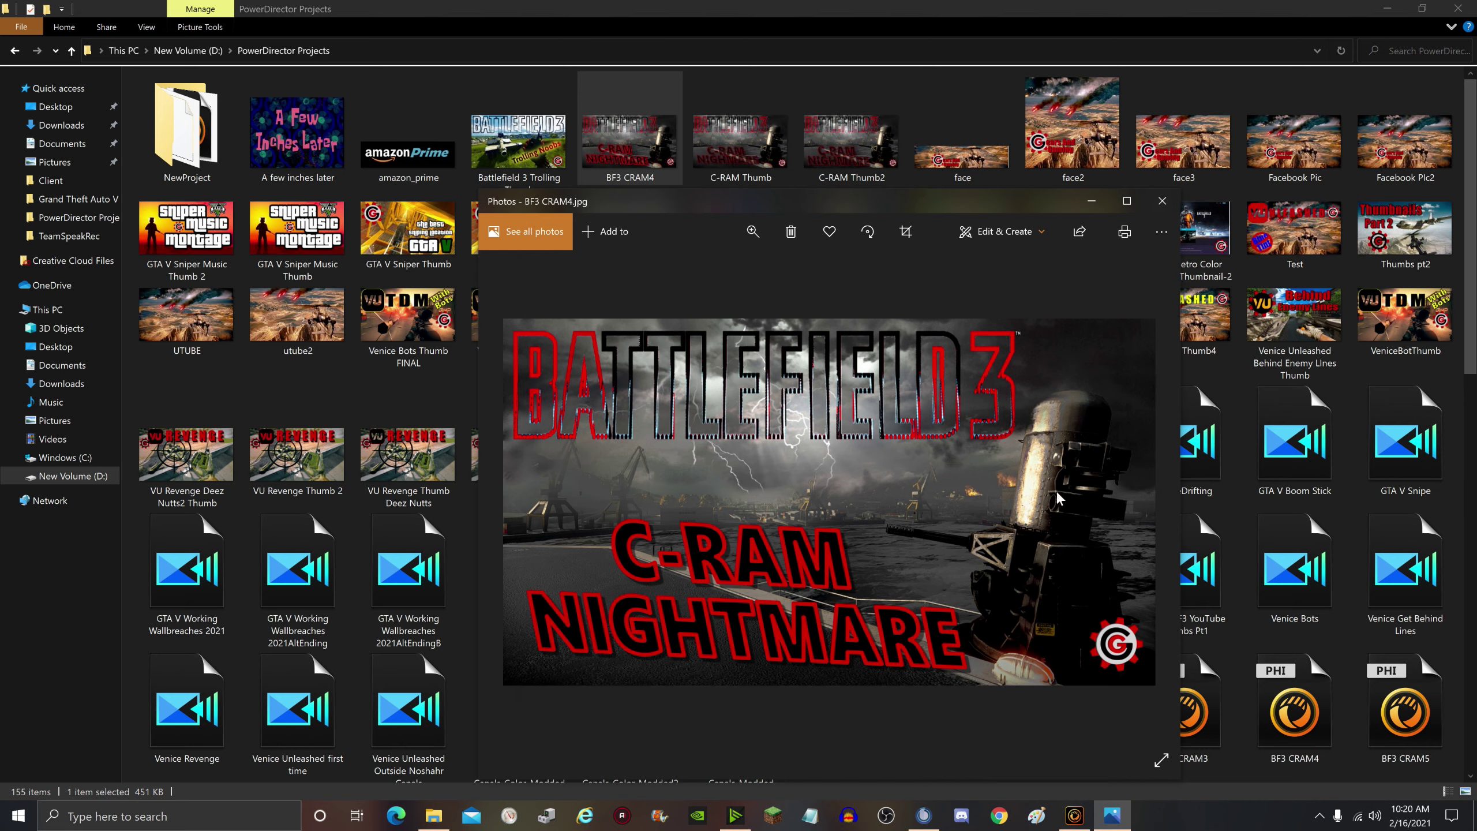
pyautogui.click(1168, 211)
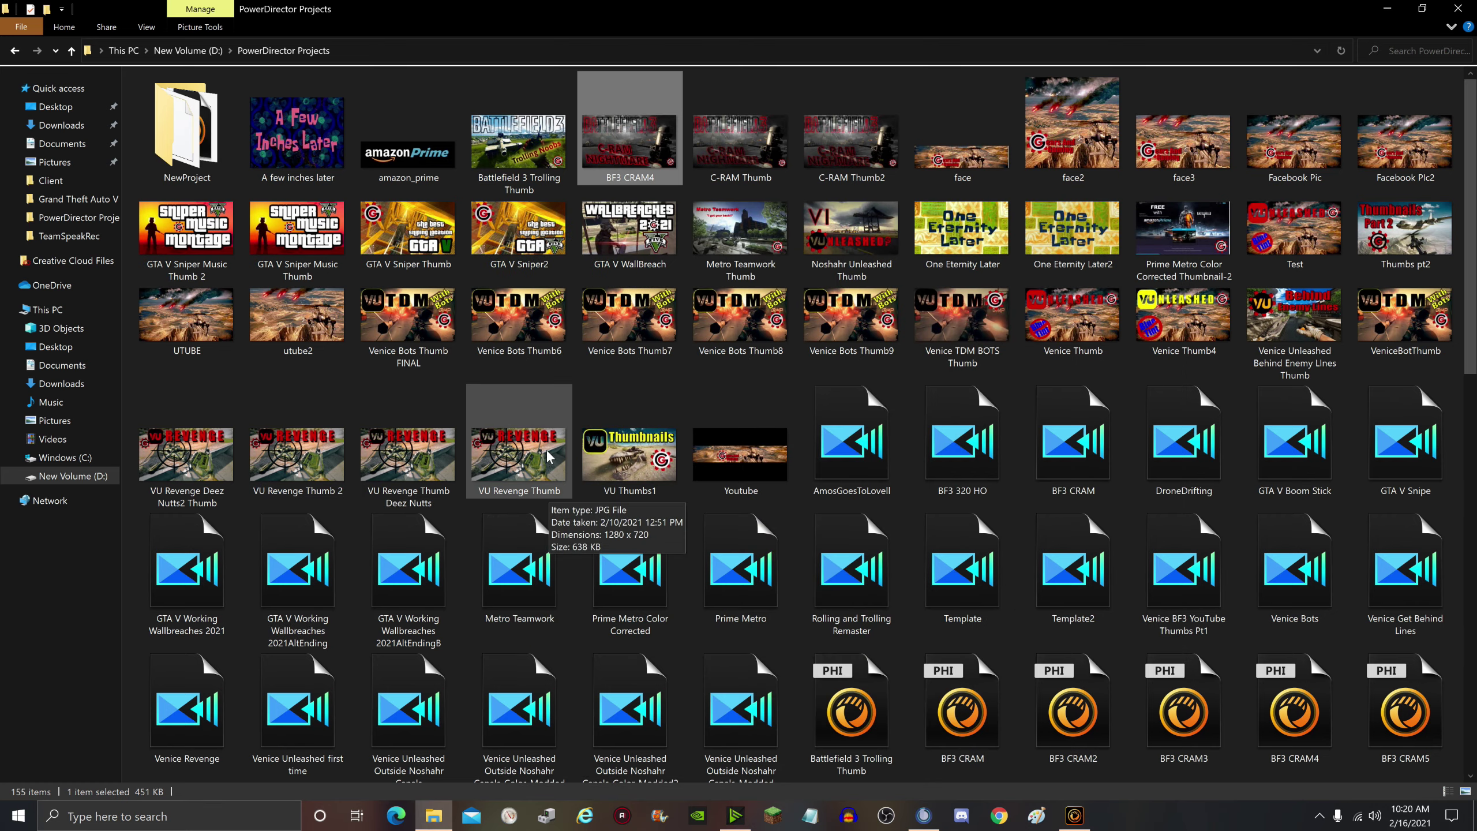
# Step: View the "VU Revenge Thumb Deez Nutts" and "VeniceBotThumb" images one after the other, closing each preview
pyautogui.doubleClick(428, 466)
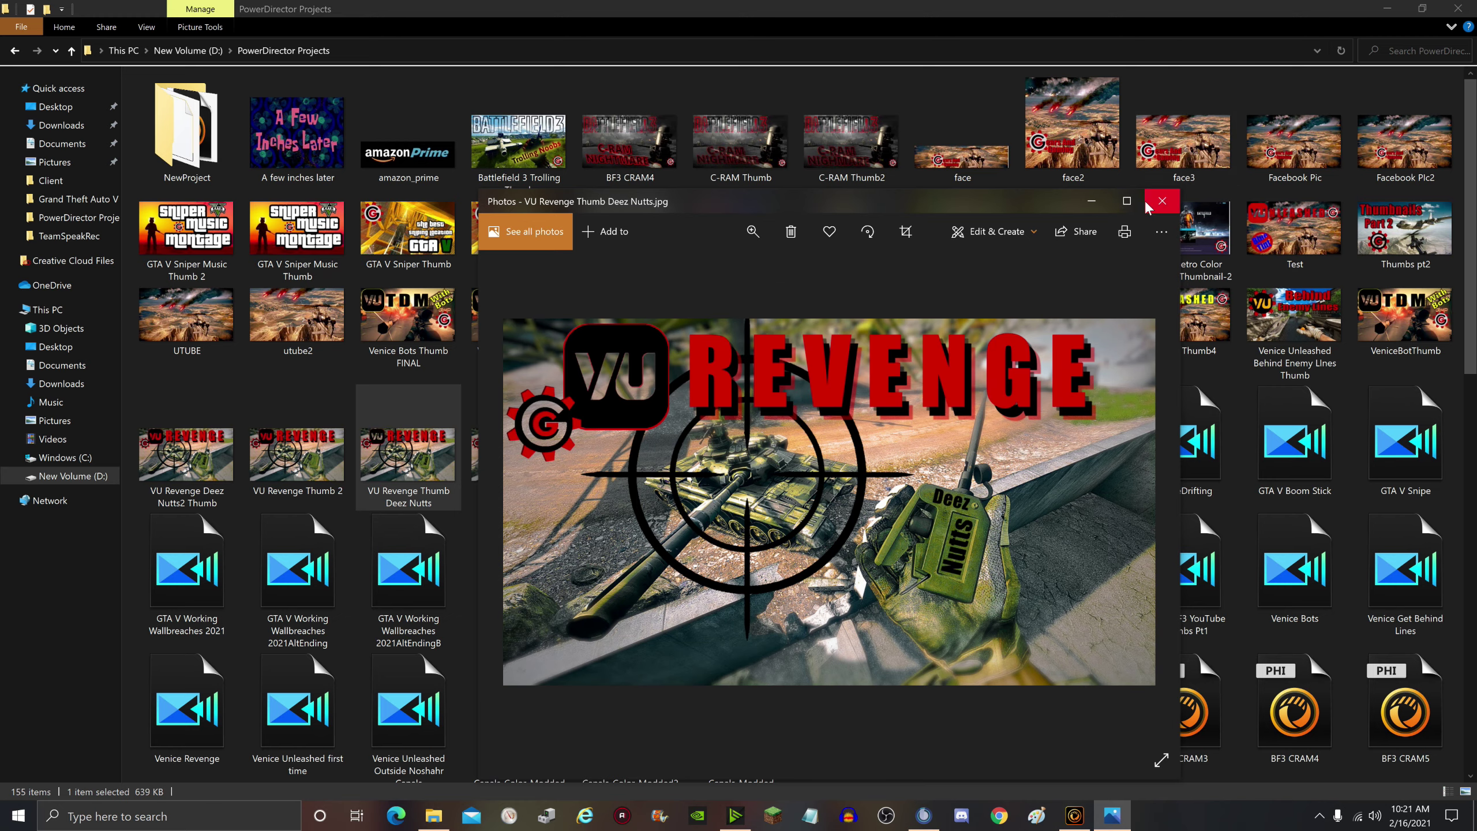
pyautogui.click(1163, 202)
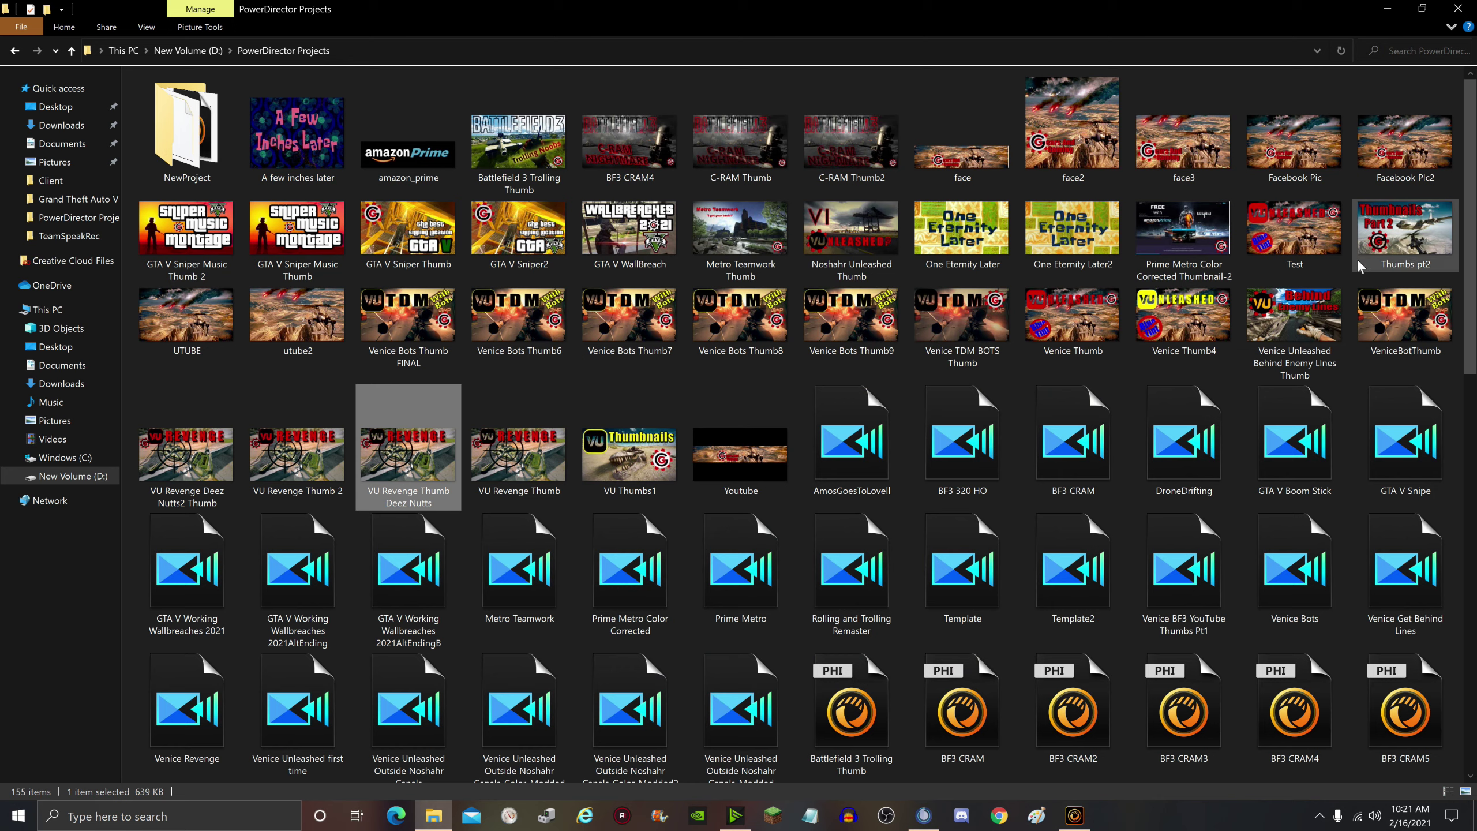
pyautogui.doubleClick(1398, 334)
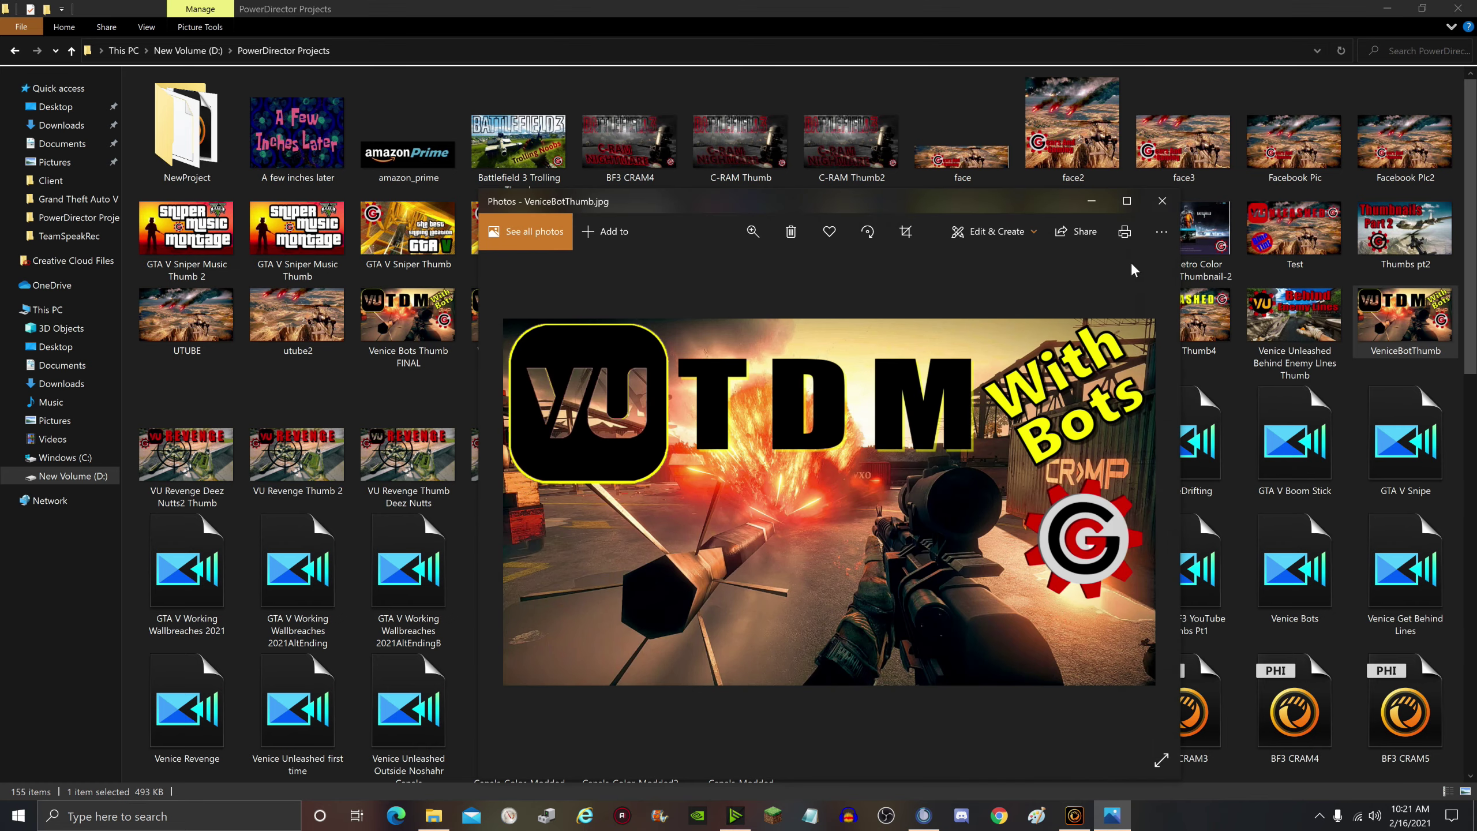
pyautogui.click(1163, 201)
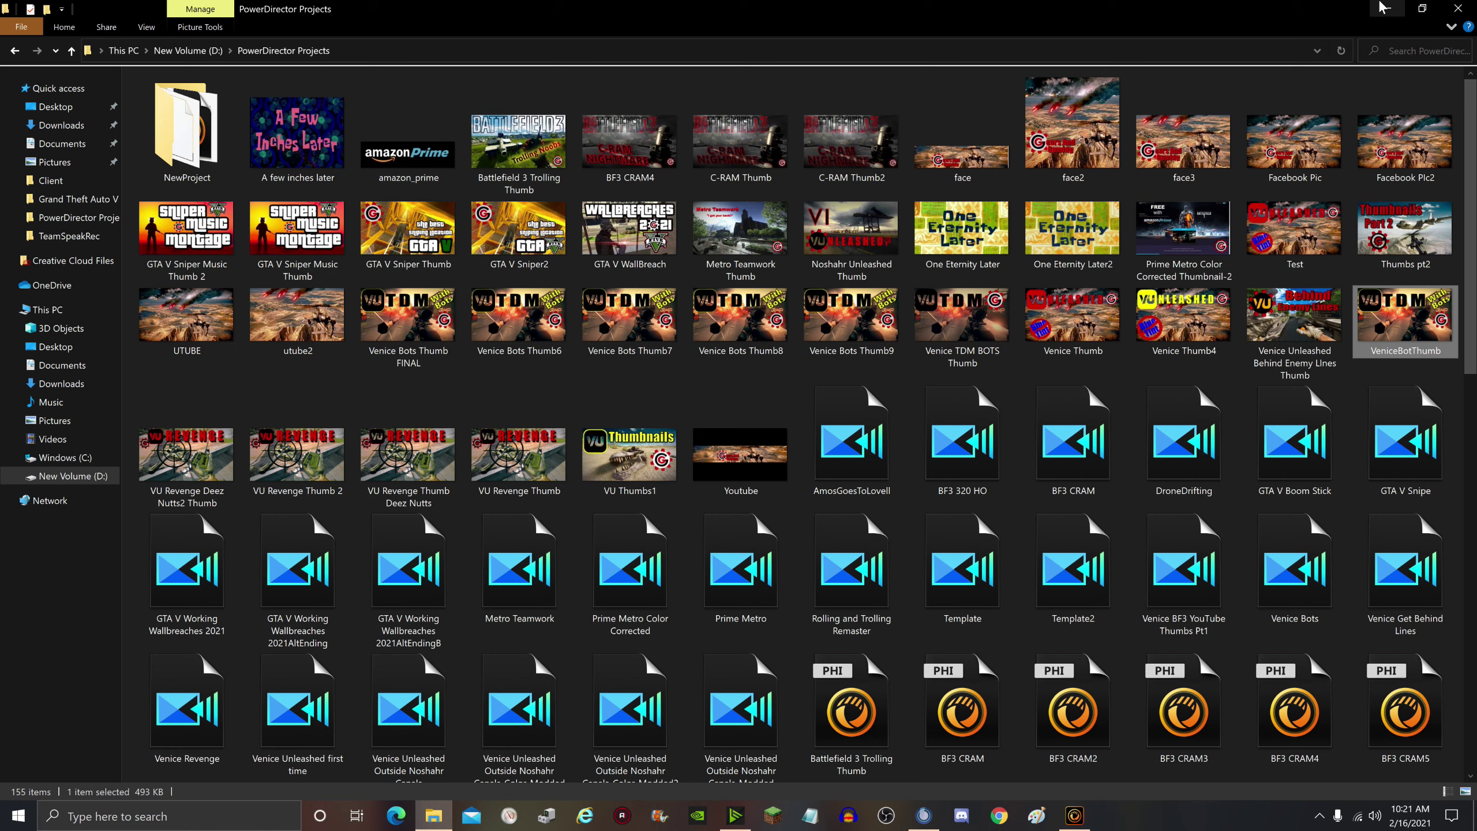